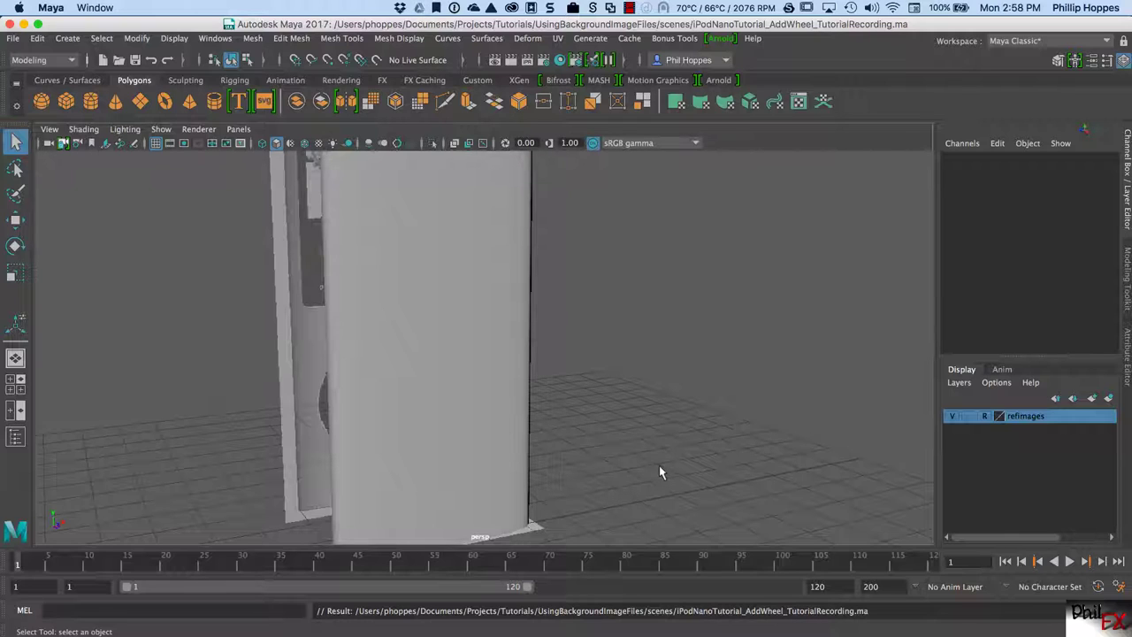
Select the ipodbody mesh and orbit around it to a near-level front view.
{"action": "left_click", "coordinate": [503, 427]}
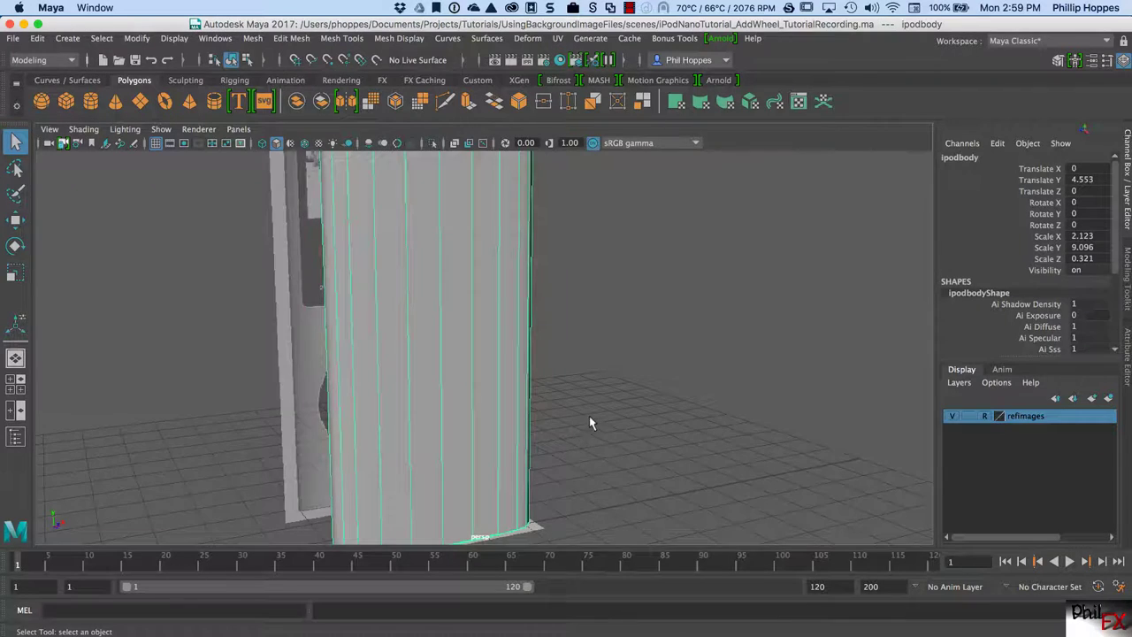
{"action": "scroll", "coordinate": [548, 415], "scroll_direction": "down", "scroll_amount": 5}
{"action": "left_click_drag", "start_coordinate": [505, 416], "coordinate": [518, 383], "text": "alt"}
{"action": "right_click_drag", "start_coordinate": [518, 383], "coordinate": [587, 366], "text": "alt"}
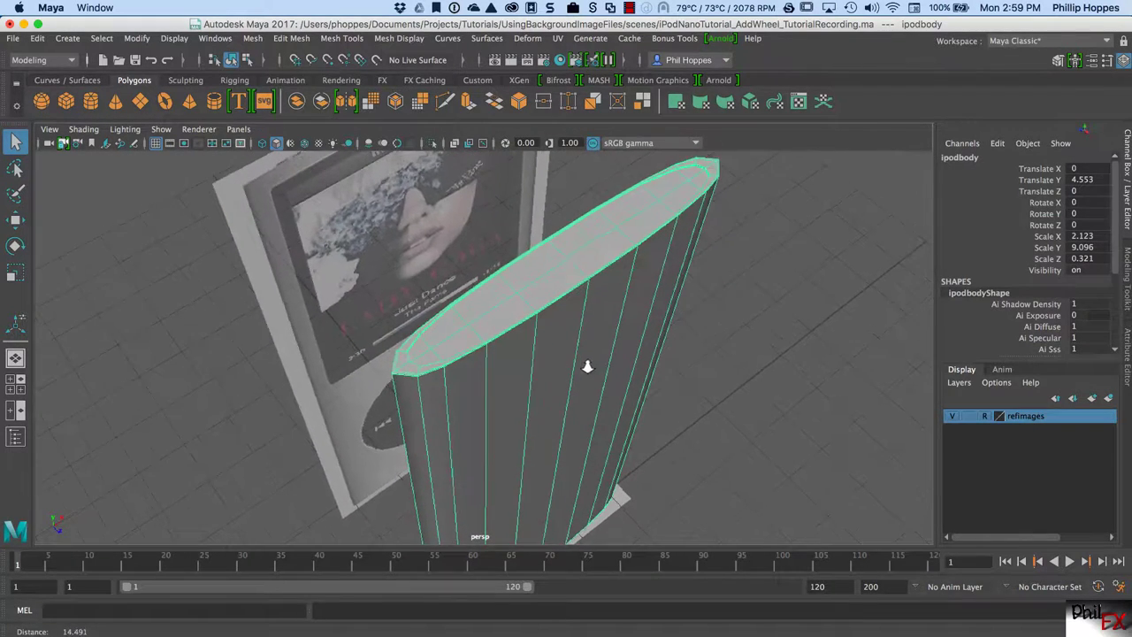
{"action": "left_click_drag", "start_coordinate": [587, 366], "coordinate": [377, 326], "text": "alt"}
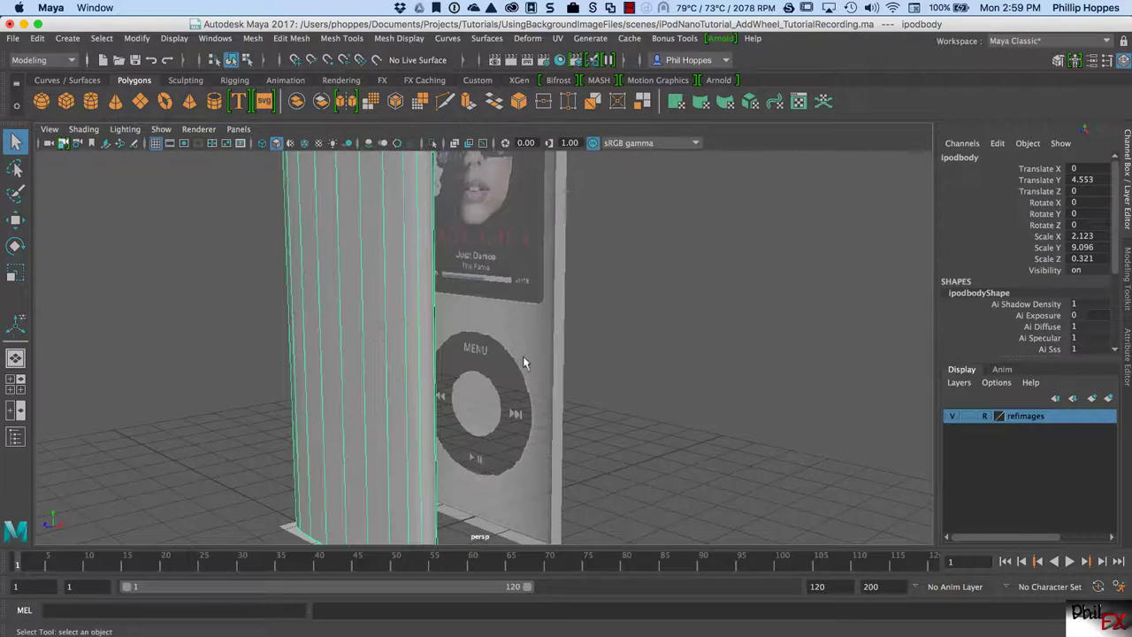
View the body from above, then bring up the LargeiPodNanoBlue.jpg reference photo.
{"action": "left_click_drag", "start_coordinate": [404, 365], "coordinate": [493, 384], "text": "alt"}
{"action": "right_click_drag", "start_coordinate": [496, 370], "coordinate": [435, 353], "text": "alt"}
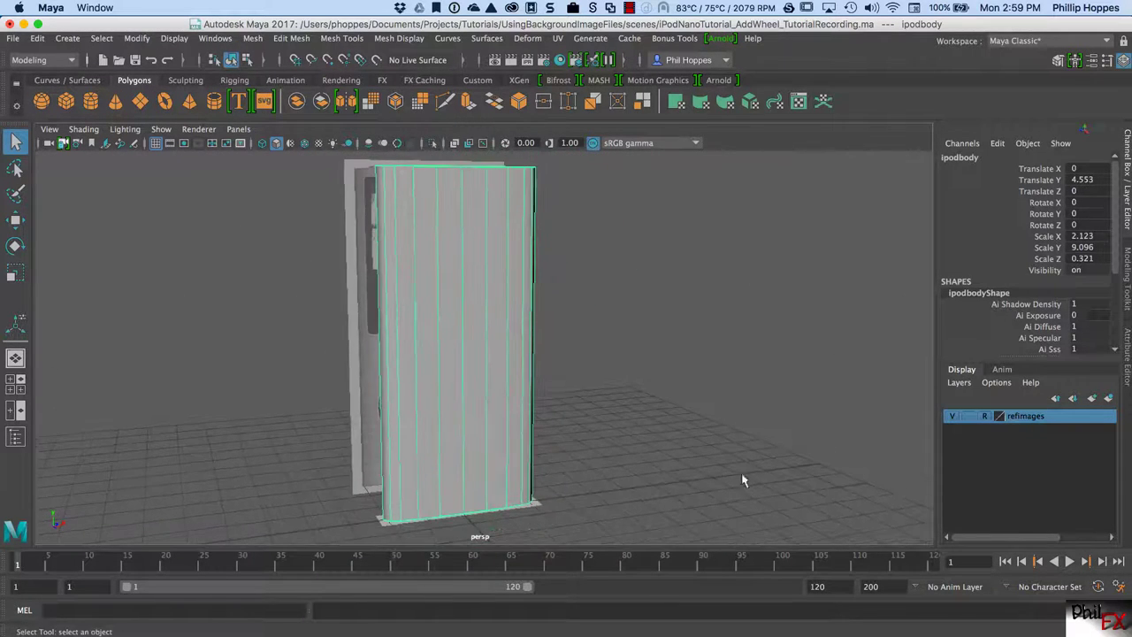
{"action": "left_click", "coordinate": [905, 629]}
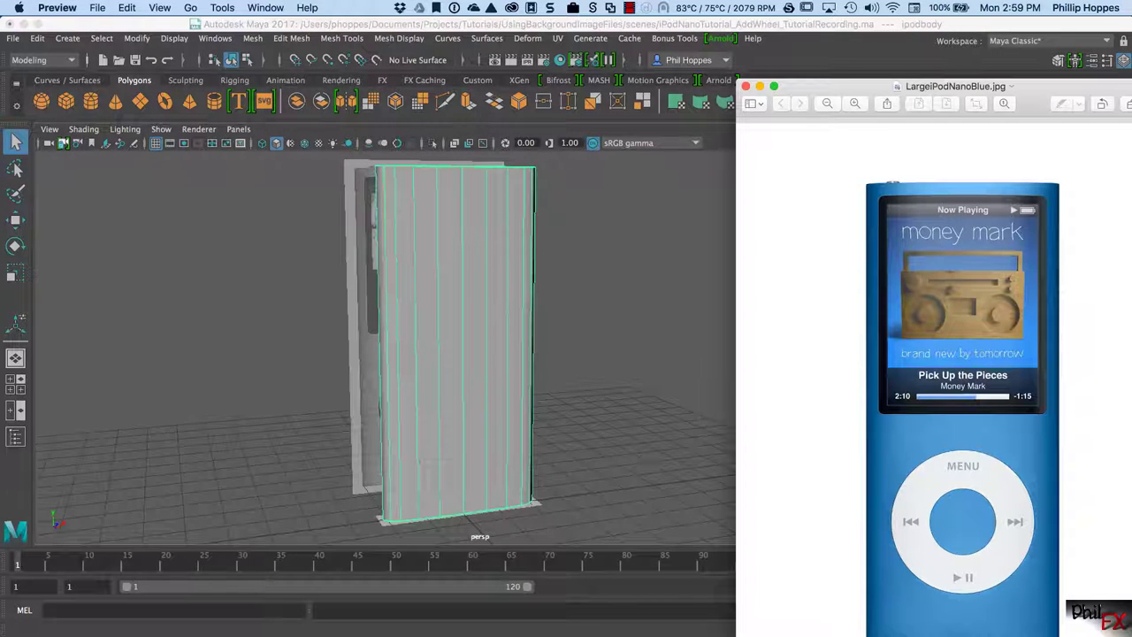
Shrink the blue photo and move it up-left, then raise the iPodNanoTop and iPodNanoBottom windows.
{"action": "left_click_drag", "start_coordinate": [982, 633], "coordinate": [997, 570]}
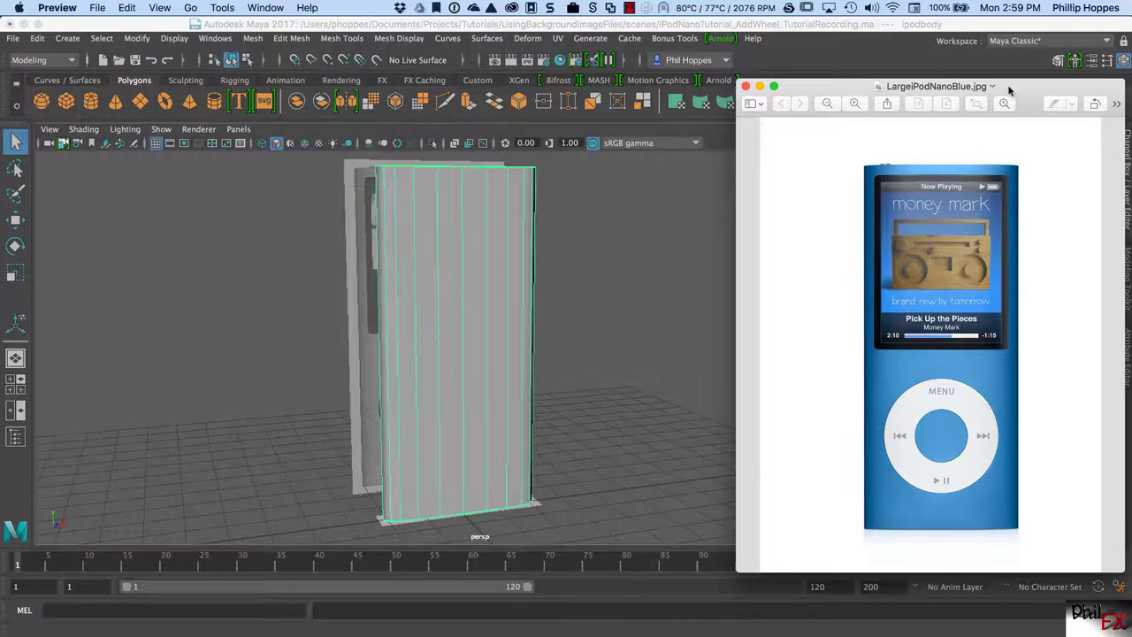
{"action": "left_click_drag", "start_coordinate": [999, 84], "coordinate": [888, 60]}
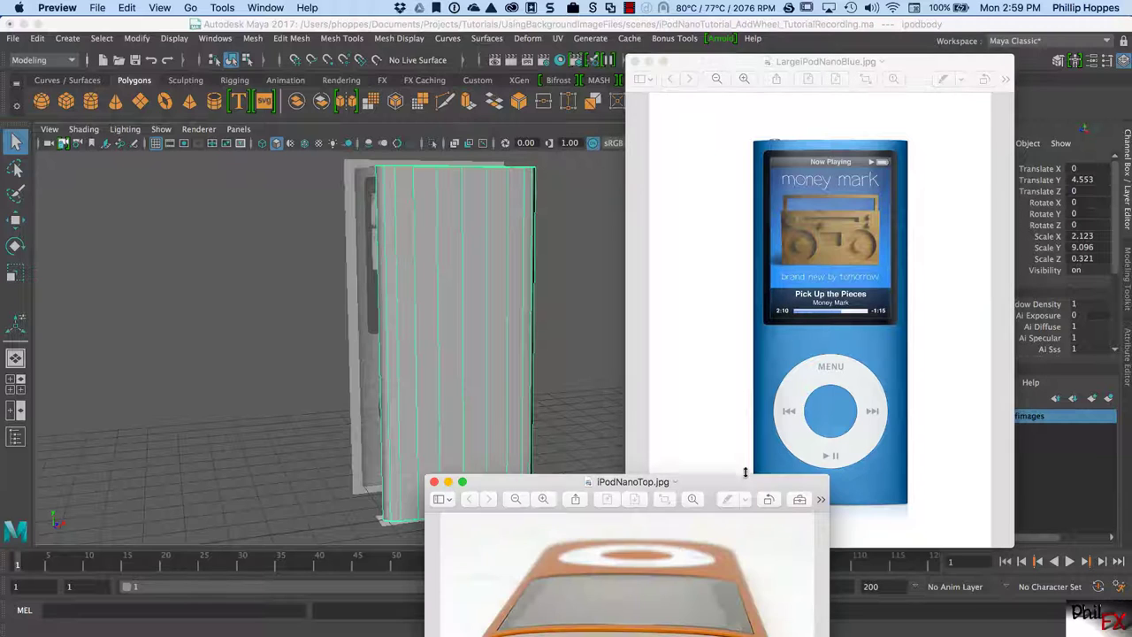
{"action": "left_click_drag", "start_coordinate": [745, 481], "coordinate": [511, 65]}
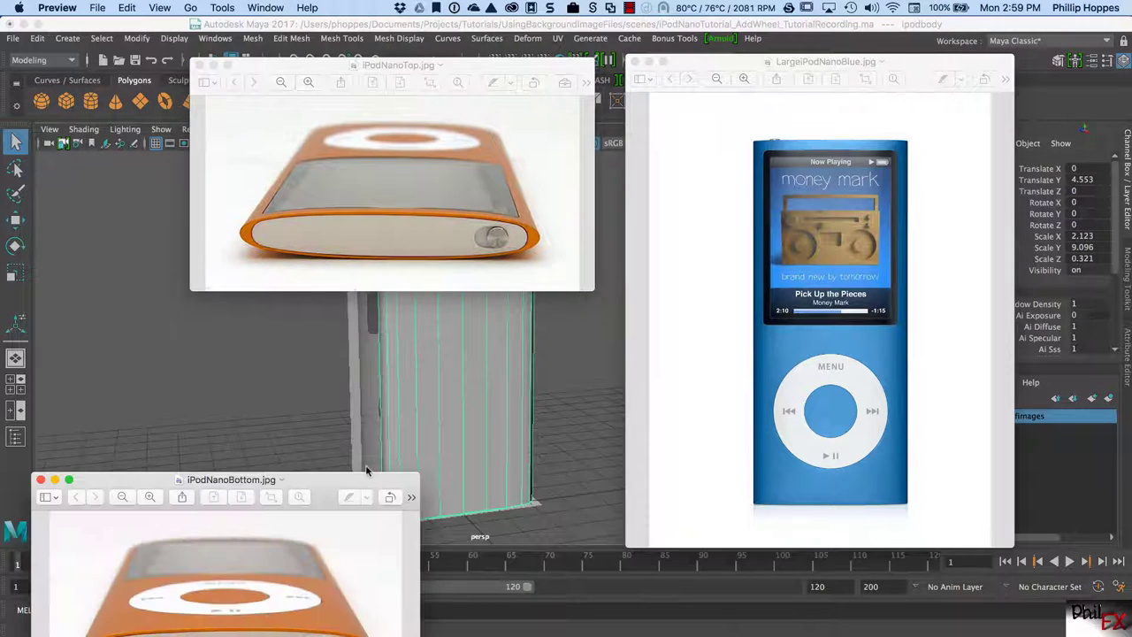
{"action": "left_click_drag", "start_coordinate": [366, 485], "coordinate": [366, 310]}
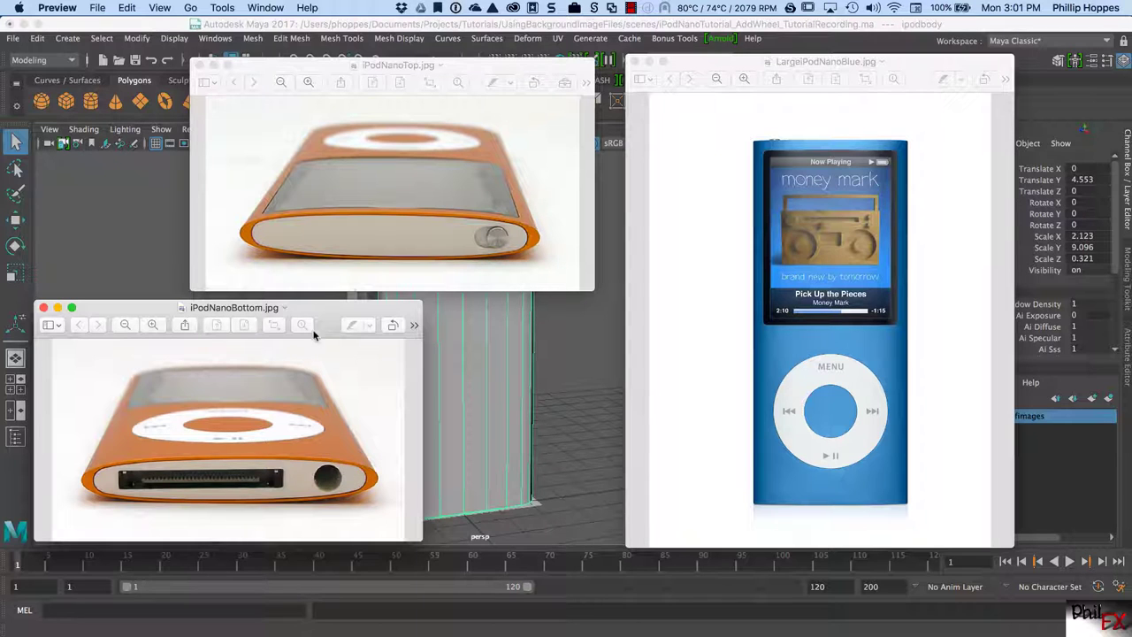
Close the bottom and top iPod photos, move the blue photo down-right, and return to Maya.
{"action": "left_click", "coordinate": [43, 306]}
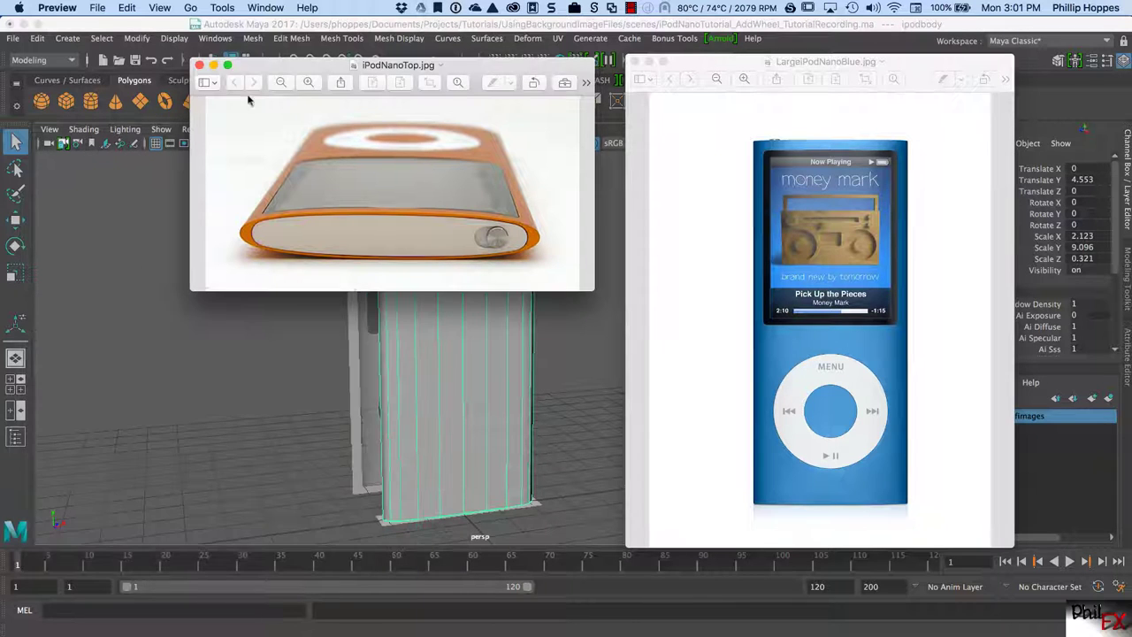
{"action": "left_click", "coordinate": [199, 66]}
{"action": "left_click_drag", "start_coordinate": [717, 63], "coordinate": [822, 112]}
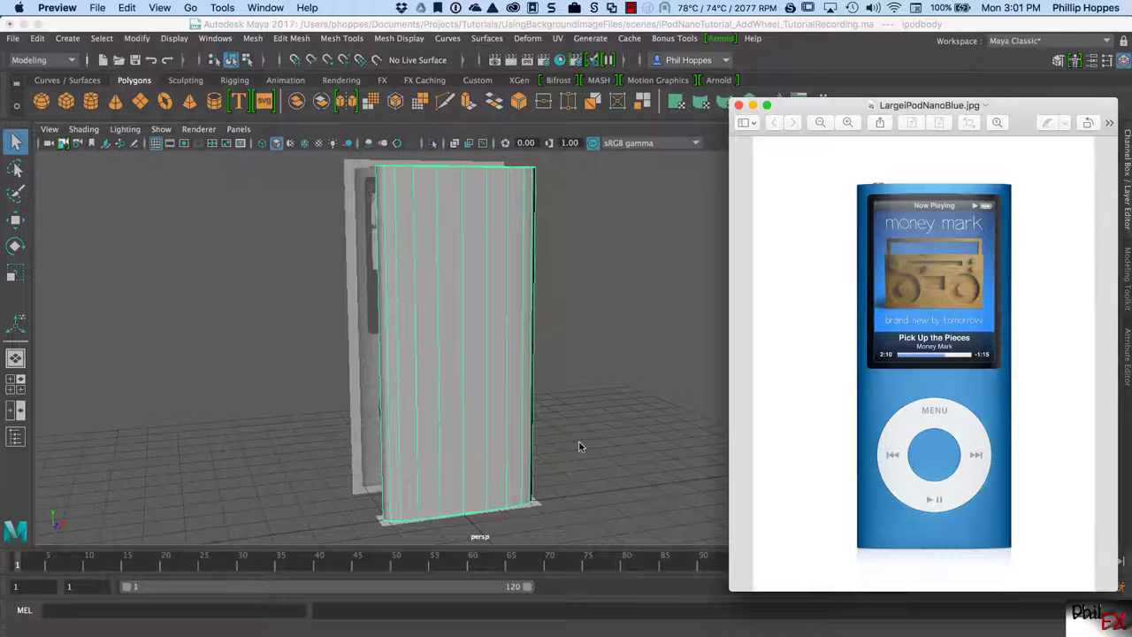
{"action": "key", "text": "super+Tab"}
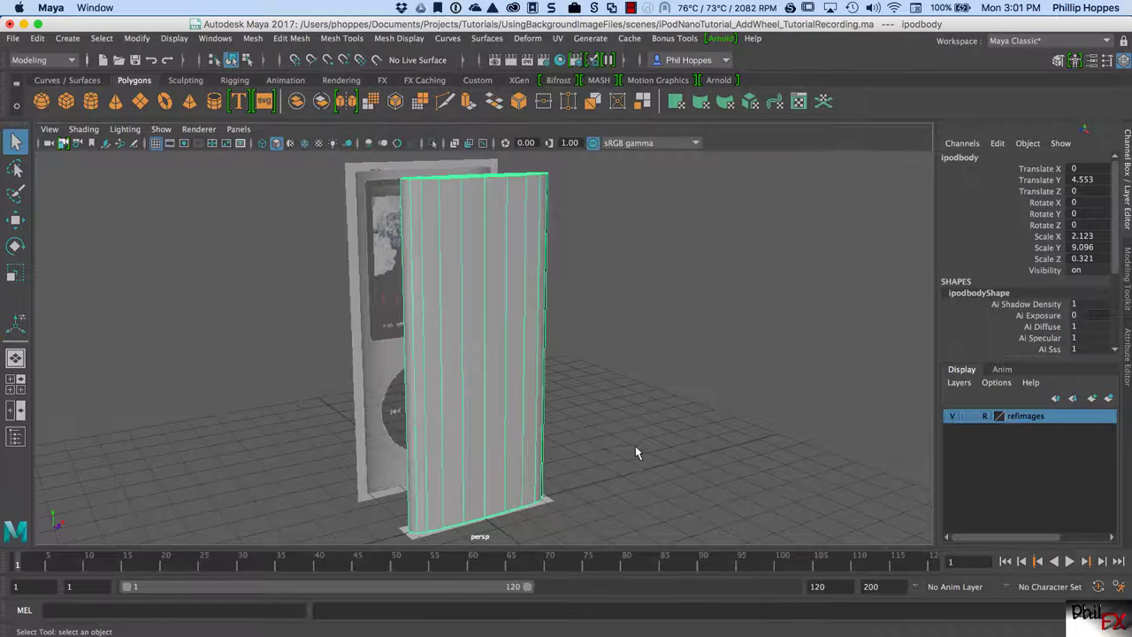
Zoom and orbit the perspective view to re-inspect the ipodbody block.
{"action": "right_click_drag", "start_coordinate": [635, 452], "coordinate": [471, 426], "text": "alt"}
{"action": "scroll", "coordinate": [505, 434], "scroll_direction": "up", "scroll_amount": 5}
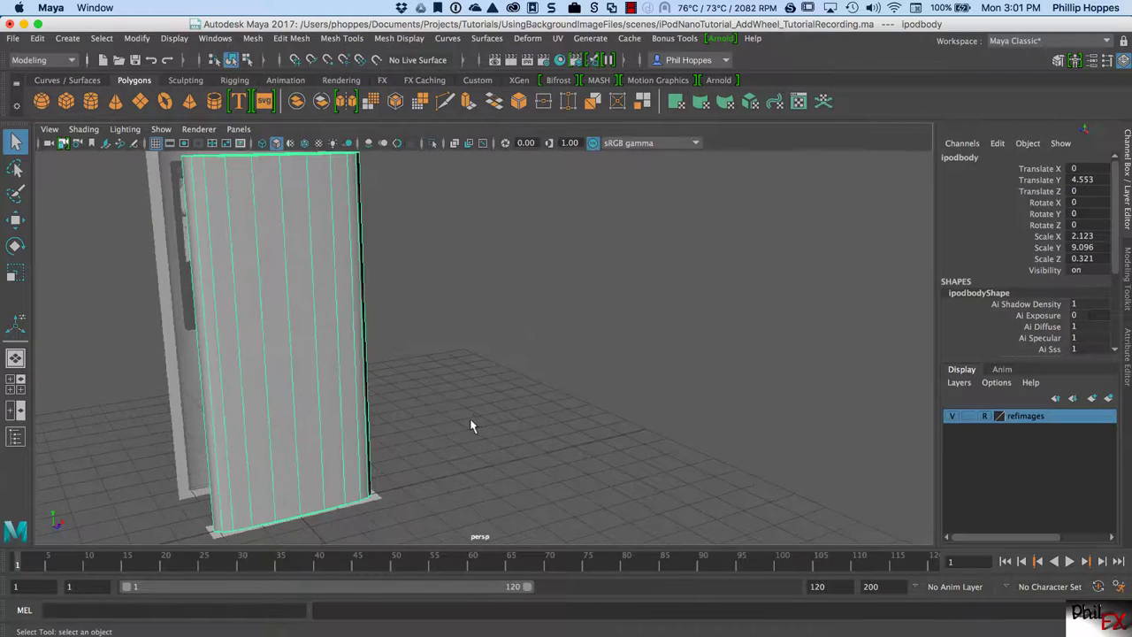
{"action": "scroll", "coordinate": [456, 416], "scroll_direction": "up", "scroll_amount": 4}
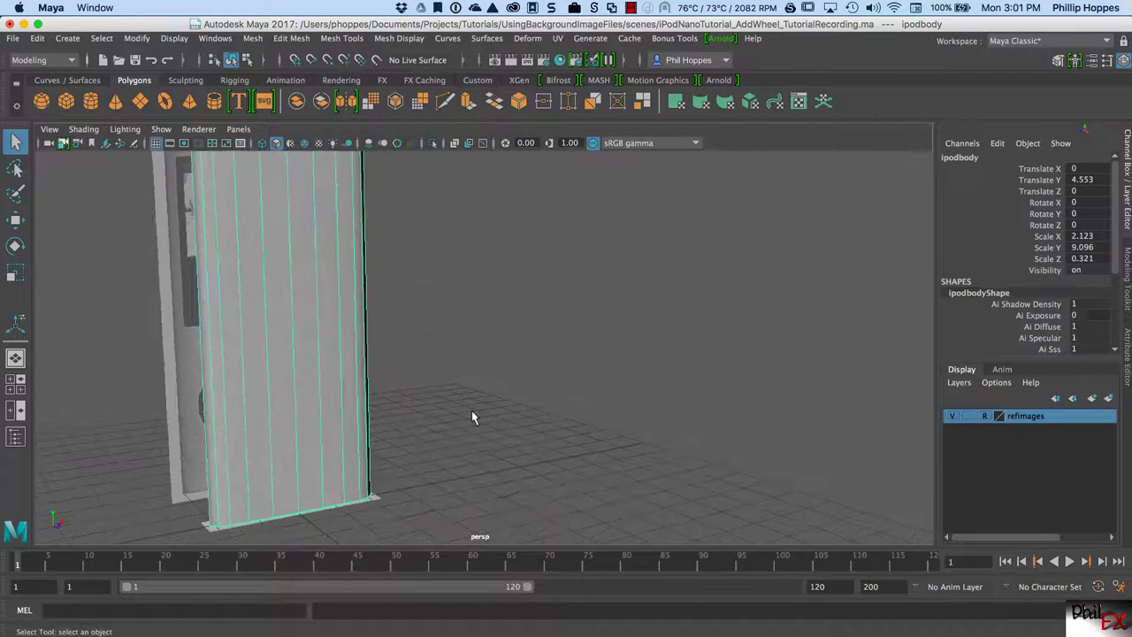
{"action": "scroll", "coordinate": [471, 417], "scroll_direction": "down", "scroll_amount": 3}
{"action": "left_click_drag", "start_coordinate": [465, 416], "coordinate": [464, 420], "text": "alt"}
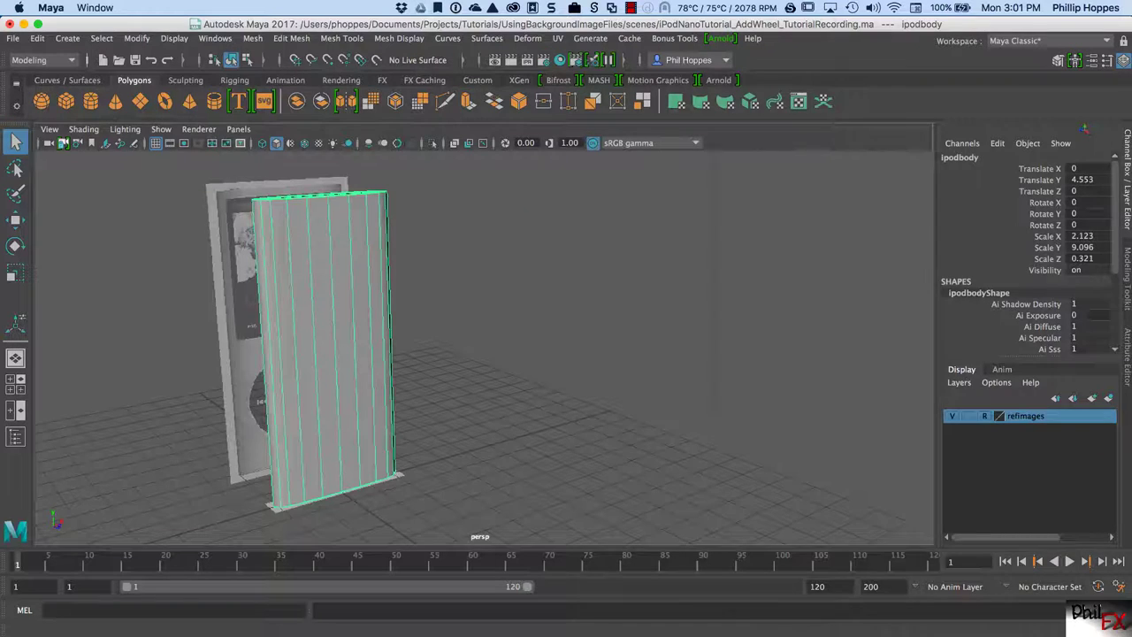
Minimize the blue iPod reference photo in Preview and reframe the body in Maya.
{"action": "key", "text": "super+Tab"}
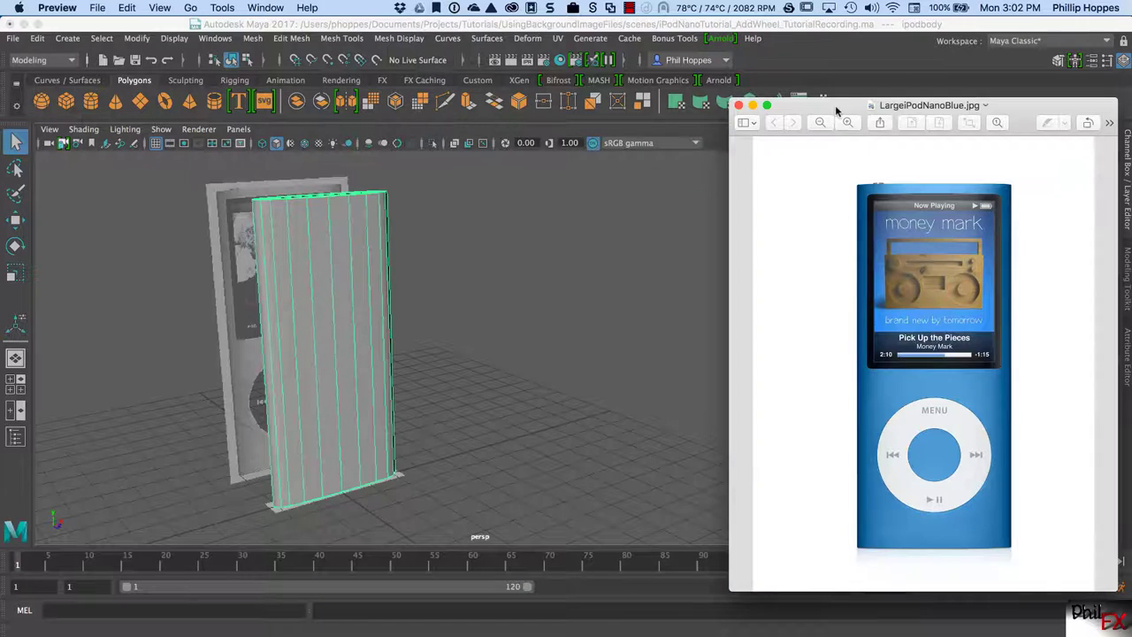
{"action": "left_click_drag", "start_coordinate": [836, 111], "coordinate": [849, 196]}
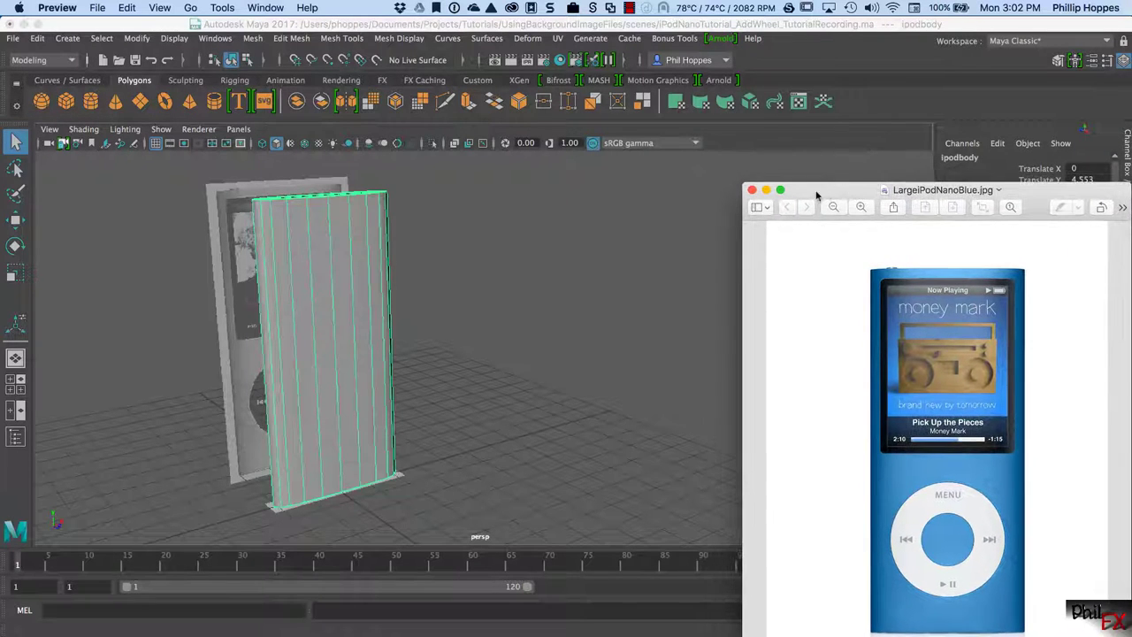
{"action": "left_click", "coordinate": [765, 190]}
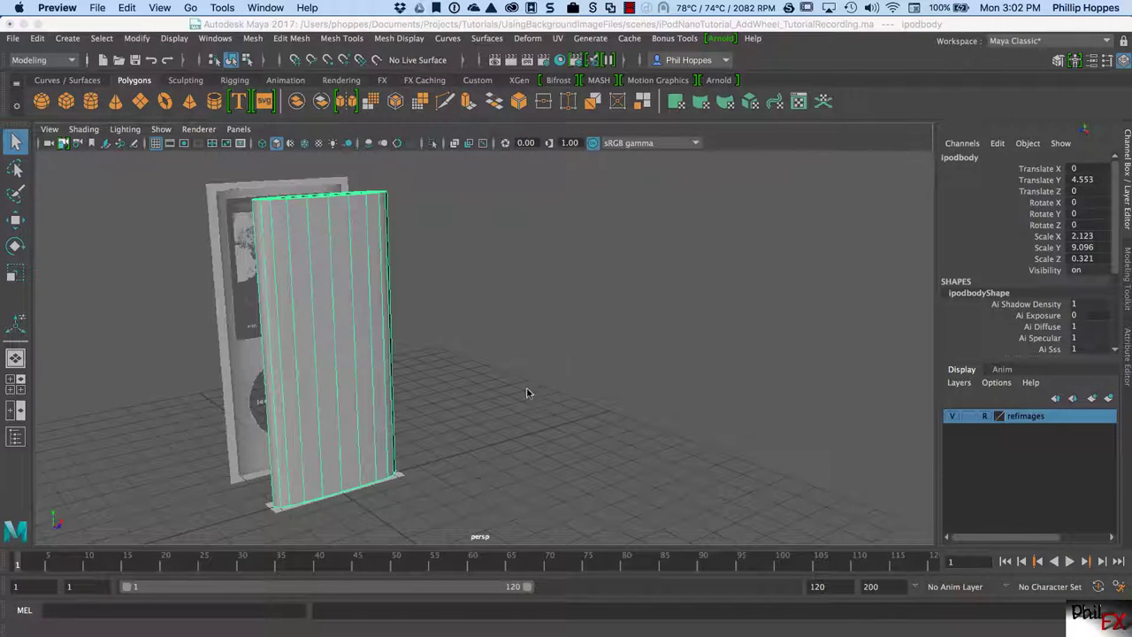
{"action": "scroll", "coordinate": [531, 433], "scroll_direction": "down", "scroll_amount": 4}
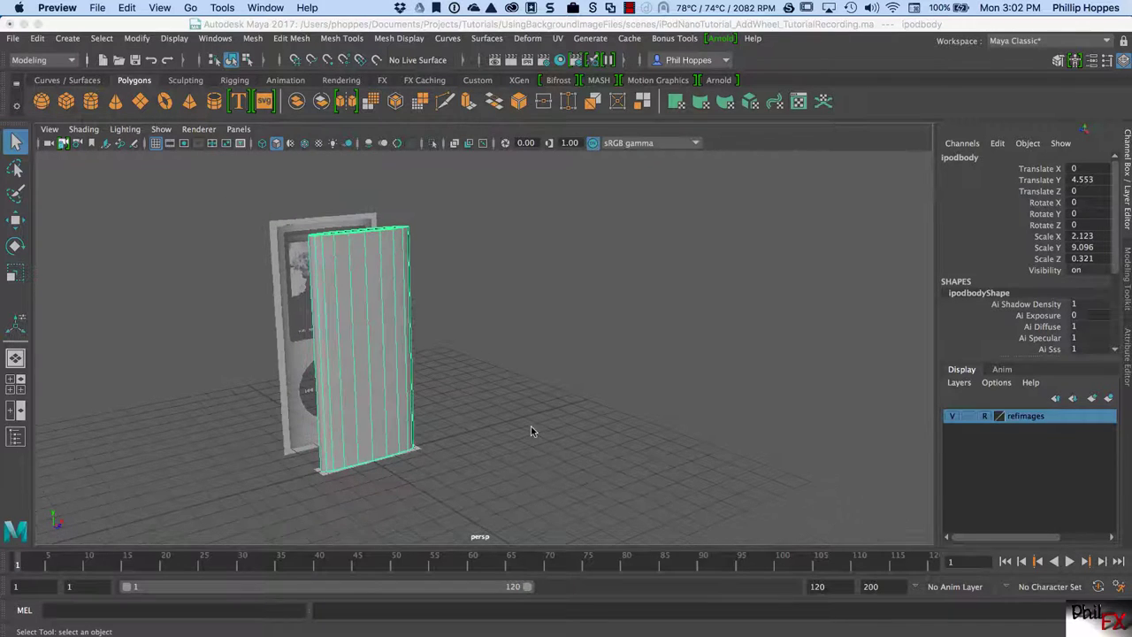
{"action": "left_click_drag", "start_coordinate": [386, 402], "coordinate": [487, 429], "text": "alt"}
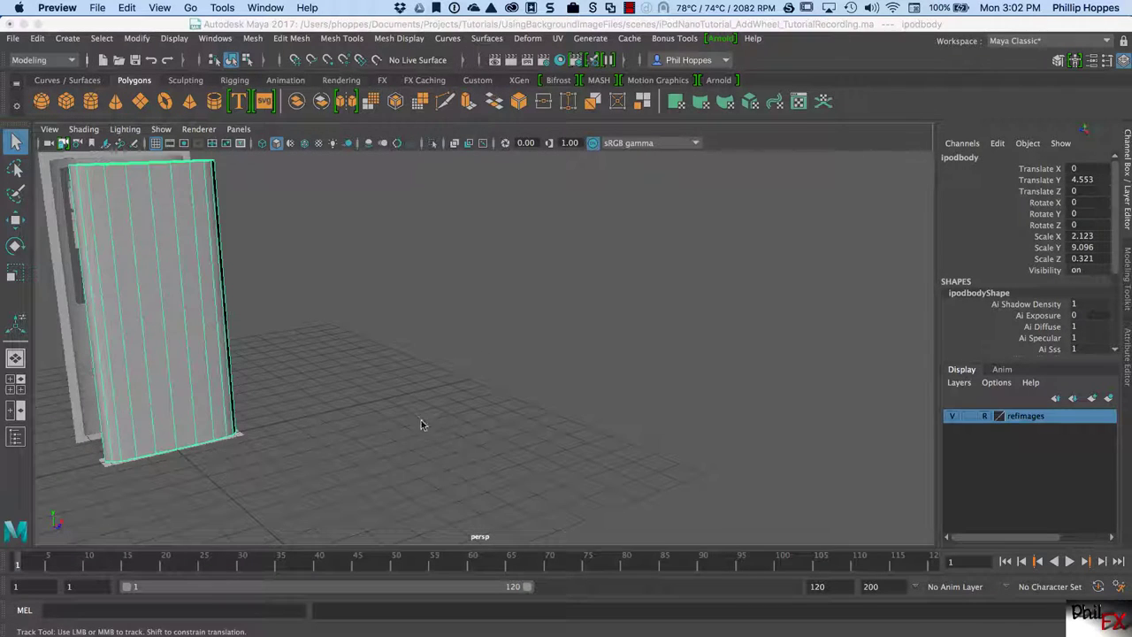
{"action": "middle_click_drag", "start_coordinate": [420, 422], "coordinate": [472, 449], "text": "alt"}
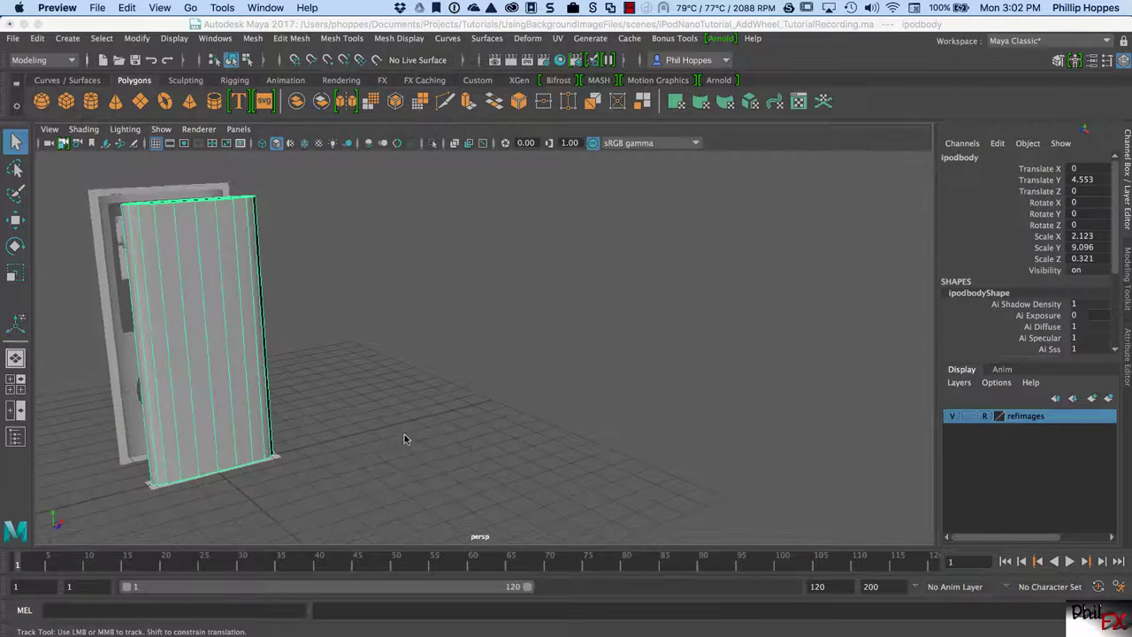
{"action": "middle_click_drag", "start_coordinate": [404, 434], "coordinate": [376, 409], "text": "alt"}
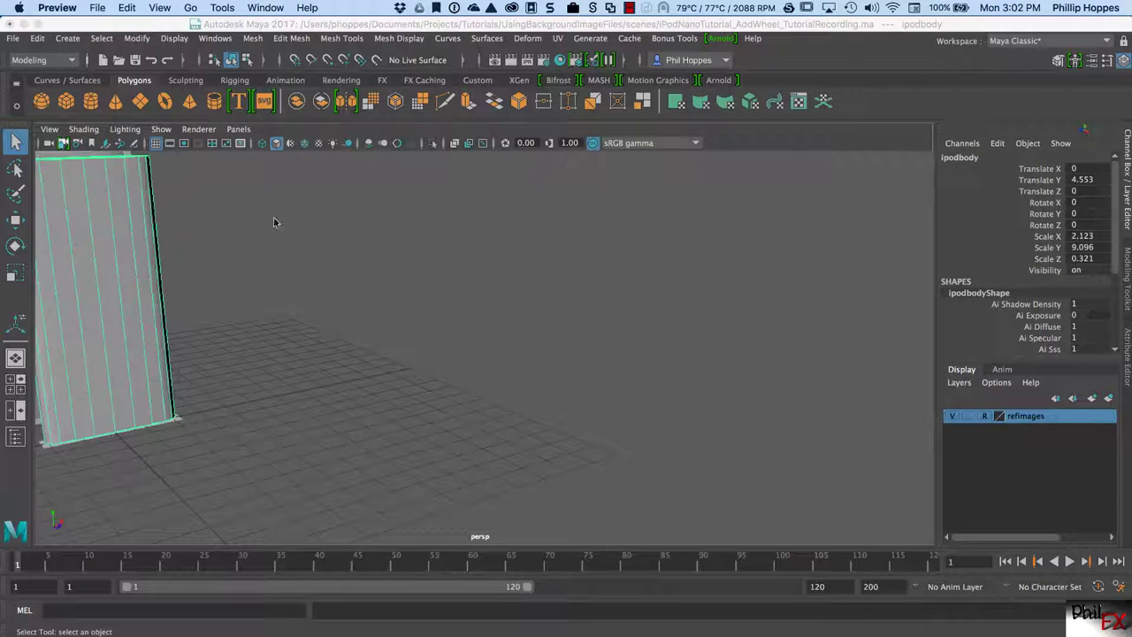
Create a polygon cube and move it to X 11.213, Z 4.994.
{"action": "left_click", "coordinate": [66, 103]}
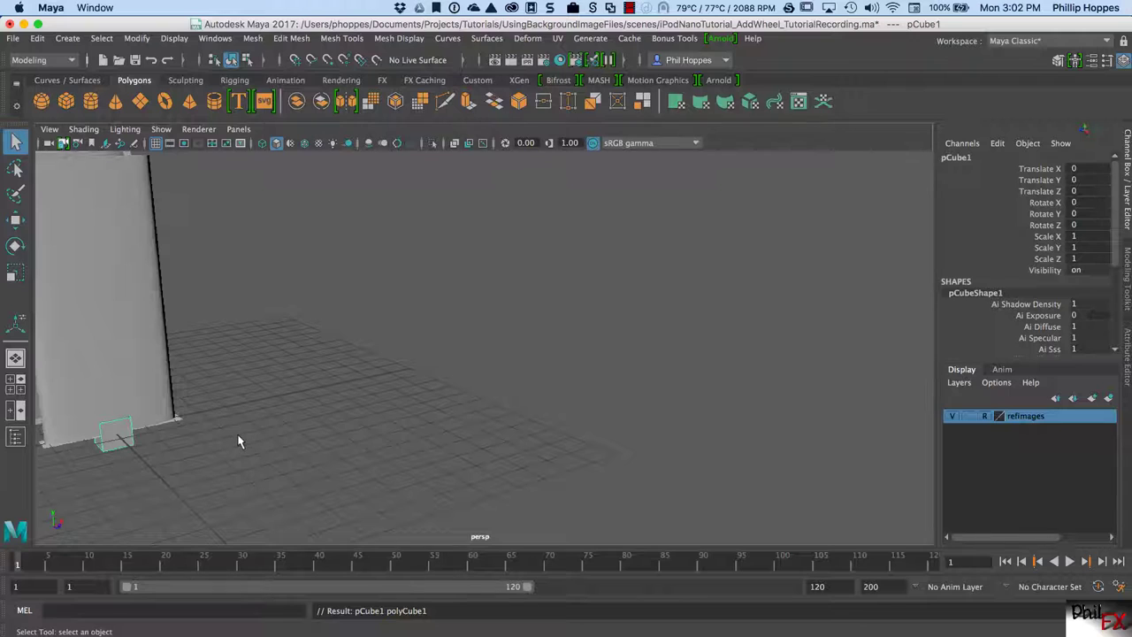
{"action": "key", "text": "w"}
{"action": "left_click_drag", "start_coordinate": [132, 448], "coordinate": [197, 511]}
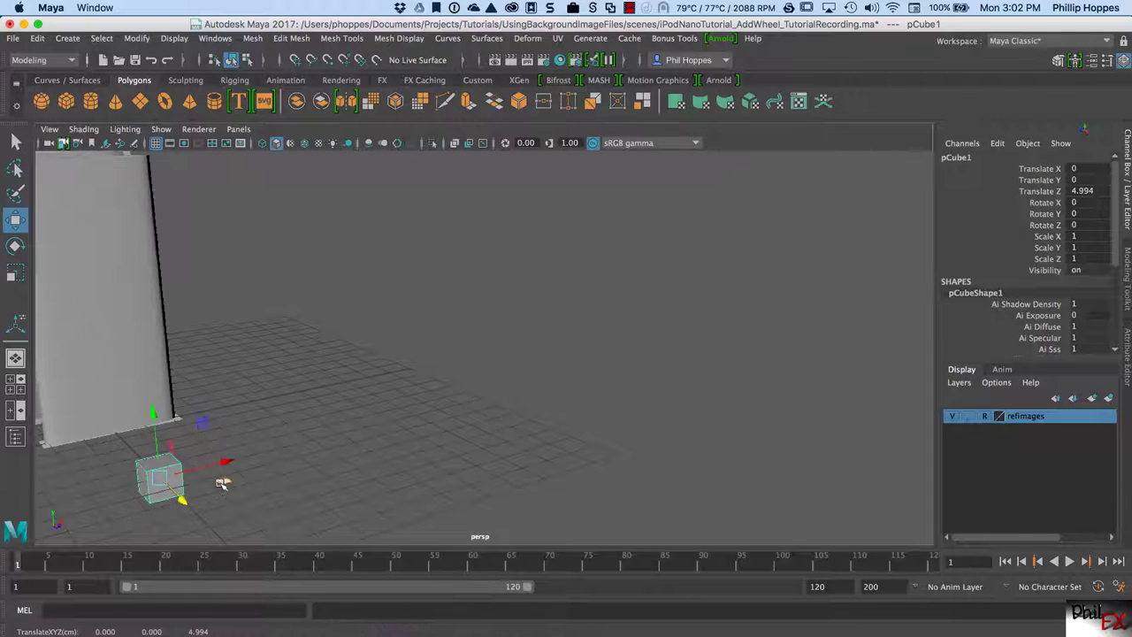
{"action": "left_click_drag", "start_coordinate": [225, 461], "coordinate": [531, 386]}
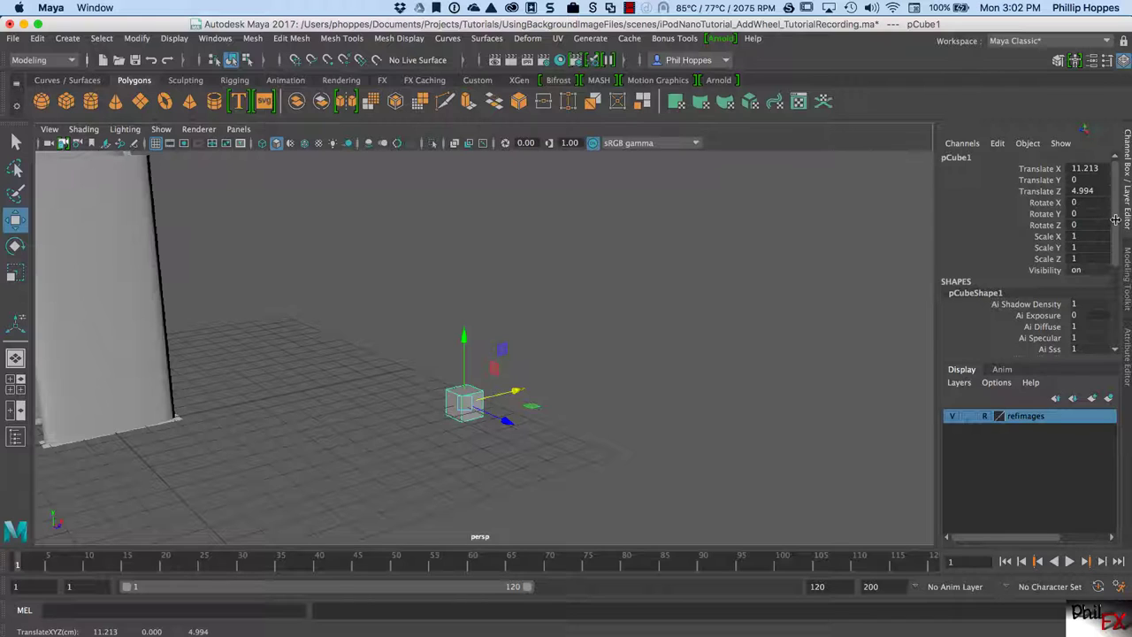
Give the cube 3 subdivisions on every axis and scale it uniformly to about 5.124.
{"action": "left_click_drag", "start_coordinate": [1116, 220], "coordinate": [1115, 345]}
{"action": "left_click", "coordinate": [976, 339]}
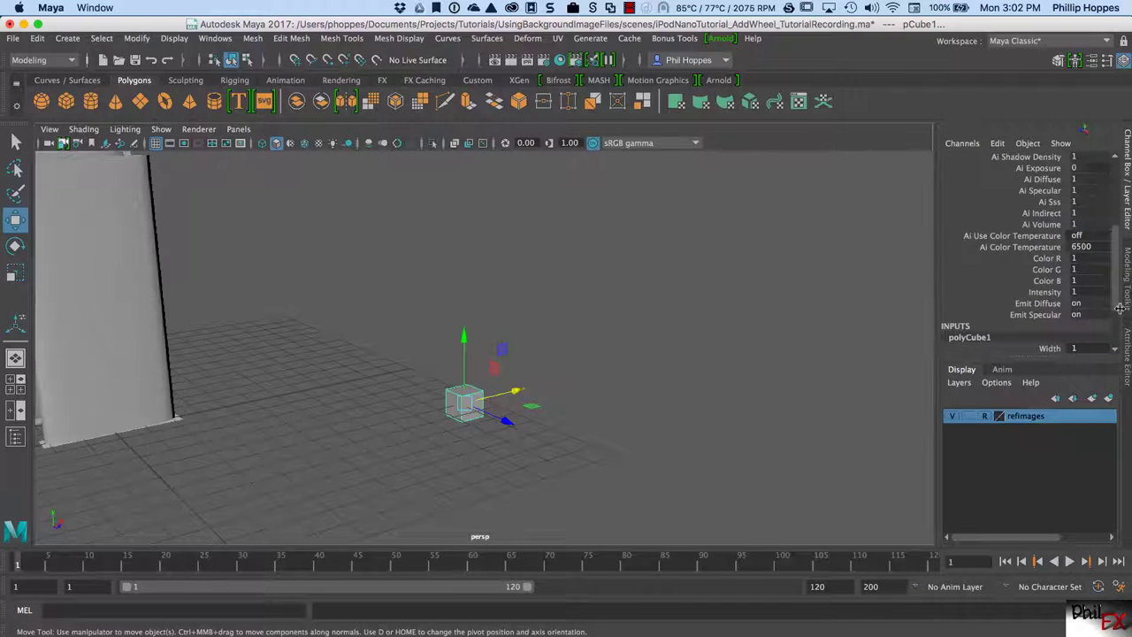
{"action": "left_click_drag", "start_coordinate": [1114, 303], "coordinate": [1109, 376]}
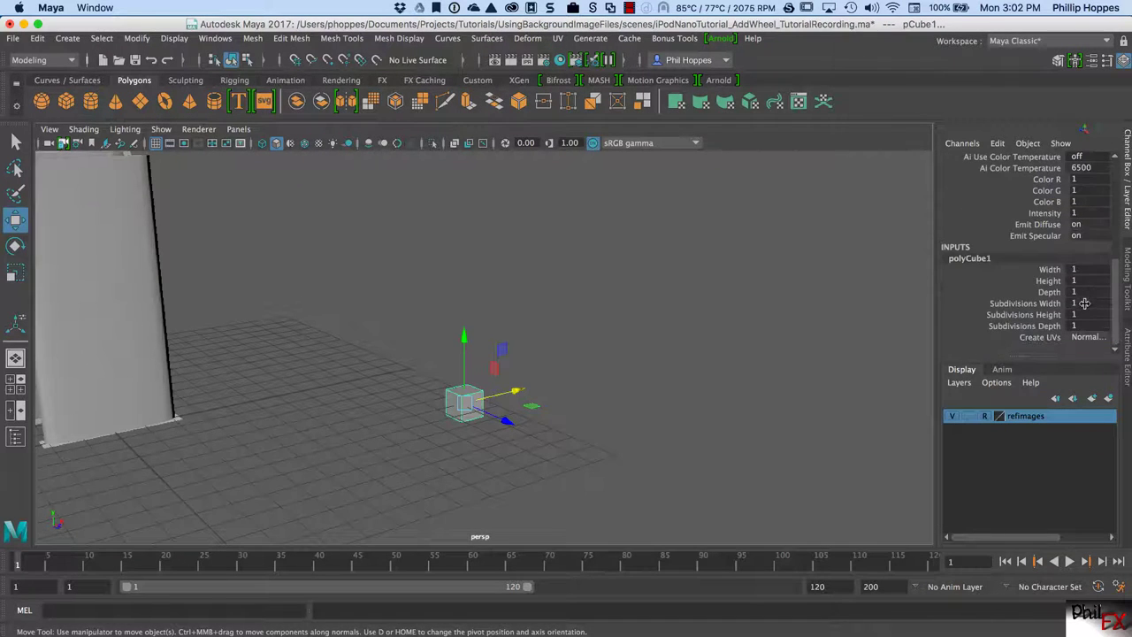
{"action": "left_click_drag", "start_coordinate": [1084, 303], "coordinate": [1084, 325]}
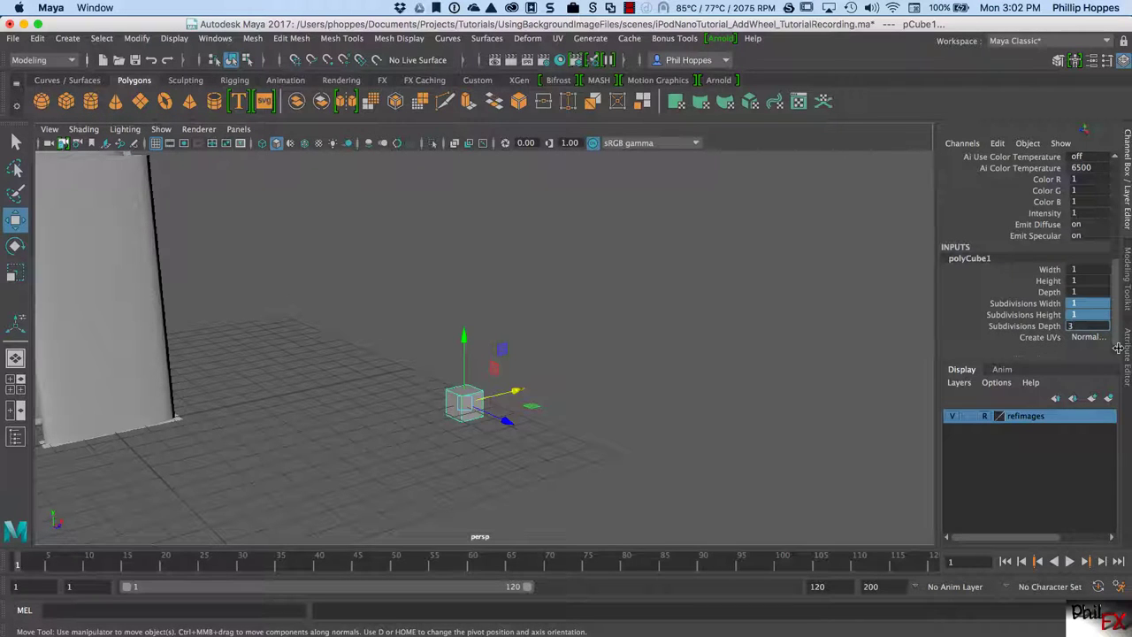
{"action": "type", "text": "3"}
{"action": "key", "text": "Return"}
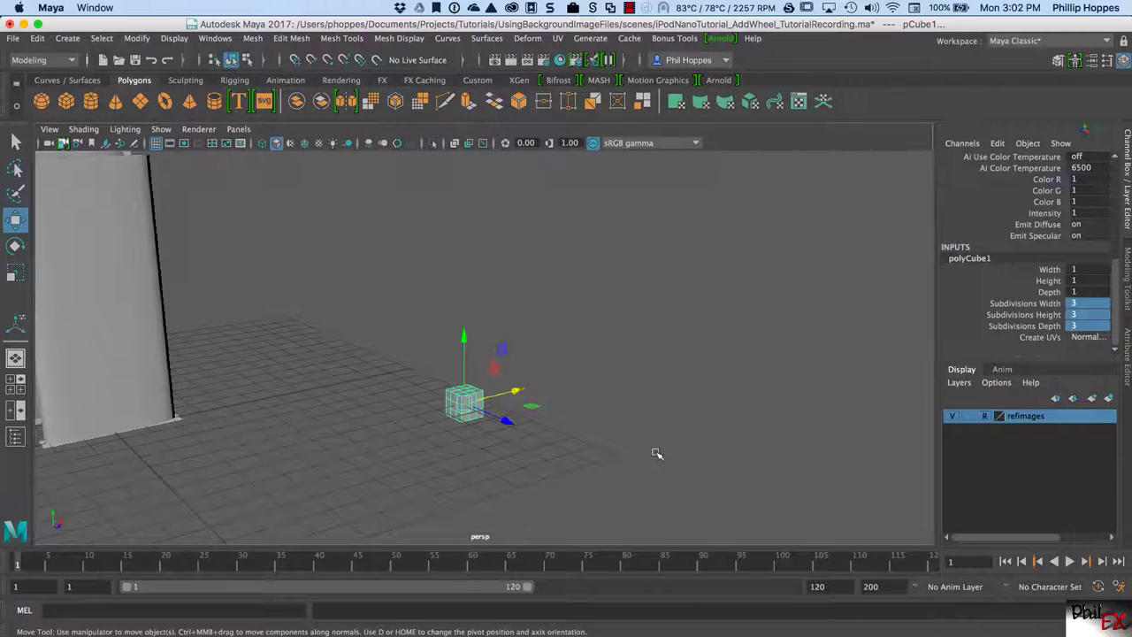
{"action": "key", "text": "r"}
{"action": "left_click_drag", "start_coordinate": [466, 403], "coordinate": [577, 411]}
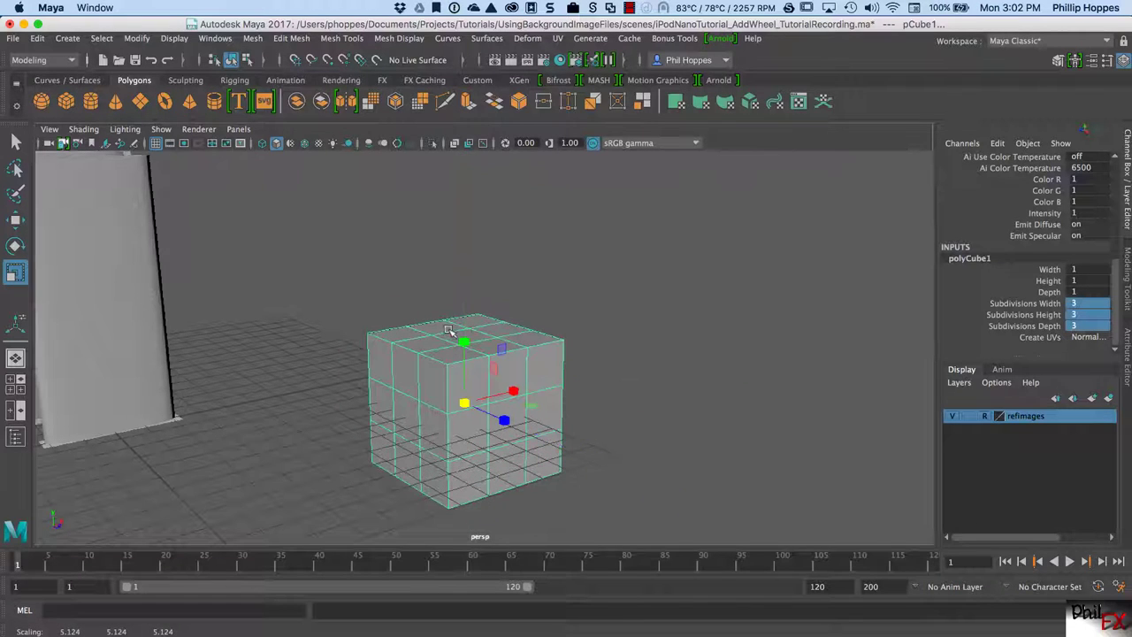
Create a polygon cylinder beside the cube and rotate it 90° on Z.
{"action": "left_click", "coordinate": [92, 104]}
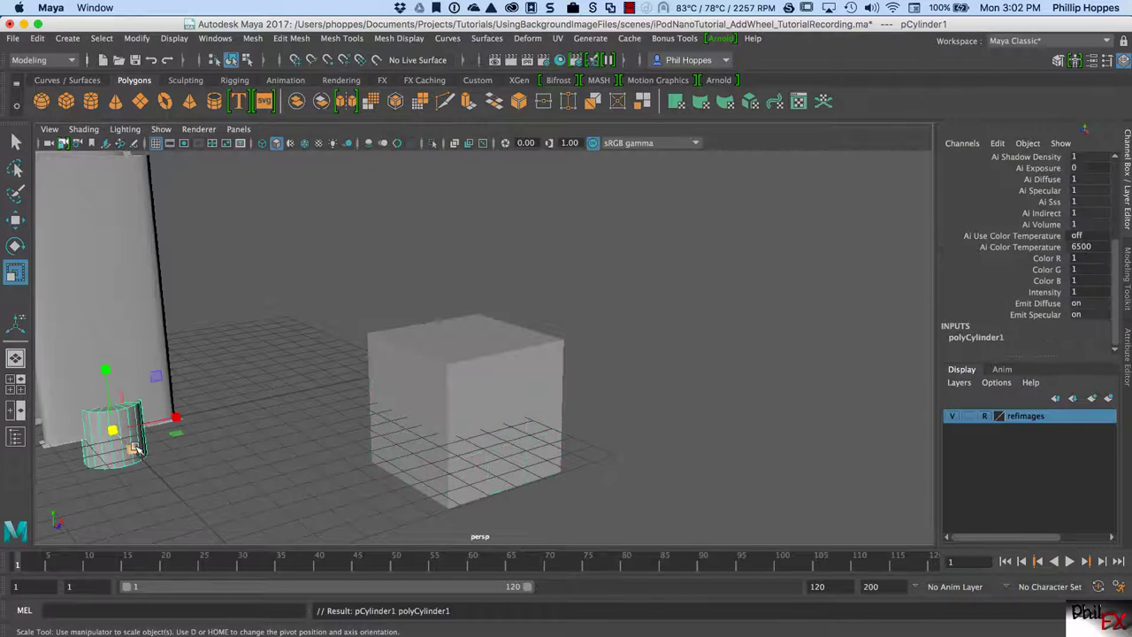
{"action": "key", "text": "w"}
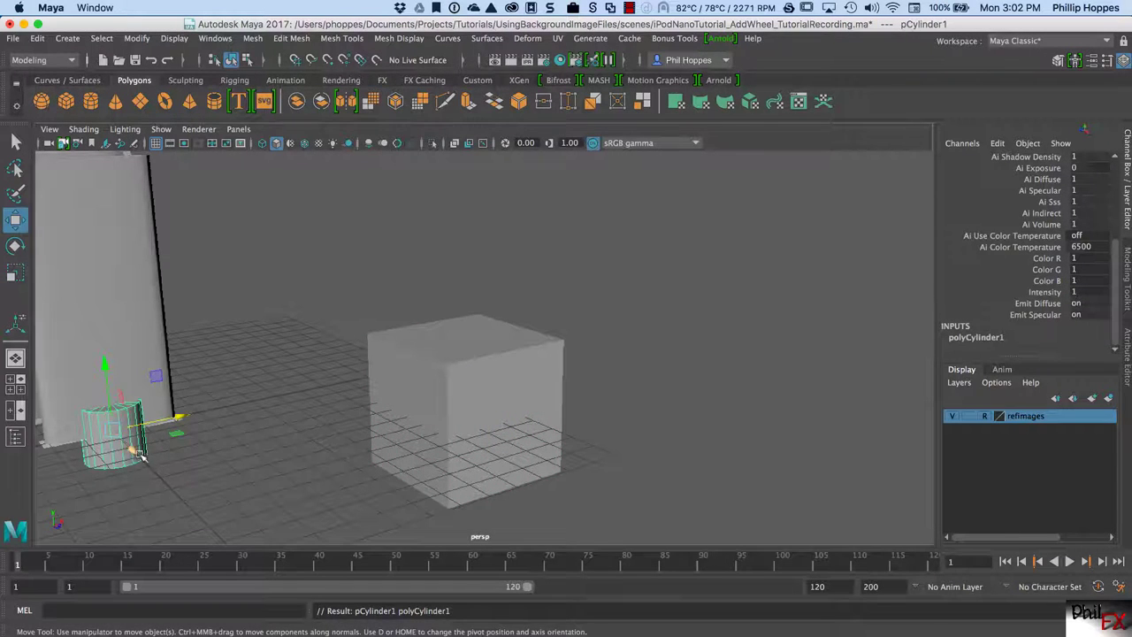
{"action": "left_click_drag", "start_coordinate": [136, 451], "coordinate": [234, 530]}
{"action": "left_click_drag", "start_coordinate": [254, 492], "coordinate": [423, 440]}
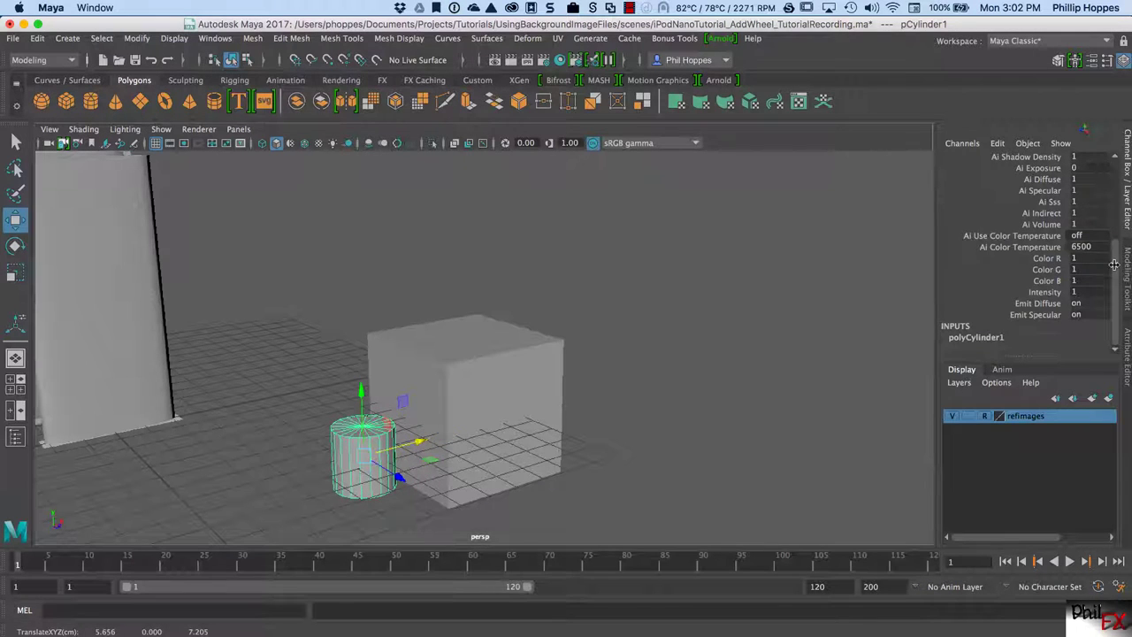
{"action": "left_click_drag", "start_coordinate": [1114, 262], "coordinate": [1115, 150]}
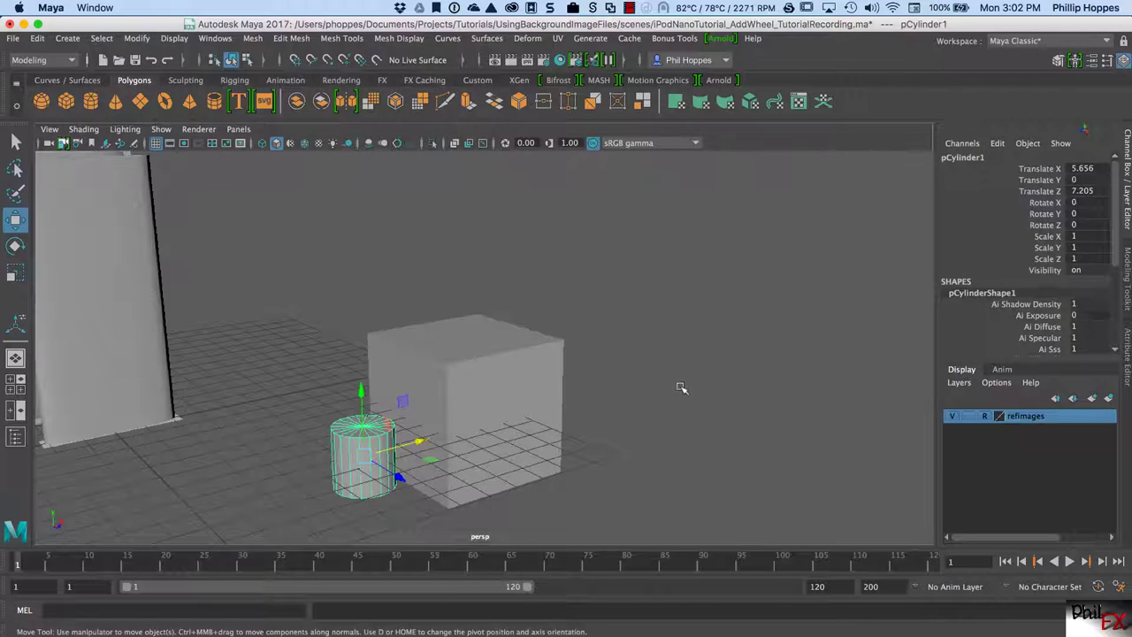
{"action": "double_click", "coordinate": [1086, 226]}
{"action": "key", "text": "Return"}
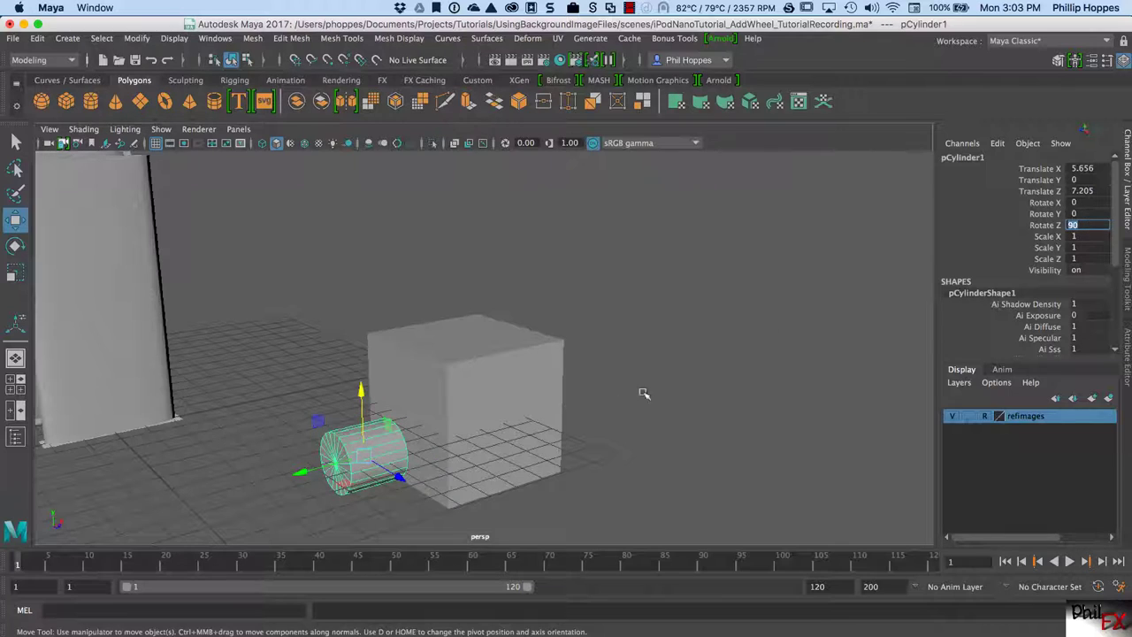
Reselect the cylinder and scale it uniformly to 1.411.
{"action": "left_click", "coordinate": [498, 398]}
{"action": "left_click", "coordinate": [397, 440]}
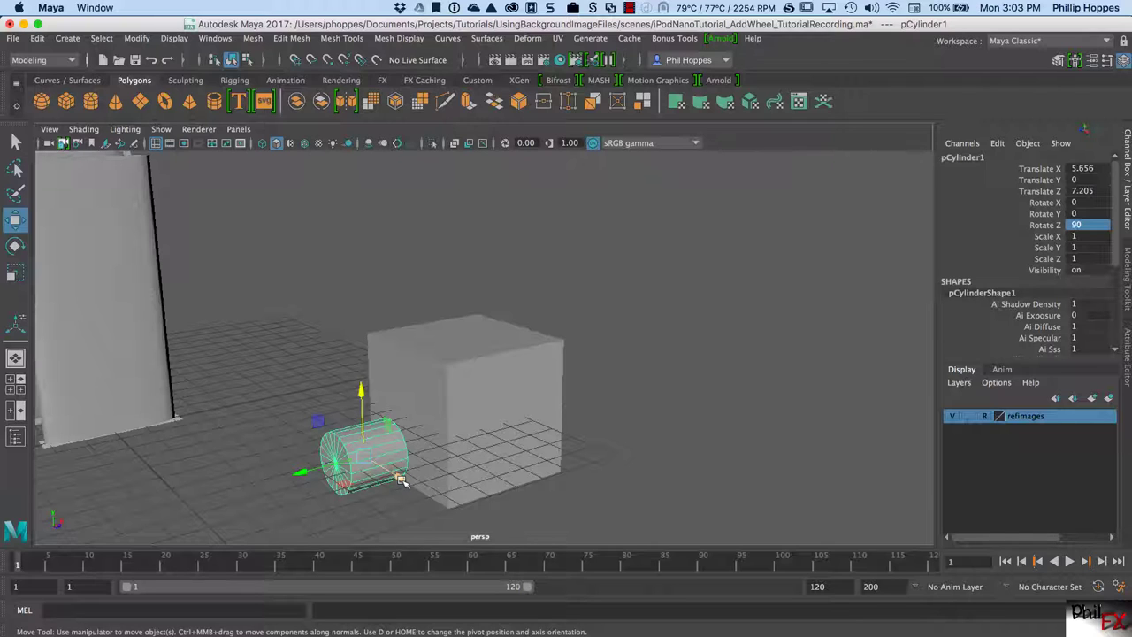
{"action": "key", "text": "r"}
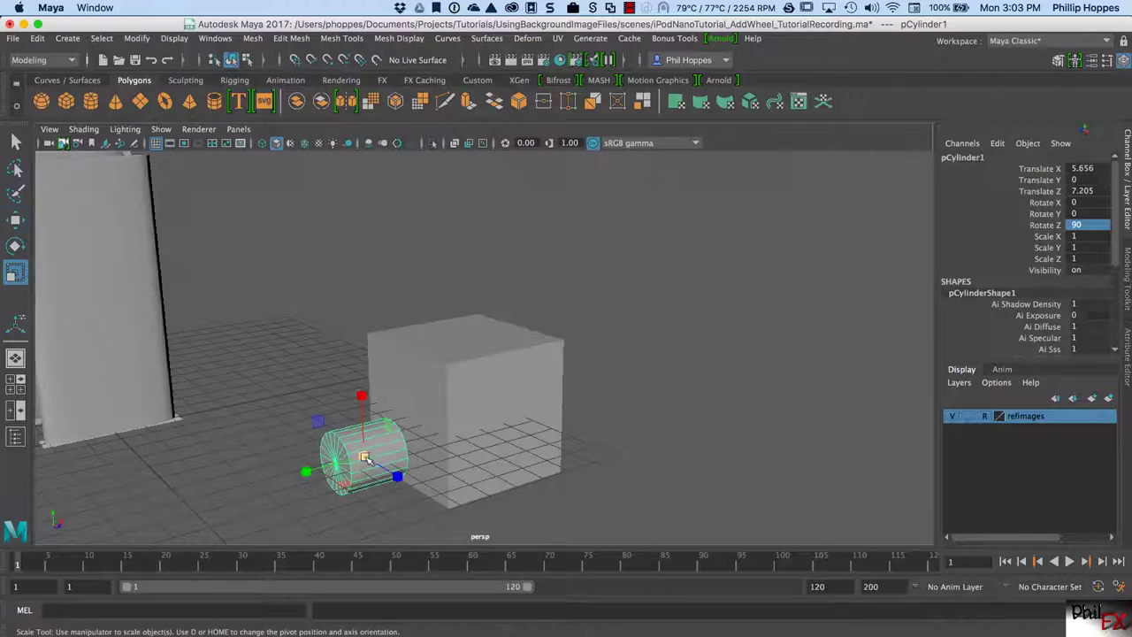
{"action": "left_click_drag", "start_coordinate": [363, 457], "coordinate": [392, 454]}
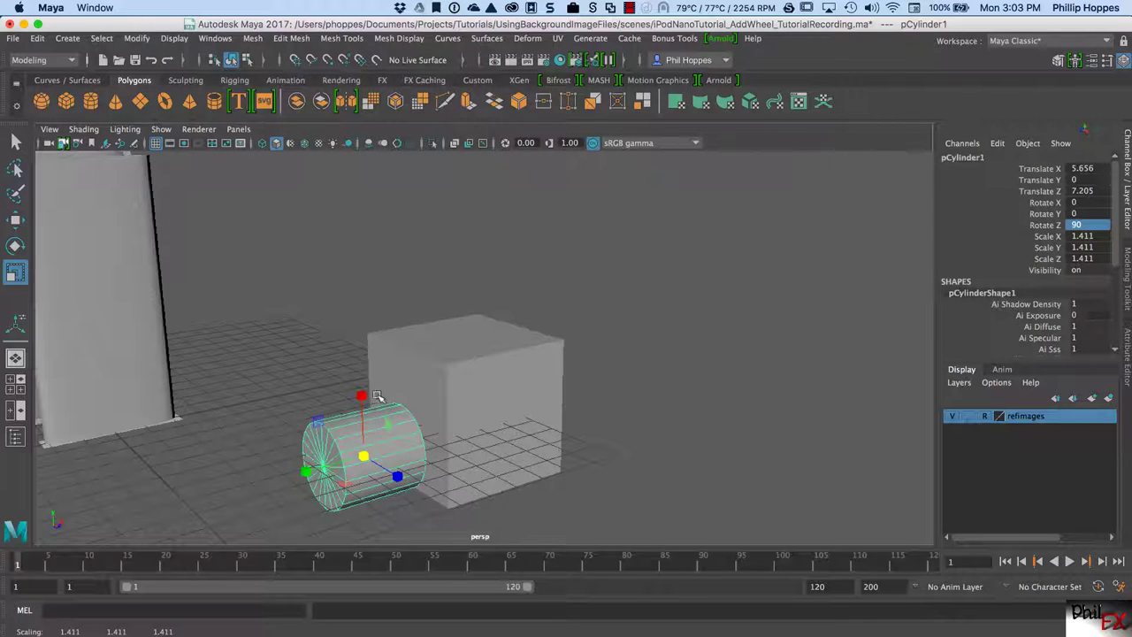
Position the cylinder so it pushes into the front of the cube near the grid.
{"action": "key", "text": "w"}
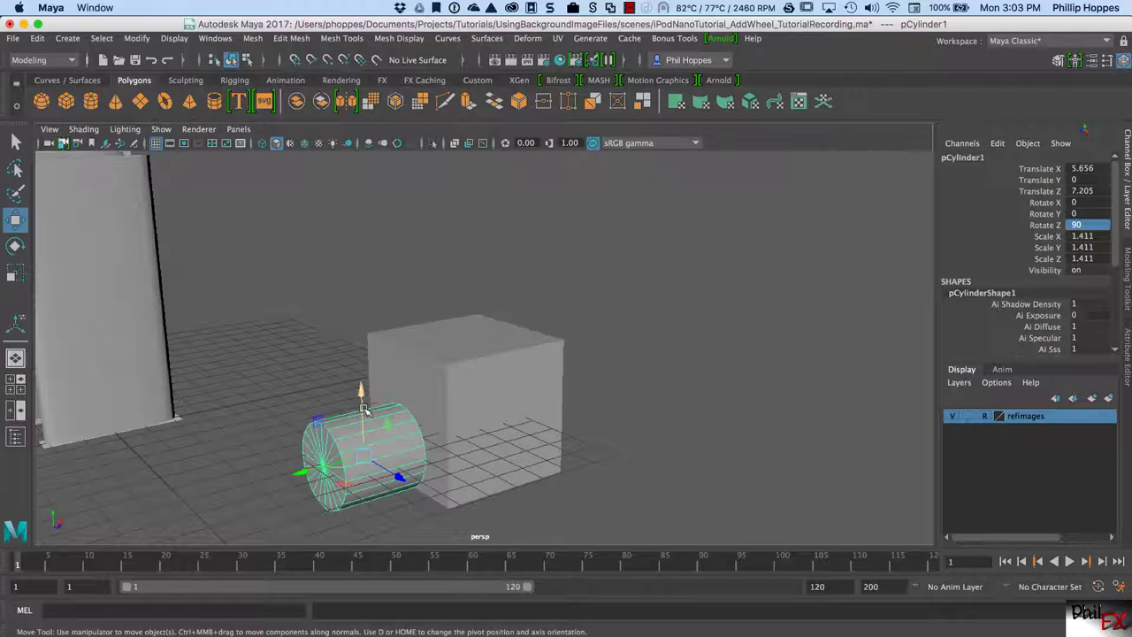
{"action": "left_click_drag", "start_coordinate": [363, 395], "coordinate": [362, 362]}
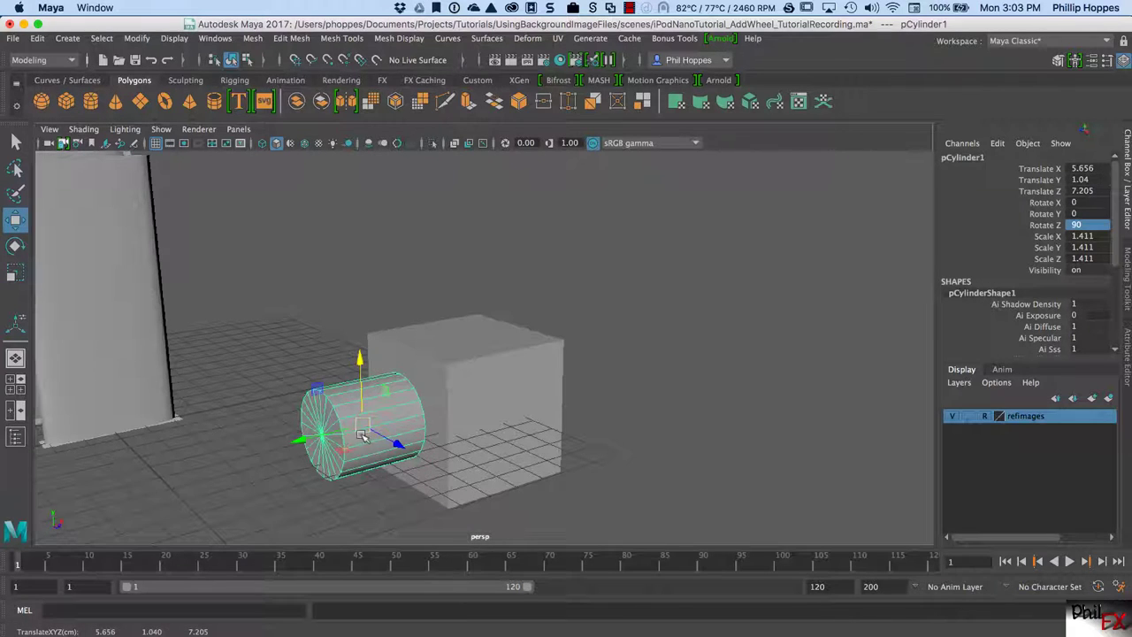
{"action": "left_click_drag", "start_coordinate": [301, 439], "coordinate": [313, 437]}
{"action": "left_click_drag", "start_coordinate": [419, 451], "coordinate": [397, 433]}
{"action": "left_click_drag", "start_coordinate": [353, 348], "coordinate": [354, 361]}
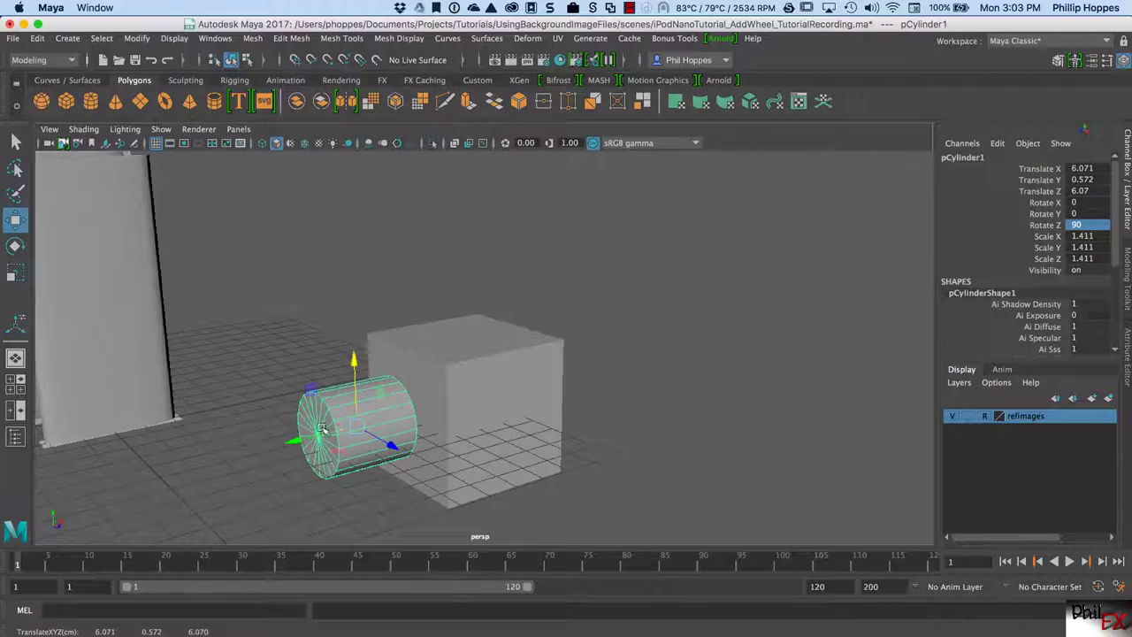
{"action": "left_click_drag", "start_coordinate": [303, 441], "coordinate": [330, 439]}
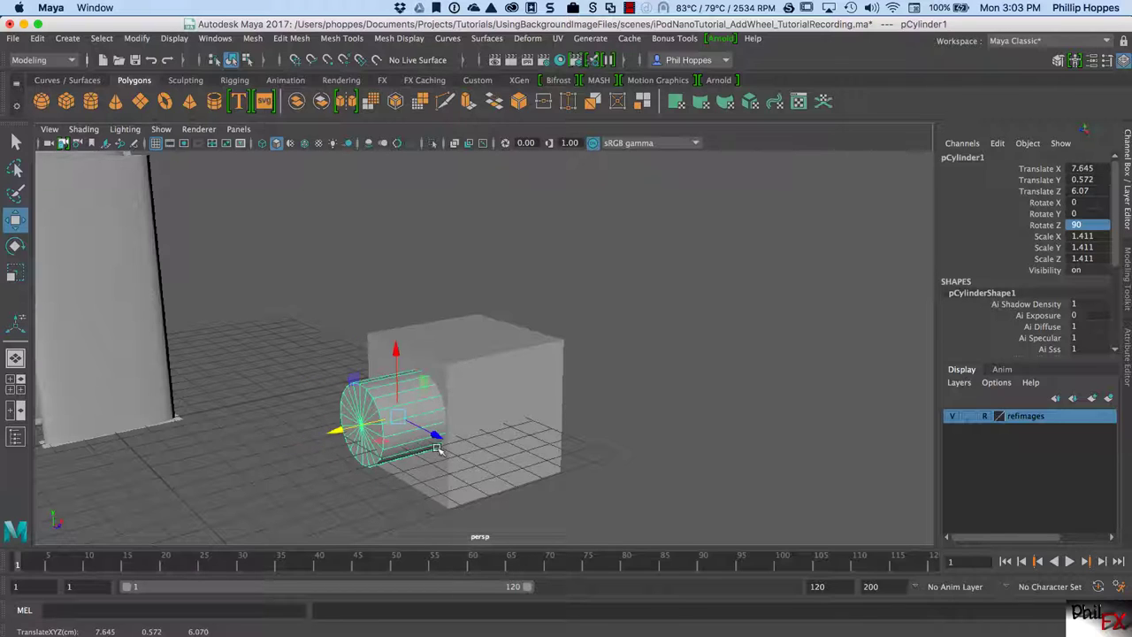
{"action": "left_click_drag", "start_coordinate": [439, 443], "coordinate": [423, 425]}
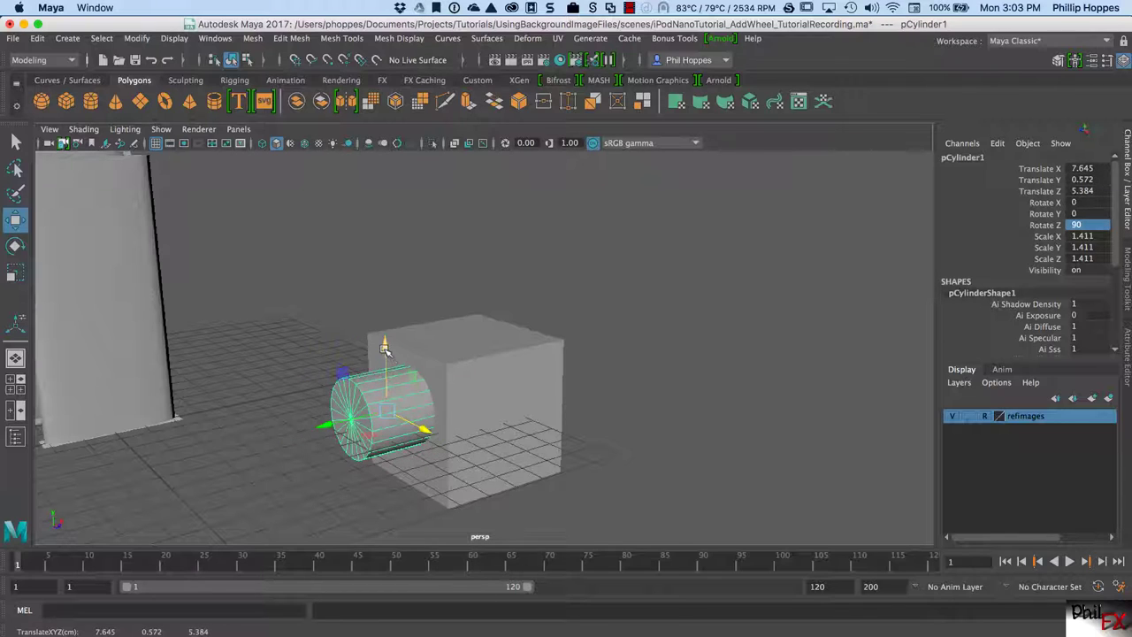
{"action": "left_click_drag", "start_coordinate": [386, 352], "coordinate": [412, 386]}
{"action": "left_click", "coordinate": [494, 391]}
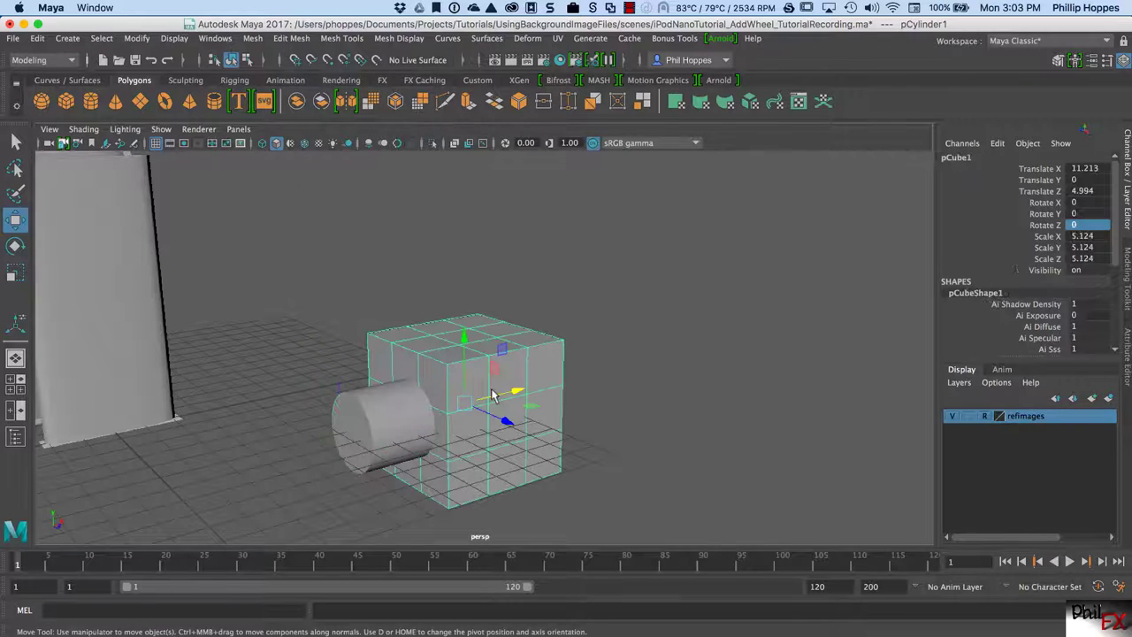
{"action": "left_click", "coordinate": [387, 421]}
Toggle the selection between cube and cylinder, ending with the cube selected.
{"action": "left_click", "coordinate": [467, 386]}
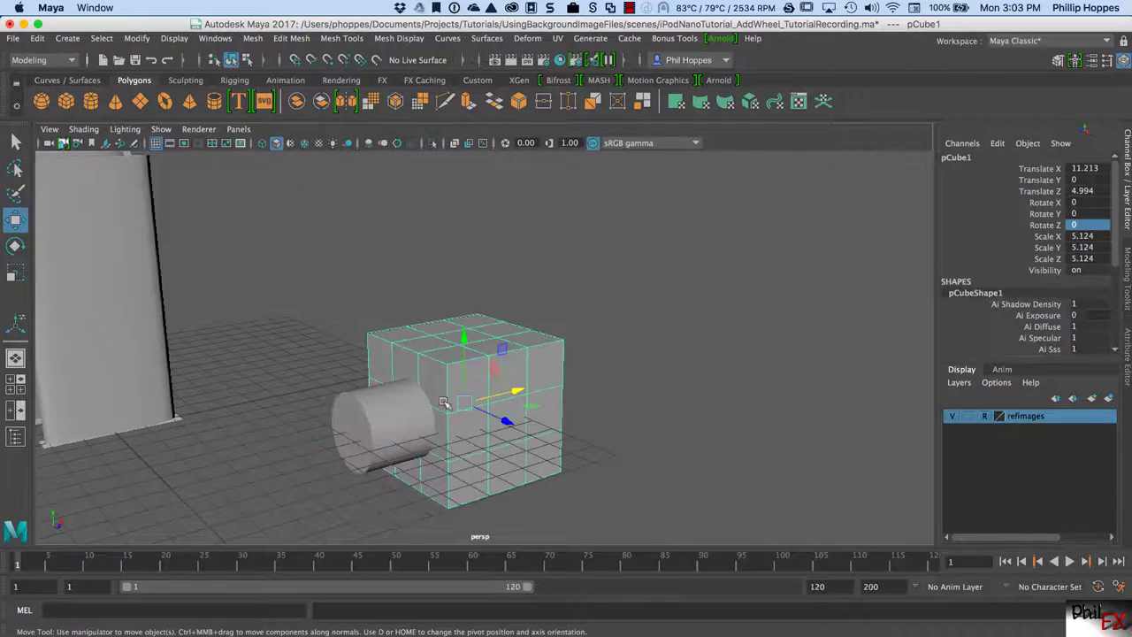
{"action": "left_click", "coordinate": [406, 415]}
{"action": "left_click", "coordinate": [472, 397]}
{"action": "left_click", "coordinate": [407, 416]}
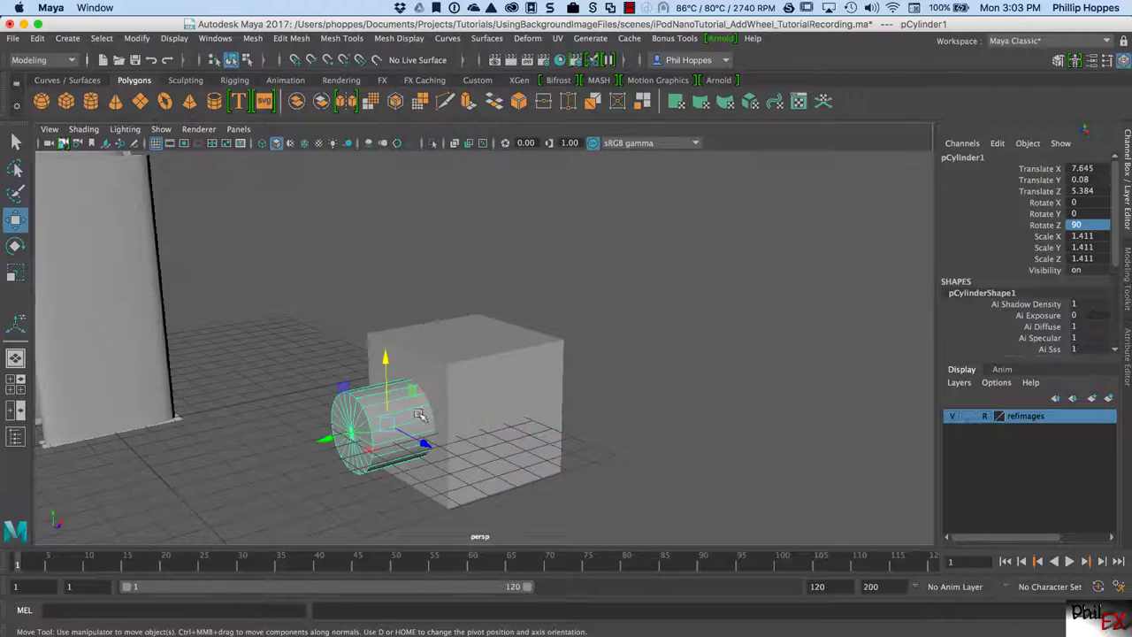
{"action": "left_click", "coordinate": [493, 386]}
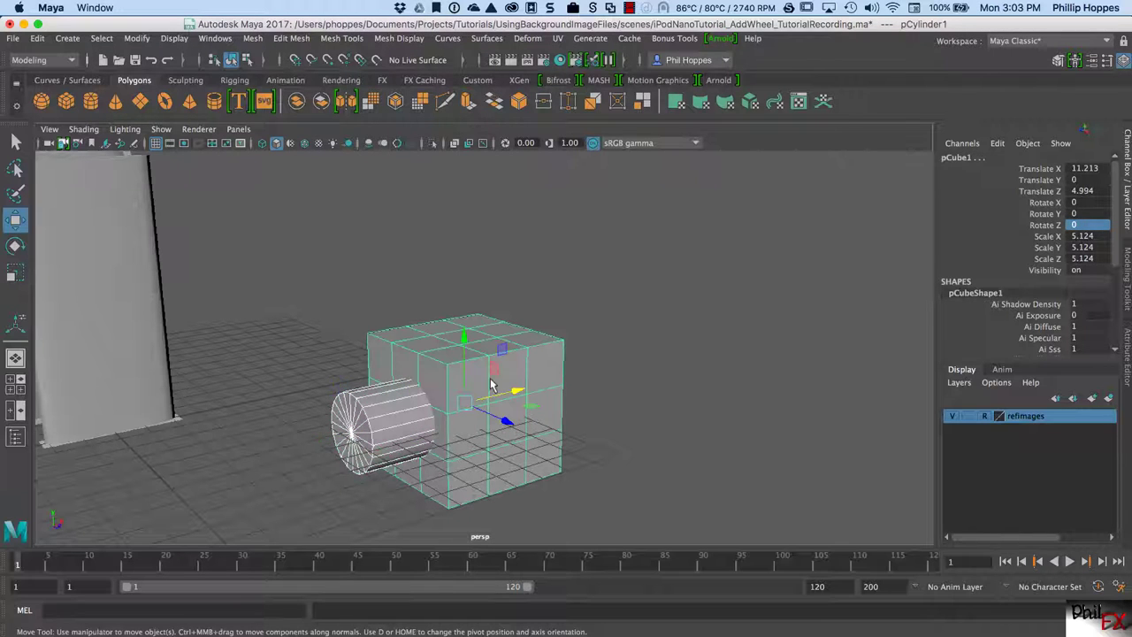
Tear off the Mesh menu and its Booleans submenu, then close the Mesh panel.
{"action": "left_click", "coordinate": [349, 38]}
{"action": "mouse_move", "coordinate": [292, 40]}
{"action": "mouse_move", "coordinate": [253, 38]}
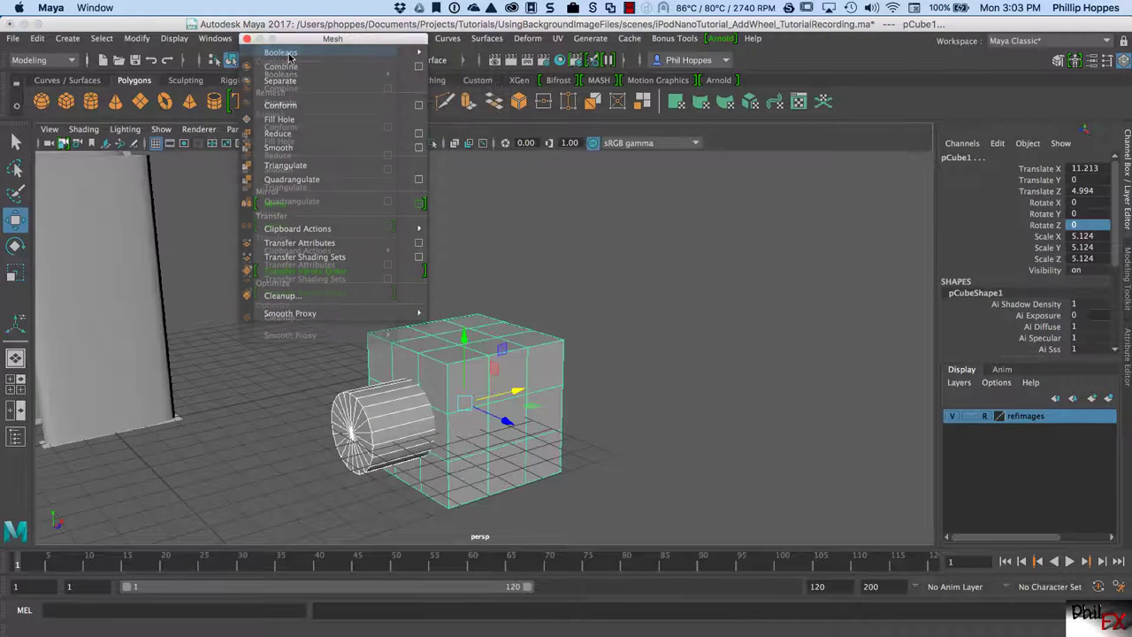
{"action": "left_click", "coordinate": [288, 58]}
{"action": "left_click_drag", "start_coordinate": [288, 58], "coordinate": [707, 107]}
{"action": "mouse_move", "coordinate": [672, 125]}
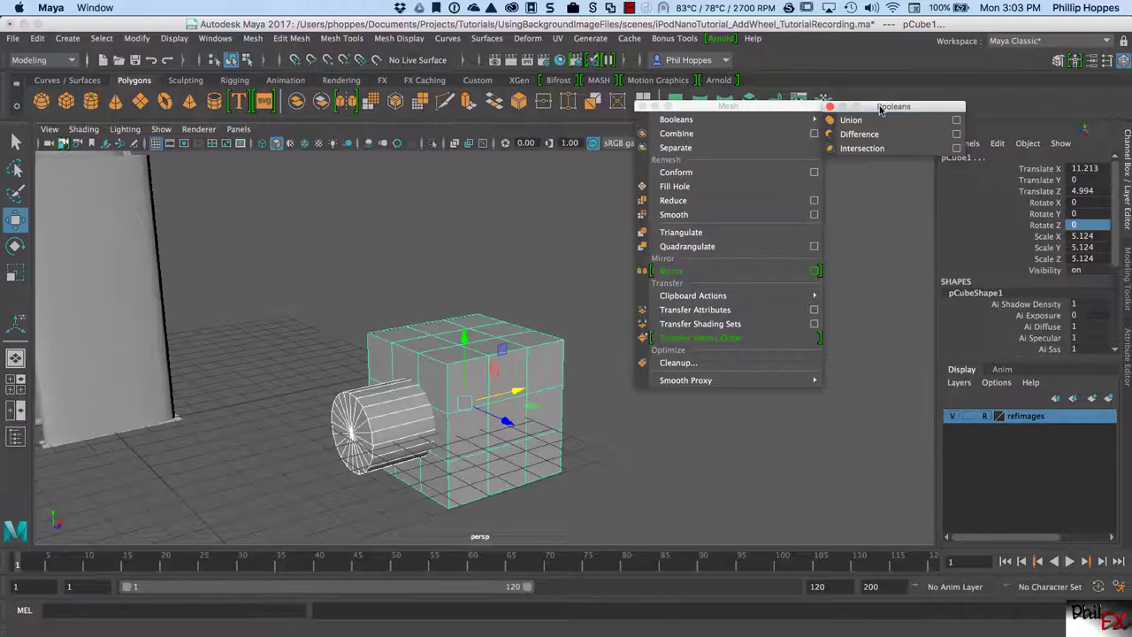
{"action": "left_click", "coordinate": [884, 121]}
{"action": "left_click_drag", "start_coordinate": [884, 121], "coordinate": [675, 190]}
{"action": "left_click", "coordinate": [661, 107]}
{"action": "left_click", "coordinate": [642, 106]}
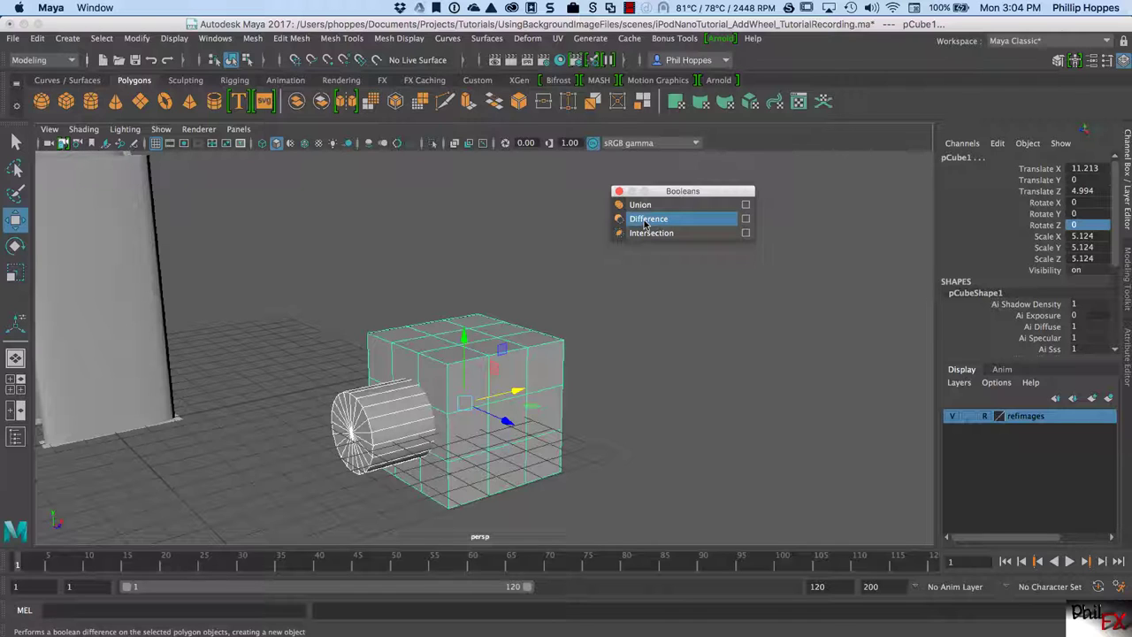
Select the cylinder and cube, apply a Boolean Difference, and undo it.
{"action": "left_click", "coordinate": [672, 336]}
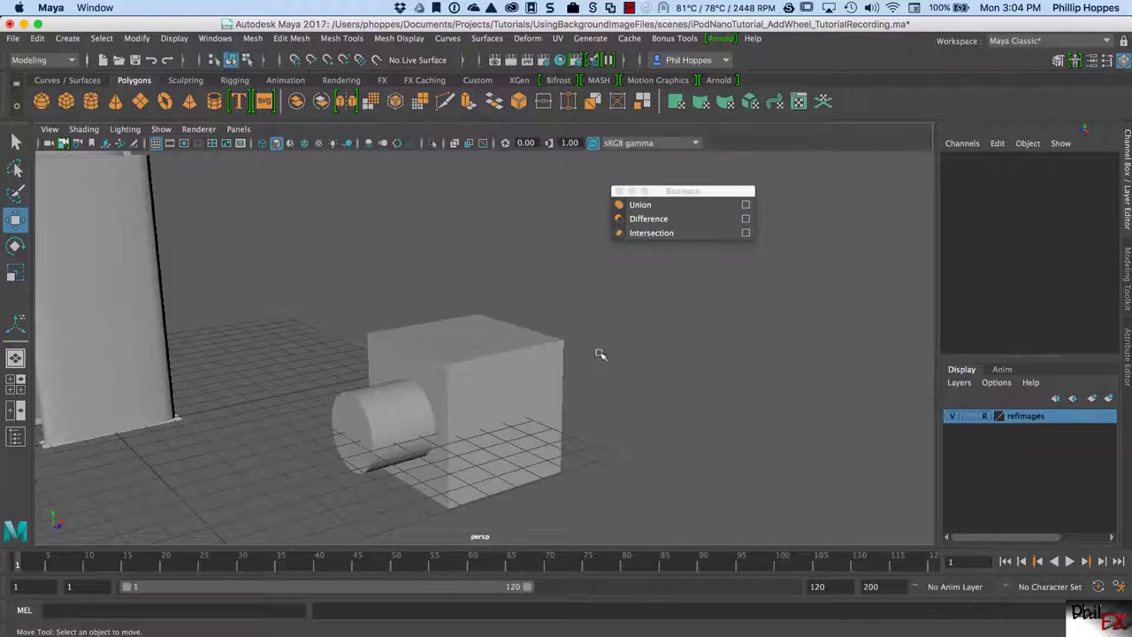
{"action": "left_click", "coordinate": [391, 423]}
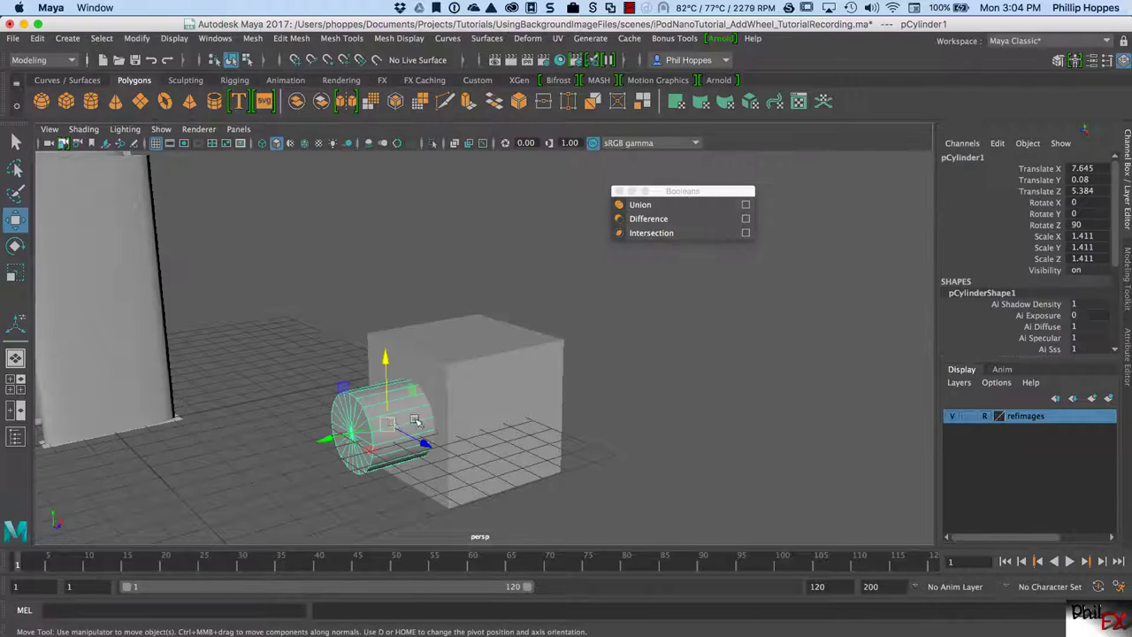
{"action": "left_click", "coordinate": [492, 383], "text": "shift"}
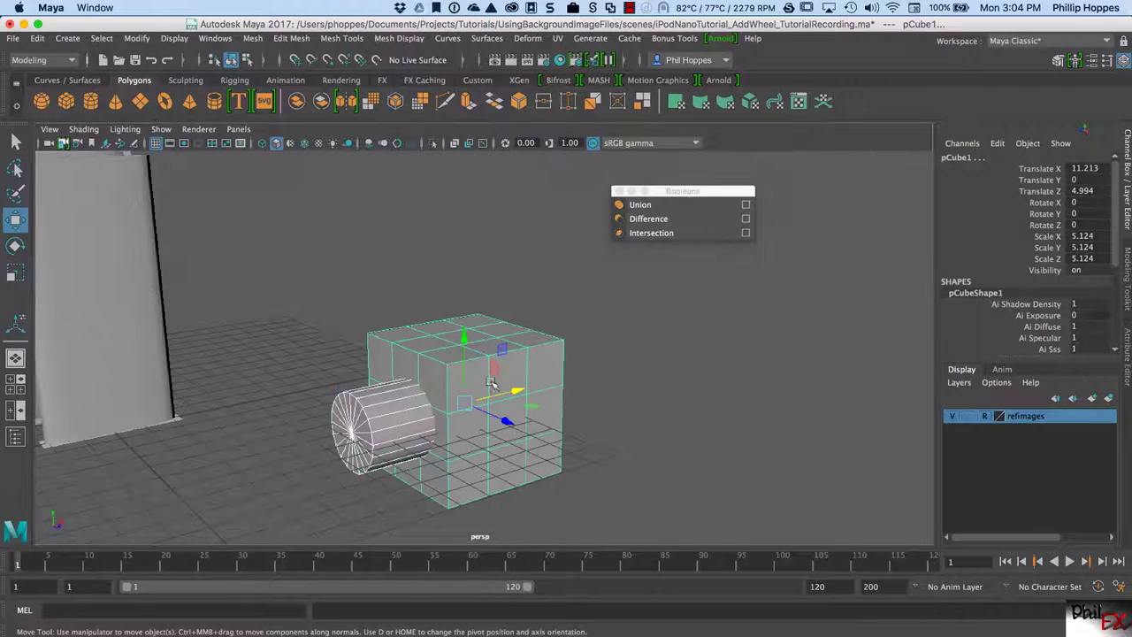
{"action": "left_click", "coordinate": [650, 221]}
{"action": "left_click", "coordinate": [650, 221]}
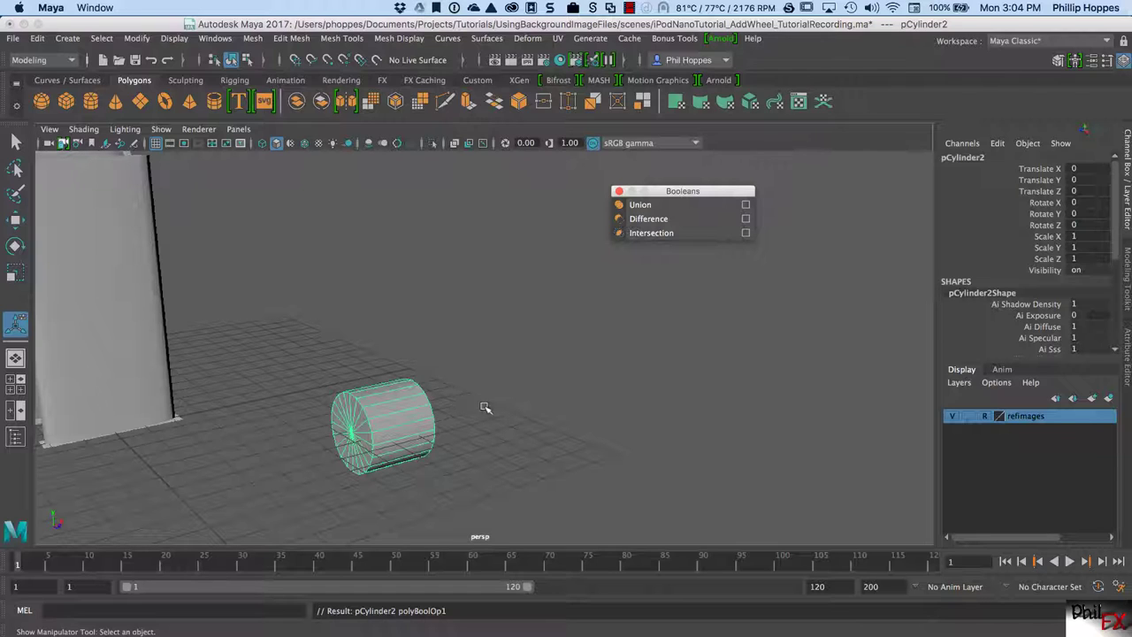
{"action": "key", "text": "z"}
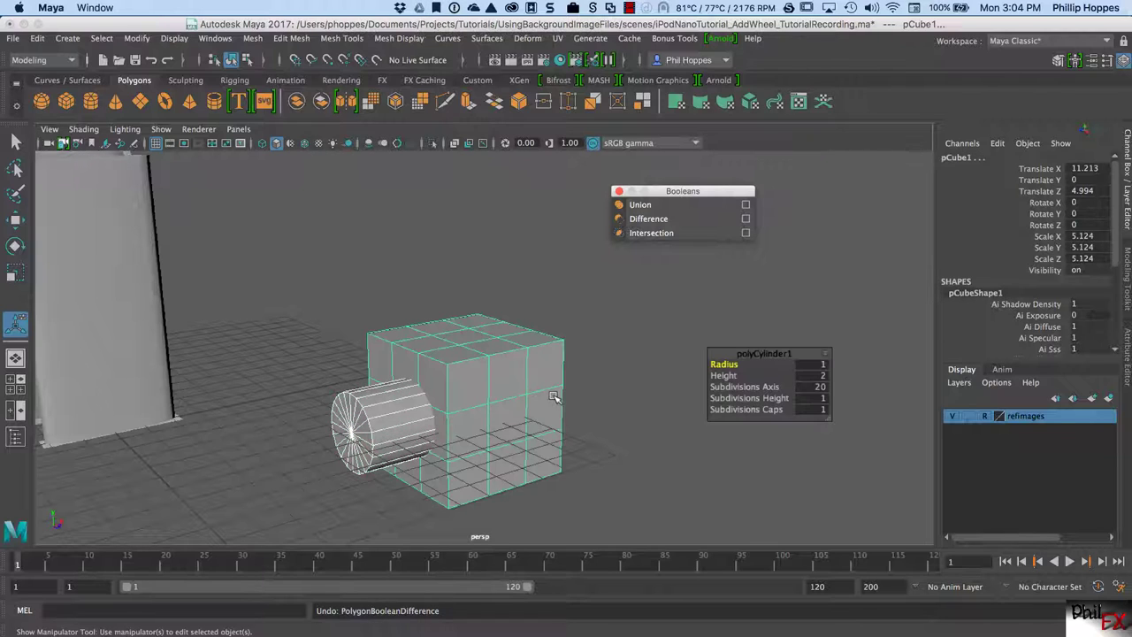
Reselect cube then cylinder, subtract the cylinder with Difference, and undo again.
{"action": "left_click", "coordinate": [631, 336]}
{"action": "left_click", "coordinate": [405, 422]}
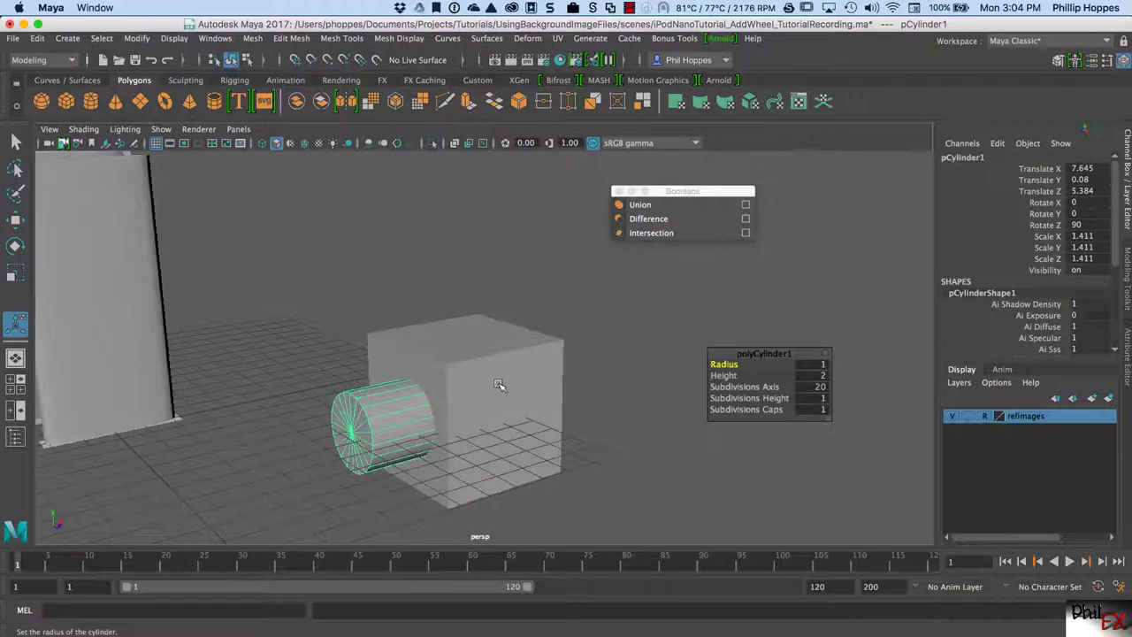
{"action": "left_click", "coordinate": [495, 393]}
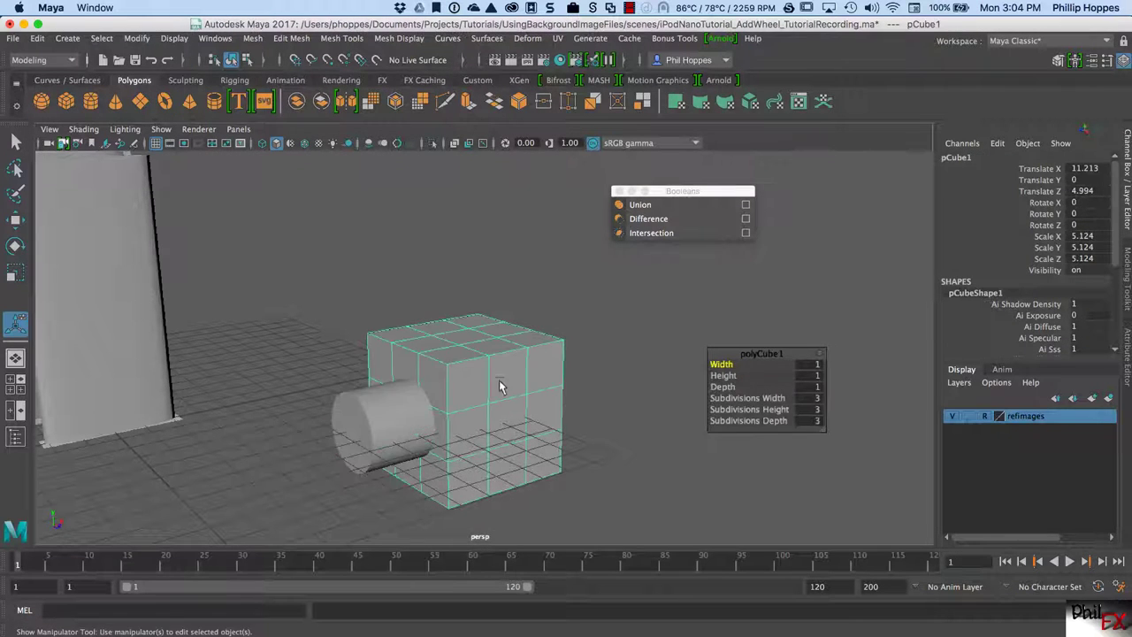
{"action": "left_click", "coordinate": [394, 412], "text": "shift"}
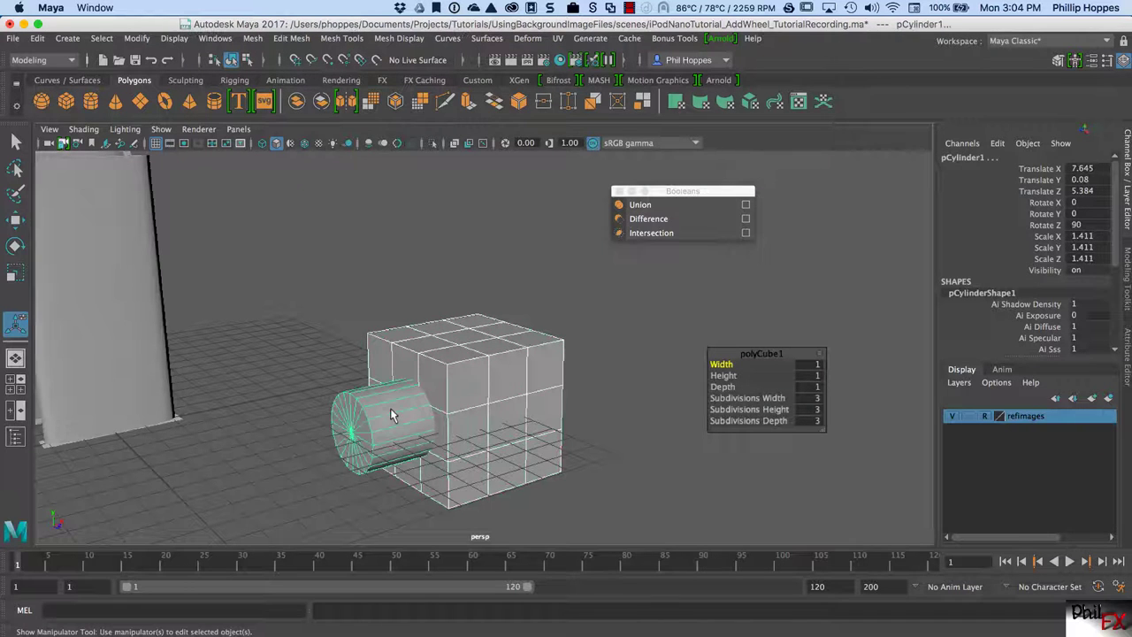
{"action": "left_click", "coordinate": [654, 218]}
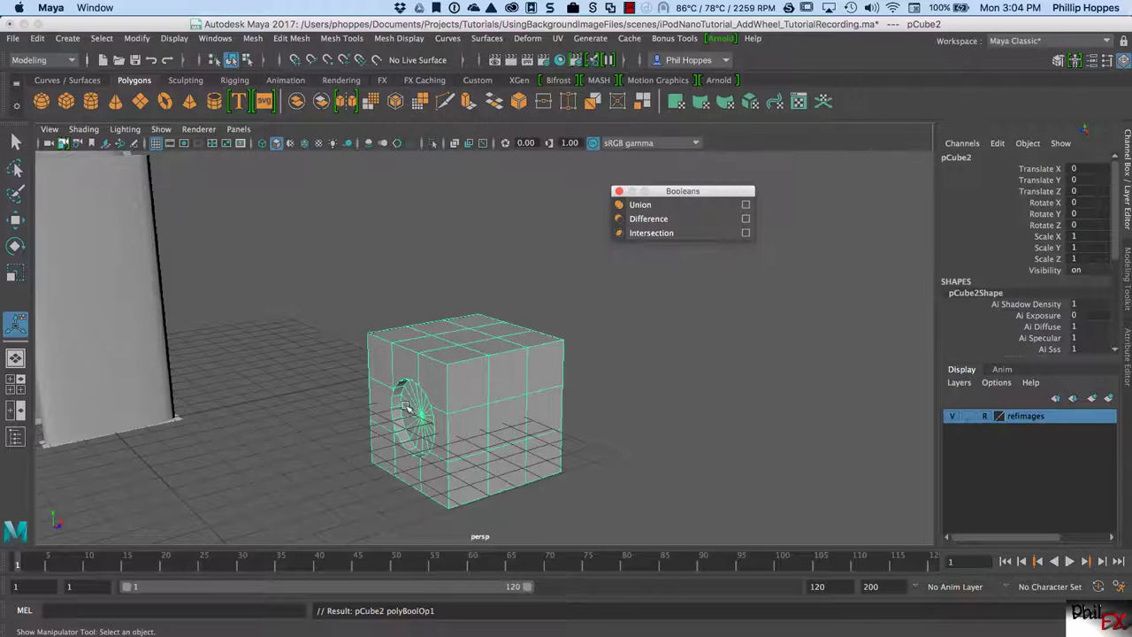
{"action": "key", "text": "ctrl+z"}
Try a Boolean Intersection of cylinder and cube, then undo it.
{"action": "left_click", "coordinate": [626, 358]}
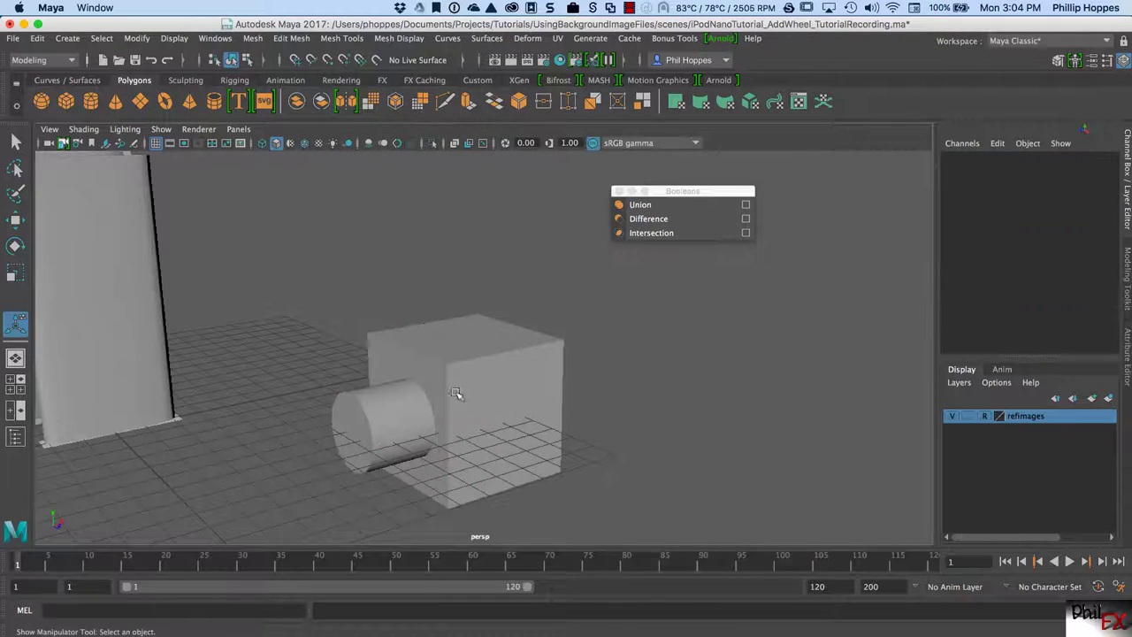
{"action": "left_click", "coordinate": [412, 407]}
{"action": "left_click", "coordinate": [475, 398], "text": "shift"}
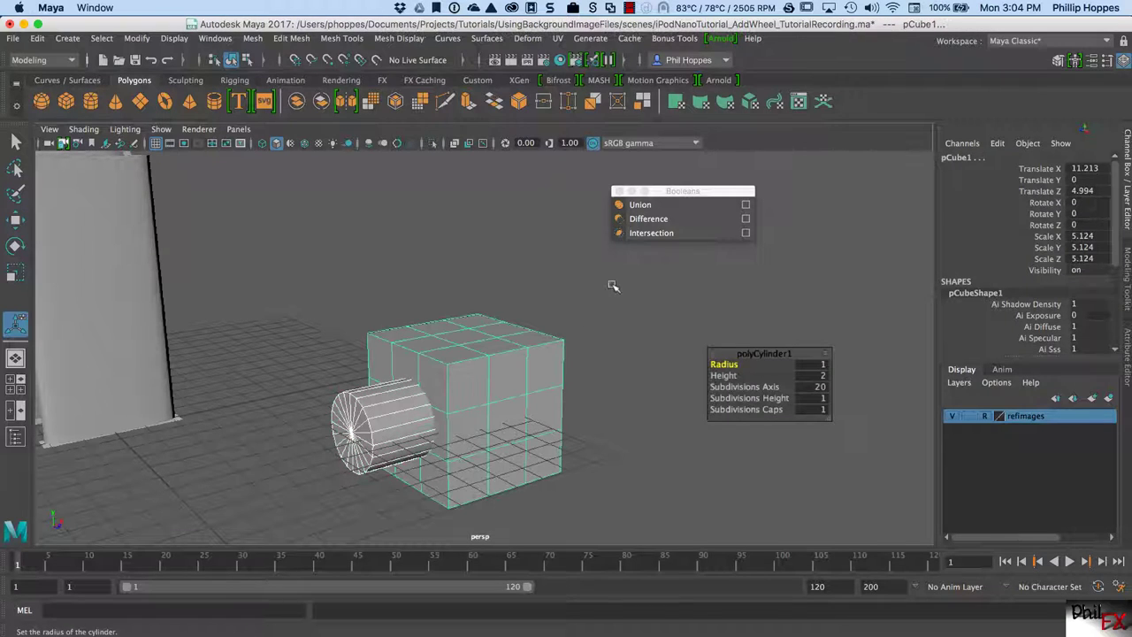
{"action": "left_click", "coordinate": [652, 233]}
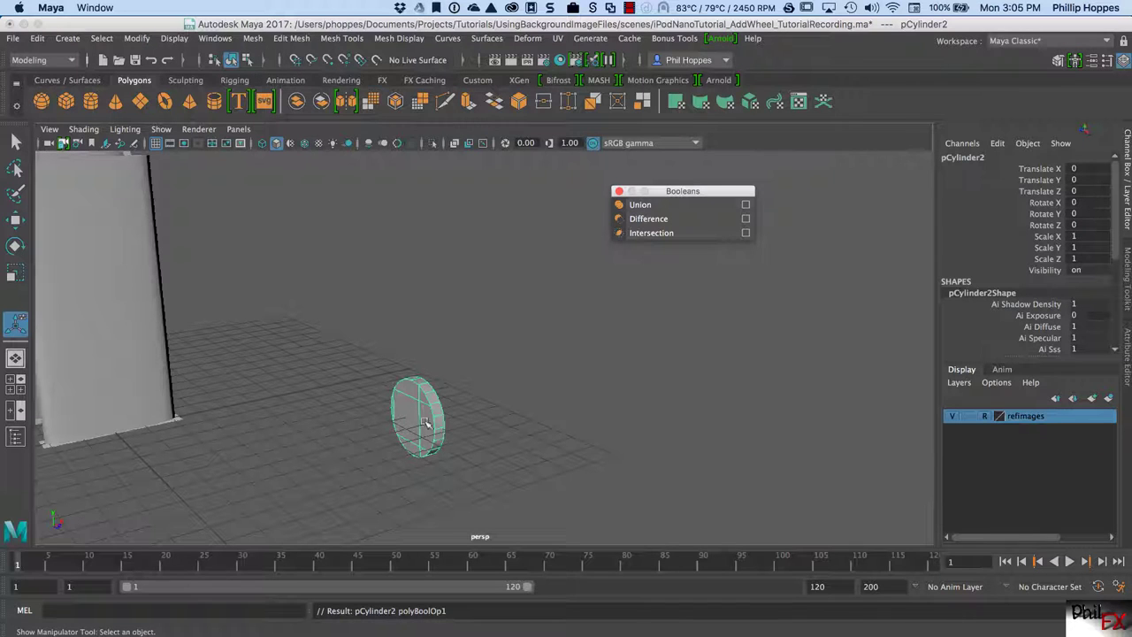
{"action": "key", "text": "z"}
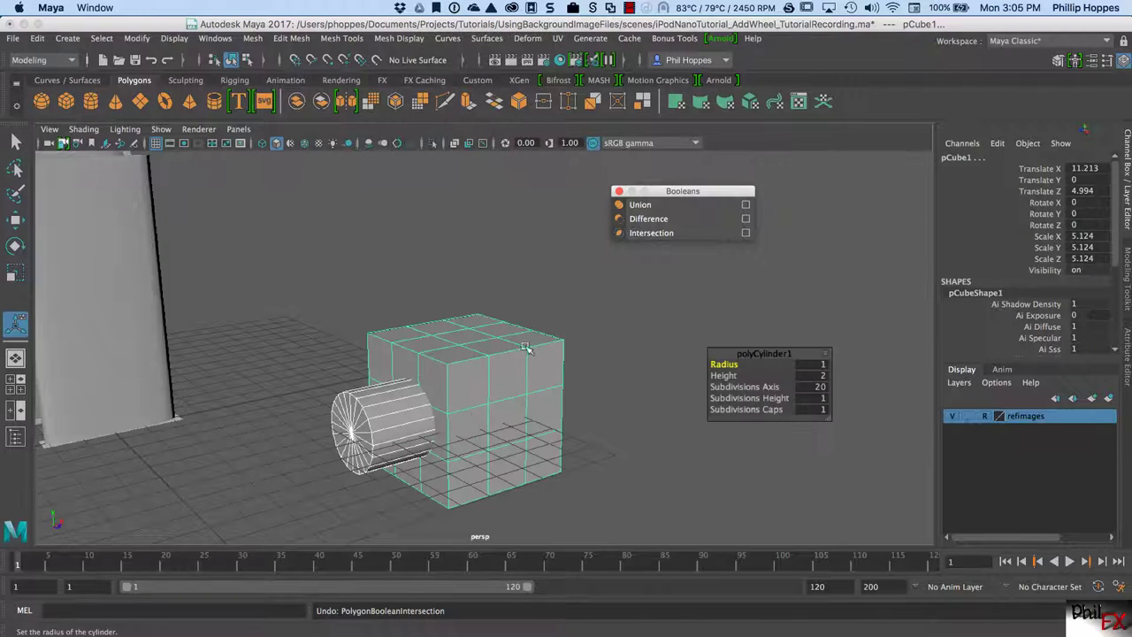
Select the cylinder and cube and apply Boolean Union to merge them into one mesh.
{"action": "left_click", "coordinate": [605, 350]}
{"action": "left_click", "coordinate": [514, 379]}
{"action": "left_click", "coordinate": [416, 414]}
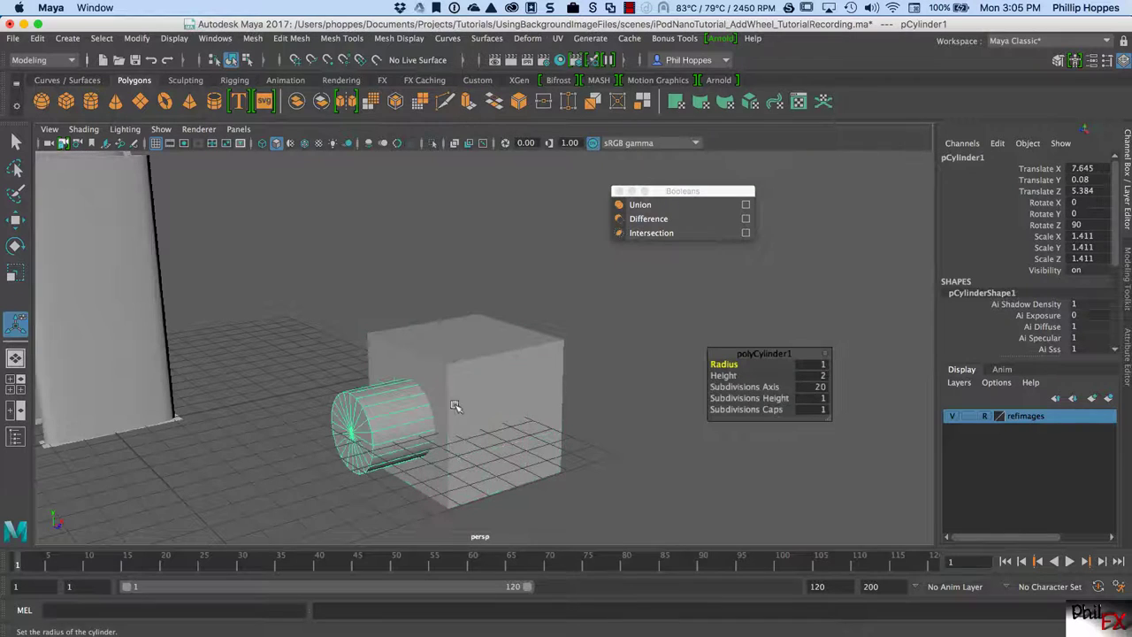
{"action": "left_click", "coordinate": [472, 397], "text": "shift"}
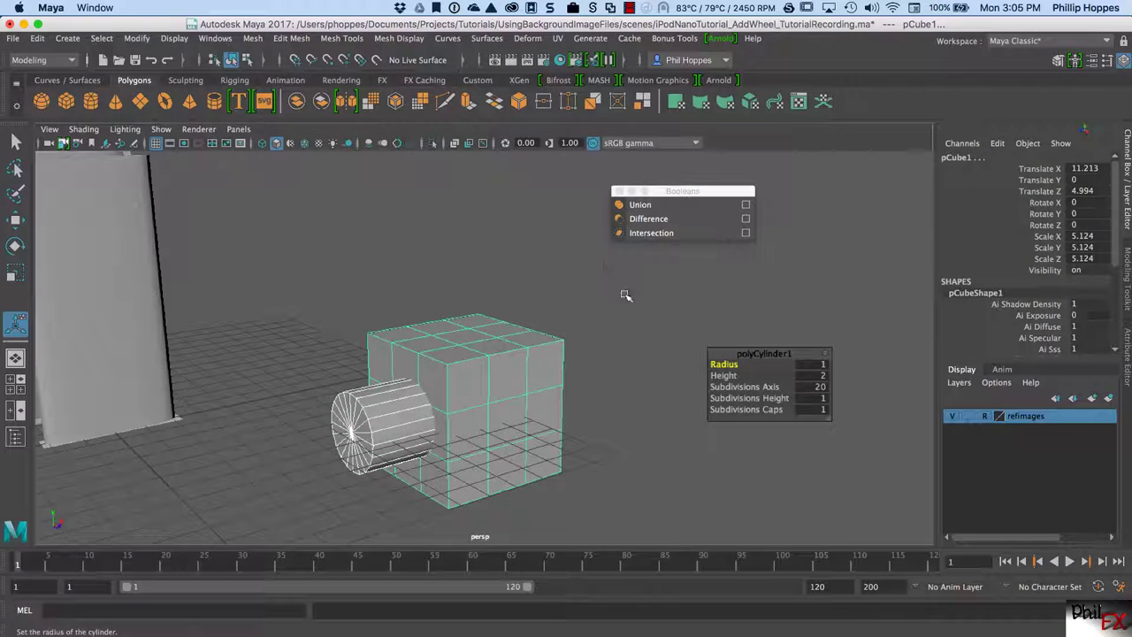
{"action": "left_click", "coordinate": [638, 204]}
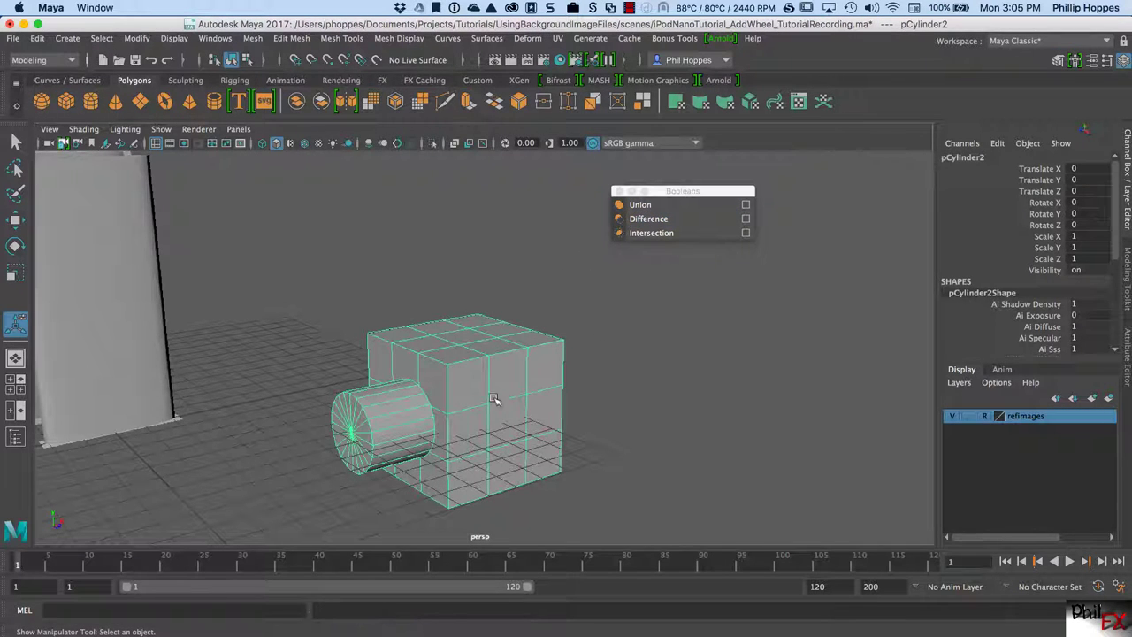
Close the Booleans panel and orbit back from the merged mesh.
{"action": "left_click", "coordinate": [619, 193]}
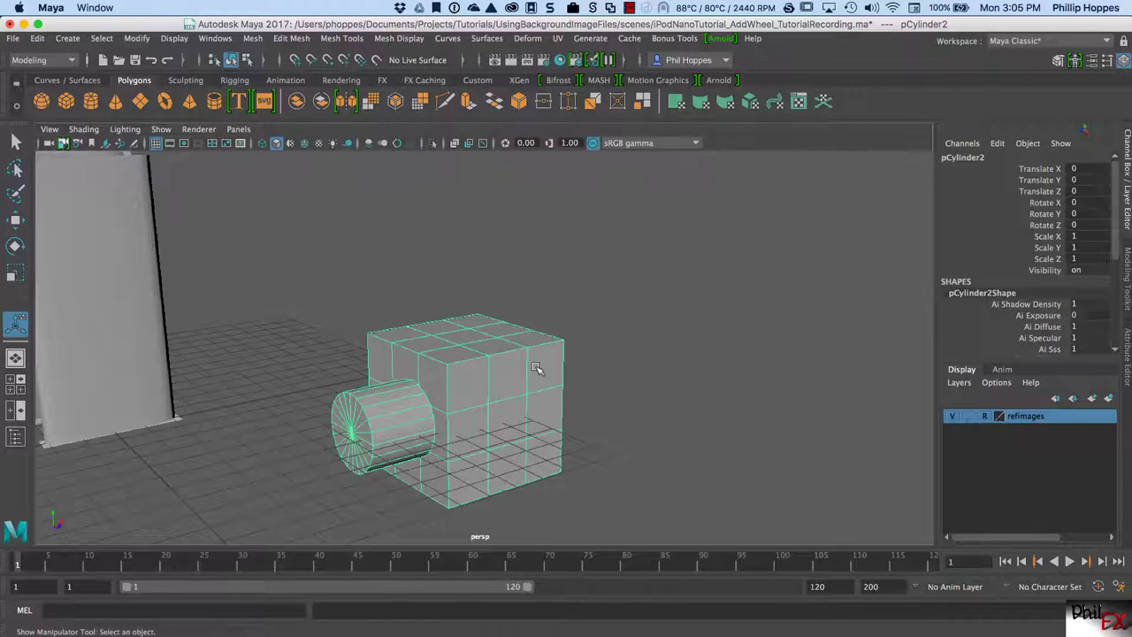
{"action": "left_click_drag", "start_coordinate": [498, 387], "coordinate": [505, 399], "text": "alt"}
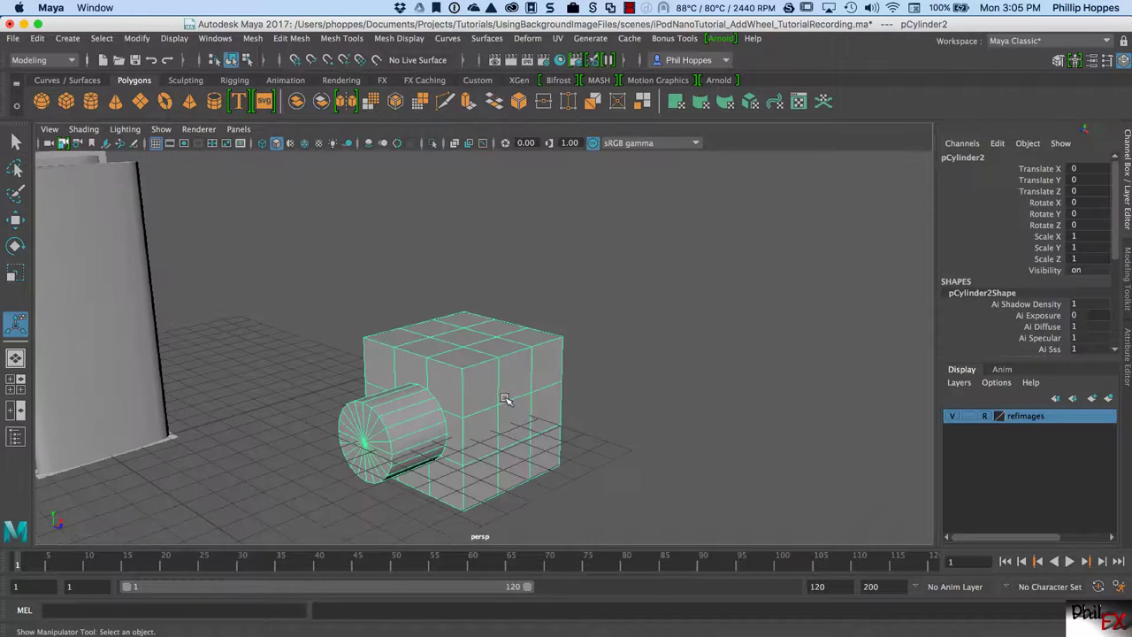
{"action": "right_click_drag", "start_coordinate": [504, 399], "coordinate": [483, 365], "text": "alt"}
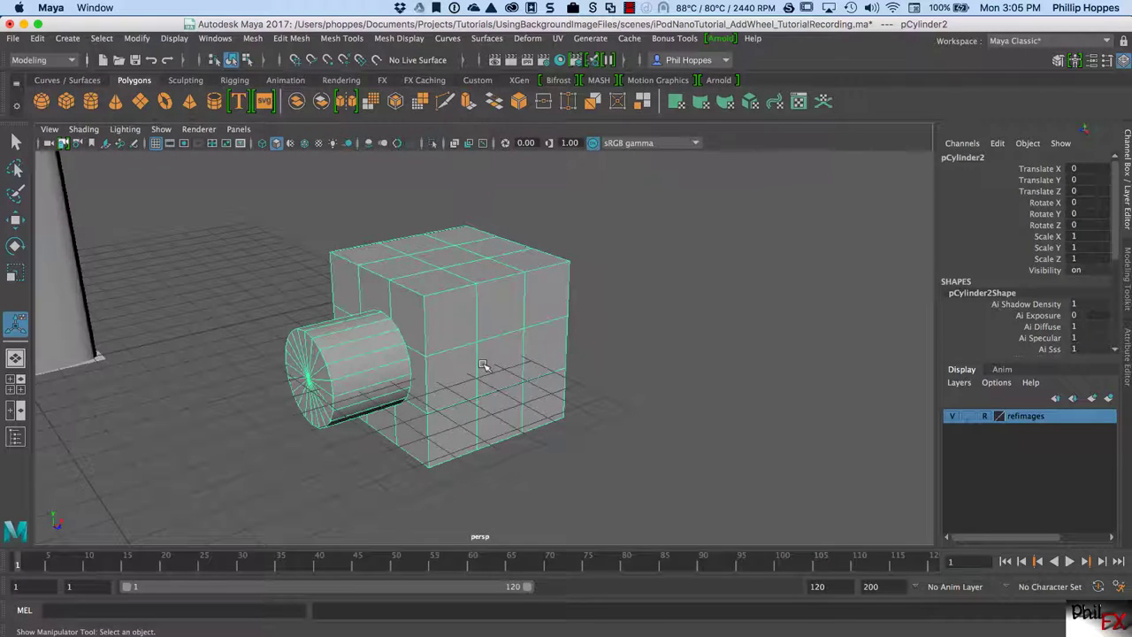
Turn on smooth preview with 3 and orbit around the smoothed mesh from above and front.
{"action": "key", "text": "3"}
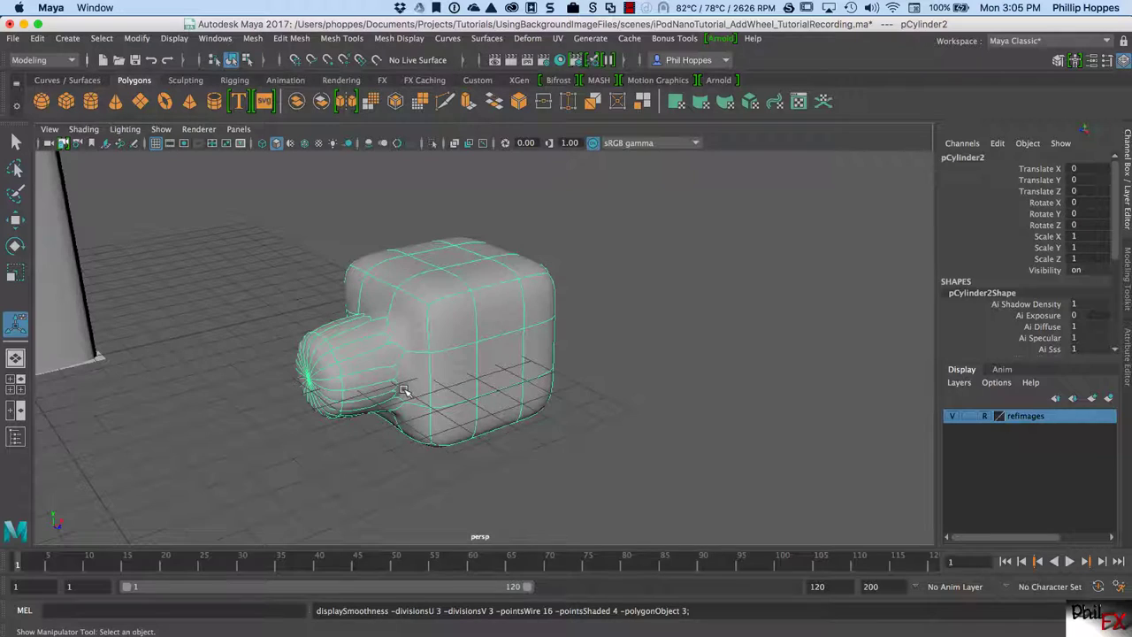
{"action": "left_click_drag", "start_coordinate": [400, 382], "coordinate": [511, 334], "text": "alt"}
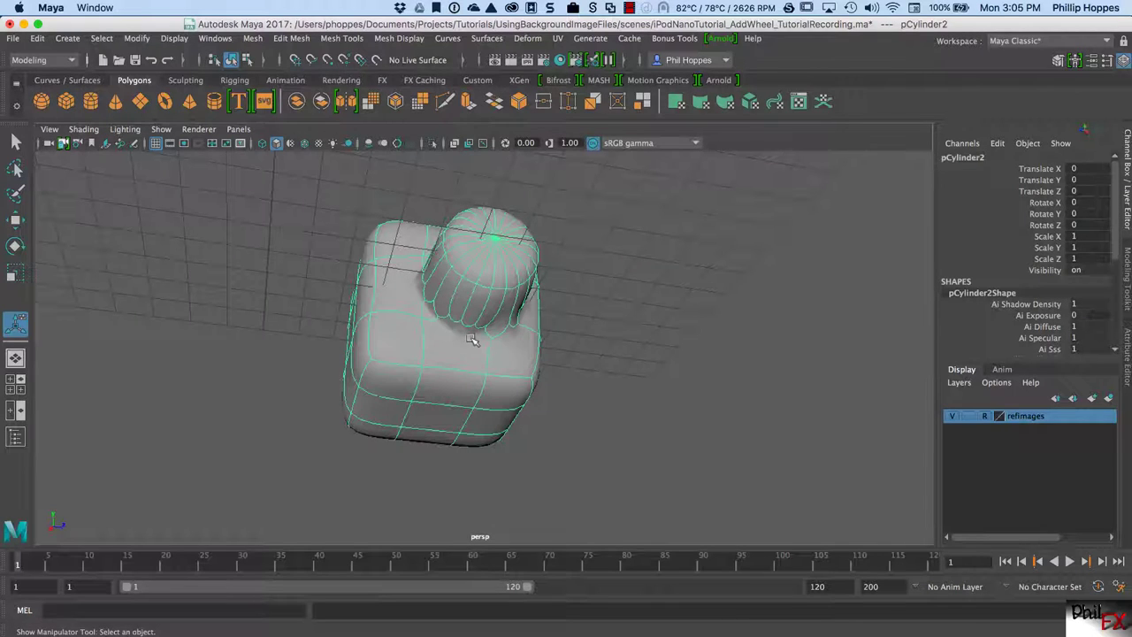
{"action": "left_click", "coordinate": [598, 370]}
{"action": "left_click_drag", "start_coordinate": [501, 335], "coordinate": [471, 455], "text": "alt"}
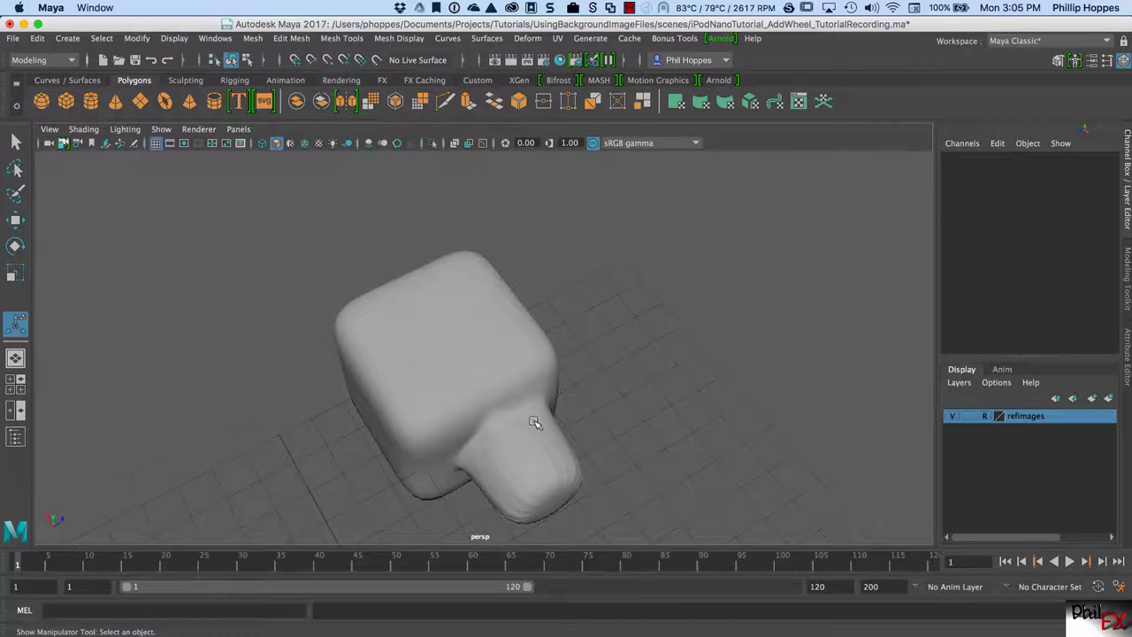
{"action": "left_click_drag", "start_coordinate": [534, 422], "coordinate": [467, 369], "text": "alt"}
{"action": "right_click_drag", "start_coordinate": [468, 368], "coordinate": [584, 353], "text": "alt"}
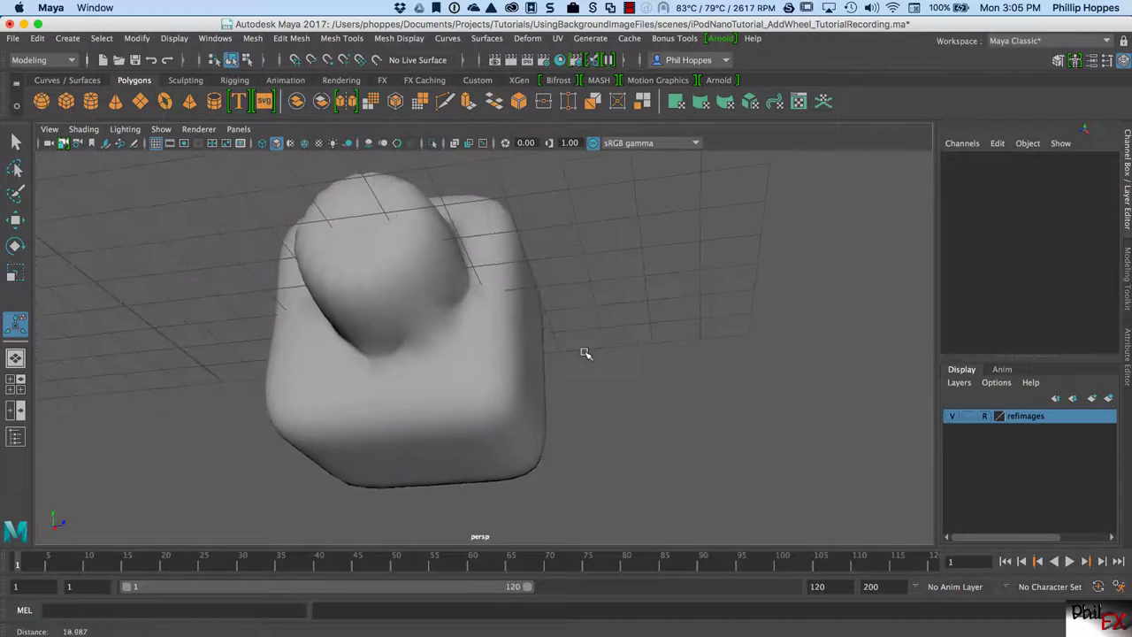
{"action": "left_click_drag", "start_coordinate": [584, 353], "coordinate": [398, 384], "text": "alt"}
{"action": "middle_click_drag", "start_coordinate": [399, 384], "coordinate": [457, 353], "text": "alt"}
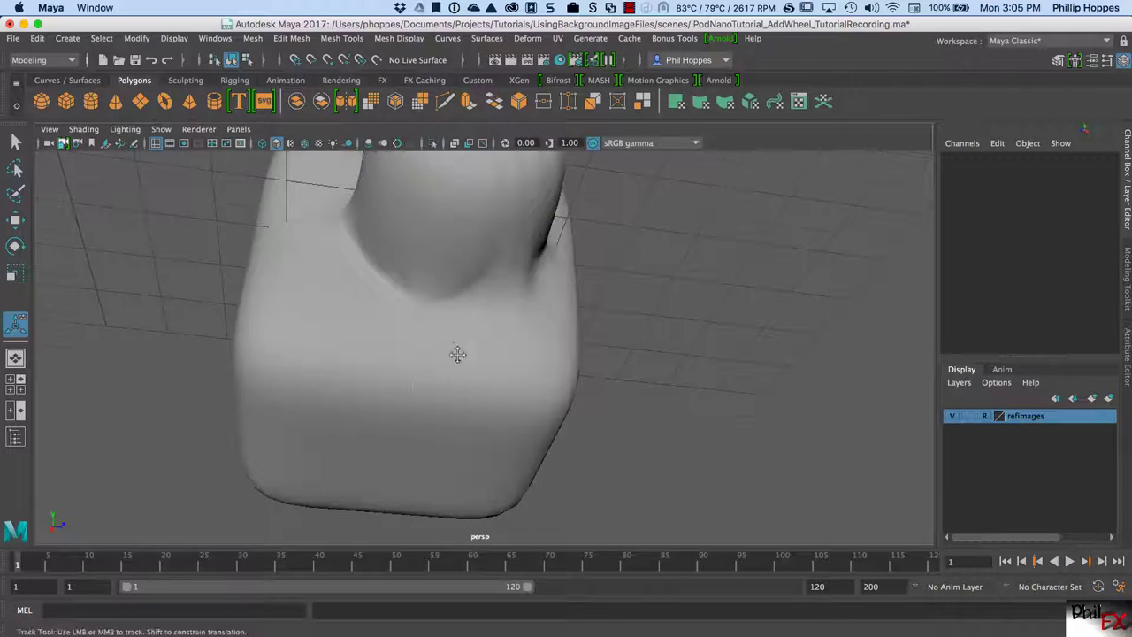
{"action": "left_click_drag", "start_coordinate": [457, 354], "coordinate": [406, 429], "text": "alt"}
Select the merged mesh and return it to blocky display with 1.
{"action": "left_click", "coordinate": [463, 442]}
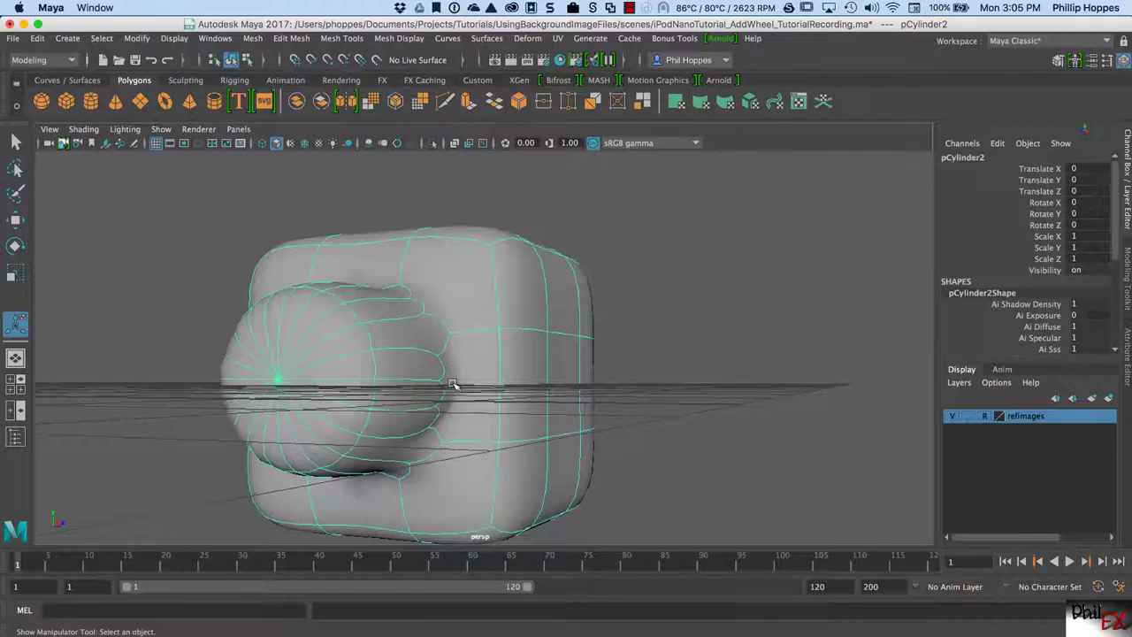
{"action": "left_click_drag", "start_coordinate": [487, 399], "coordinate": [457, 424], "text": "alt"}
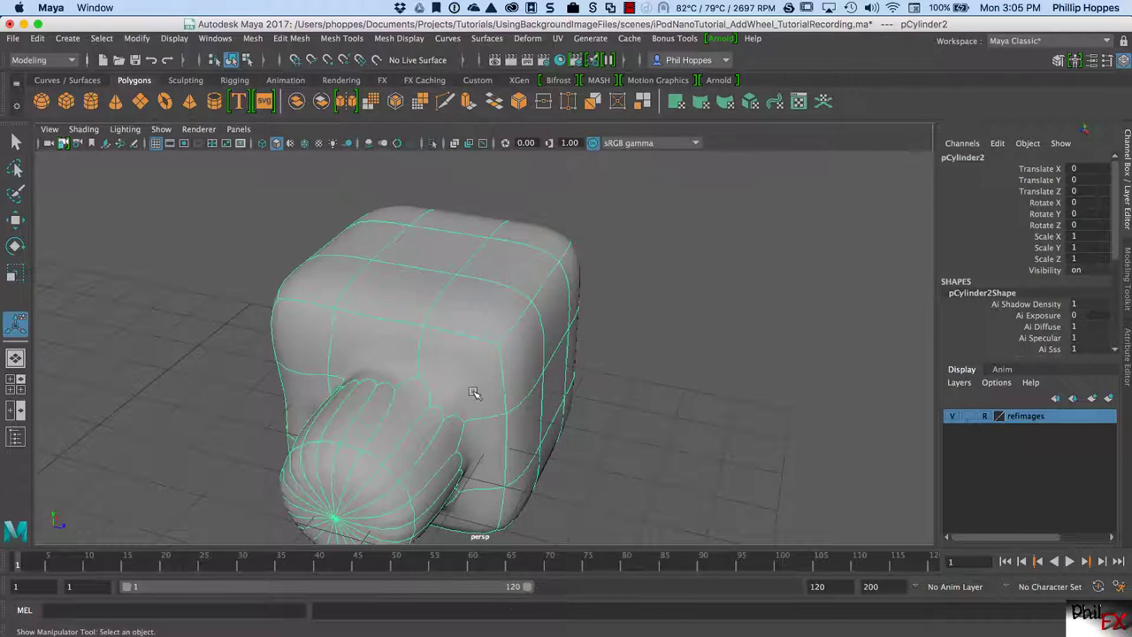
{"action": "key", "text": "1"}
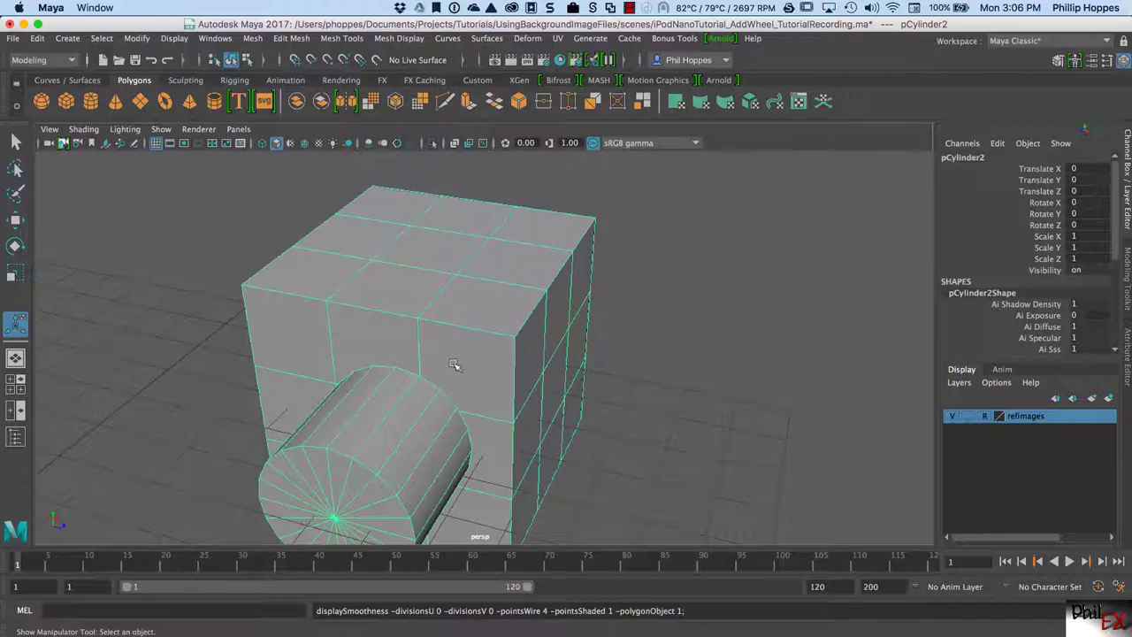
In Face mode, select the face beside the cylinder on pCylinder2 and orbit to inspect it.
{"action": "right_click_drag", "start_coordinate": [467, 353], "coordinate": [460, 365]}
{"action": "left_click", "coordinate": [466, 363]}
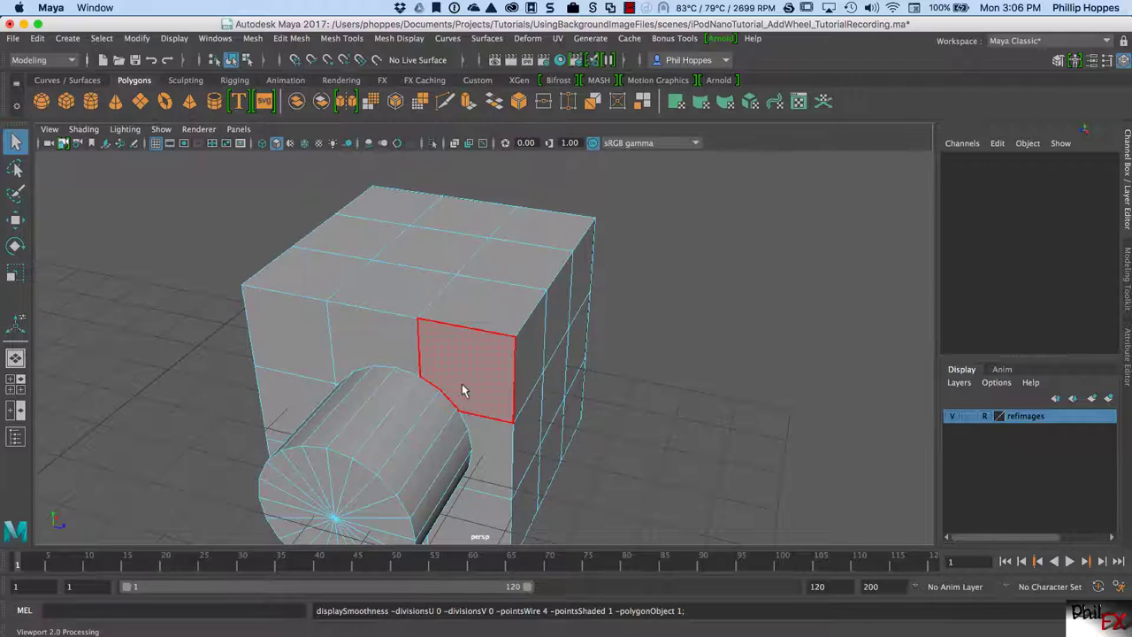
{"action": "left_click", "coordinate": [497, 457]}
{"action": "left_click_drag", "start_coordinate": [497, 457], "coordinate": [504, 416], "text": "alt"}
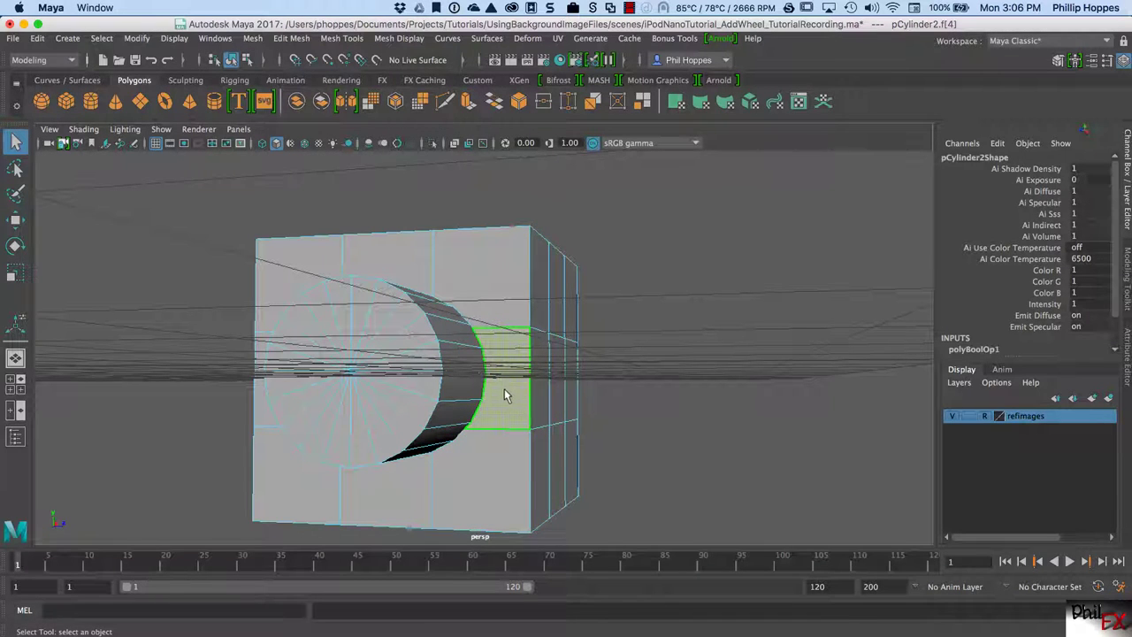
{"action": "mouse_move", "coordinate": [503, 381]}
{"action": "left_mouse_down", "text": "alt"}
{"action": "mouse_move", "coordinate": [536, 384]}
{"action": "mouse_move", "coordinate": [538, 372]}
{"action": "mouse_move", "coordinate": [512, 389]}
{"action": "left_mouse_up", "text": "alt"}
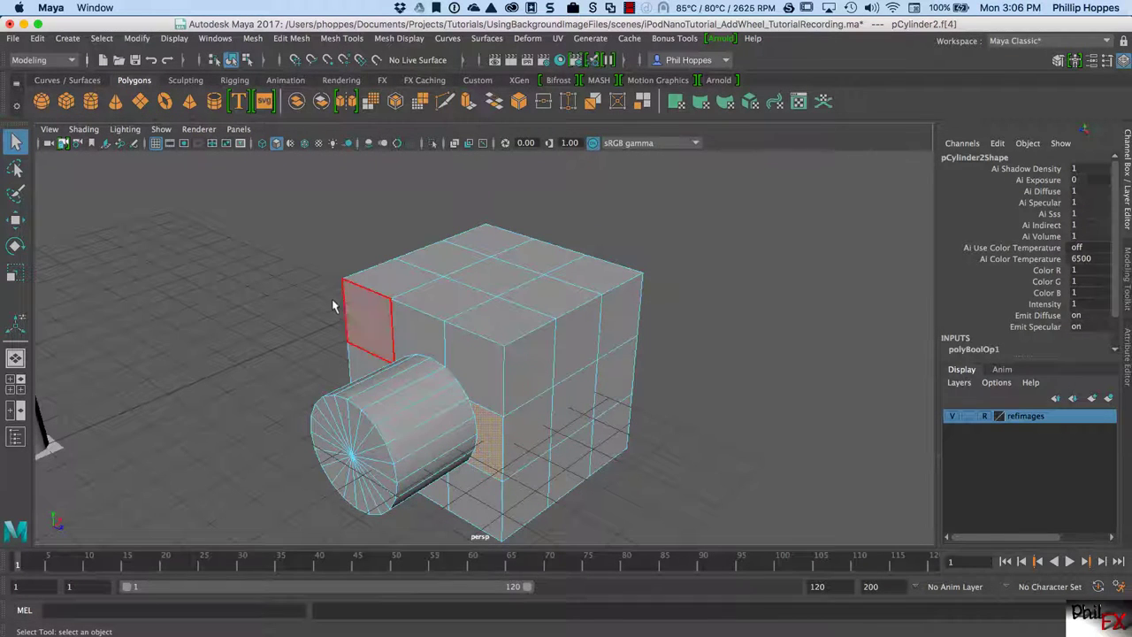
{"action": "right_click", "coordinate": [482, 373]}
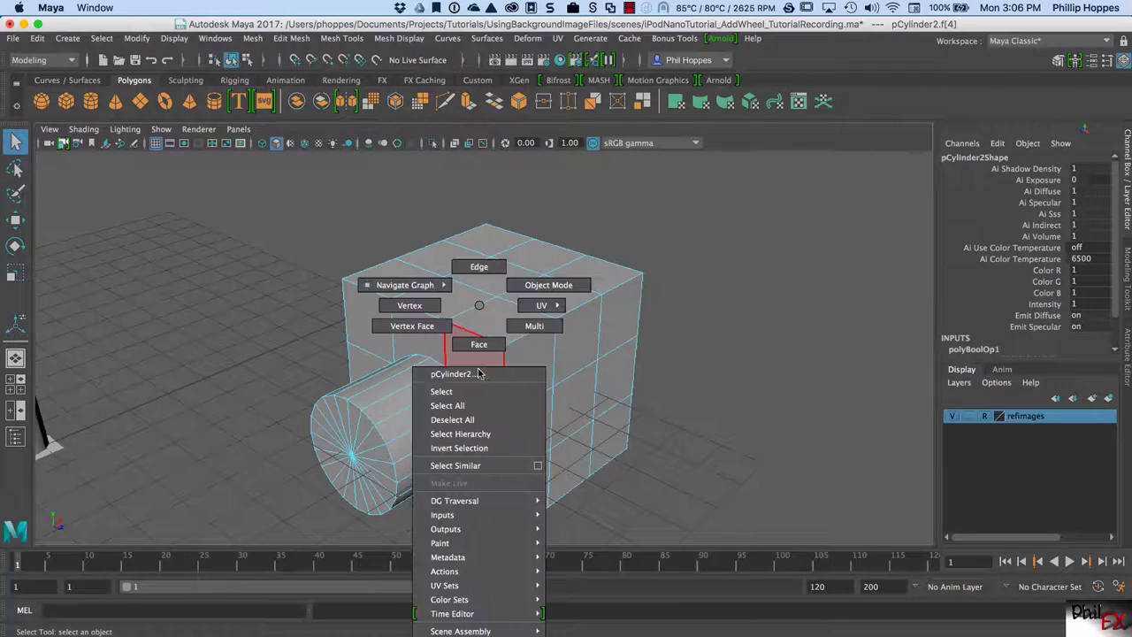
Return to Object Mode, orbit the ipodbody slab and reference image, and start Insert Edge Loop.
{"action": "left_click", "coordinate": [548, 285]}
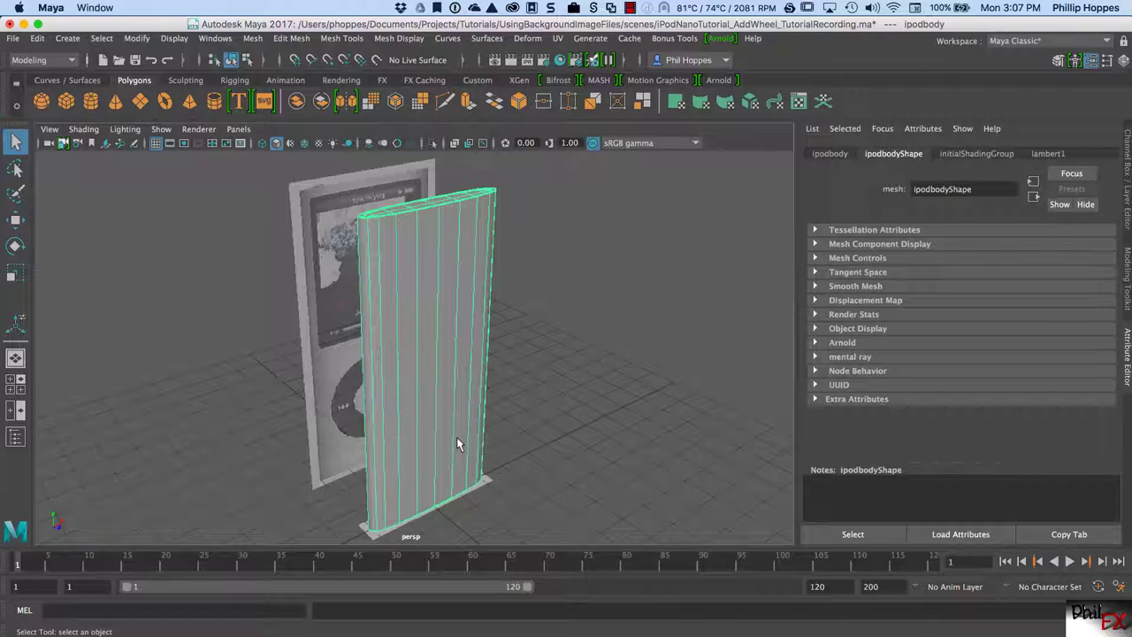
{"action": "left_click_drag", "start_coordinate": [445, 434], "coordinate": [466, 419], "text": "alt"}
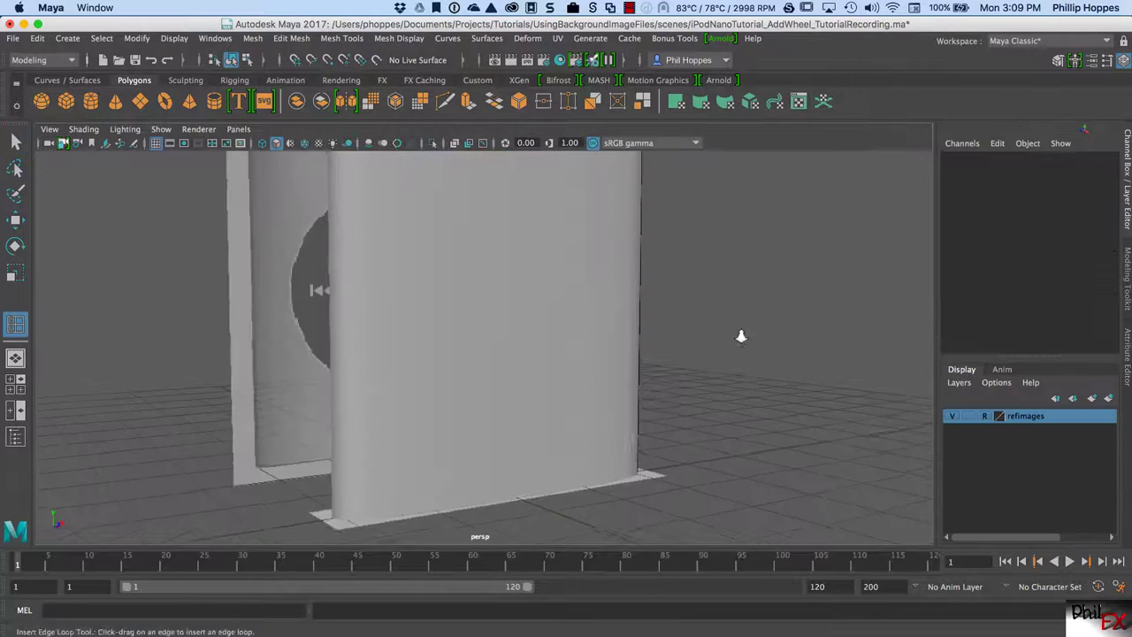
{"action": "left_click_drag", "start_coordinate": [740, 336], "coordinate": [540, 377], "text": "alt"}
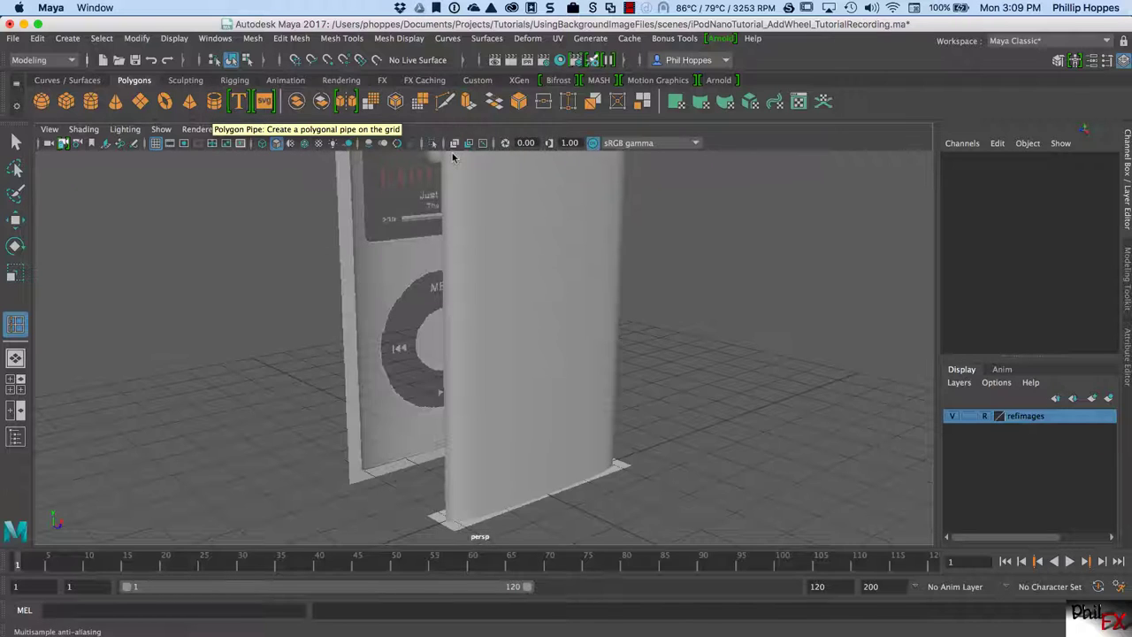
{"action": "key", "text": "g"}
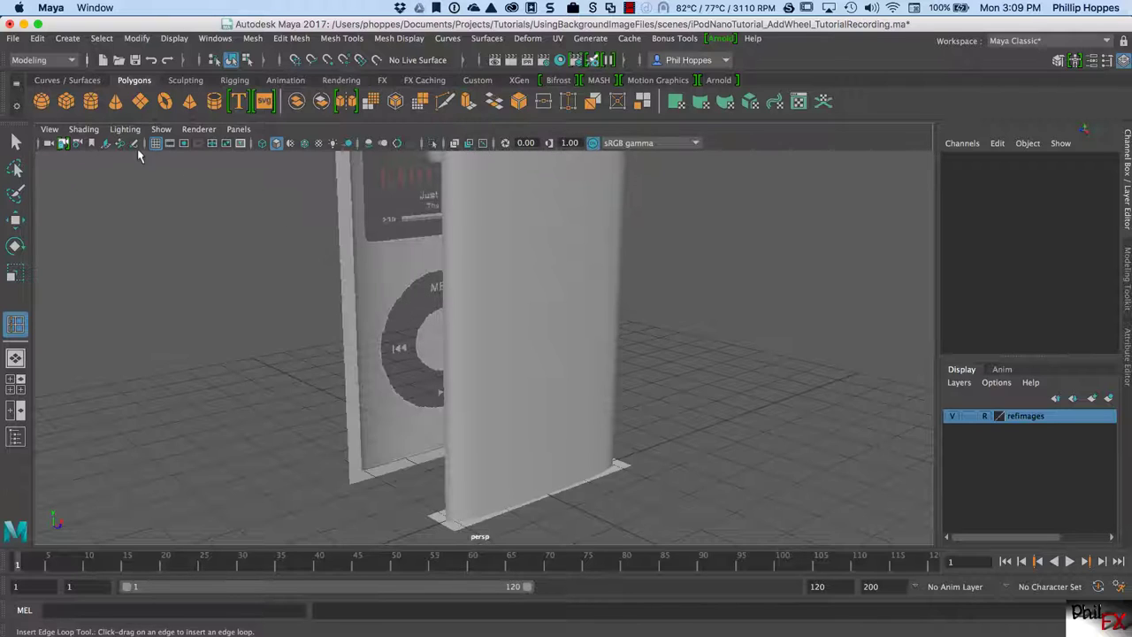
Move the test cylinder out from behind the body in Object Mode, then delete it.
{"action": "left_click", "coordinate": [92, 104]}
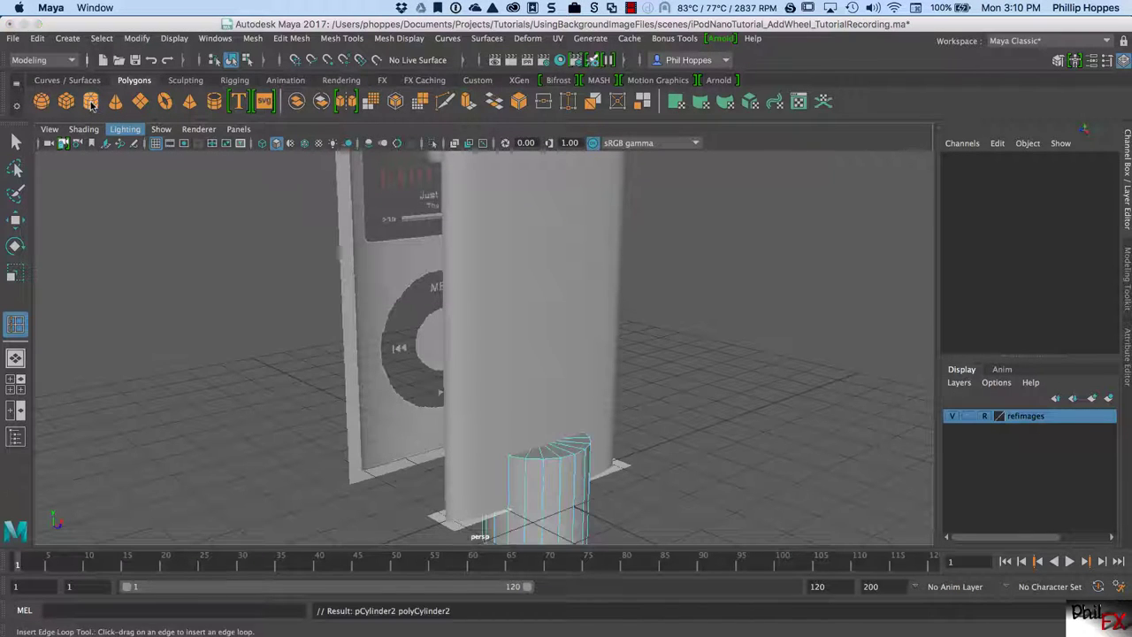
{"action": "key", "text": "w"}
{"action": "right_click", "coordinate": [571, 483]}
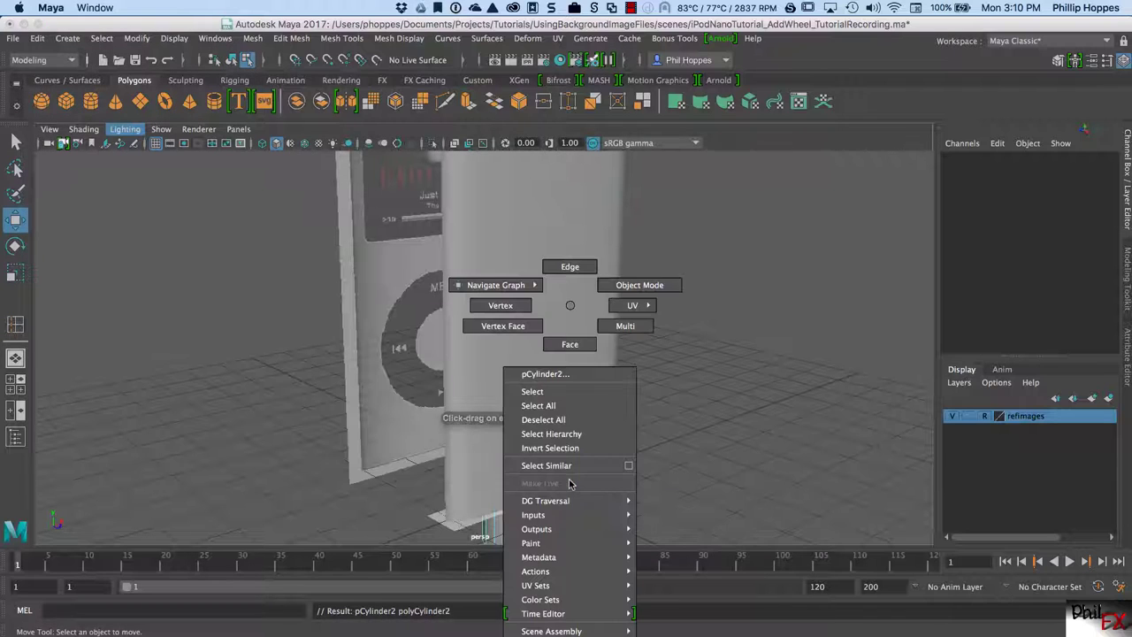
{"action": "left_click", "coordinate": [702, 311]}
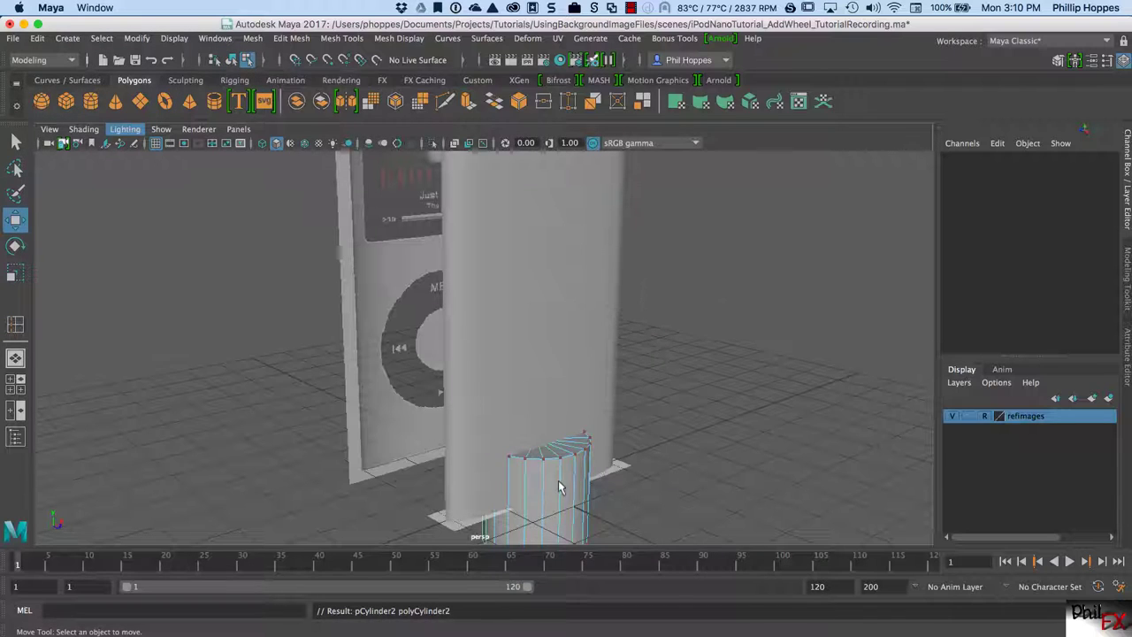
{"action": "right_click", "coordinate": [558, 486]}
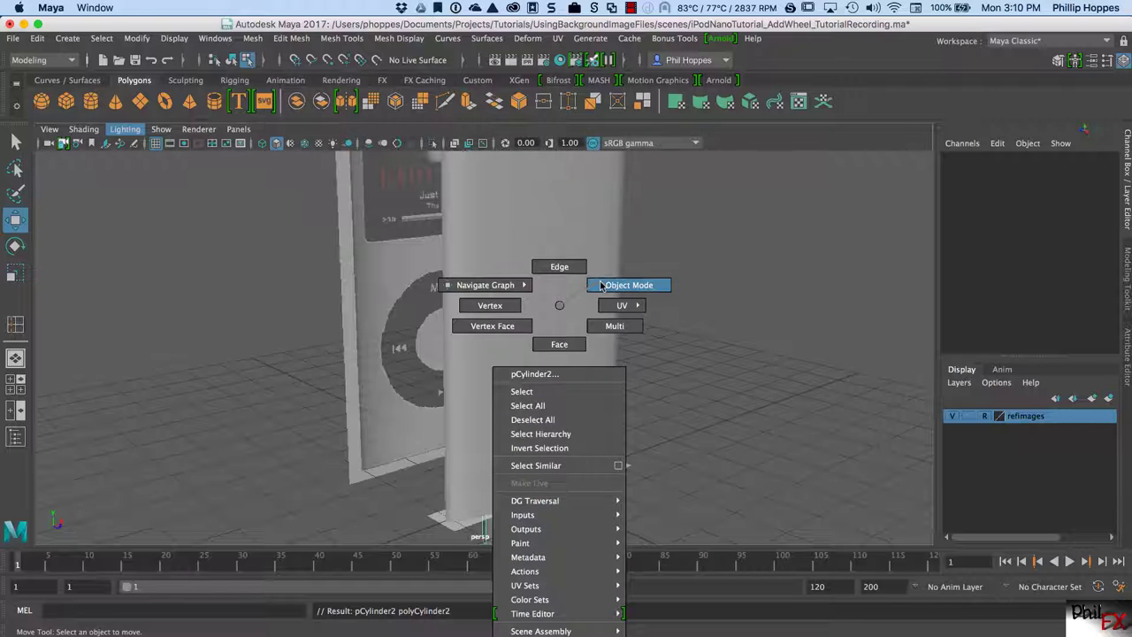
{"action": "left_click", "coordinate": [600, 285]}
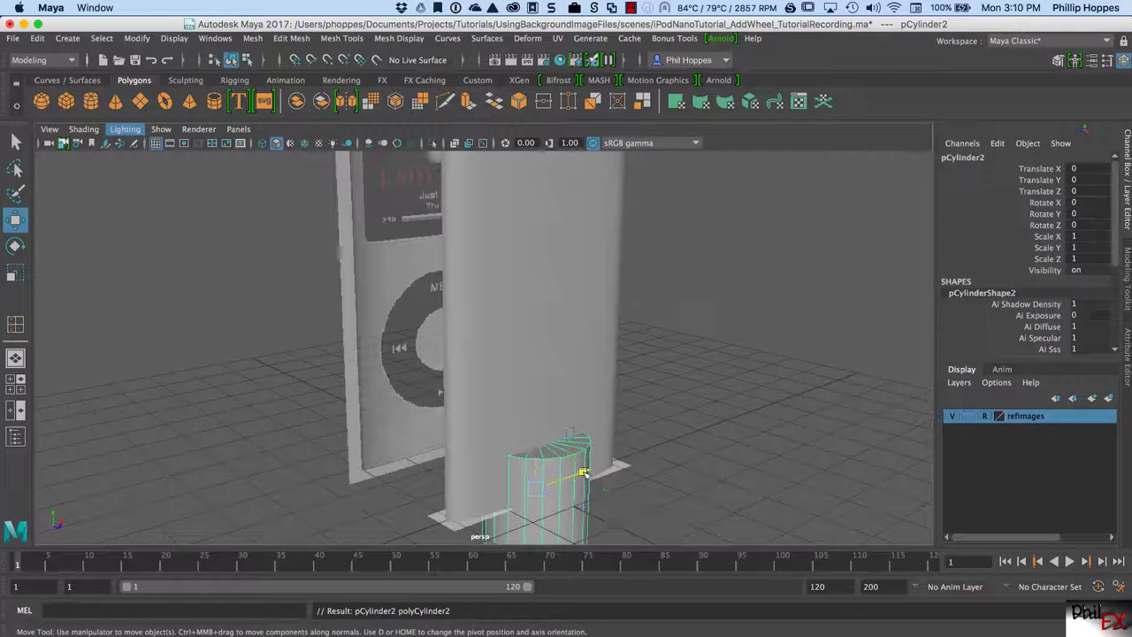
{"action": "left_click_drag", "start_coordinate": [583, 472], "coordinate": [661, 402]}
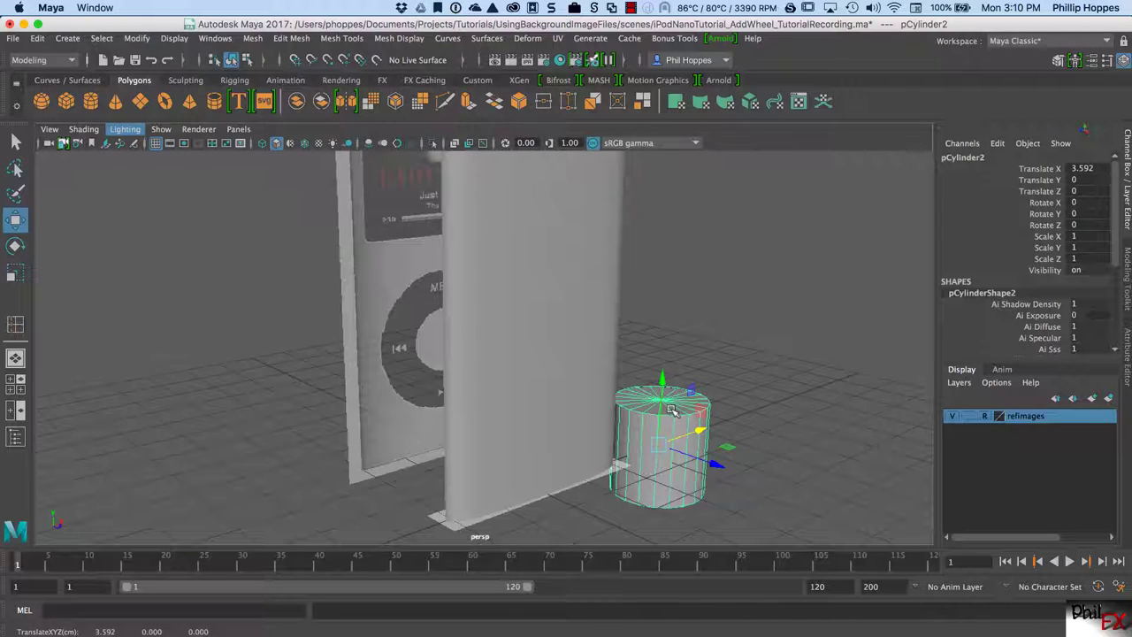
{"action": "key", "text": "Delete"}
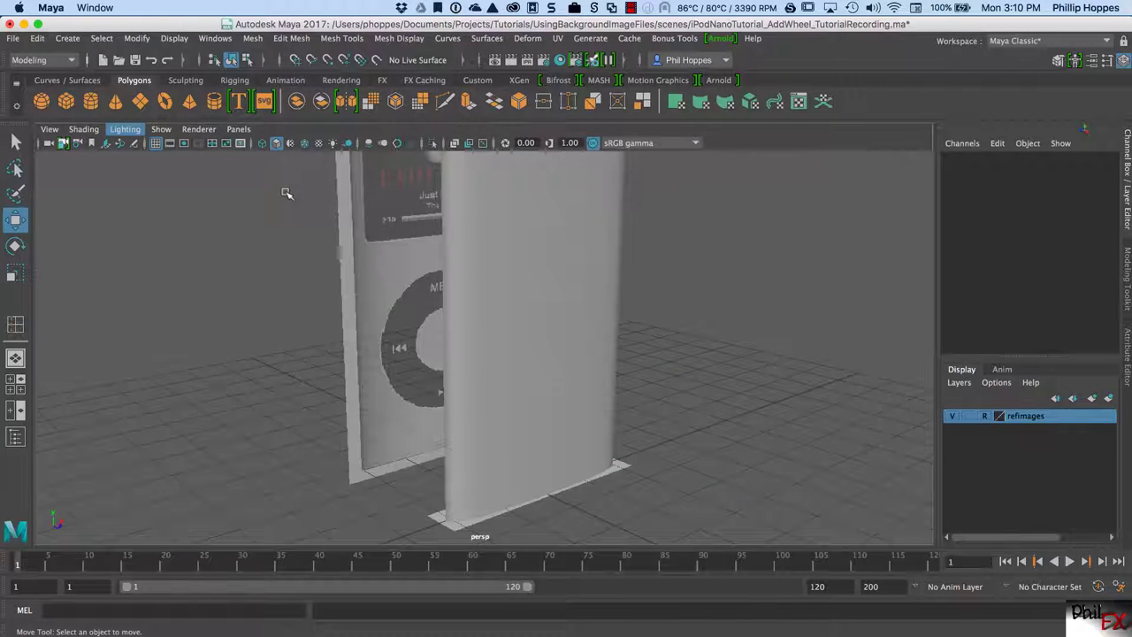
Create a pPipe1 pipe primitive and expand its polyPipe1 construction settings.
{"action": "left_click", "coordinate": [214, 102]}
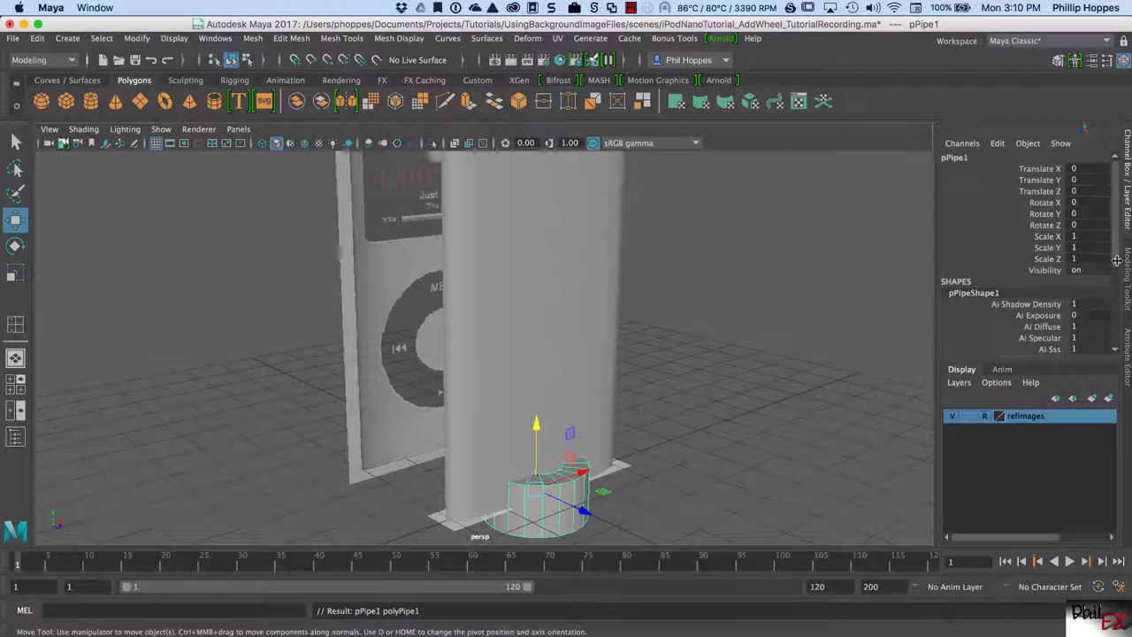
{"action": "scroll", "coordinate": [1088, 256], "scroll_direction": "down", "scroll_amount": 5}
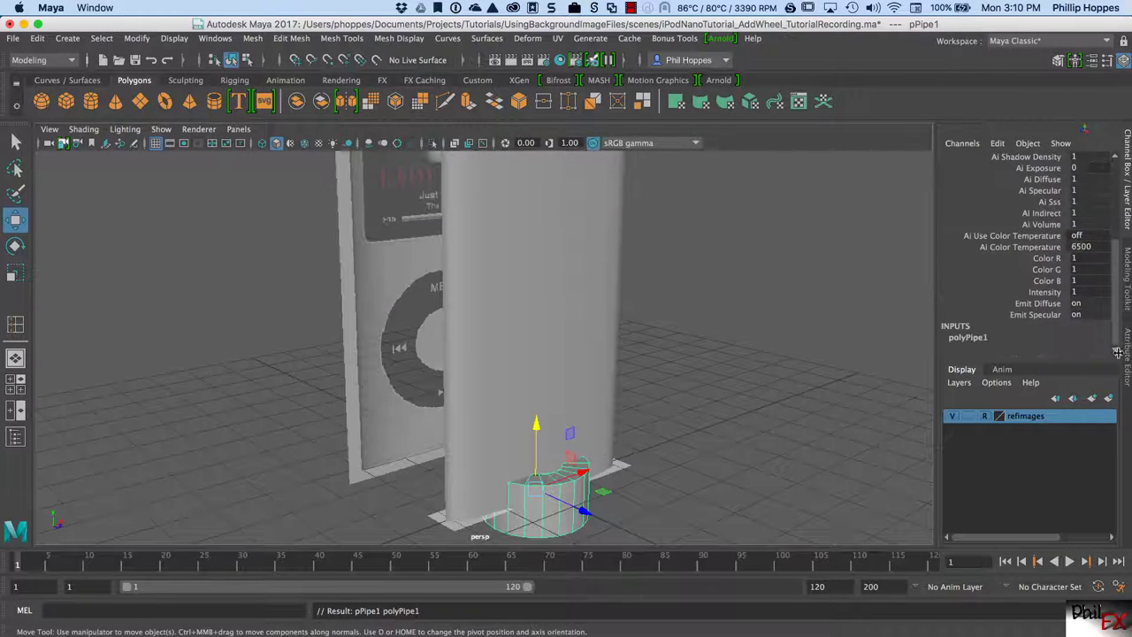
{"action": "left_click", "coordinate": [972, 337]}
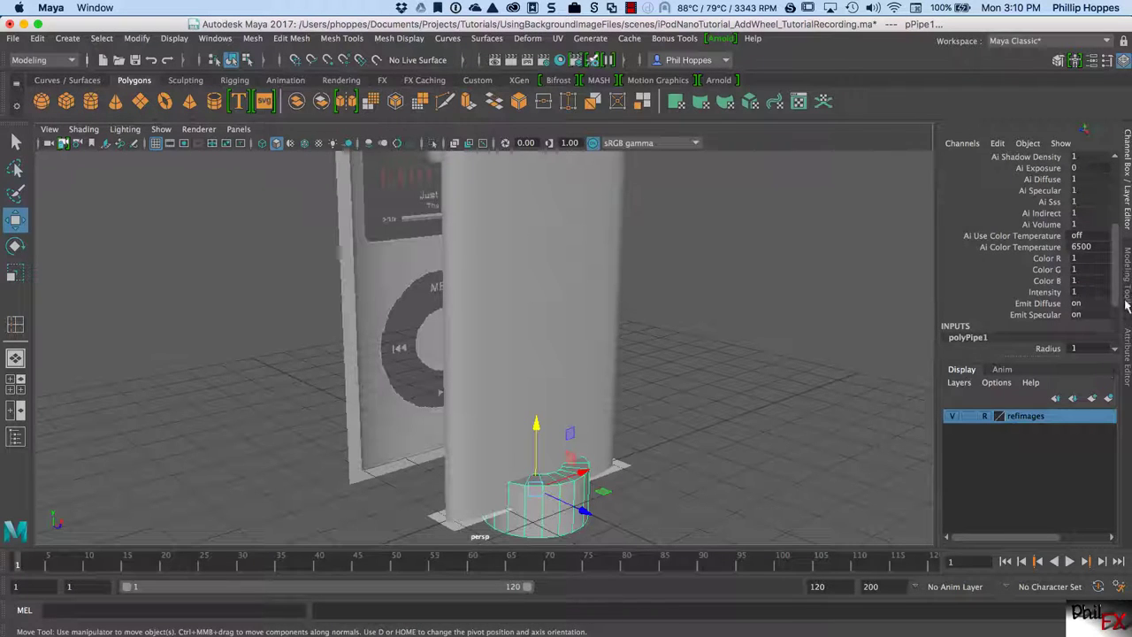
{"action": "scroll", "coordinate": [1116, 300], "scroll_direction": "up", "scroll_amount": 5}
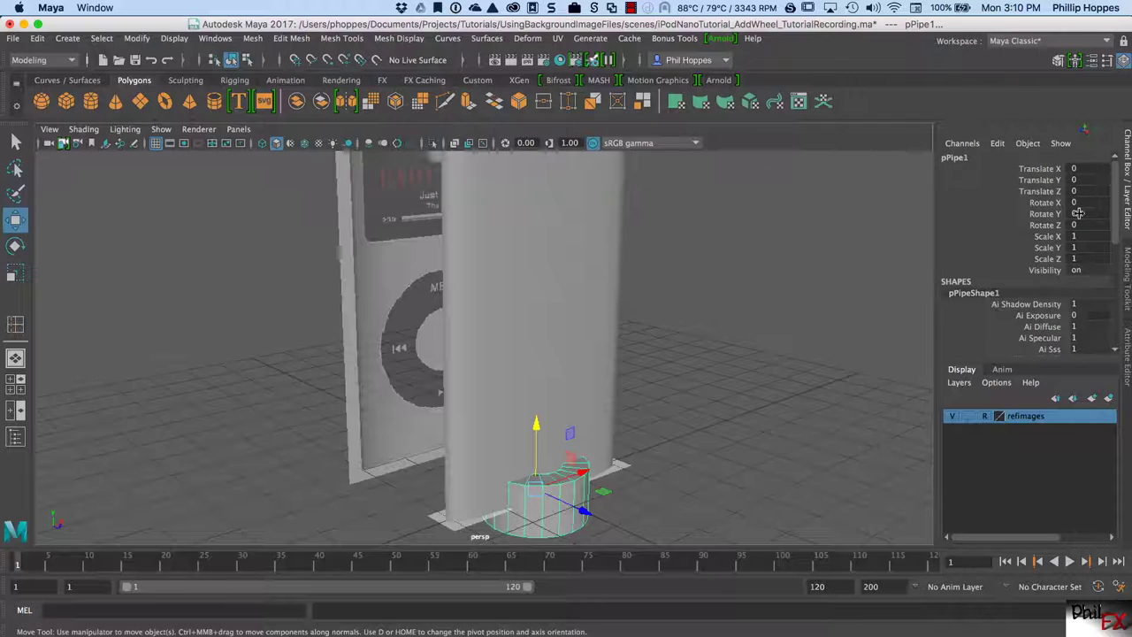
Set the pipe's Rotate X to 90 degrees and deselect it.
{"action": "double_click", "coordinate": [1090, 203]}
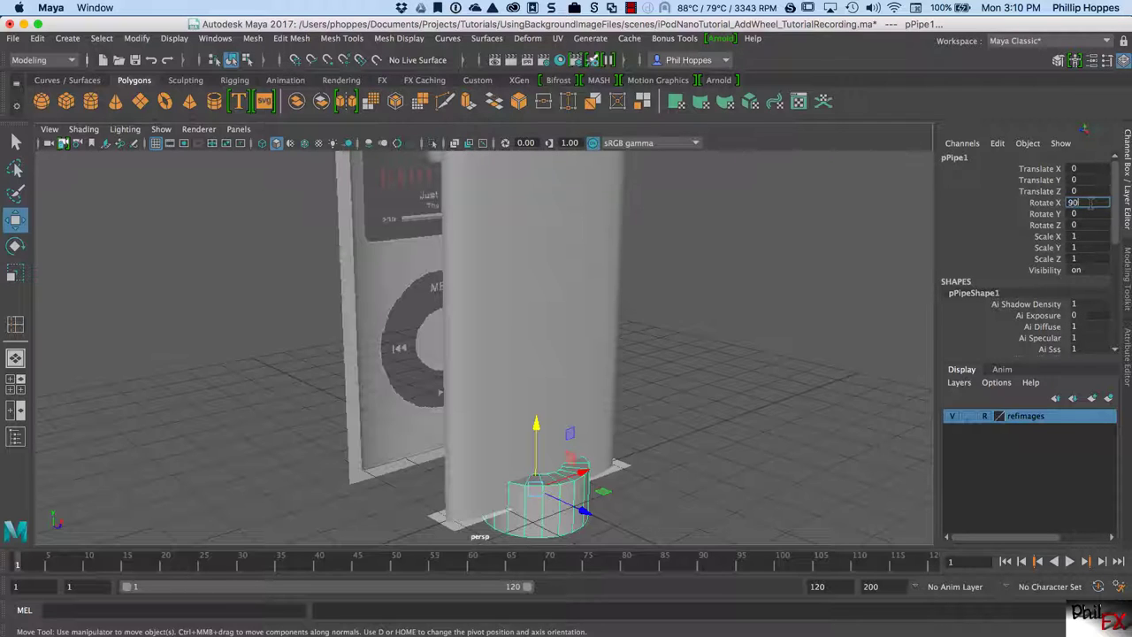
{"action": "key", "text": "Return"}
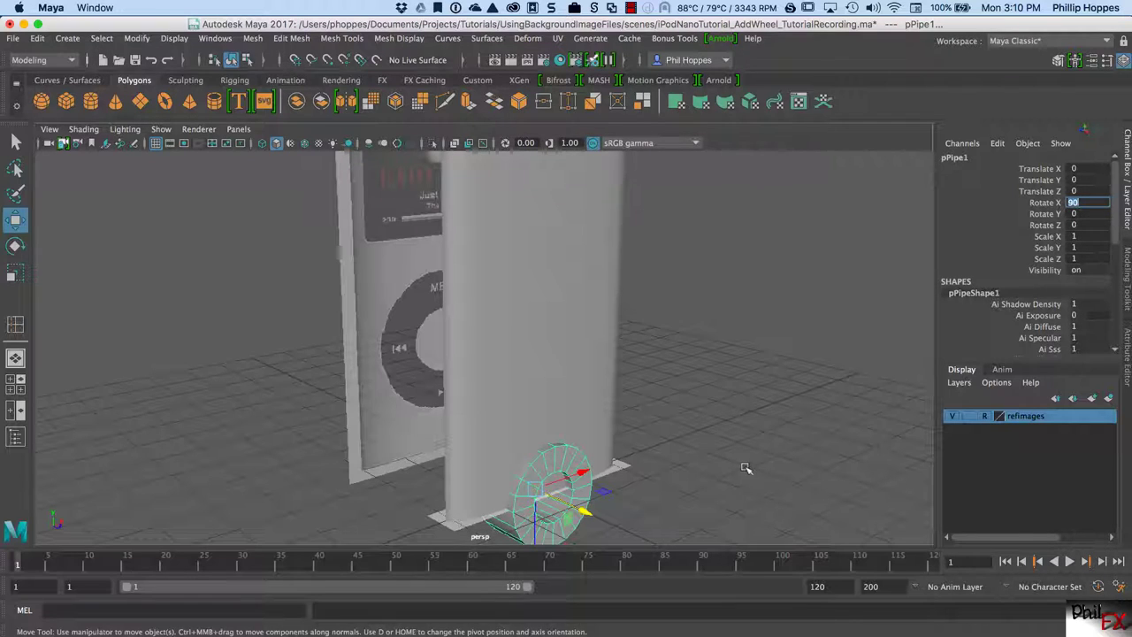
{"action": "key", "text": "BackSpace"}
{"action": "key", "text": "Return"}
{"action": "left_click", "coordinate": [835, 264]}
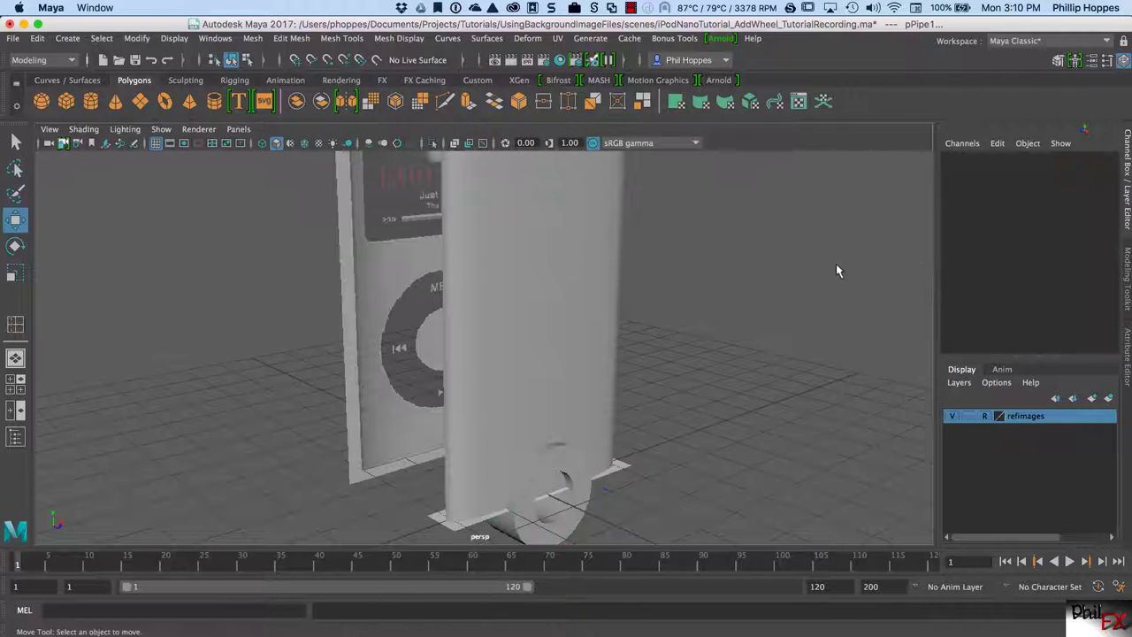
{"action": "key", "text": "space"}
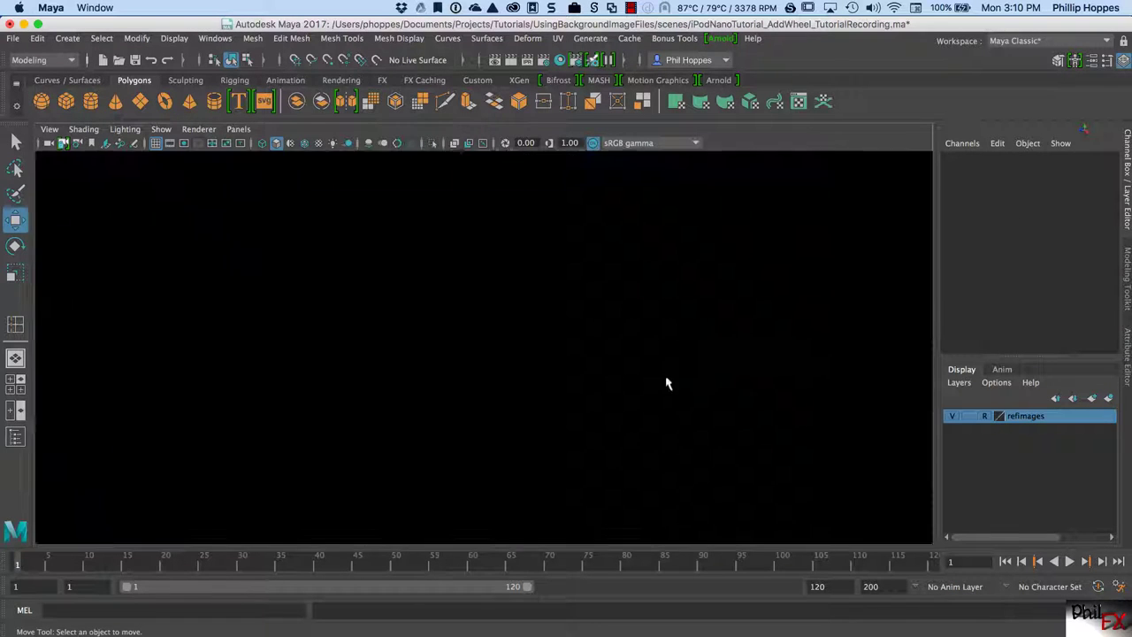
Maximize the front view with X-Ray on and raise the pipe onto the click wheel.
{"action": "key", "text": "space"}
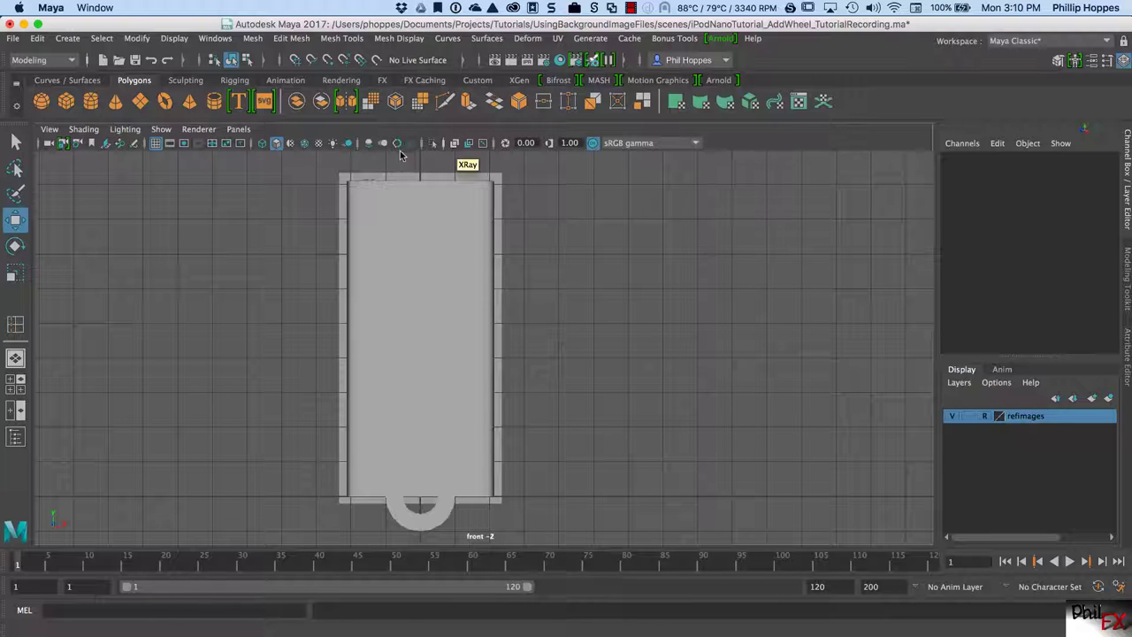
{"action": "left_click", "coordinate": [454, 144]}
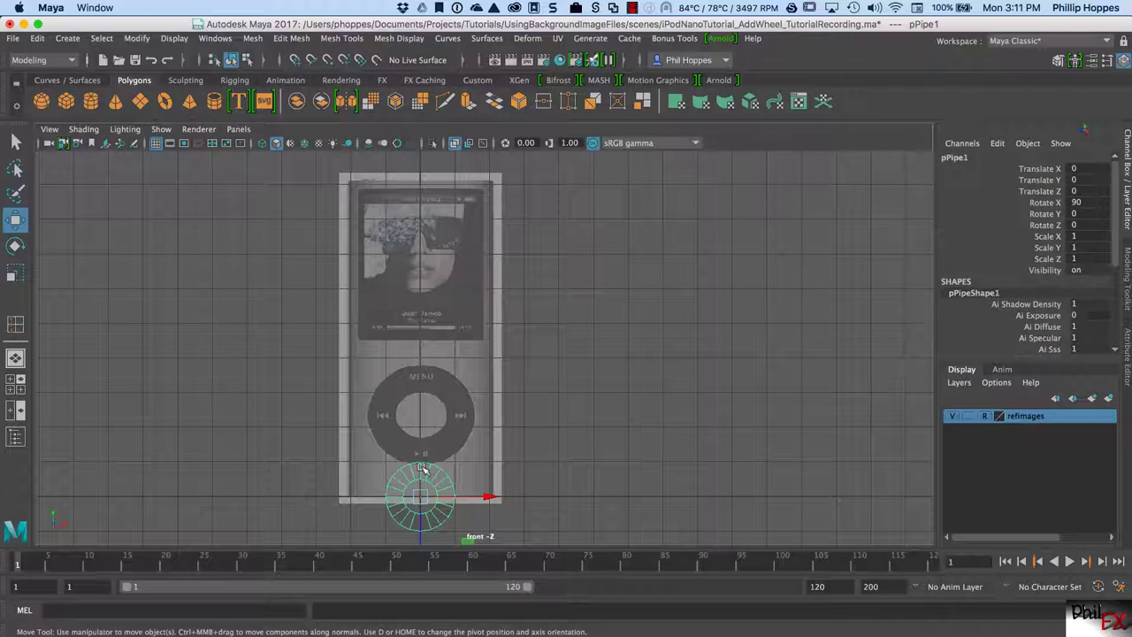
{"action": "left_click_drag", "start_coordinate": [424, 525], "coordinate": [428, 445]}
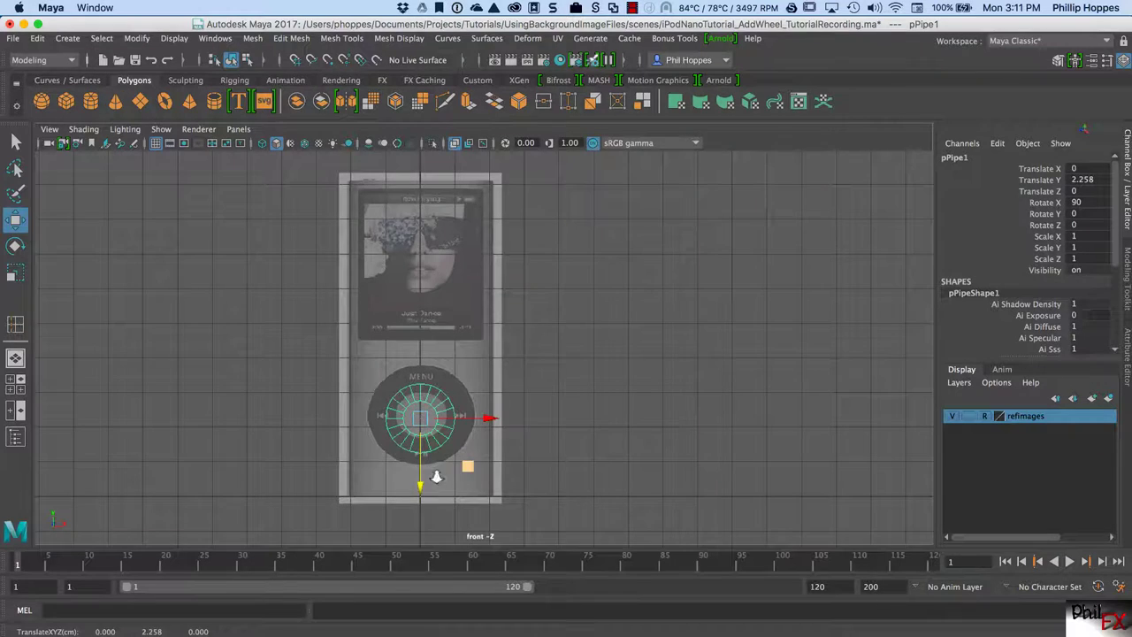
Zoom in and nudge the pipe to Translate Y 2.369, then expand the polyPipe1 inputs.
{"action": "scroll", "coordinate": [436, 477], "scroll_direction": "up", "scroll_amount": 5}
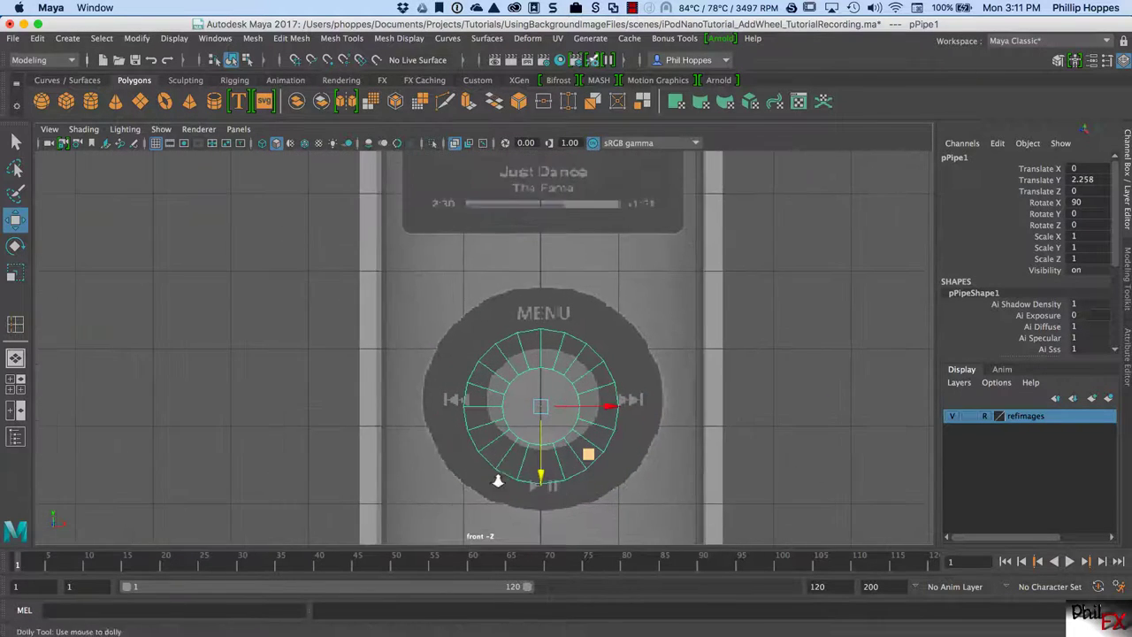
{"action": "scroll", "coordinate": [498, 481], "scroll_direction": "up", "scroll_amount": 5}
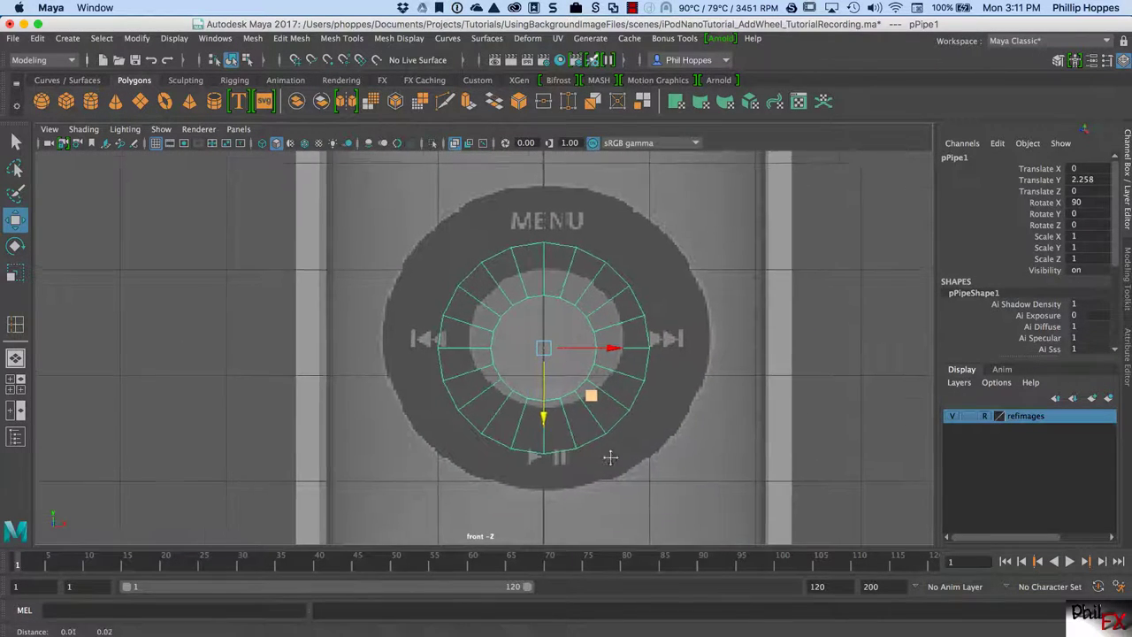
{"action": "scroll", "coordinate": [610, 457], "scroll_direction": "up", "scroll_amount": 2}
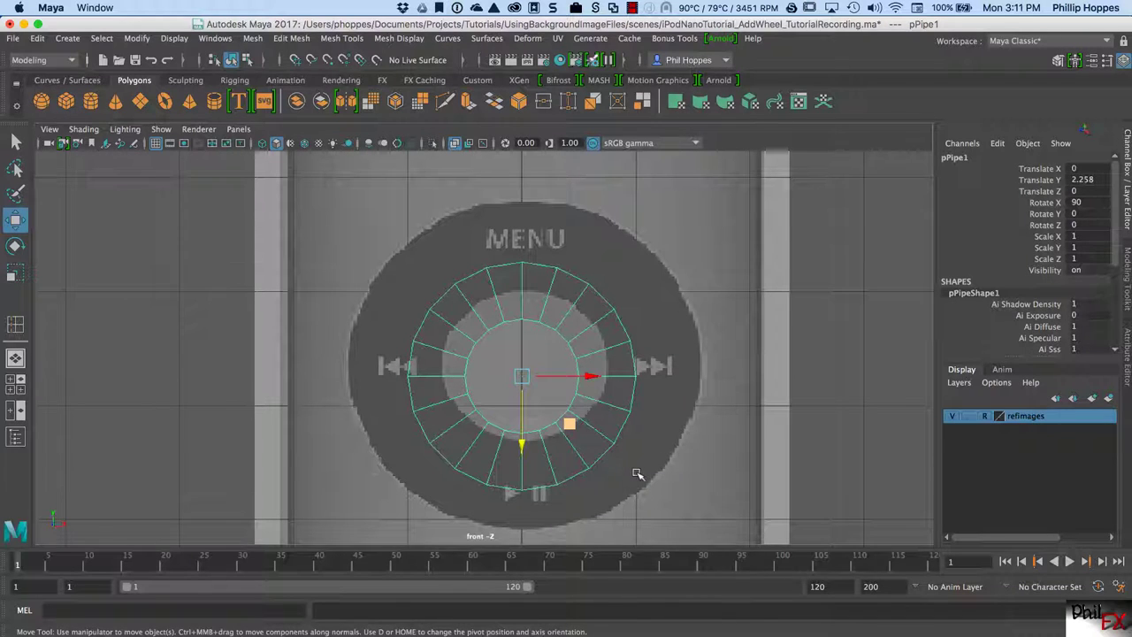
{"action": "left_click_drag", "start_coordinate": [523, 445], "coordinate": [523, 430]}
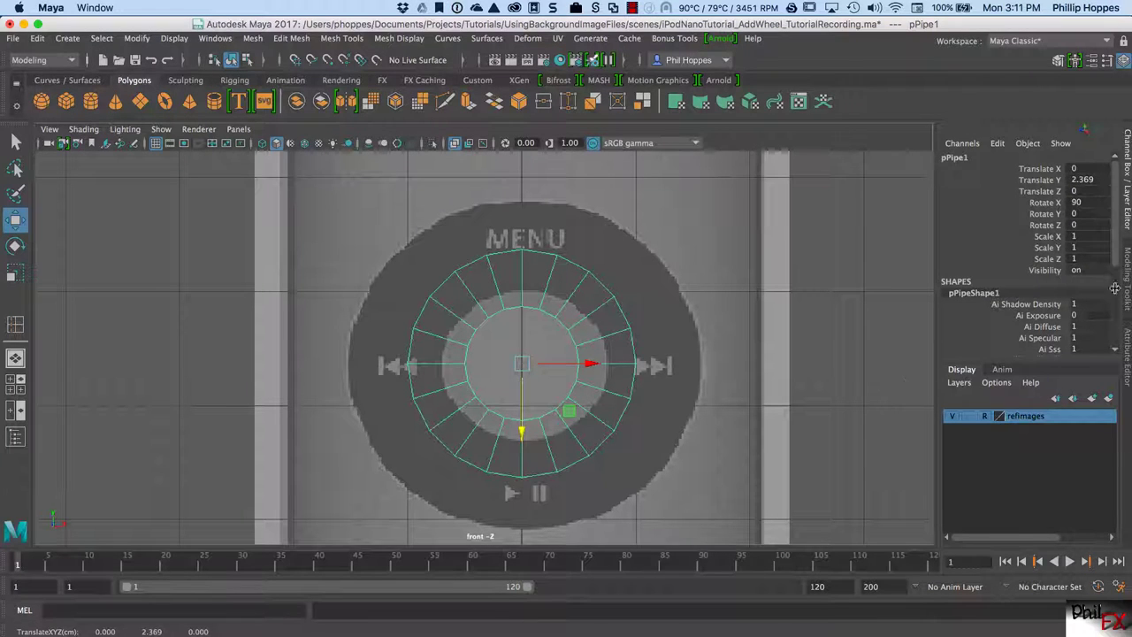
{"action": "left_click_drag", "start_coordinate": [1115, 263], "coordinate": [1114, 354]}
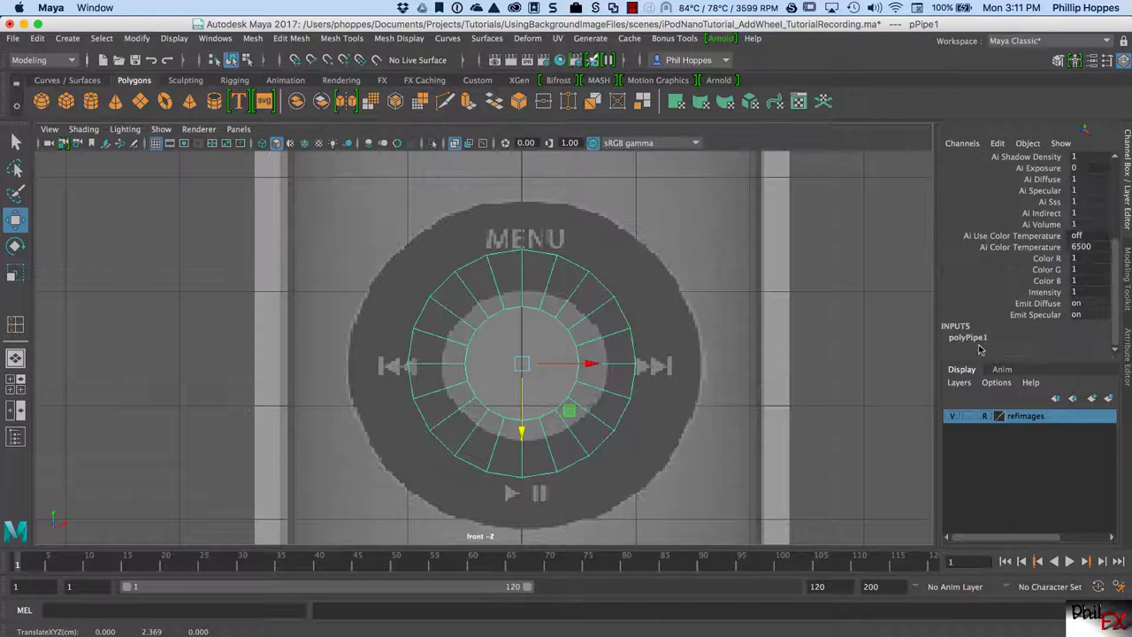
{"action": "left_click_drag", "start_coordinate": [1116, 305], "coordinate": [1118, 346]}
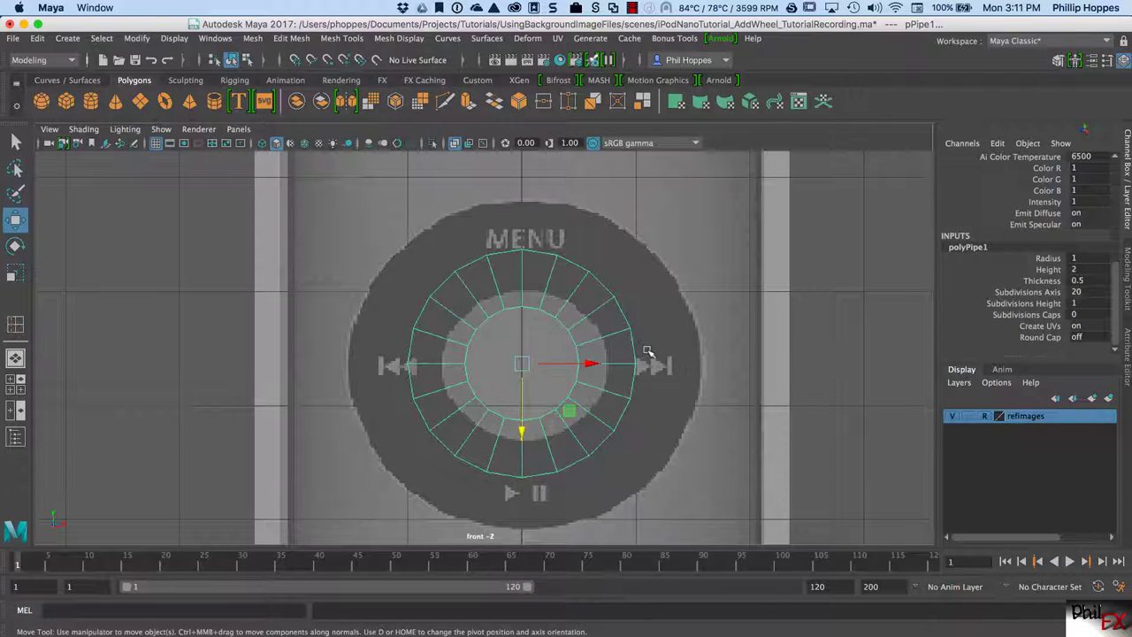
Set the pipe's Radius to 1.5 and nudge it down to Translate Y 2.350.
{"action": "double_click", "coordinate": [1095, 257]}
{"action": "type", "text": "1.5"}
{"action": "key", "text": "Return"}
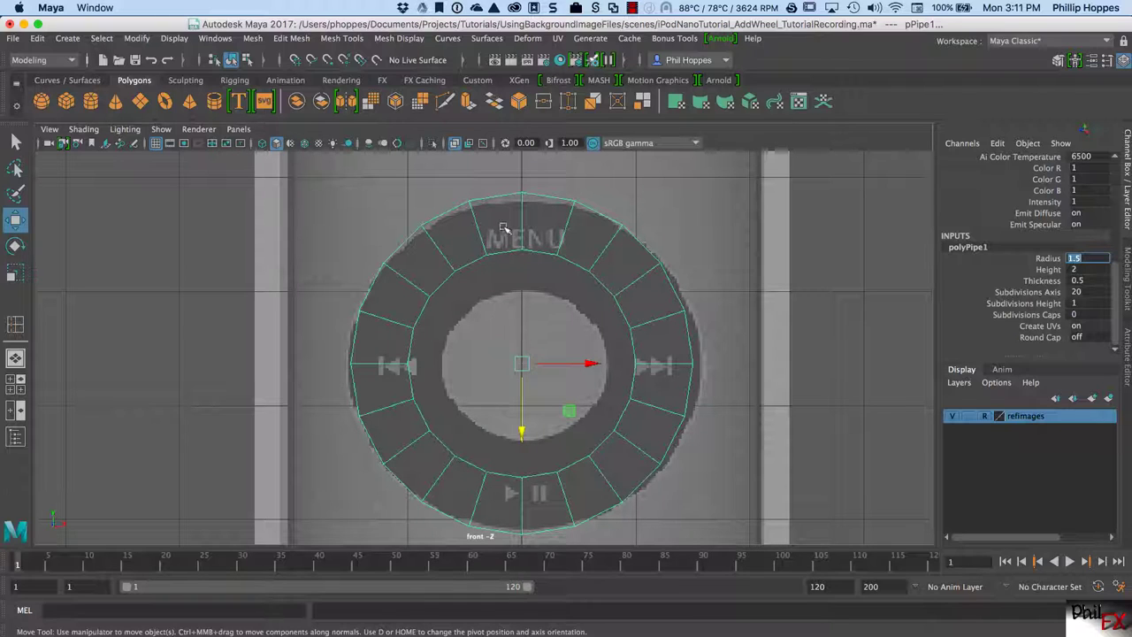
{"action": "left_click", "coordinate": [523, 430]}
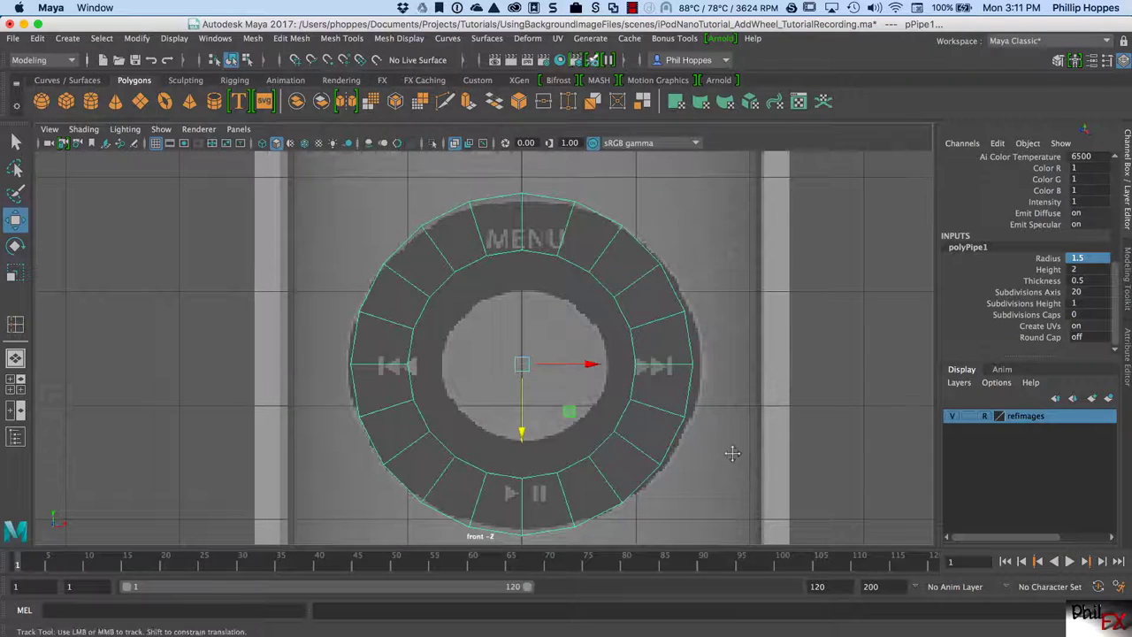
{"action": "middle_click_drag", "start_coordinate": [733, 455], "coordinate": [721, 421], "text": "alt"}
{"action": "left_click_drag", "start_coordinate": [521, 401], "coordinate": [519, 405]}
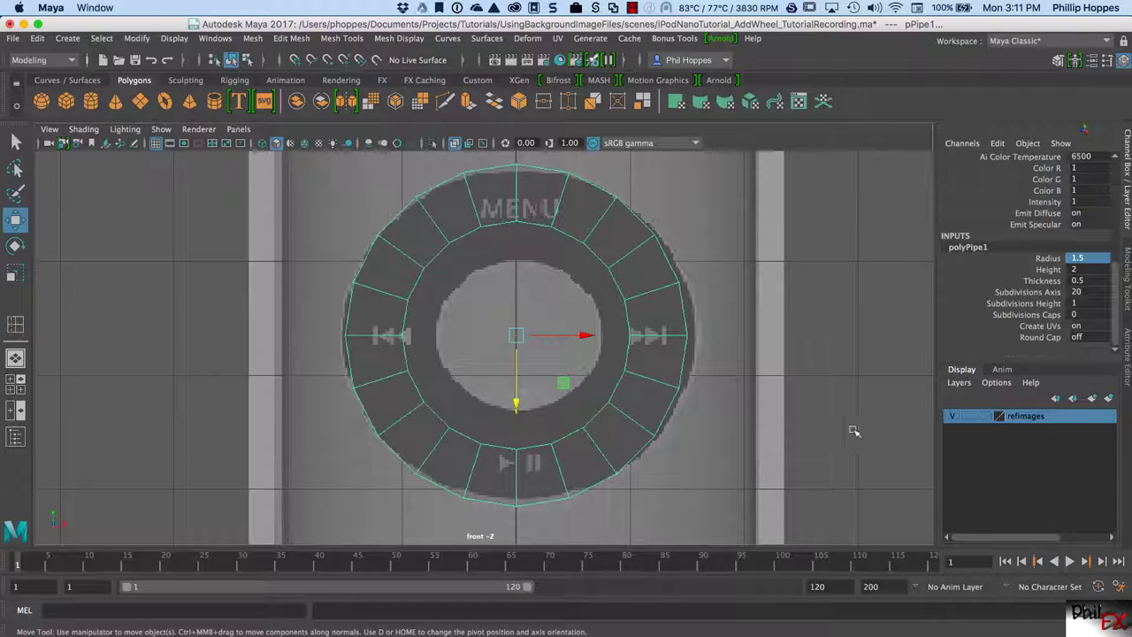
{"action": "left_click", "coordinate": [816, 404]}
Nudge the front reference image plane left to Translate X -0.02.
{"action": "left_click_drag", "start_coordinate": [822, 383], "coordinate": [773, 446]}
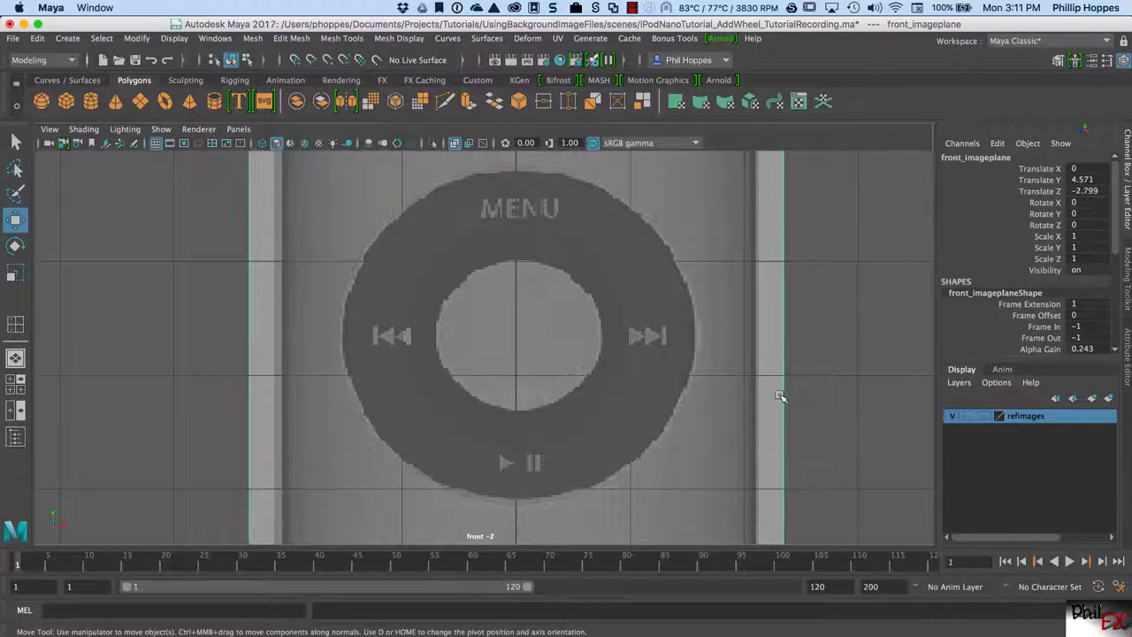
{"action": "scroll", "coordinate": [717, 417], "scroll_direction": "down", "scroll_amount": 5}
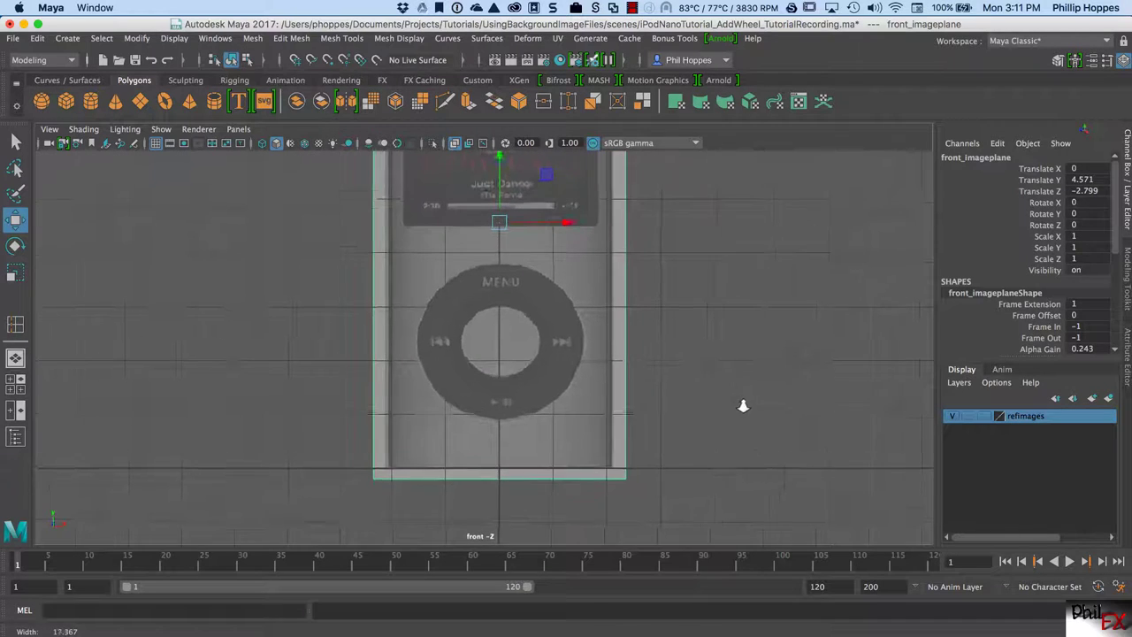
{"action": "scroll", "coordinate": [743, 406], "scroll_direction": "up", "scroll_amount": 3}
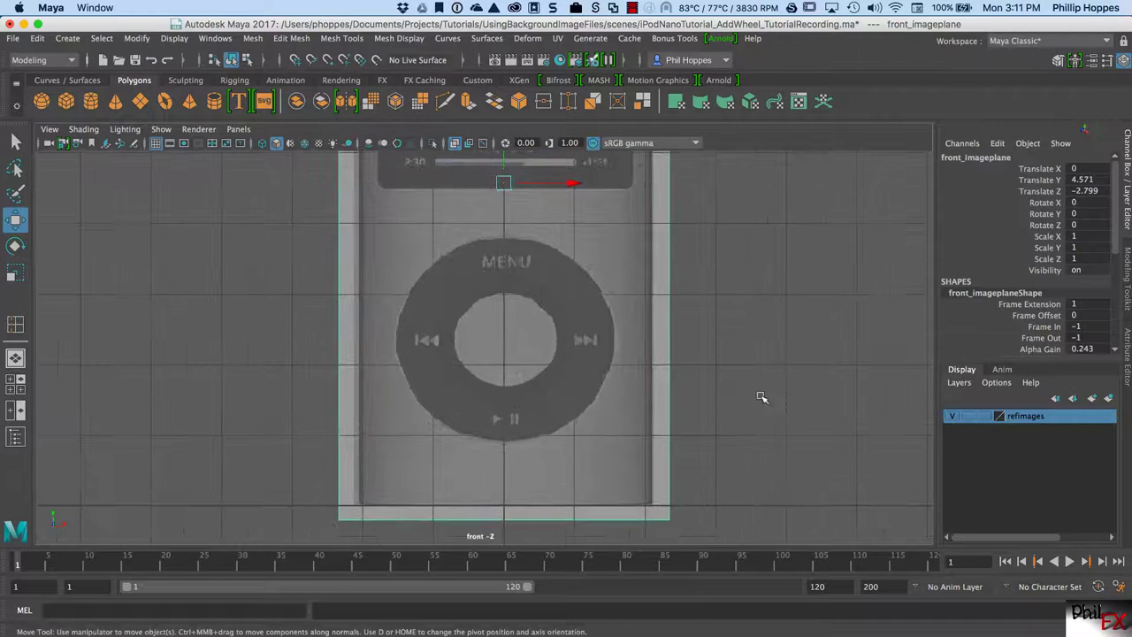
{"action": "left_click", "coordinate": [573, 183]}
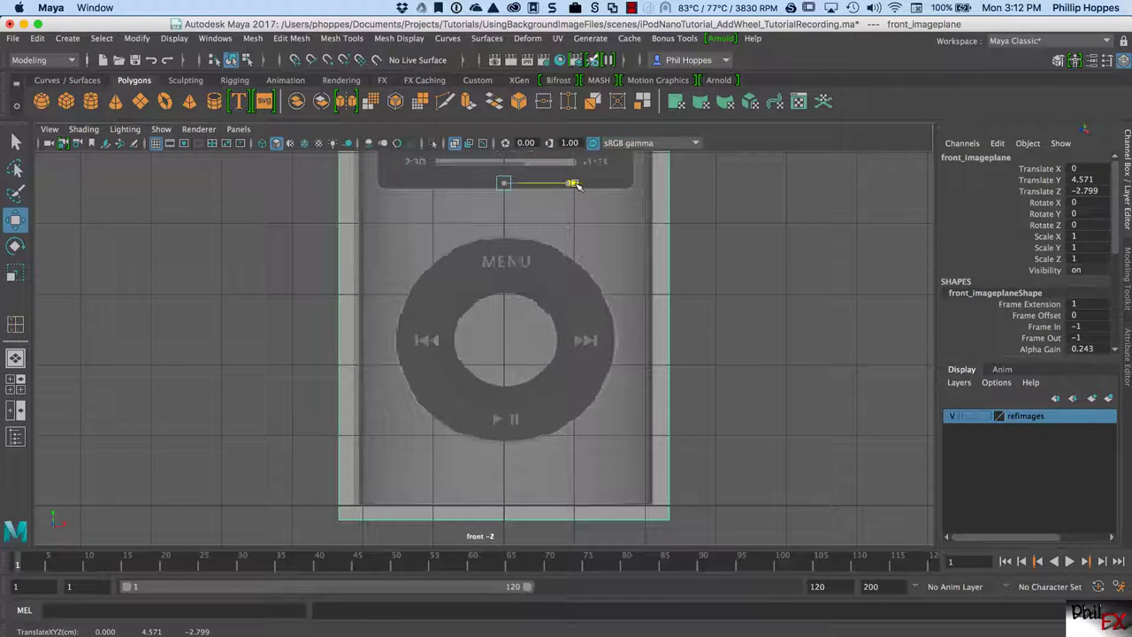
{"action": "left_click_drag", "start_coordinate": [575, 184], "coordinate": [574, 184]}
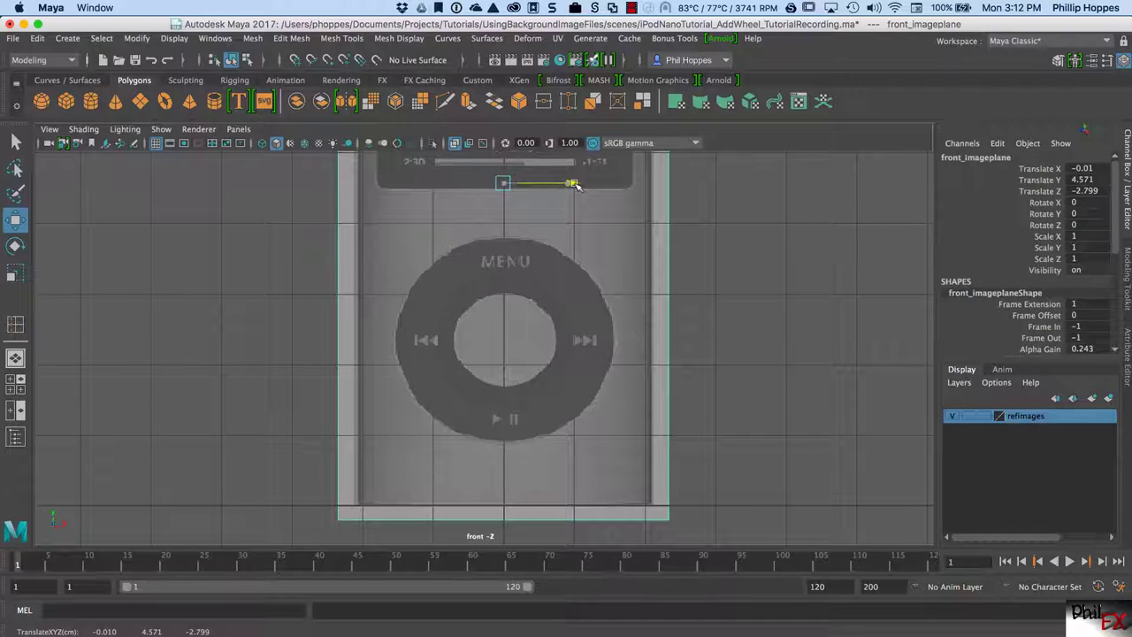
{"action": "left_click_drag", "start_coordinate": [575, 184], "coordinate": [573, 184]}
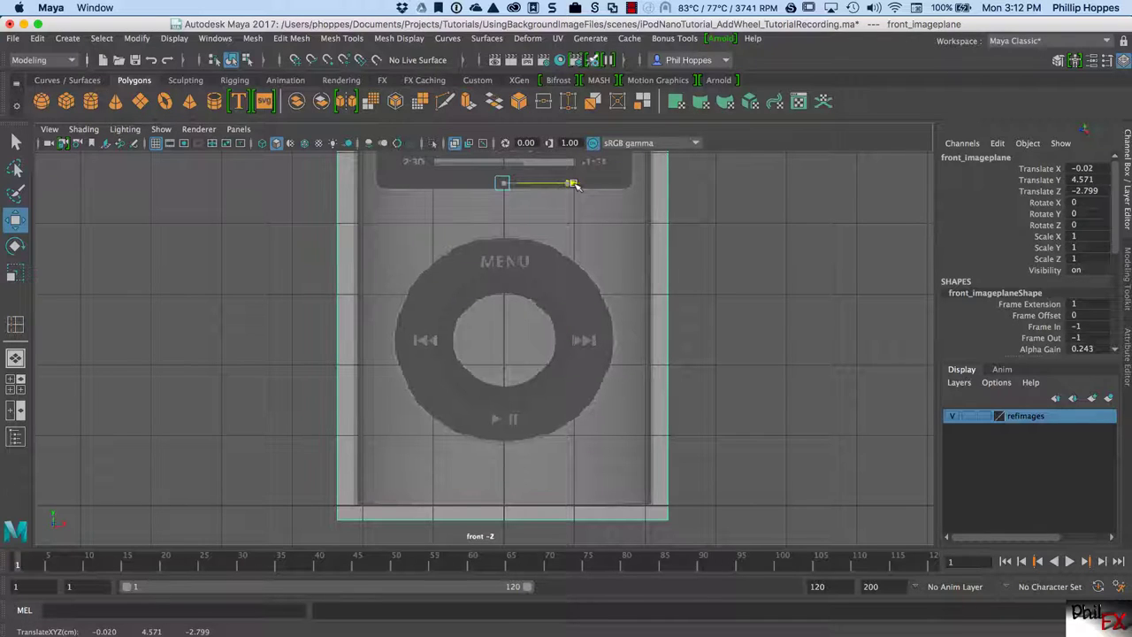
Set the refImages layer to Reference, clear the selection, and return to the four-view layout.
{"action": "left_click", "coordinate": [983, 417]}
{"action": "left_click", "coordinate": [984, 416]}
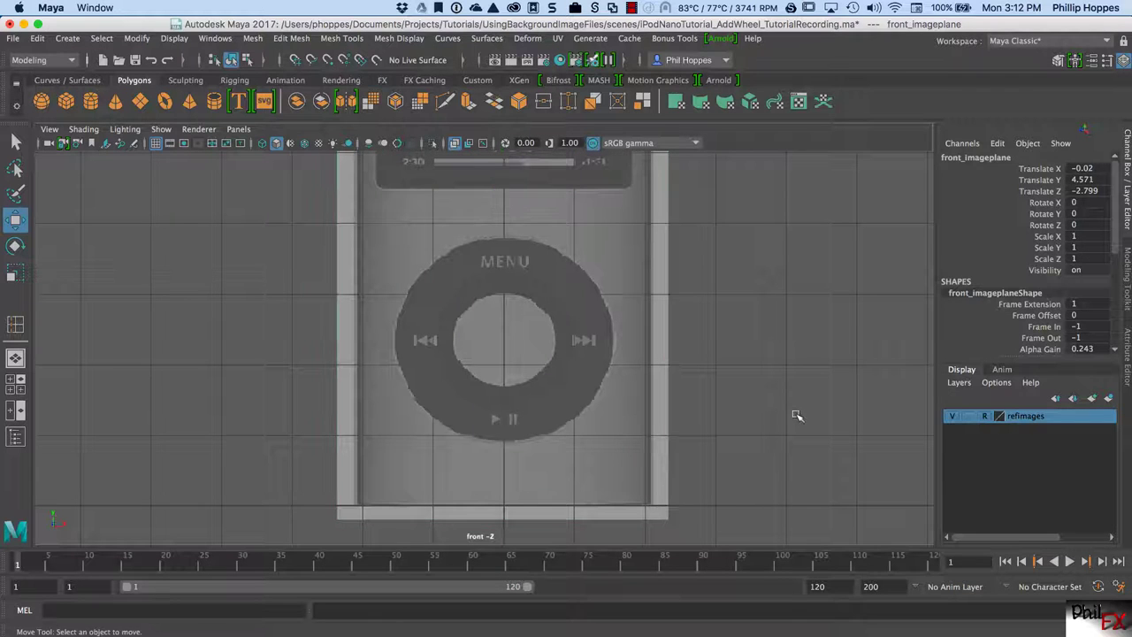
{"action": "left_click", "coordinate": [783, 381]}
{"action": "left_click", "coordinate": [570, 370]}
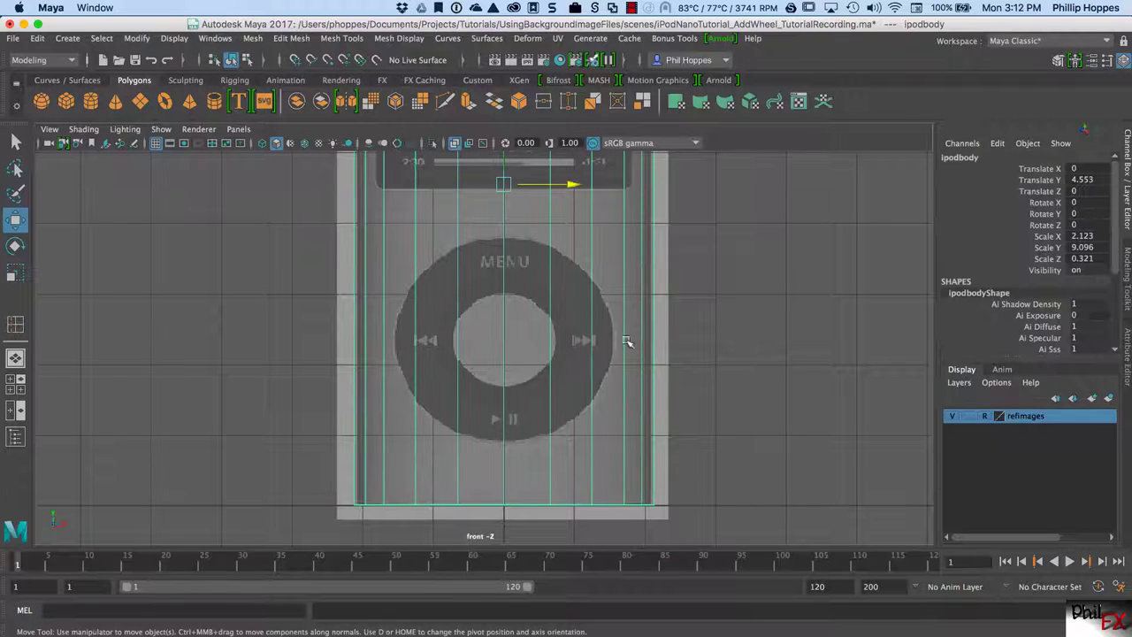
{"action": "left_click", "coordinate": [765, 454]}
{"action": "key", "text": "space"}
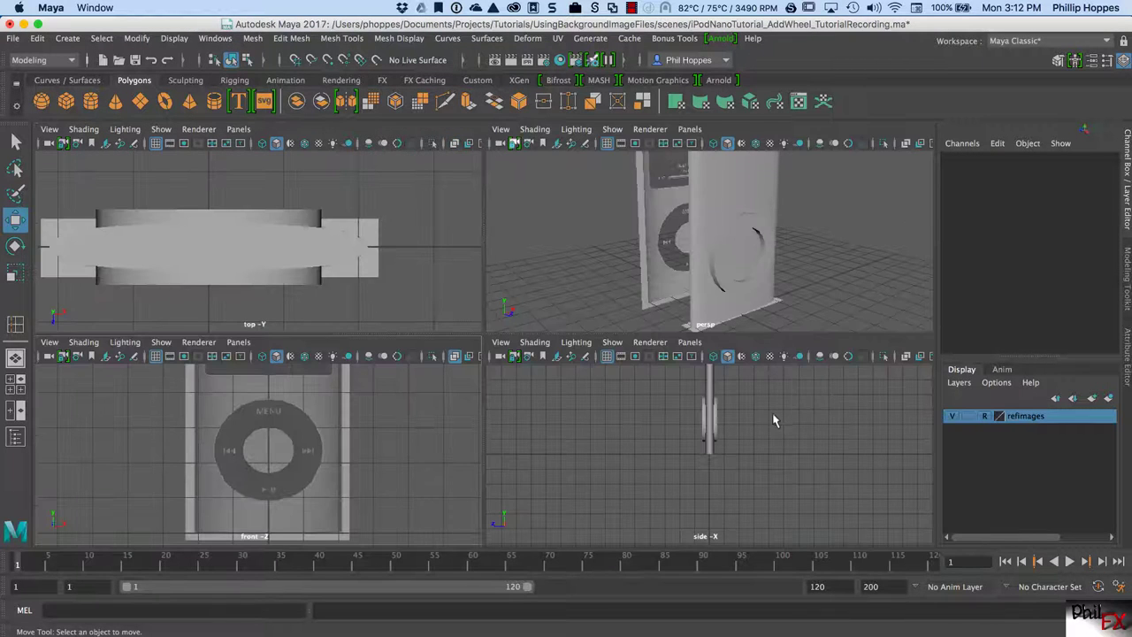
Select pPipe1, maximize the front view, and zoom in on the click wheel.
{"action": "left_click", "coordinate": [745, 283]}
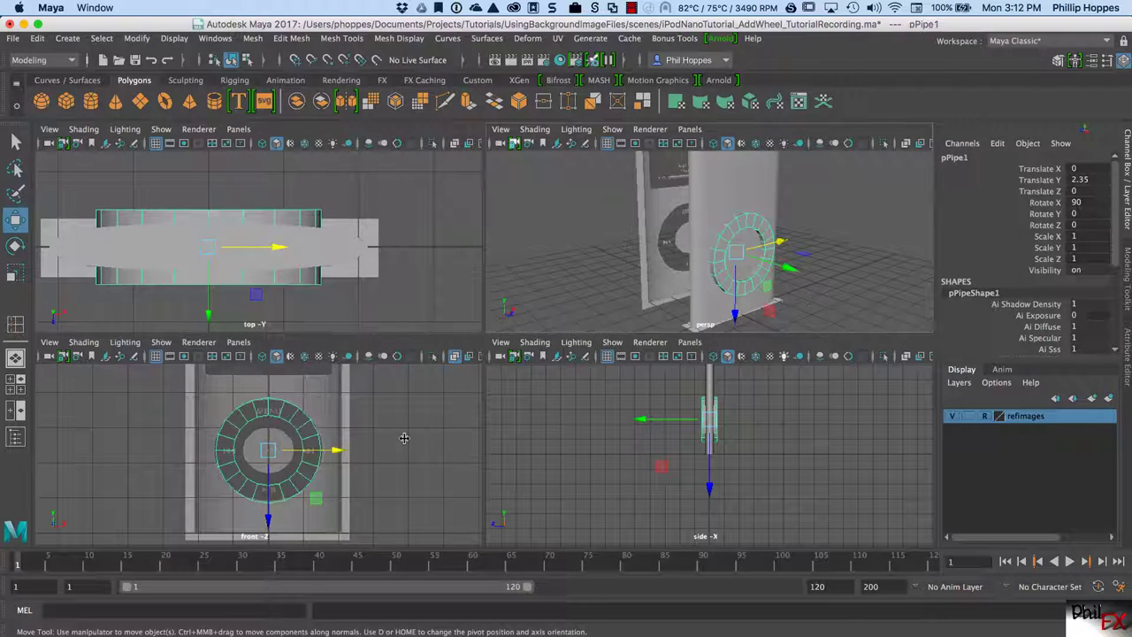
{"action": "key", "text": "space"}
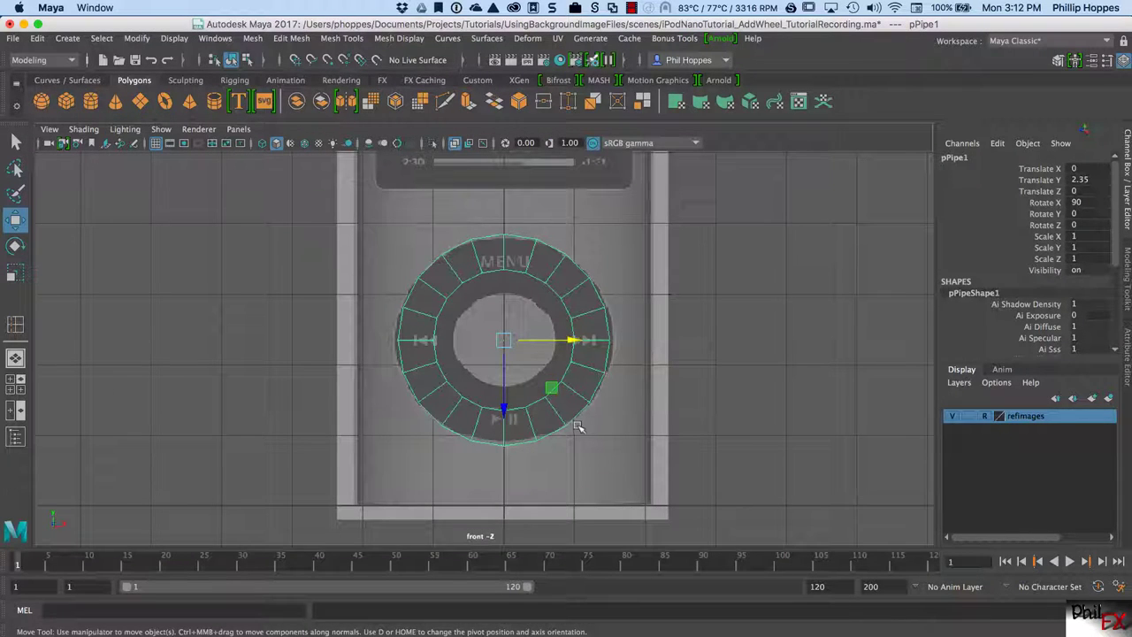
{"action": "scroll", "coordinate": [543, 424], "scroll_direction": "up", "scroll_amount": 5}
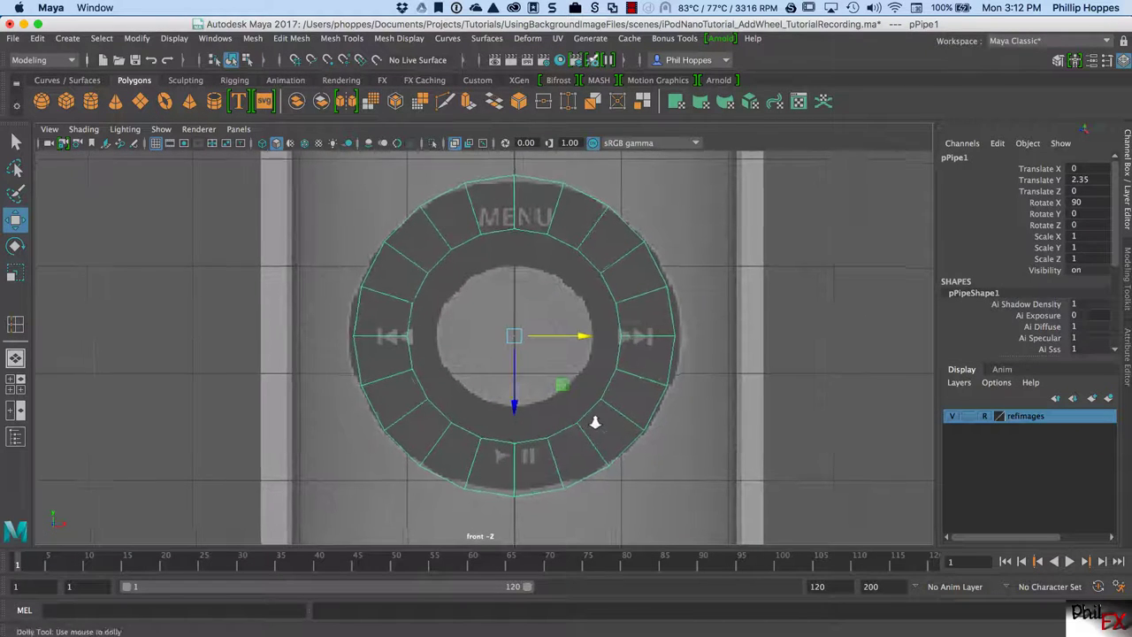
{"action": "scroll", "coordinate": [595, 423], "scroll_direction": "up", "scroll_amount": 2}
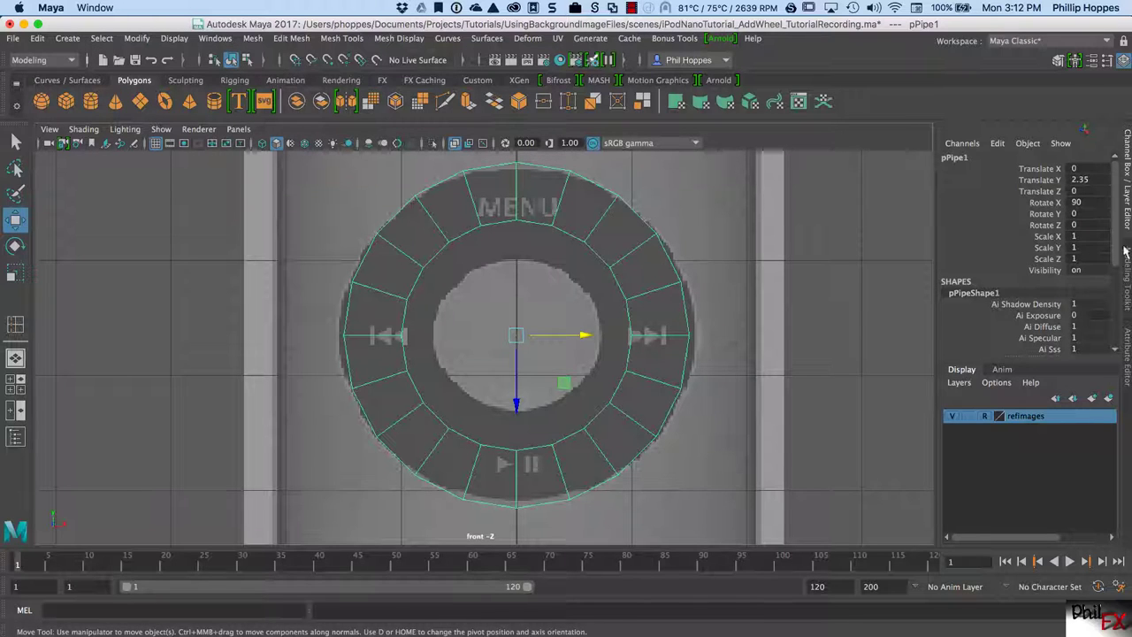
{"action": "scroll", "coordinate": [1123, 283], "scroll_direction": "down", "scroll_amount": 5}
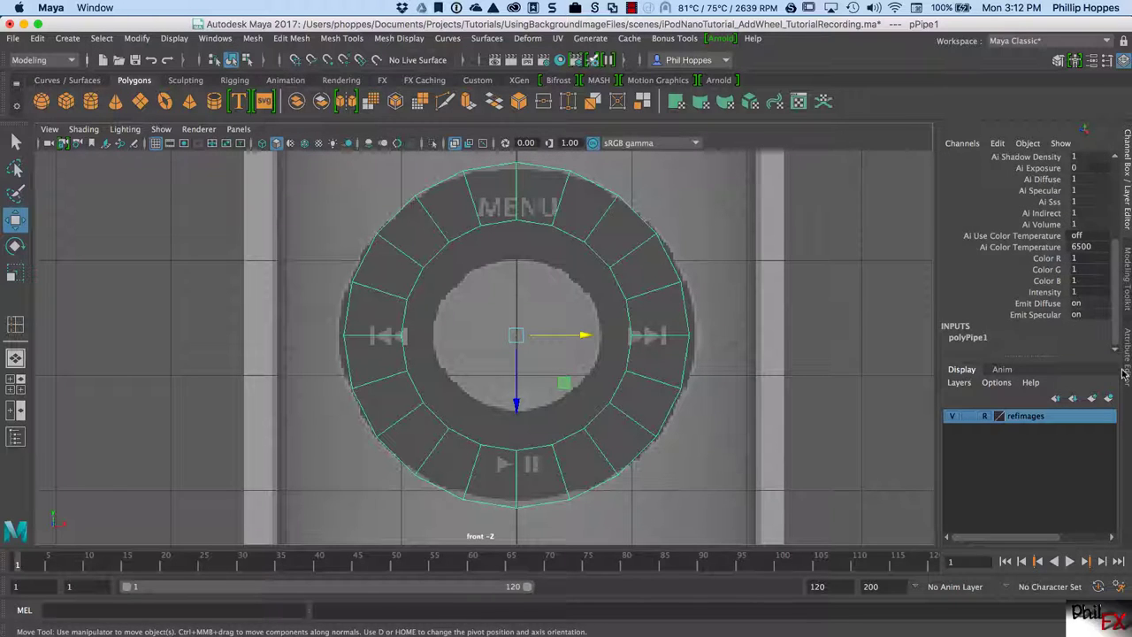
Set the polyPipe1 Thickness to 0.8.
{"action": "left_click", "coordinate": [972, 338]}
{"action": "scroll", "coordinate": [1114, 345], "scroll_direction": "down", "scroll_amount": 3}
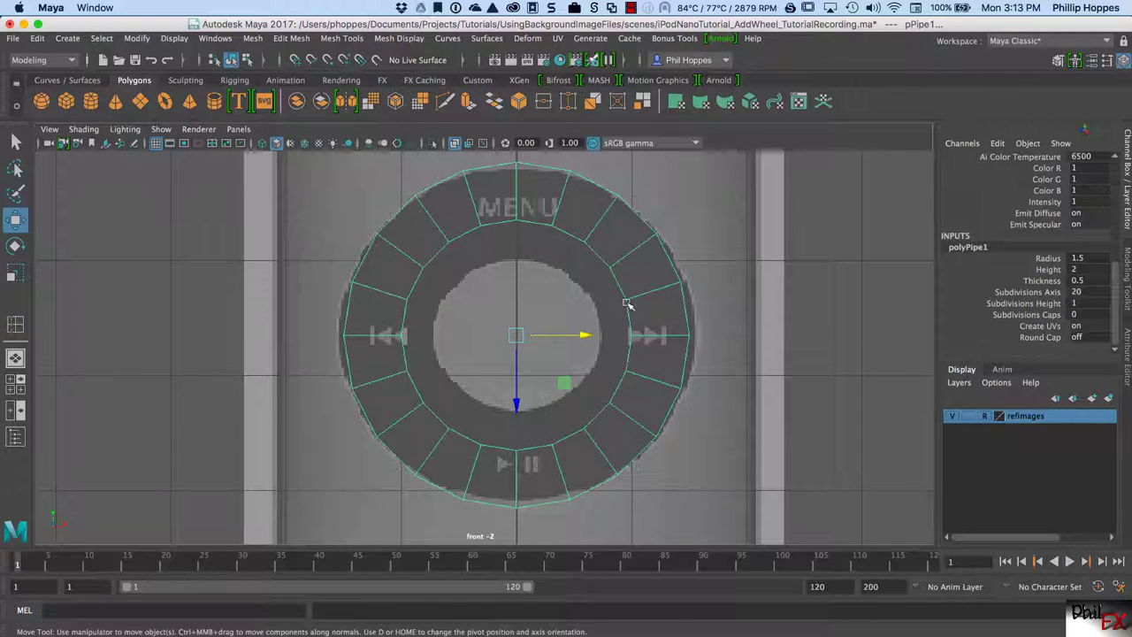
{"action": "left_click", "coordinate": [585, 277]}
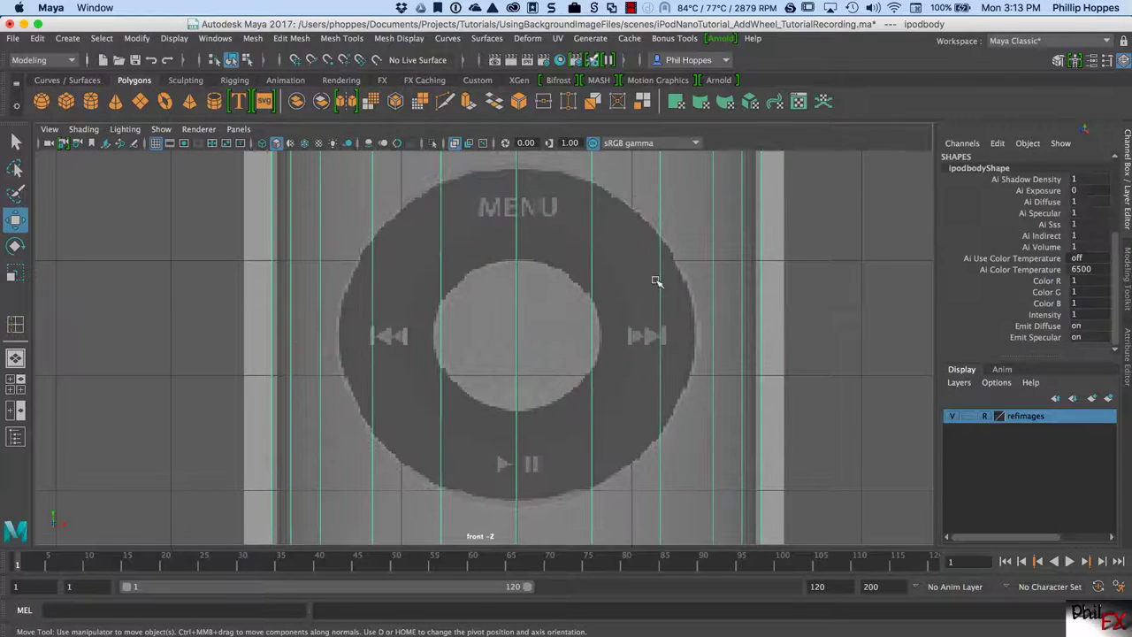
{"action": "key", "text": "z"}
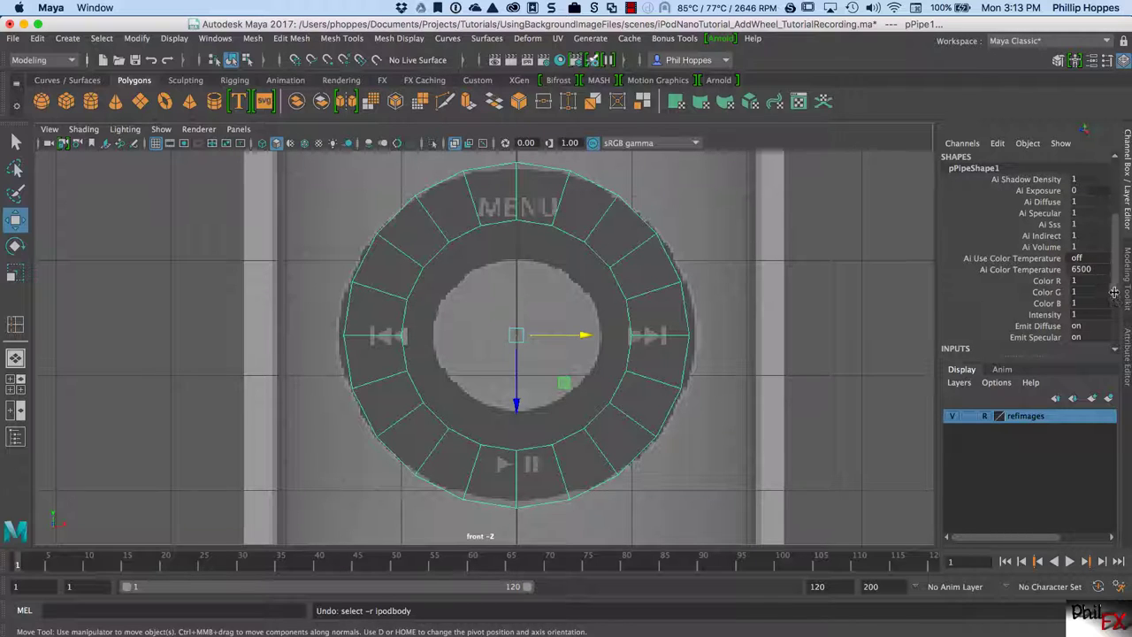
{"action": "scroll", "coordinate": [1097, 319], "scroll_direction": "down", "scroll_amount": 3}
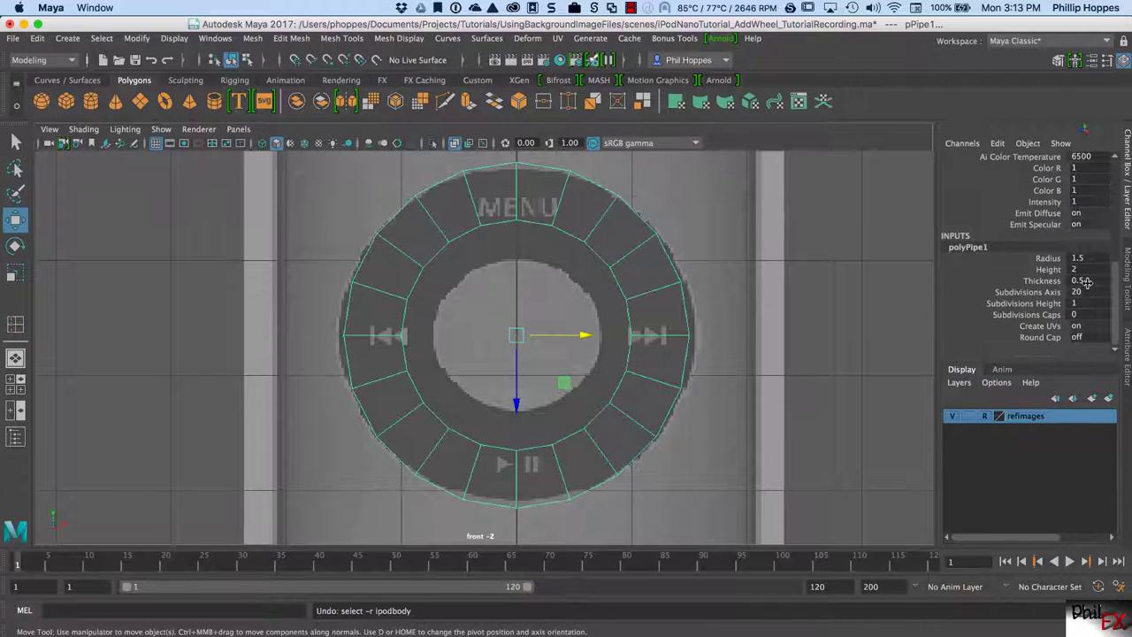
{"action": "double_click", "coordinate": [1079, 280]}
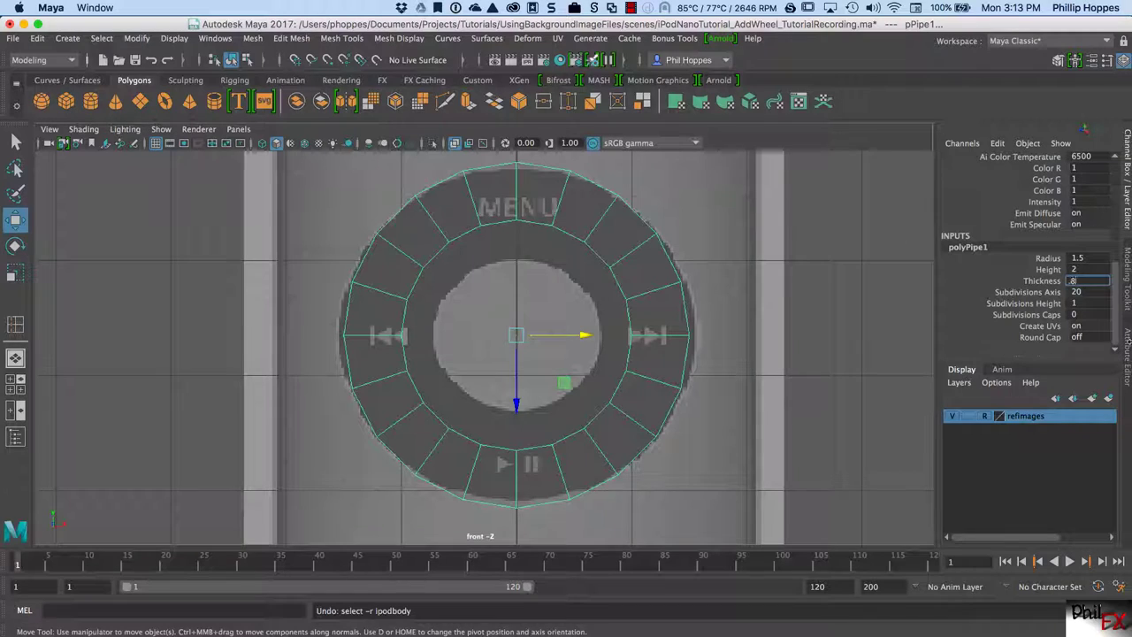
{"action": "type", "text": ".8"}
{"action": "key", "text": "Return"}
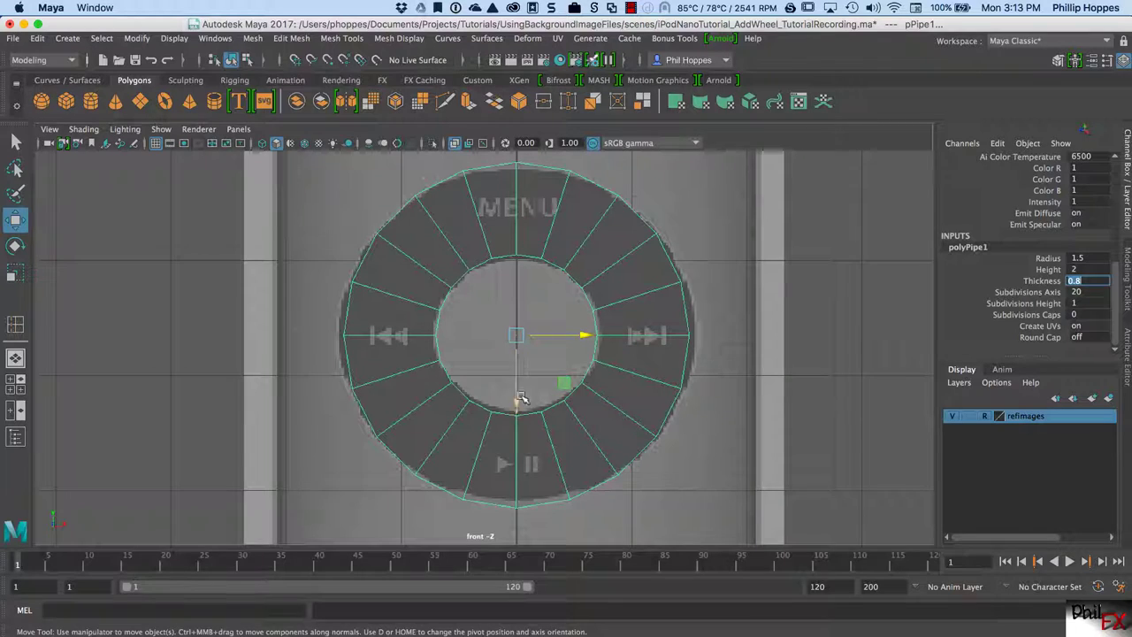
Toggle selection between the pipe wheel and ipodbody, then clear the selection.
{"action": "left_click", "coordinate": [852, 270]}
{"action": "left_click", "coordinate": [731, 224]}
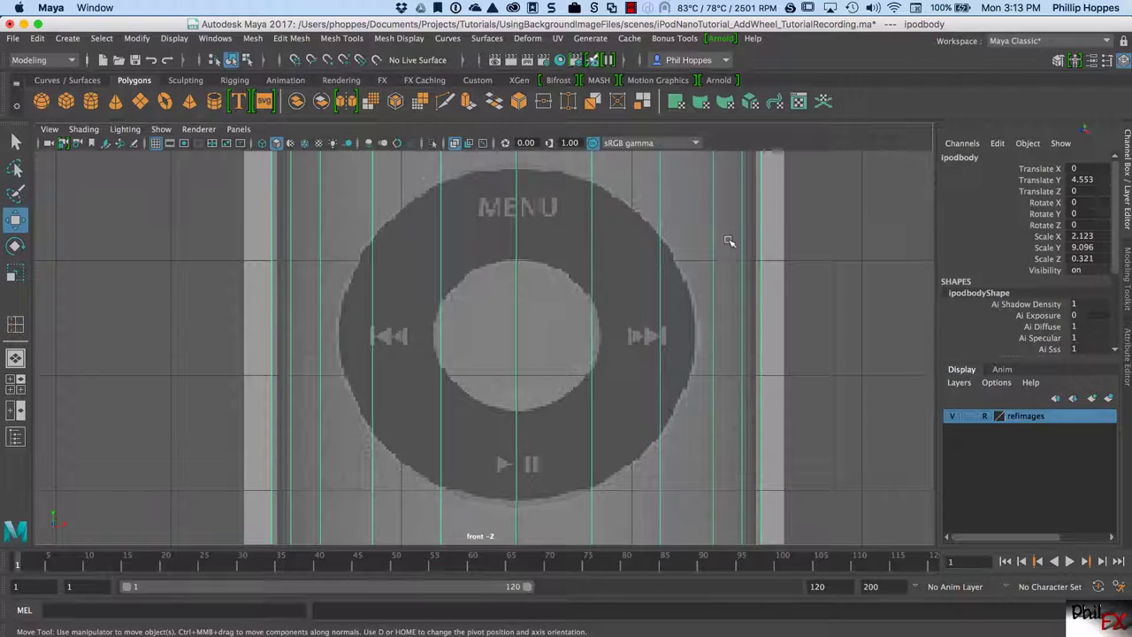
{"action": "left_click", "coordinate": [609, 313]}
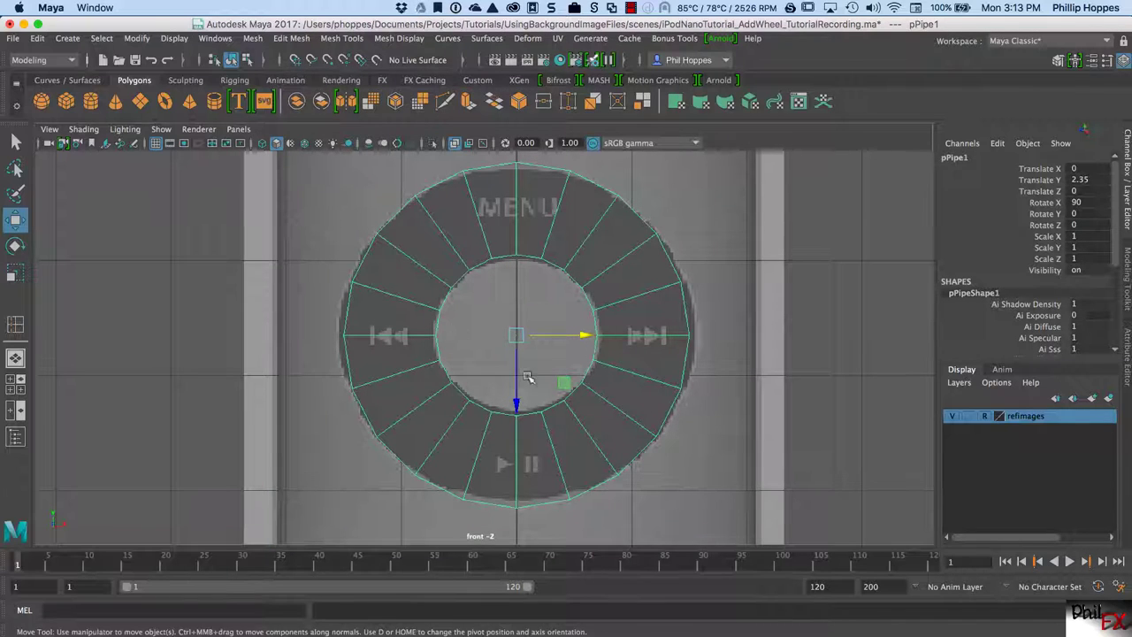
{"action": "left_click", "coordinate": [803, 272]}
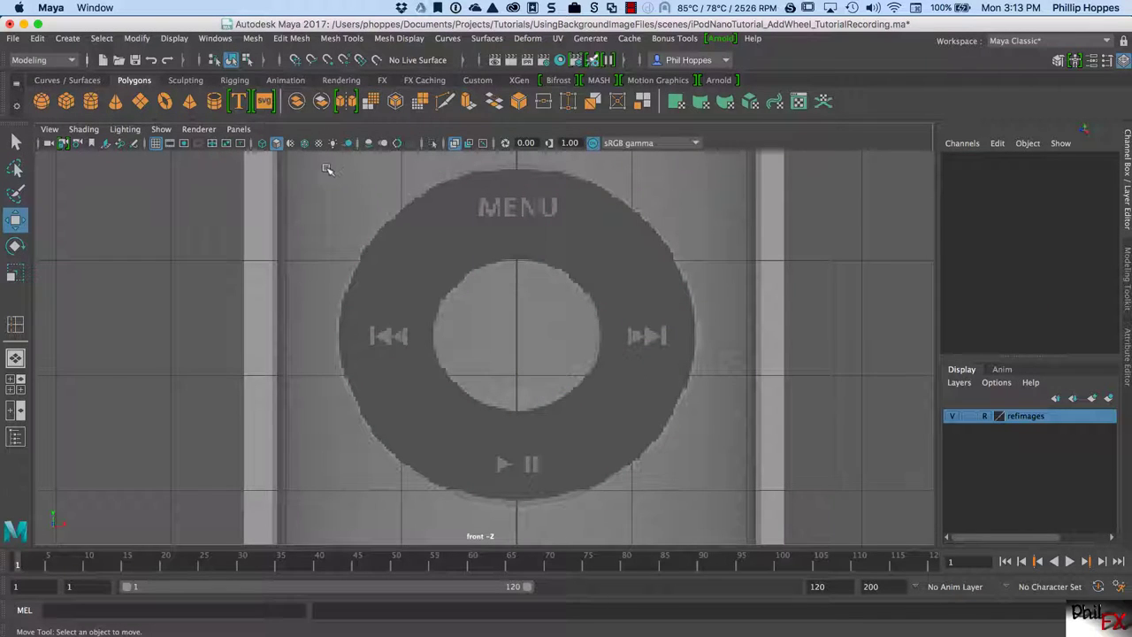
Switch the front view to wireframe with the grid hidden, and zoom in on the wheel.
{"action": "left_click", "coordinate": [263, 145]}
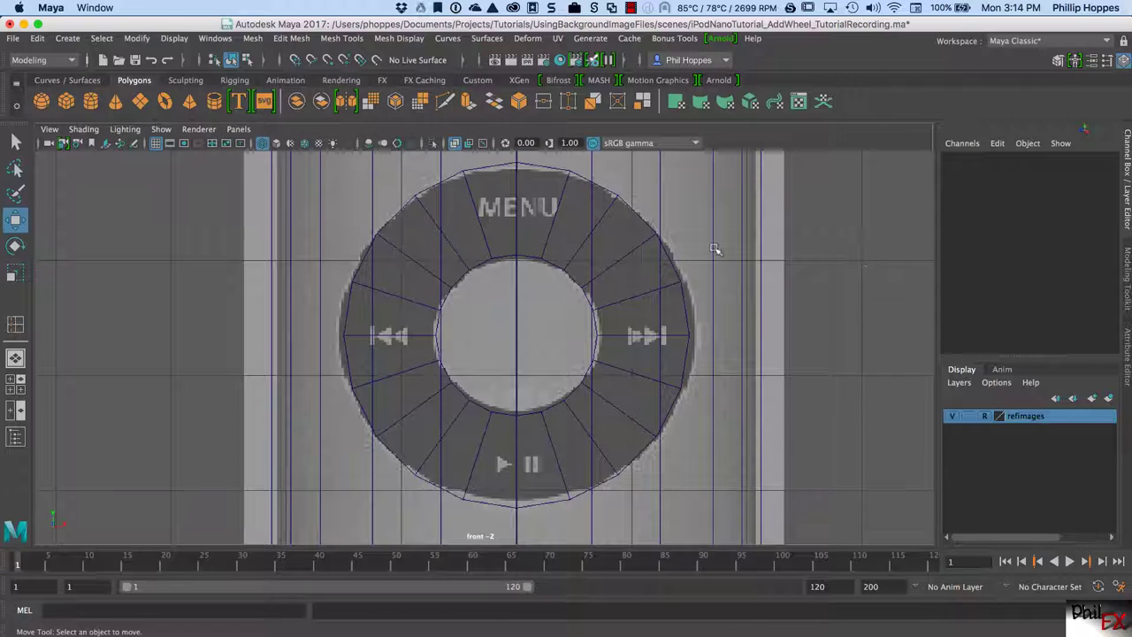
{"action": "left_click", "coordinate": [156, 142]}
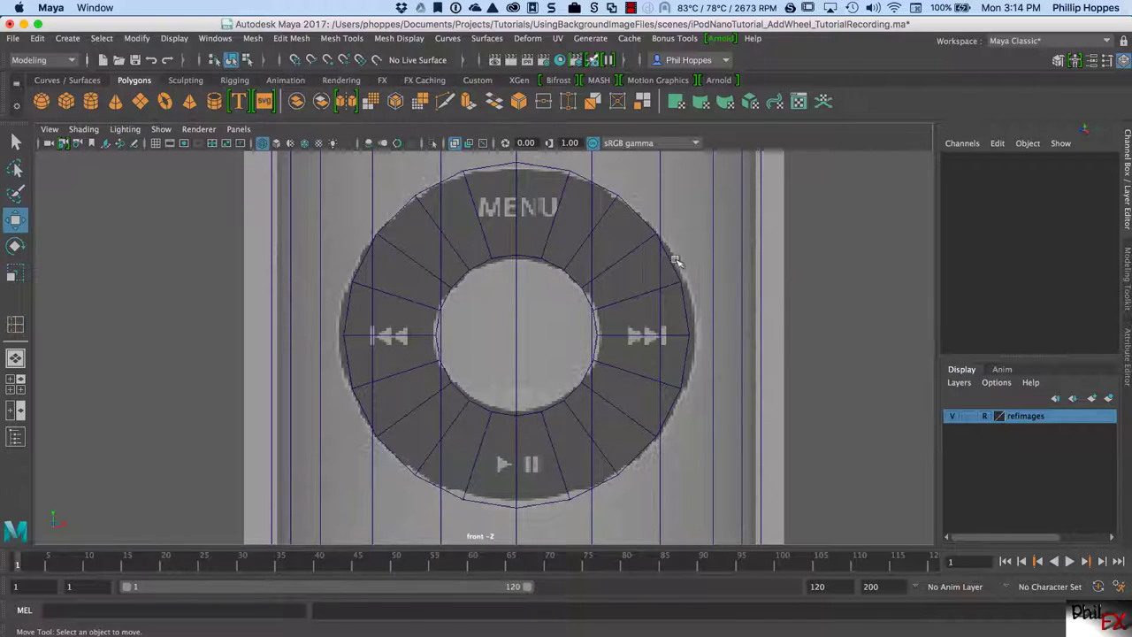
{"action": "scroll", "coordinate": [671, 257], "scroll_direction": "up", "scroll_amount": 1}
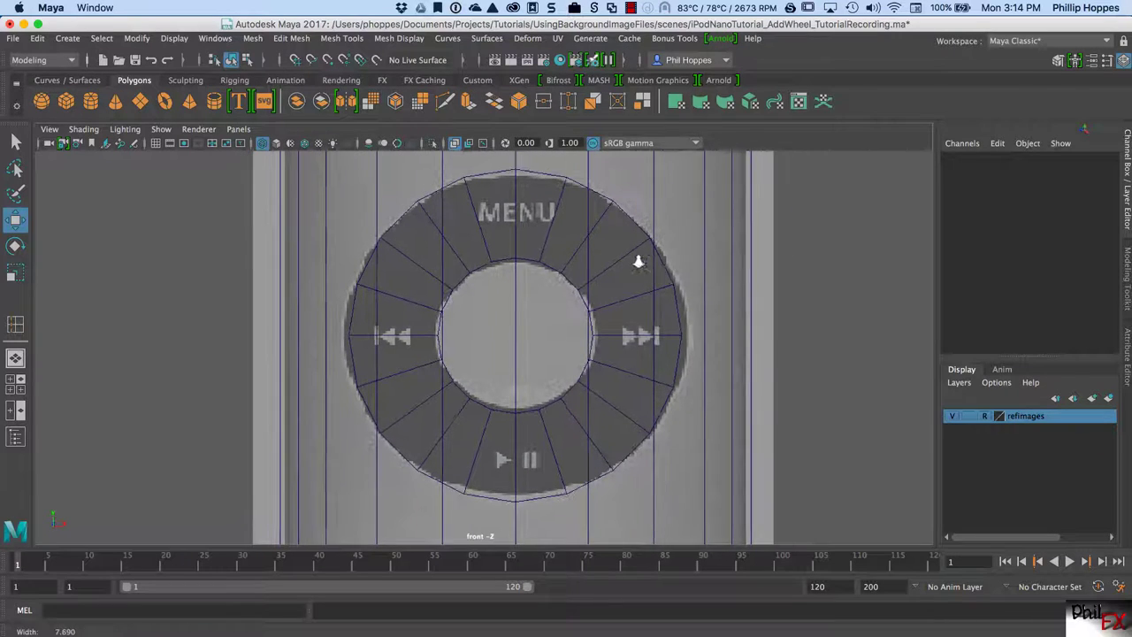
{"action": "scroll", "coordinate": [639, 260], "scroll_direction": "down", "scroll_amount": 1}
{"action": "middle_click_drag", "start_coordinate": [649, 250], "coordinate": [640, 251], "text": "alt"}
{"action": "scroll", "coordinate": [640, 252], "scroll_direction": "up", "scroll_amount": 1}
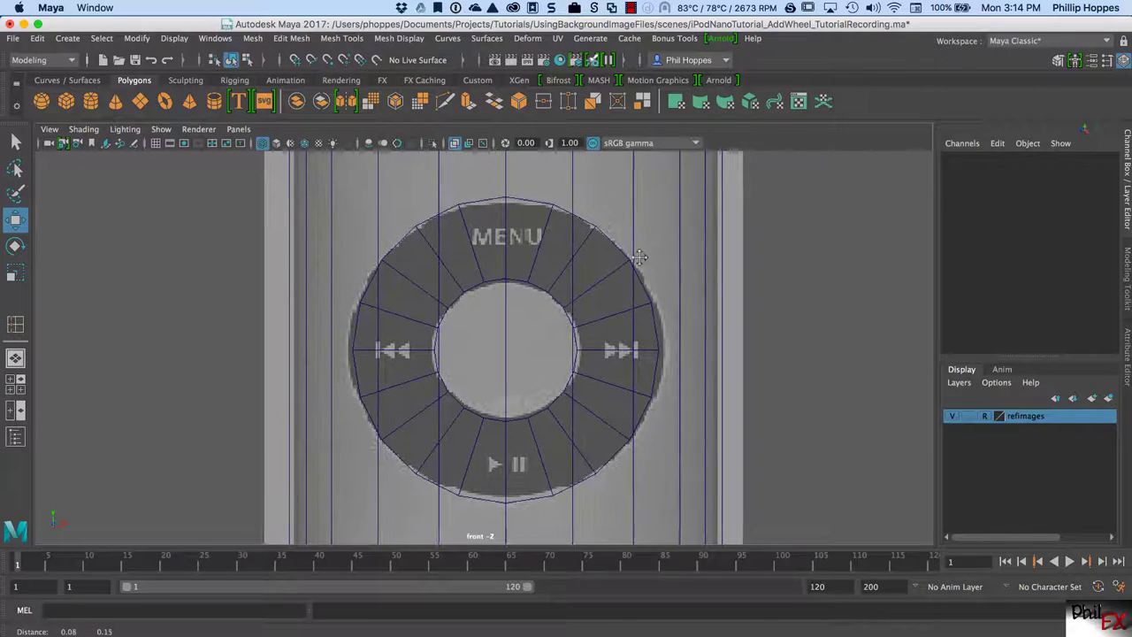
{"action": "scroll", "coordinate": [650, 255], "scroll_direction": "up", "scroll_amount": 1}
{"action": "scroll", "coordinate": [652, 254], "scroll_direction": "up", "scroll_amount": 3}
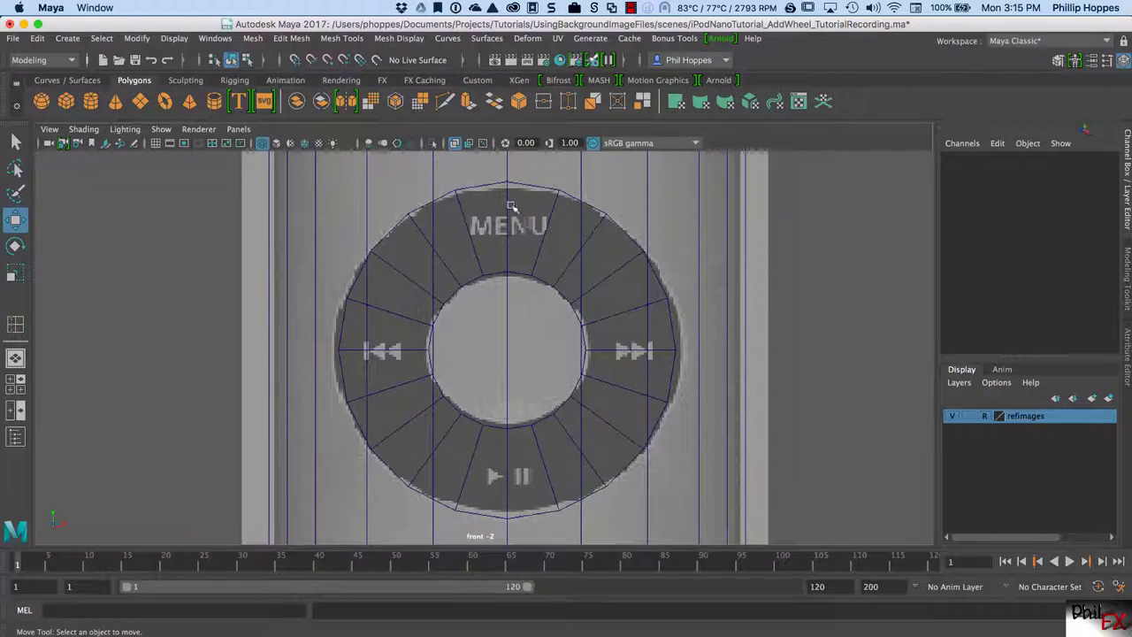
Switch ipodbody to edge mode and try picking vertical edges beside the wheel centre.
{"action": "left_click", "coordinate": [580, 180]}
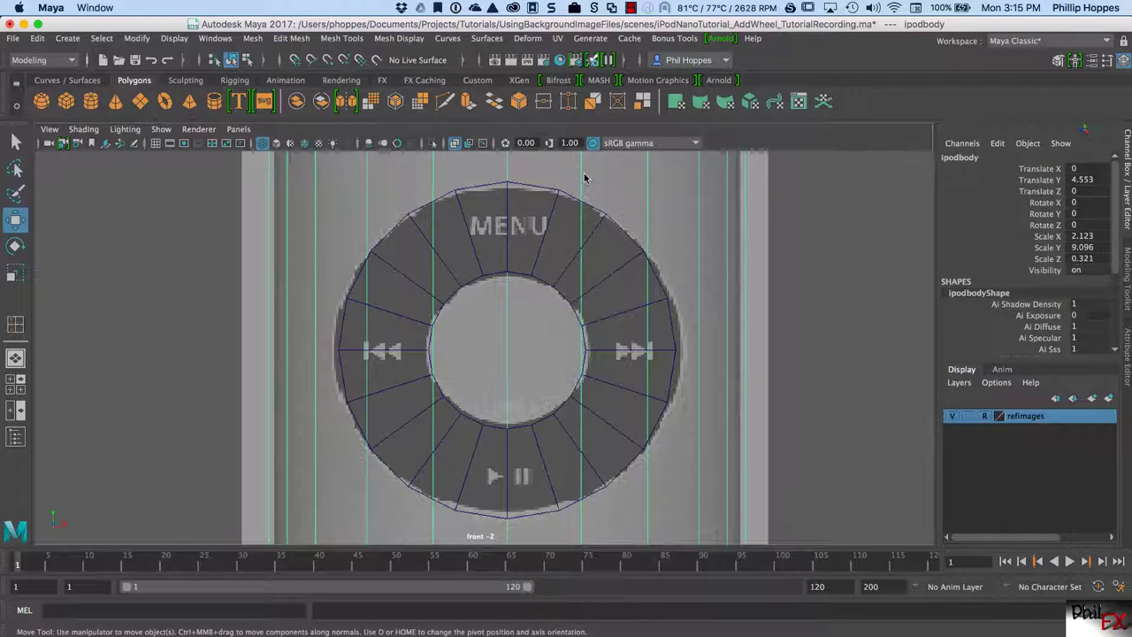
{"action": "right_click_drag", "start_coordinate": [583, 175], "coordinate": [591, 140]}
{"action": "left_click", "coordinate": [580, 175]}
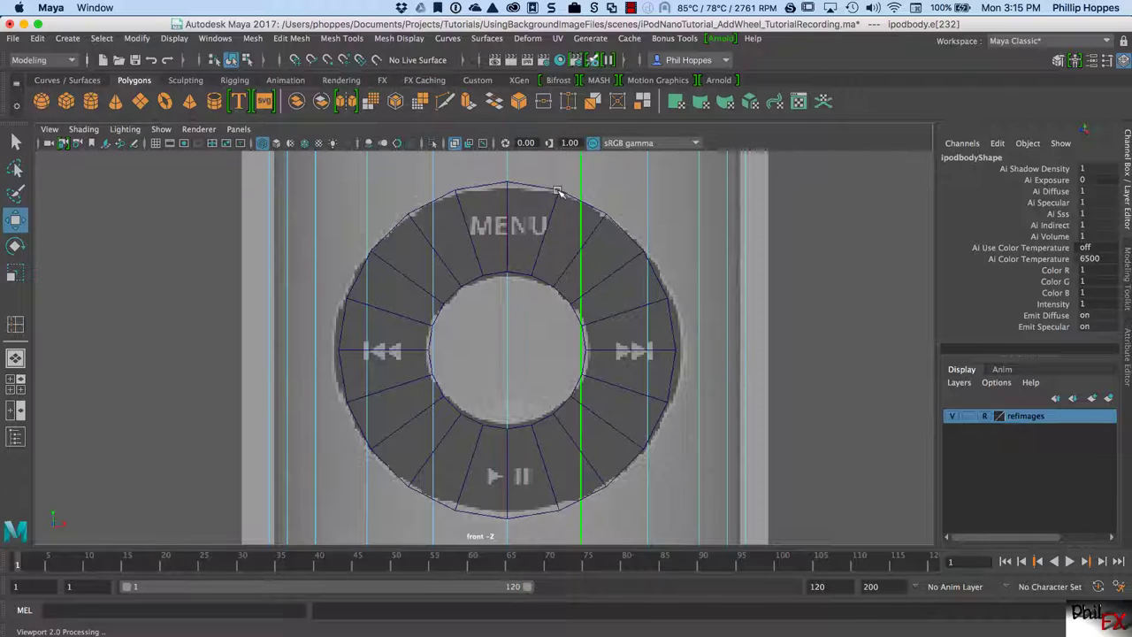
{"action": "left_click", "coordinate": [433, 175]}
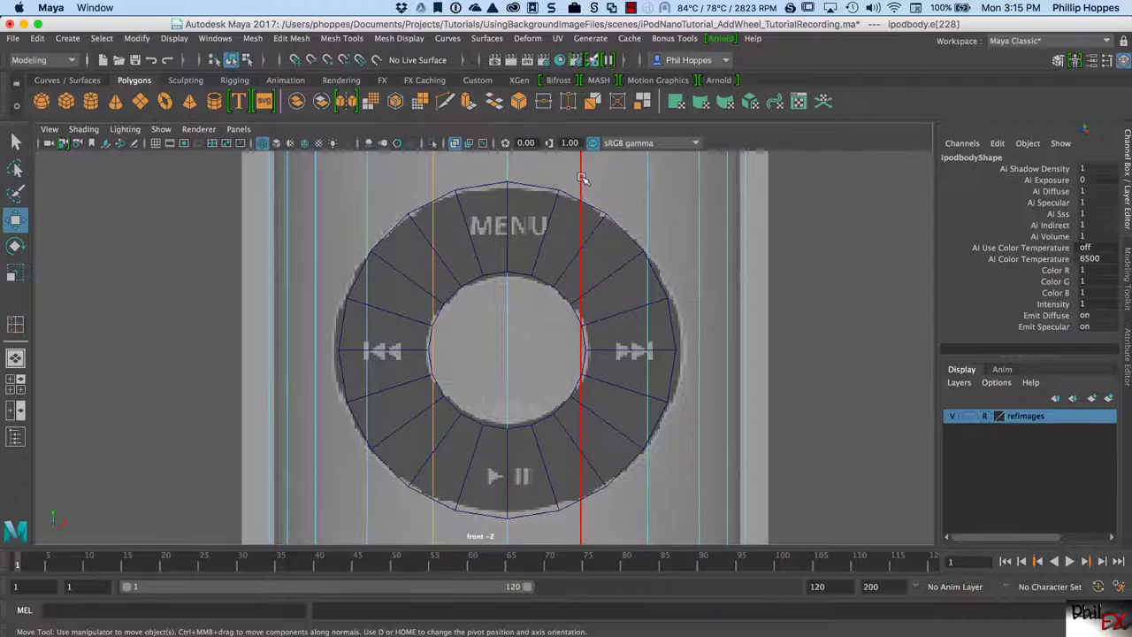
{"action": "left_click", "coordinate": [582, 179]}
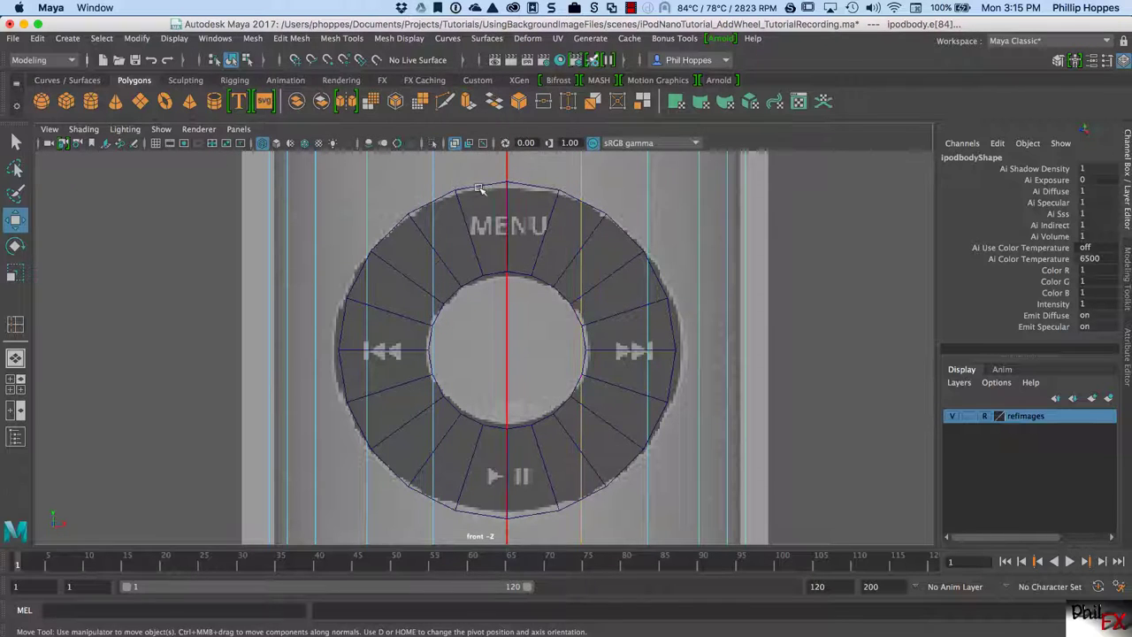
{"action": "left_click", "coordinate": [434, 179]}
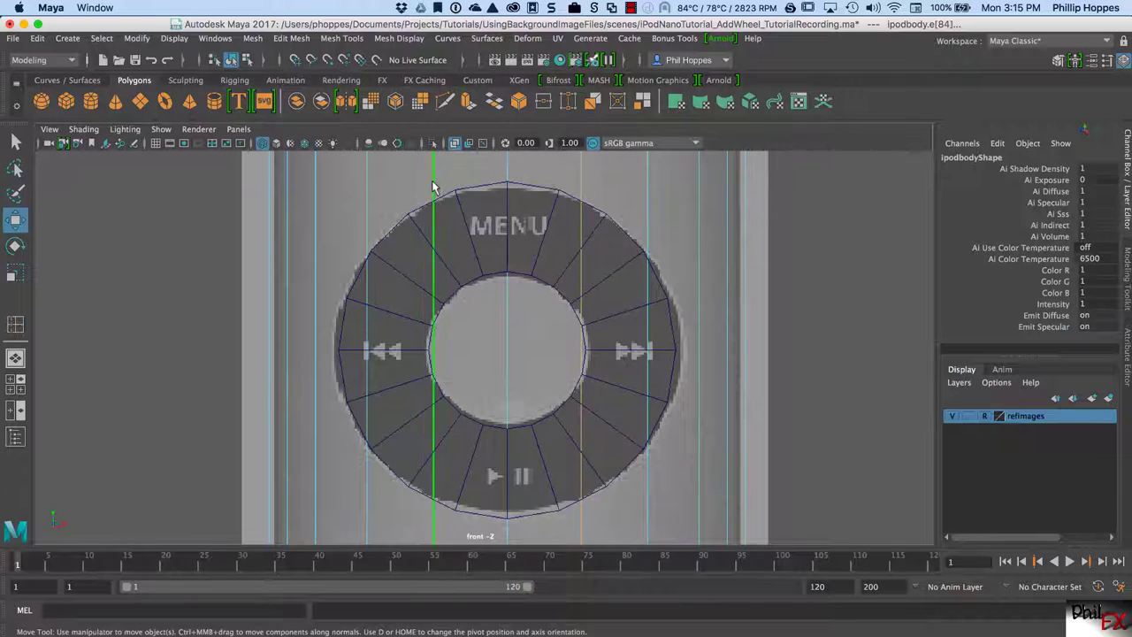
{"action": "left_click", "coordinate": [576, 181]}
{"action": "left_click", "coordinate": [434, 182]}
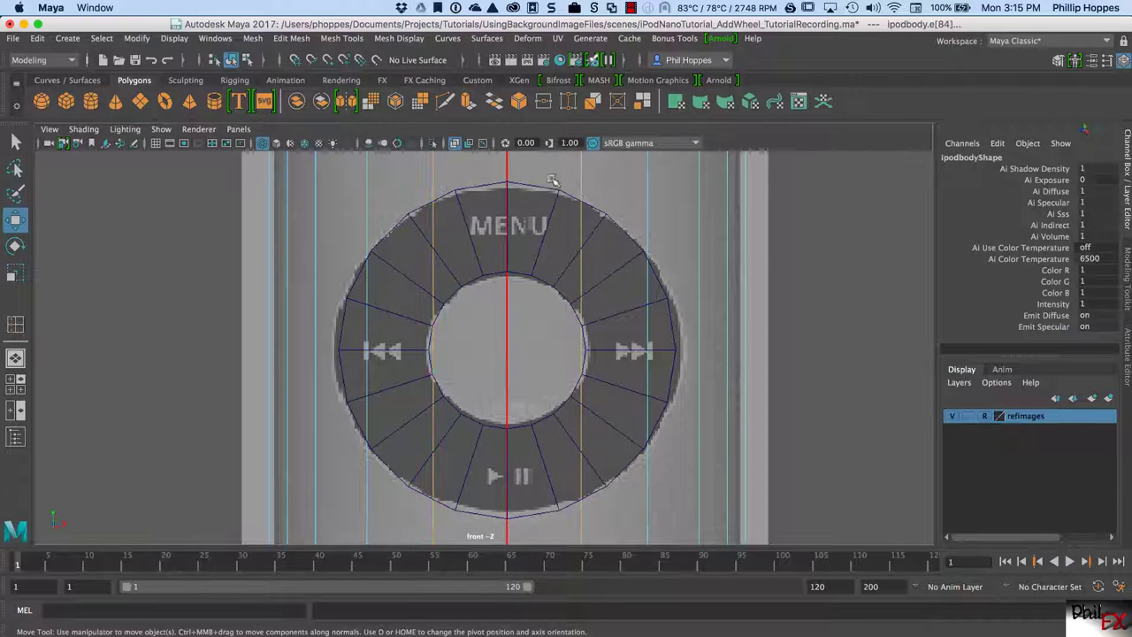
Select the right and left vertical edges beside the wheel, check them in perspective, and re-maximize front view.
{"action": "left_click", "coordinate": [820, 210]}
{"action": "left_click", "coordinate": [580, 189]}
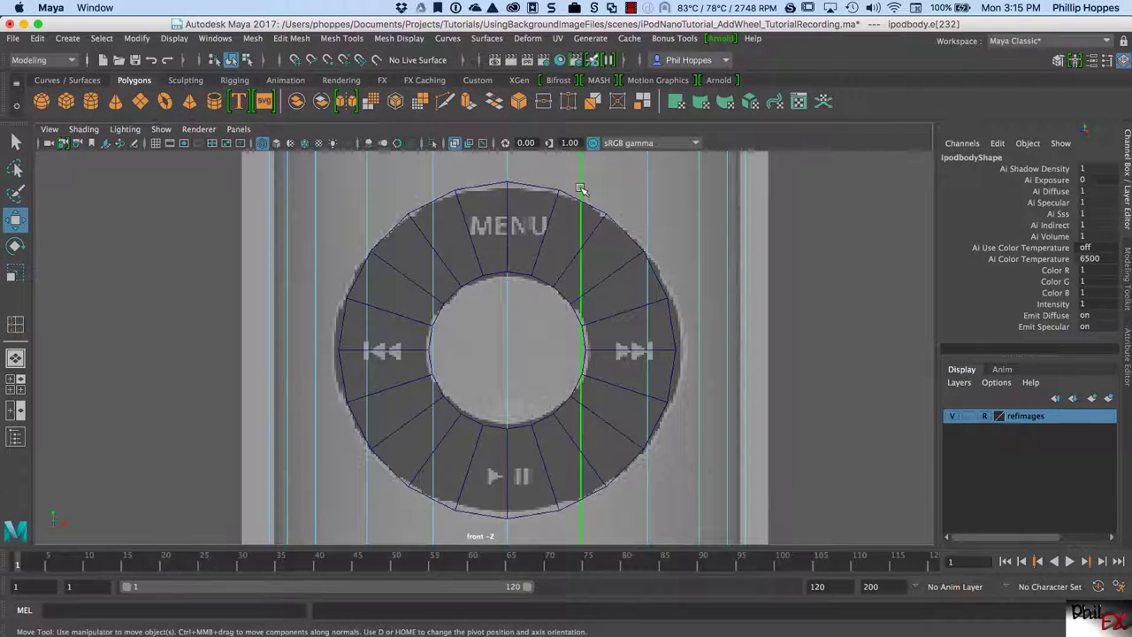
{"action": "left_click", "coordinate": [778, 197]}
{"action": "left_click", "coordinate": [580, 189]}
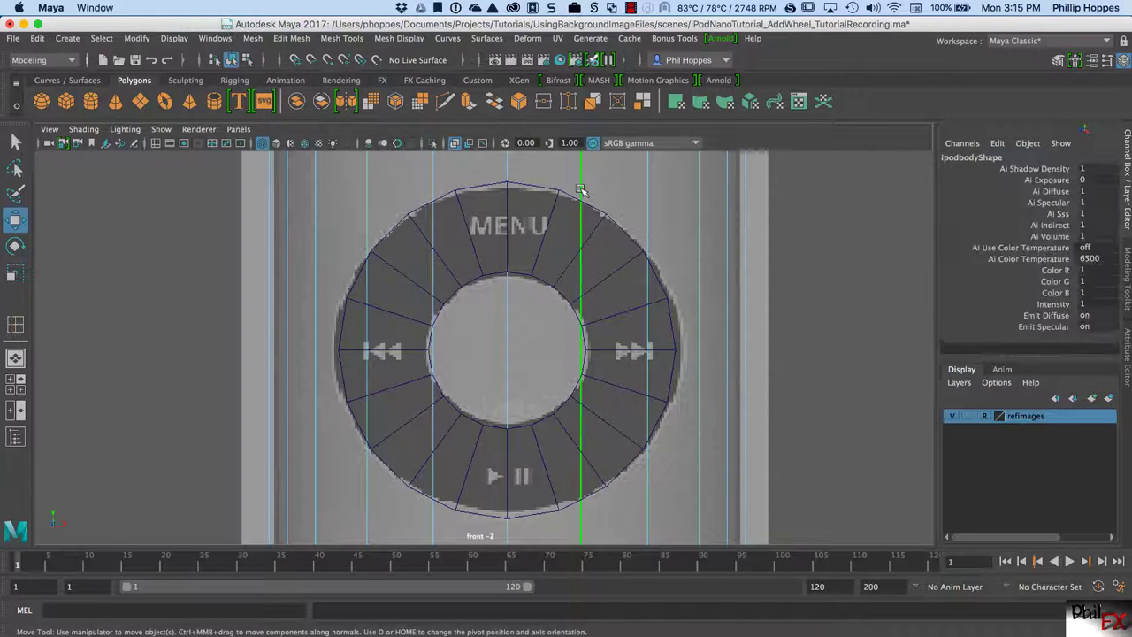
{"action": "left_click", "coordinate": [433, 187], "text": "shift"}
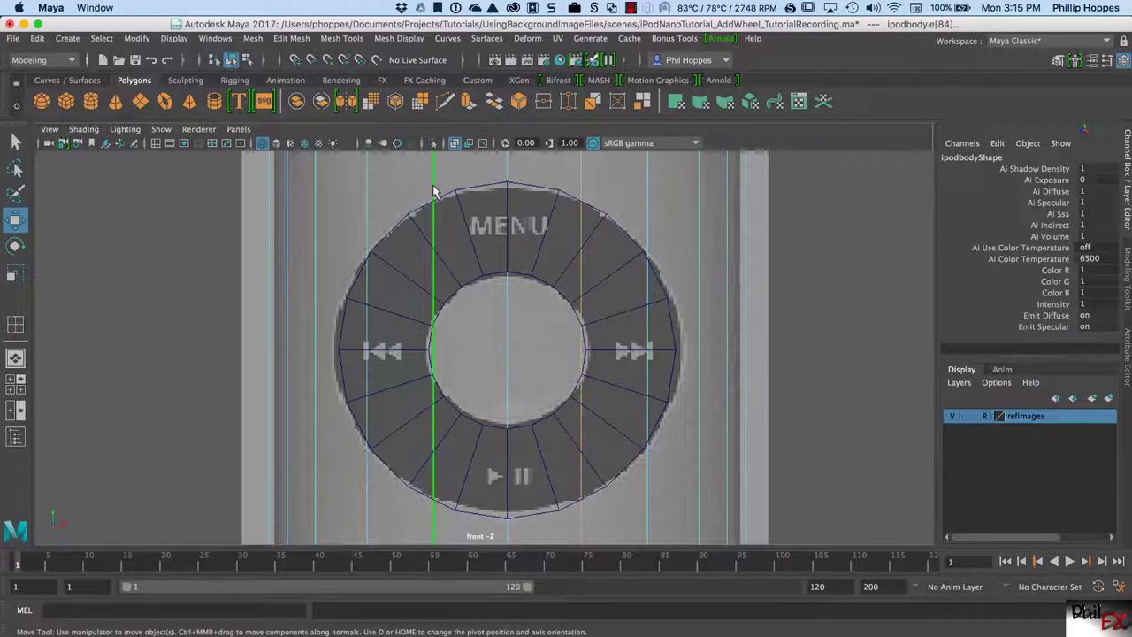
{"action": "key", "text": "space"}
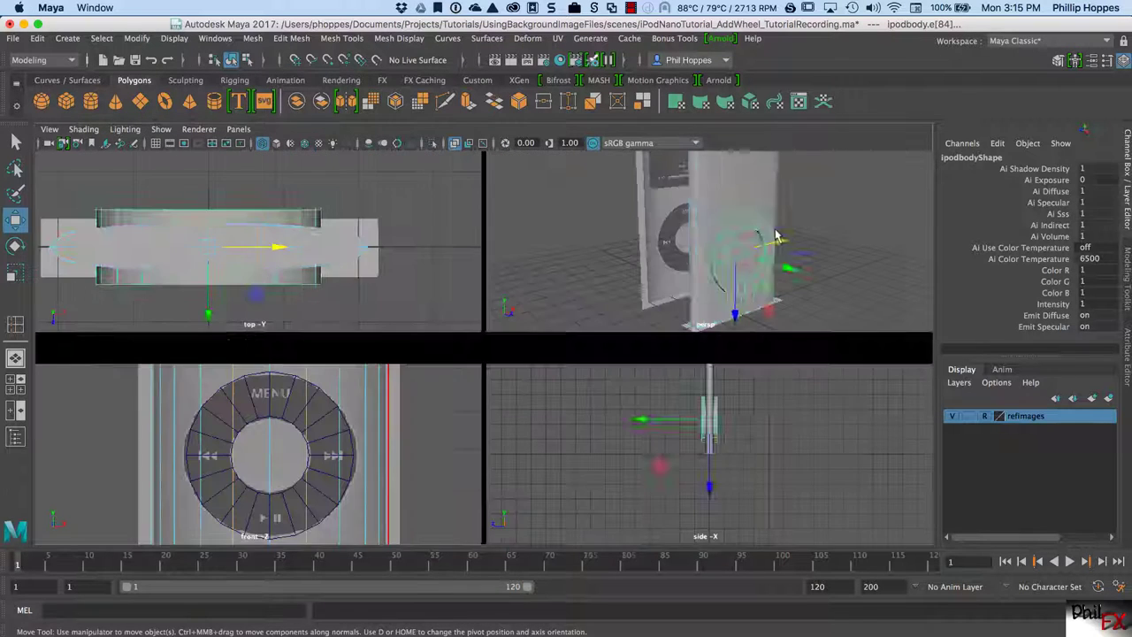
{"action": "left_click_drag", "start_coordinate": [790, 229], "coordinate": [773, 266], "text": "alt"}
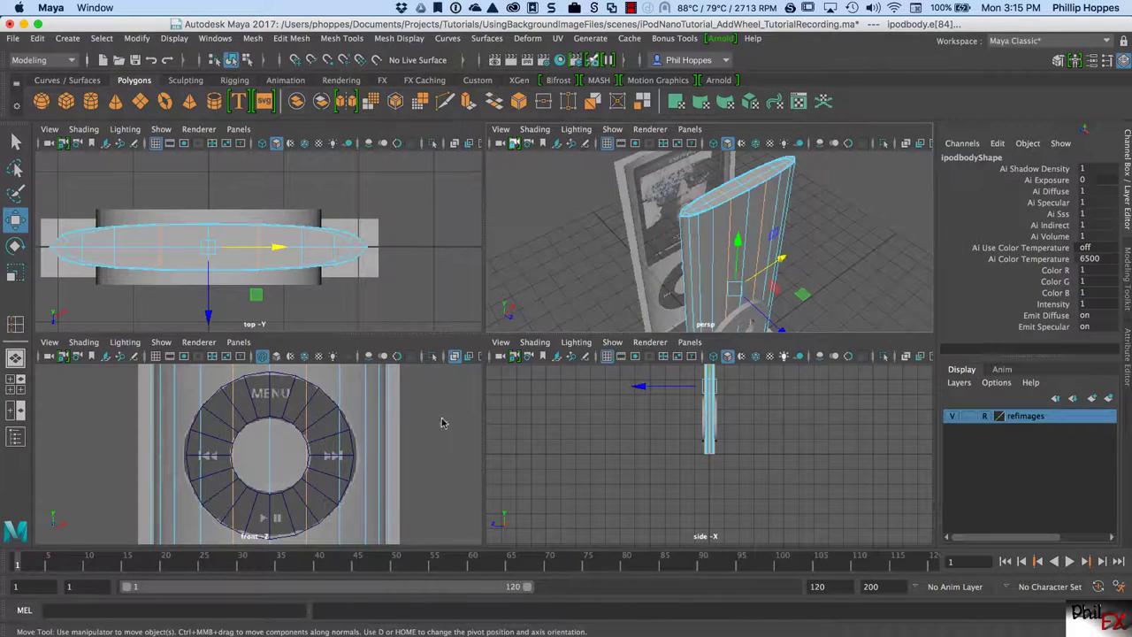
{"action": "key", "text": "space"}
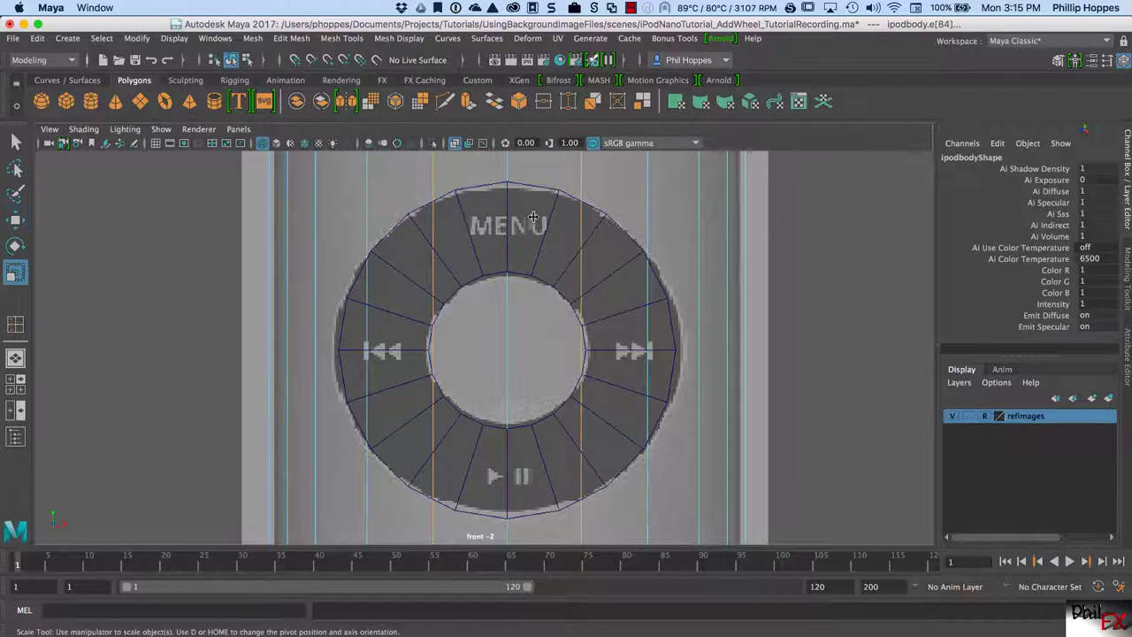
Scale the selected vertical edges inward along X toward the sides of the click wheel.
{"action": "key", "text": "r"}
{"action": "scroll", "coordinate": [540, 235], "scroll_direction": "down", "scroll_amount": 2}
{"action": "scroll", "coordinate": [539, 236], "scroll_direction": "down", "scroll_amount": 2}
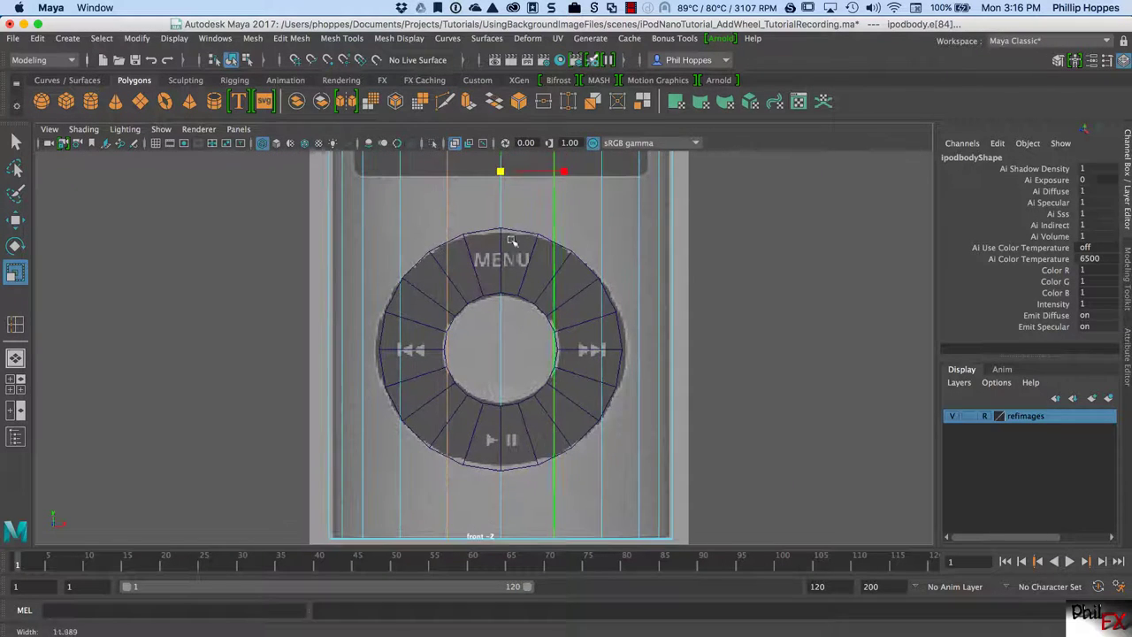
{"action": "left_click_drag", "start_coordinate": [563, 174], "coordinate": [544, 180]}
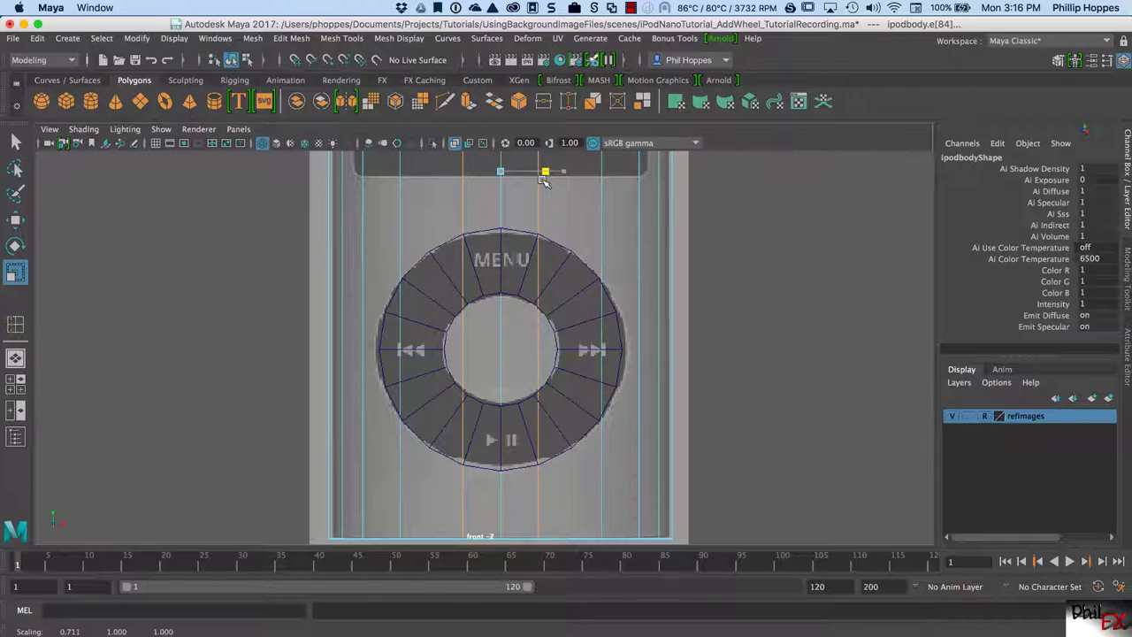
{"action": "left_click_drag", "start_coordinate": [544, 180], "coordinate": [546, 182]}
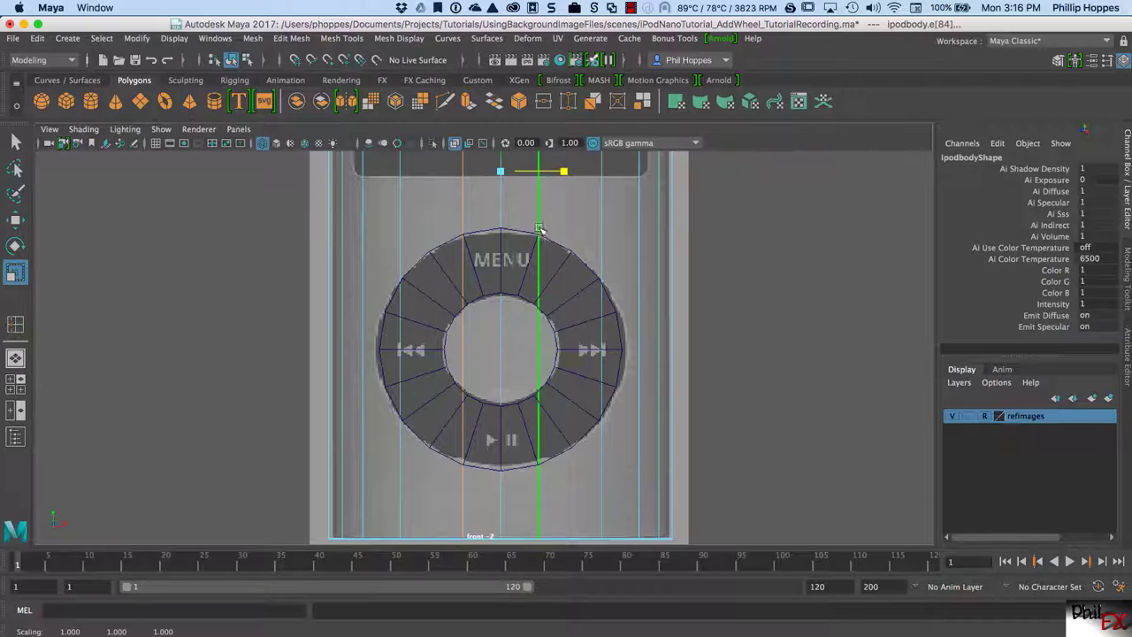
Select the edge pair at the wheel's left and right rims and squeeze them in to the rim.
{"action": "left_click", "coordinate": [470, 236]}
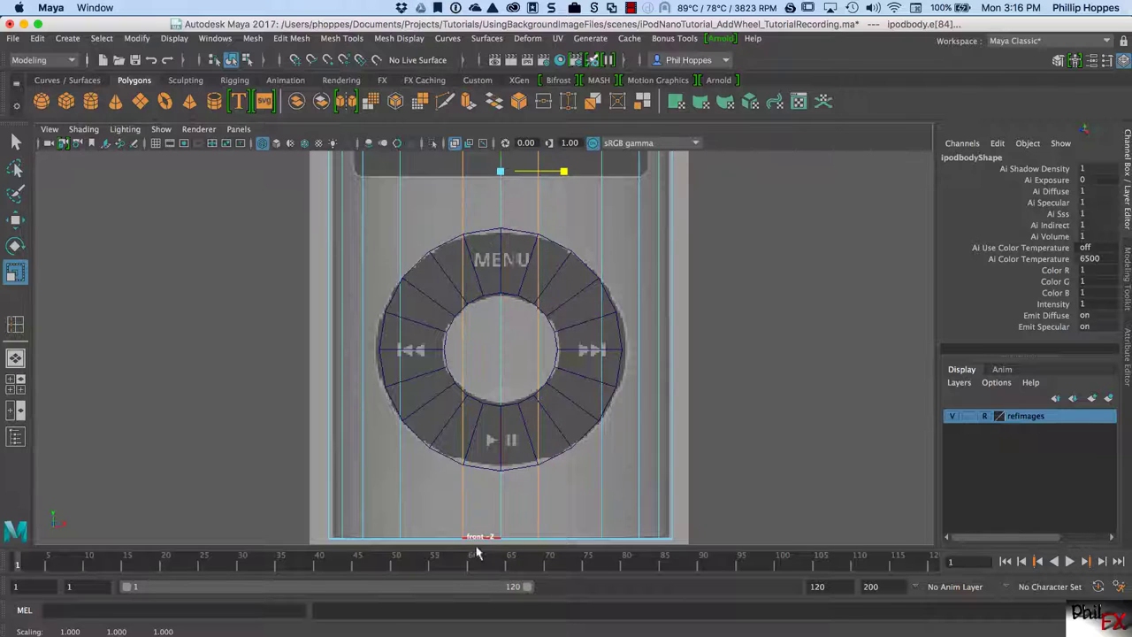
{"action": "left_click", "coordinate": [538, 466]}
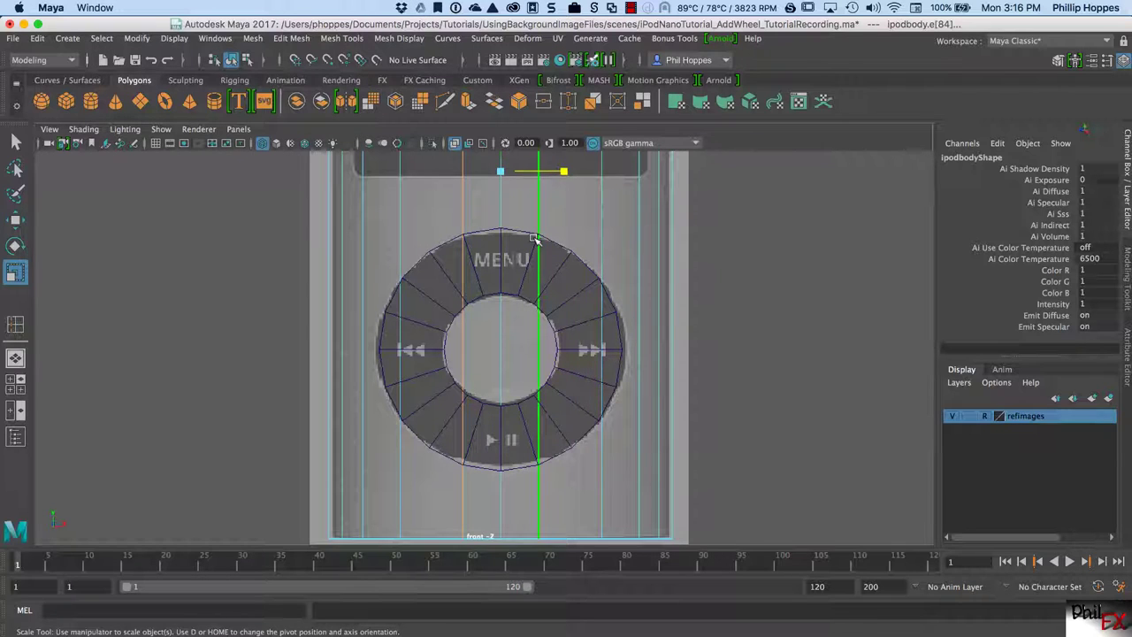
{"action": "left_click", "coordinate": [602, 247]}
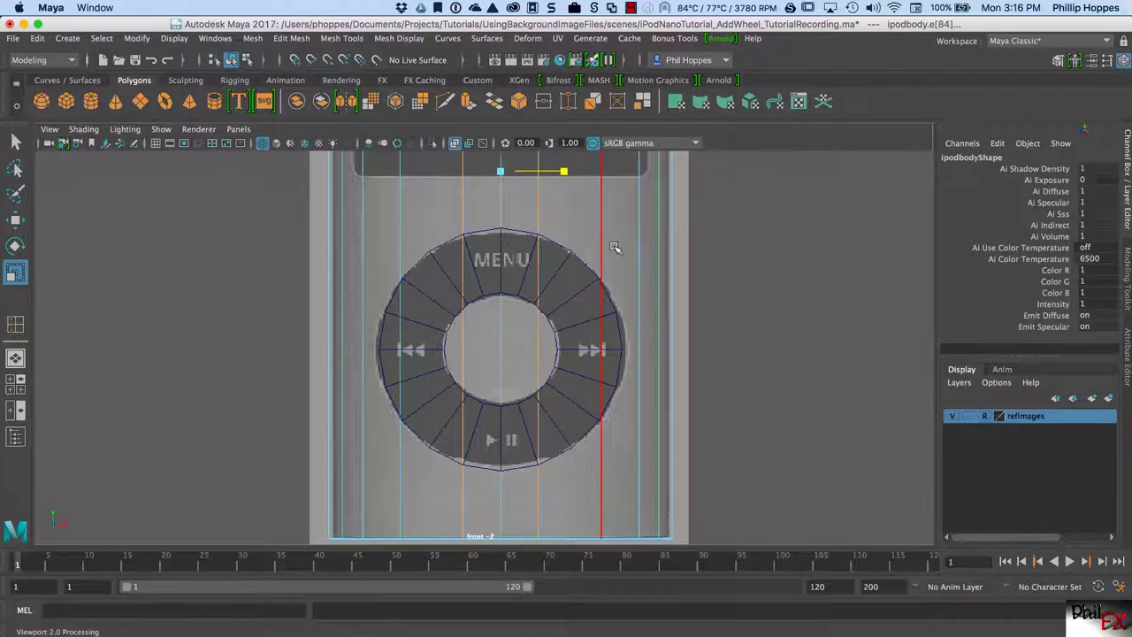
{"action": "left_click", "coordinate": [716, 259]}
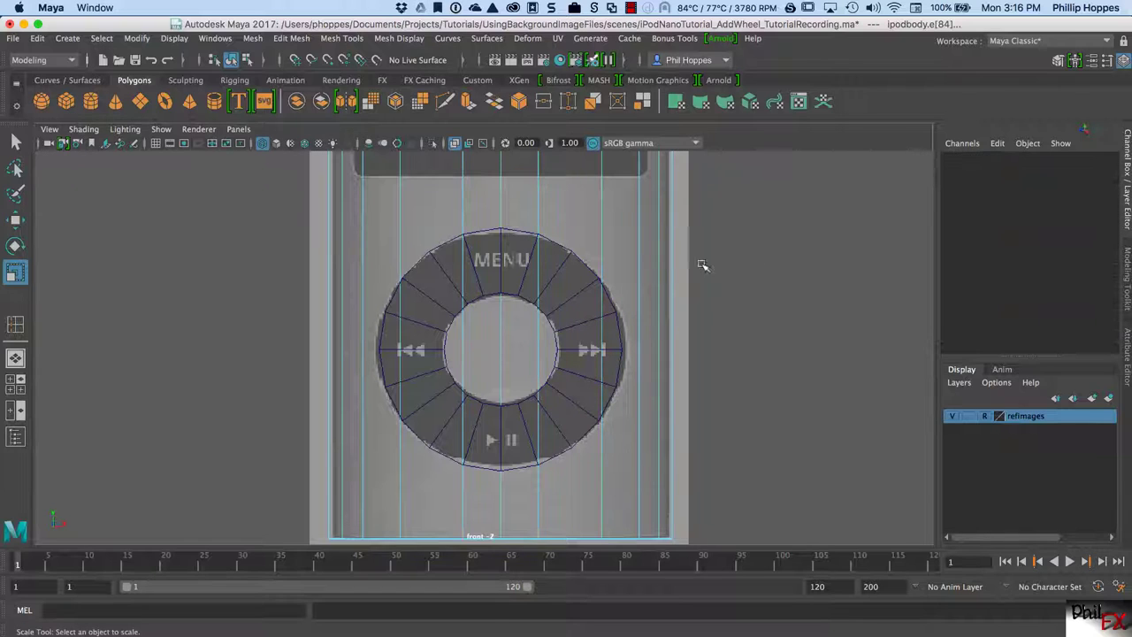
{"action": "left_click", "coordinate": [600, 235]}
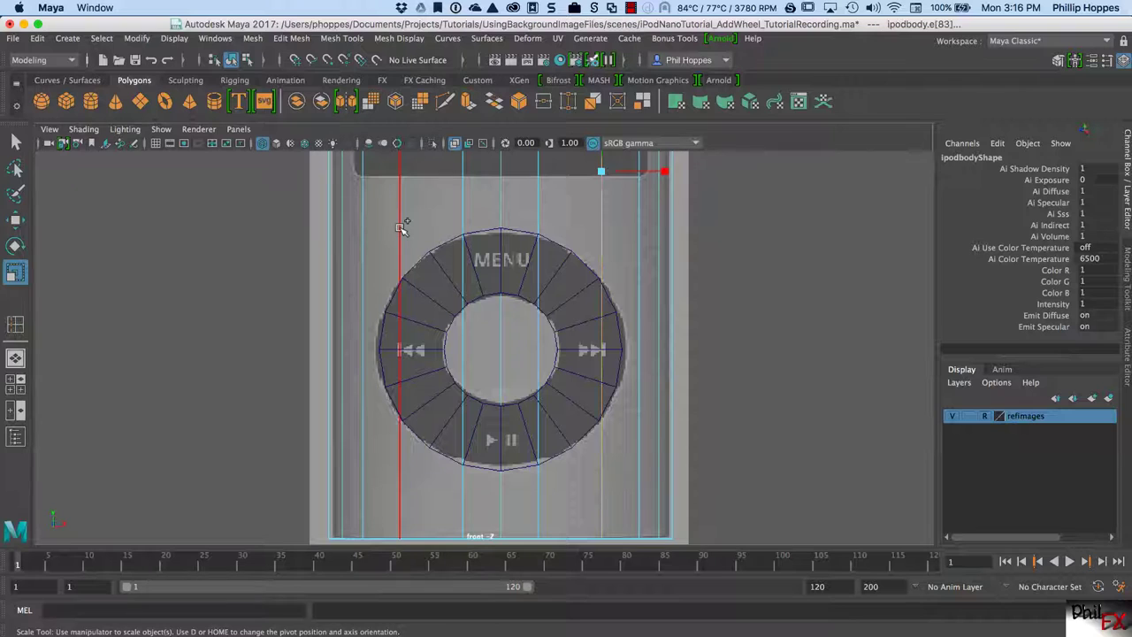
{"action": "left_click", "coordinate": [399, 228], "text": "shift"}
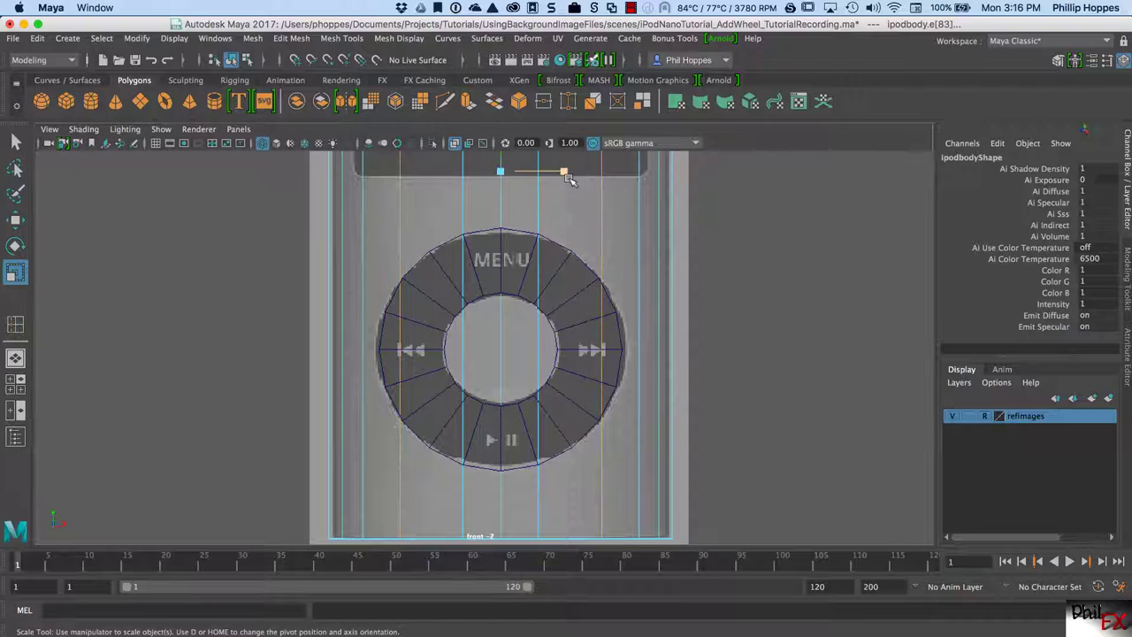
{"action": "left_click_drag", "start_coordinate": [565, 169], "coordinate": [566, 174]}
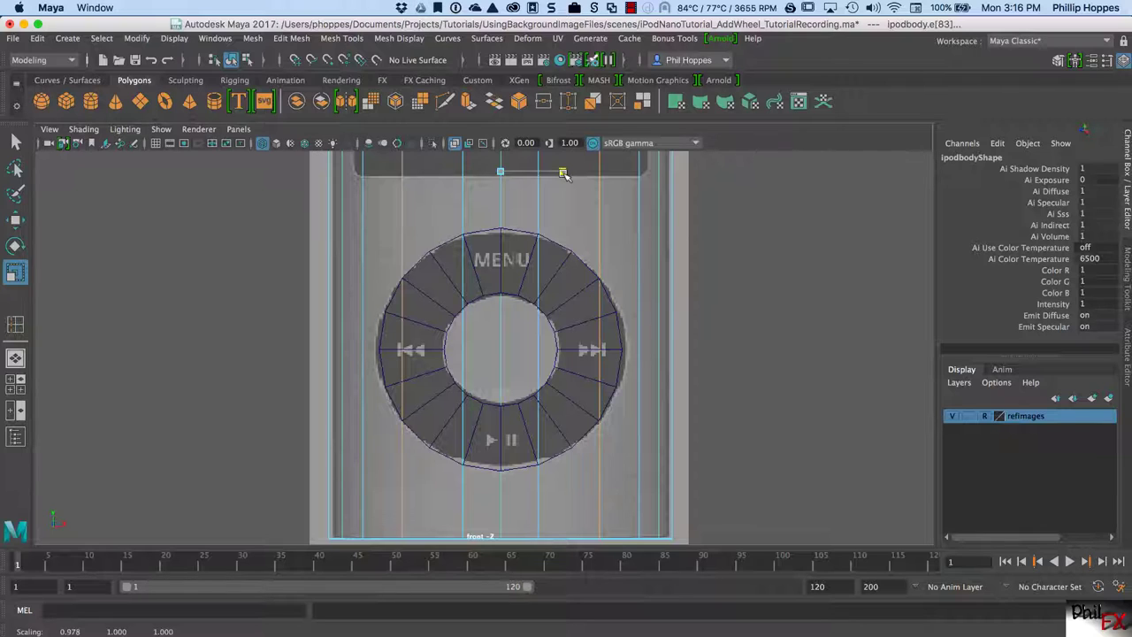
{"action": "left_click_drag", "start_coordinate": [564, 173], "coordinate": [564, 172]}
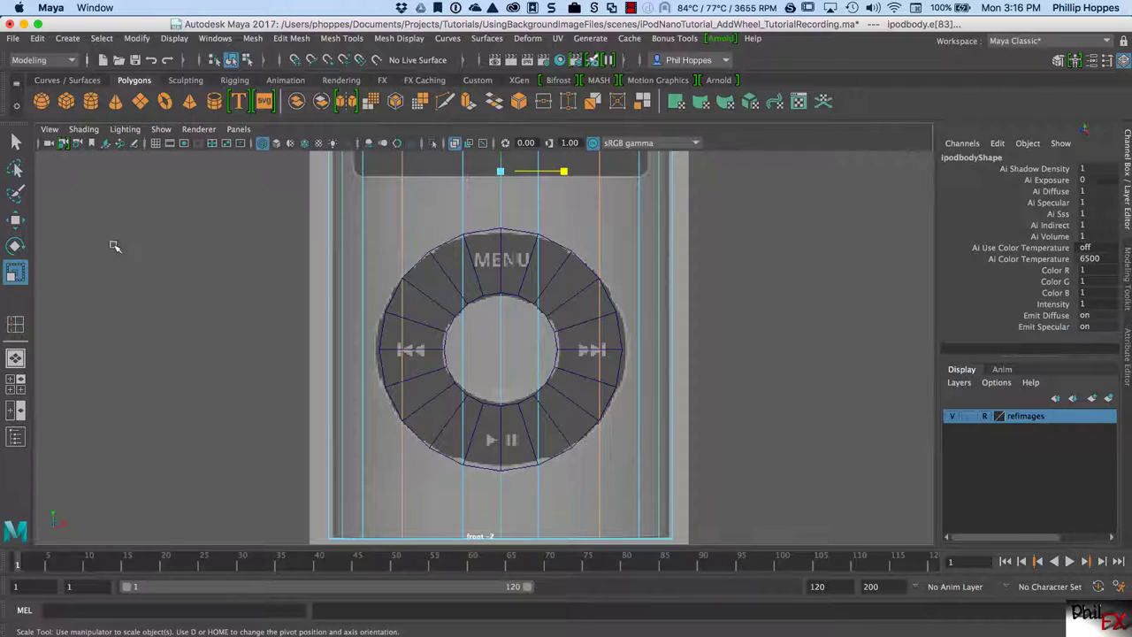
{"action": "left_click", "coordinate": [15, 142]}
{"action": "left_click", "coordinate": [432, 306]}
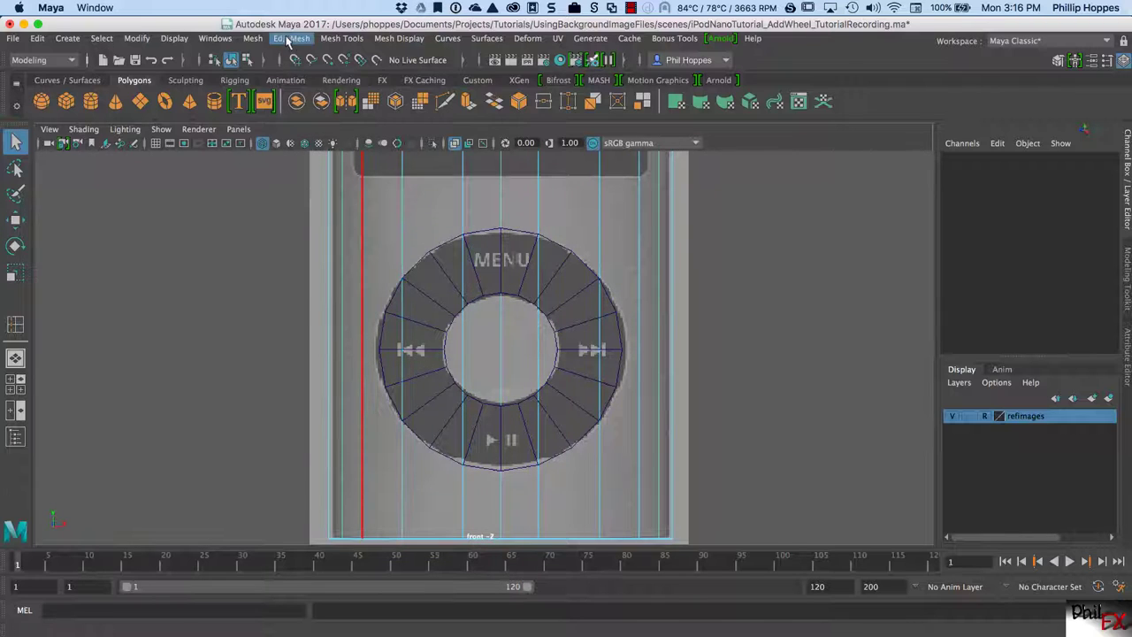
Tear off Mesh Tools as a floating panel and insert an edge loop just above the click wheel.
{"action": "left_click", "coordinate": [324, 41]}
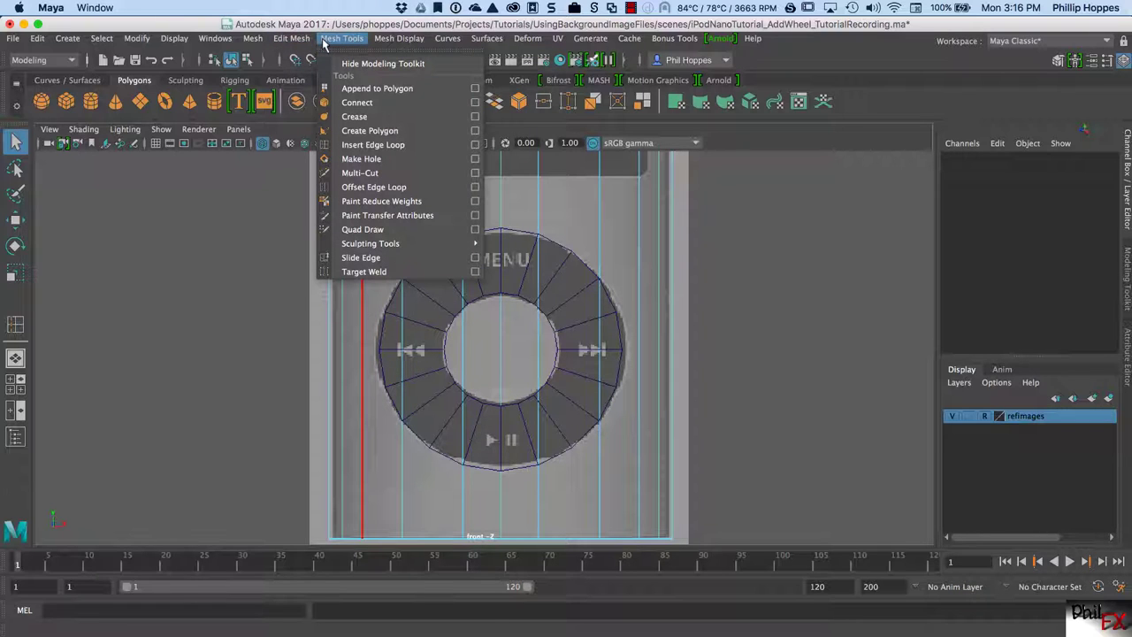
{"action": "left_click", "coordinate": [393, 50]}
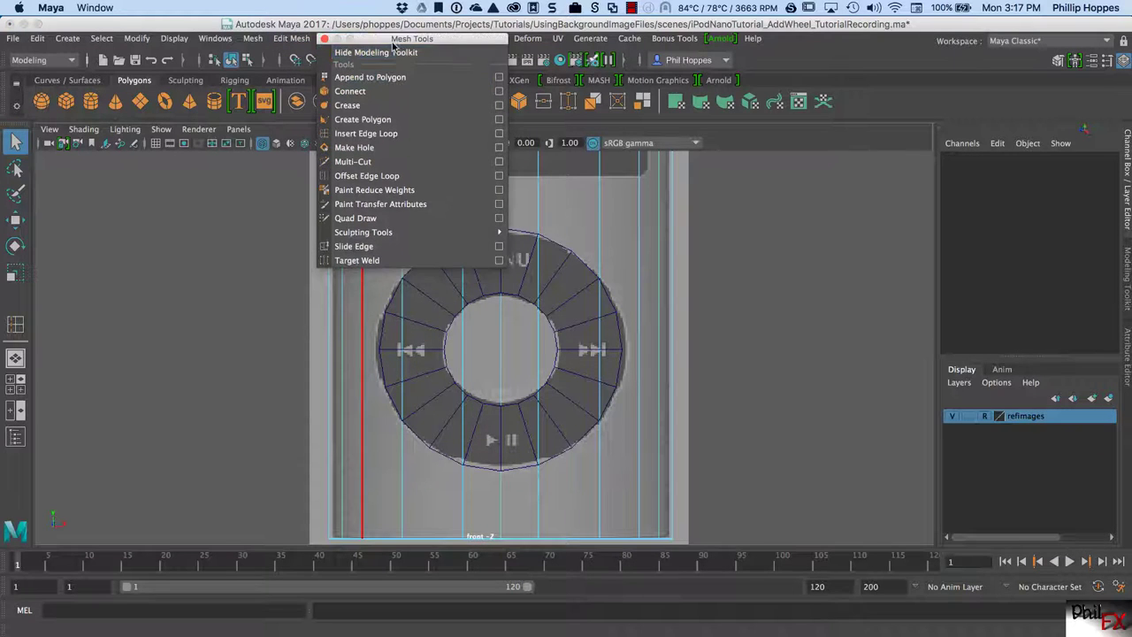
{"action": "left_click_drag", "start_coordinate": [393, 46], "coordinate": [888, 120]}
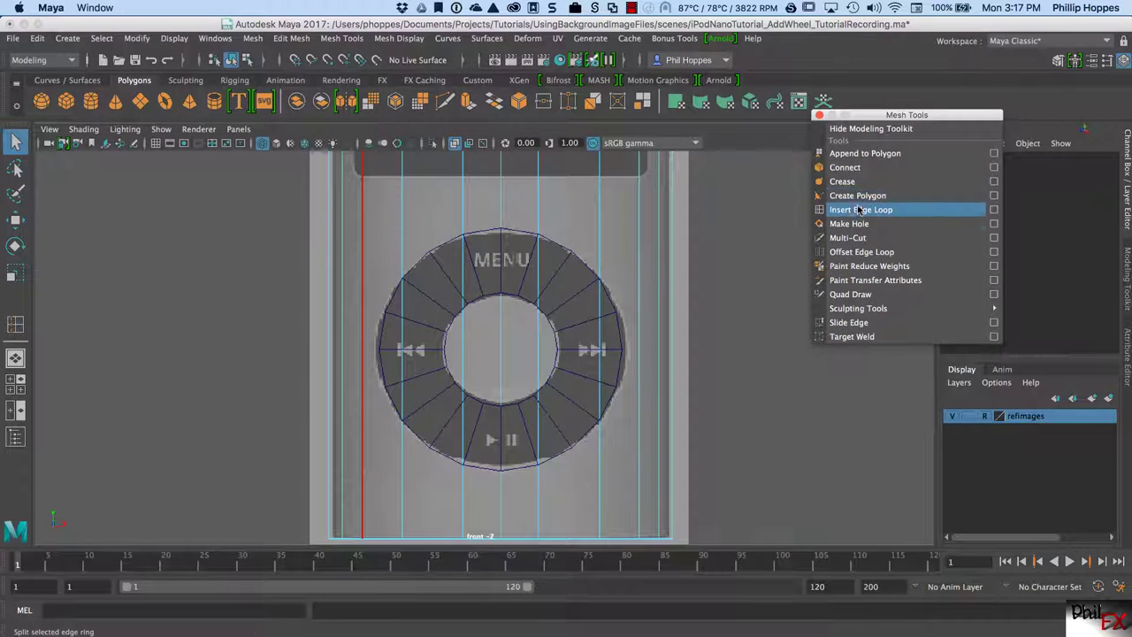
{"action": "left_click", "coordinate": [856, 210]}
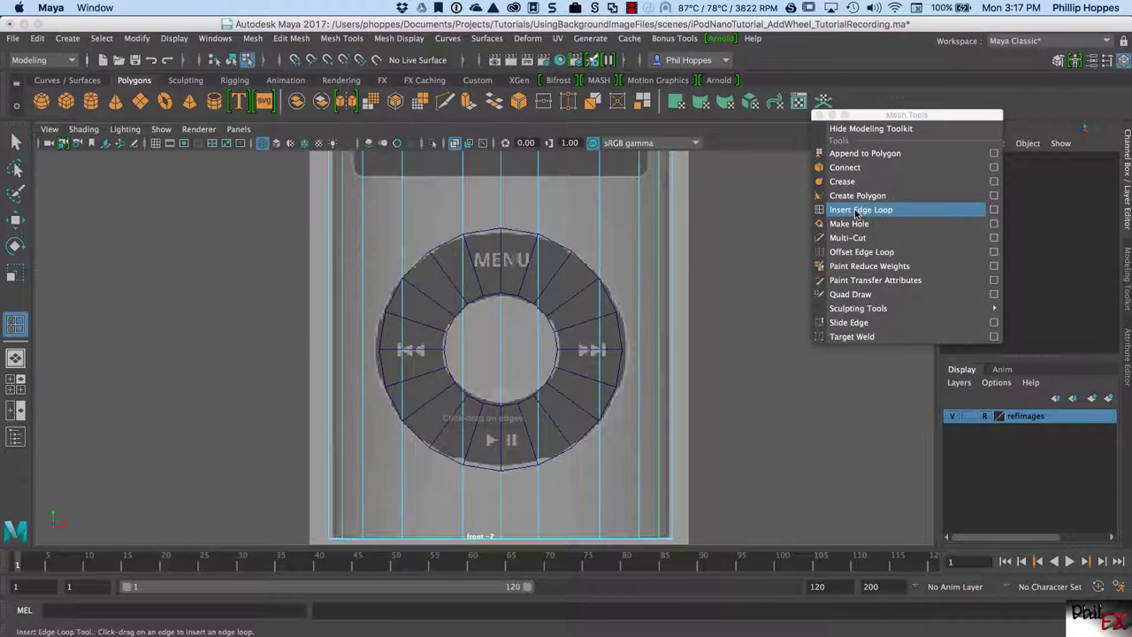
{"action": "left_click", "coordinate": [462, 176]}
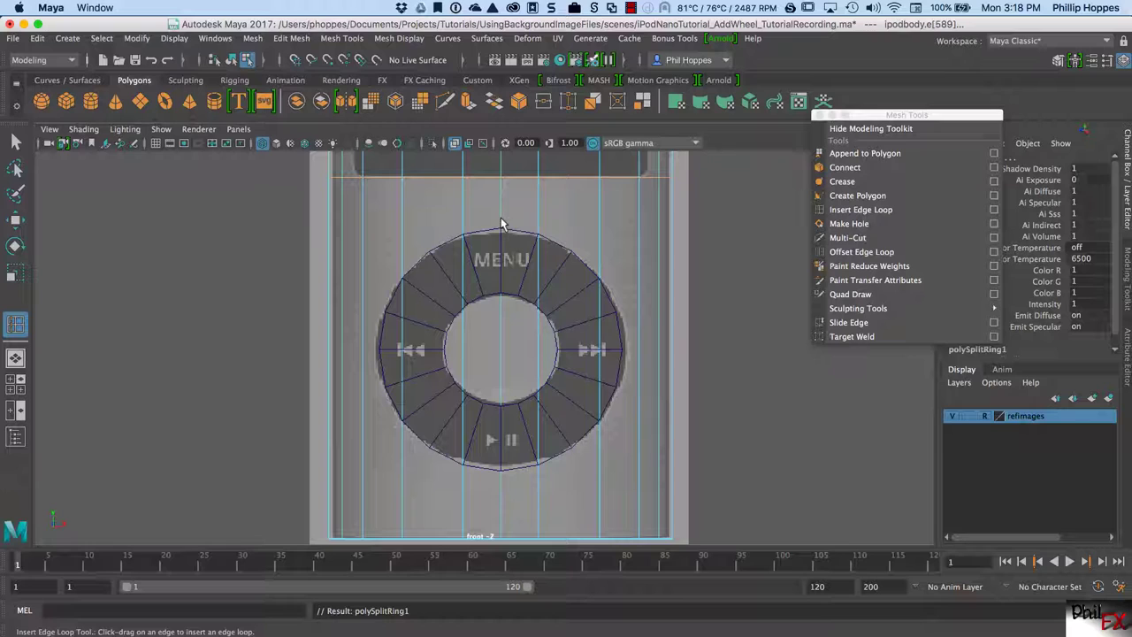
Add edge loops near the top of the body and below the wheel.
{"action": "left_click_drag", "start_coordinate": [500, 223], "coordinate": [503, 224]}
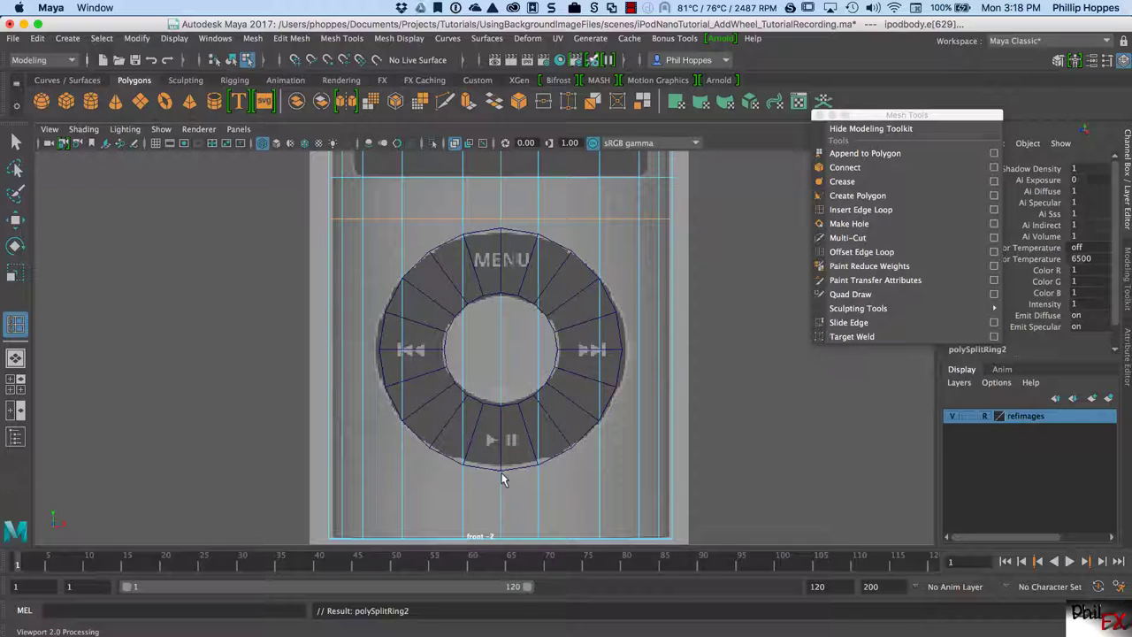
{"action": "left_click_drag", "start_coordinate": [501, 483], "coordinate": [501, 482]}
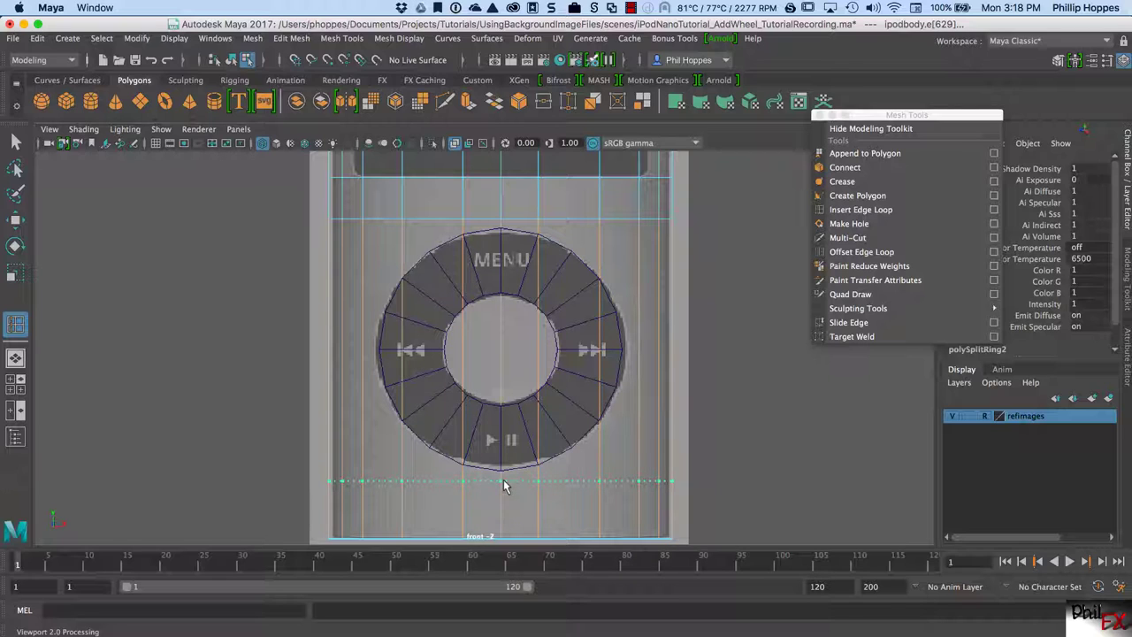
{"action": "left_click_drag", "start_coordinate": [504, 486], "coordinate": [504, 485]}
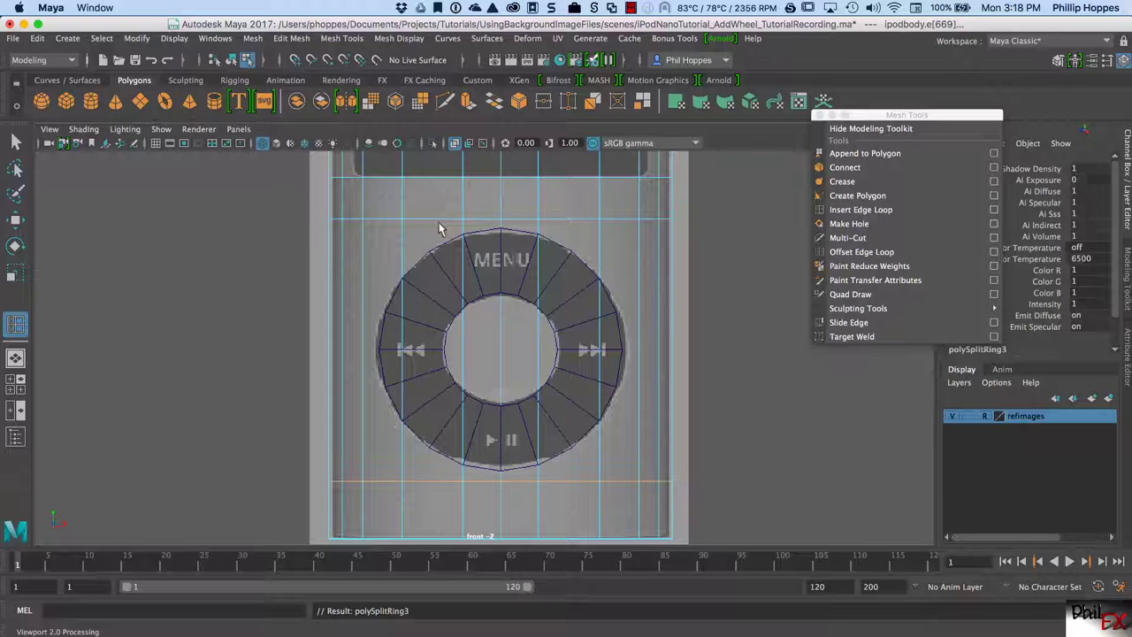
Reactivate Insert Edge Loop and add more vertical loops through the body, sliding one slightly left.
{"action": "key", "text": "g"}
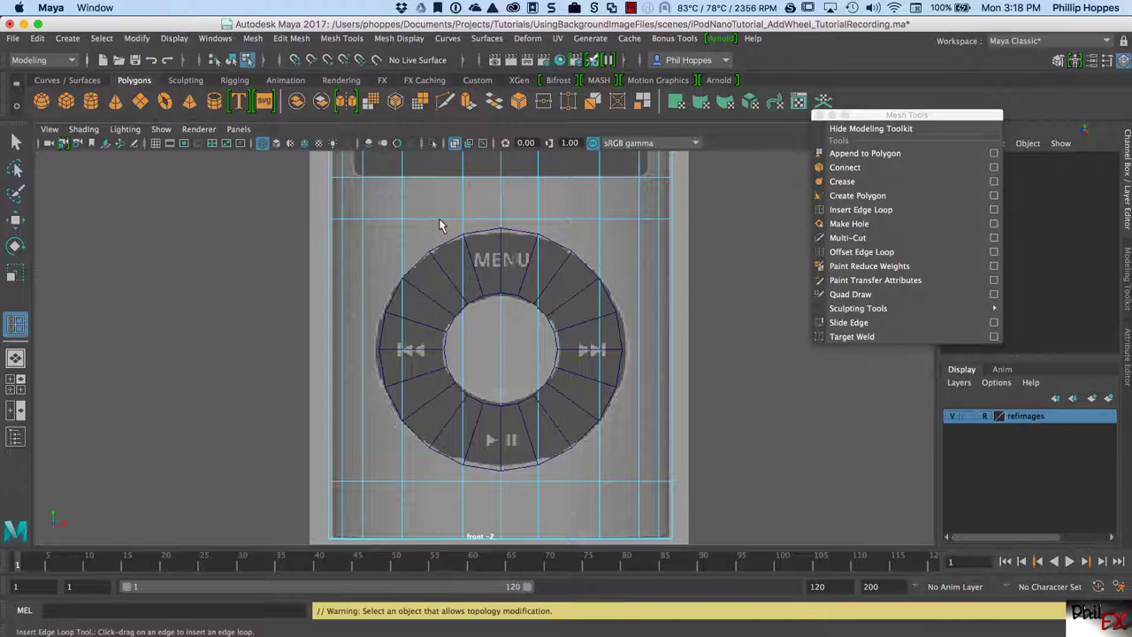
{"action": "left_click", "coordinate": [853, 209]}
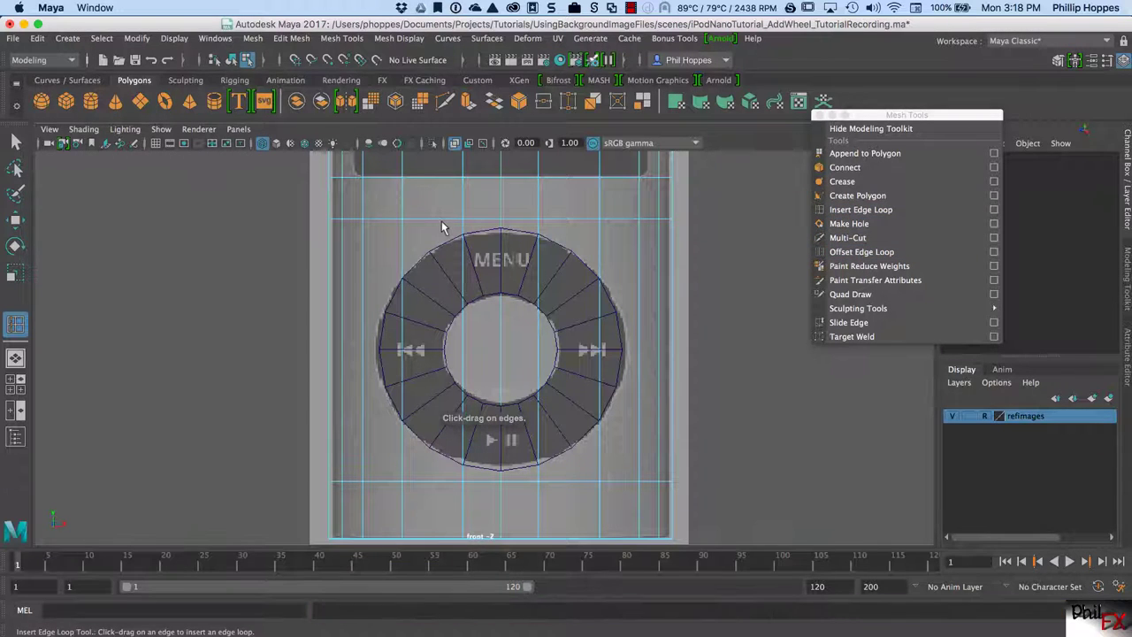
{"action": "left_click", "coordinate": [438, 224]}
{"action": "left_click_drag", "start_coordinate": [437, 224], "coordinate": [431, 225]}
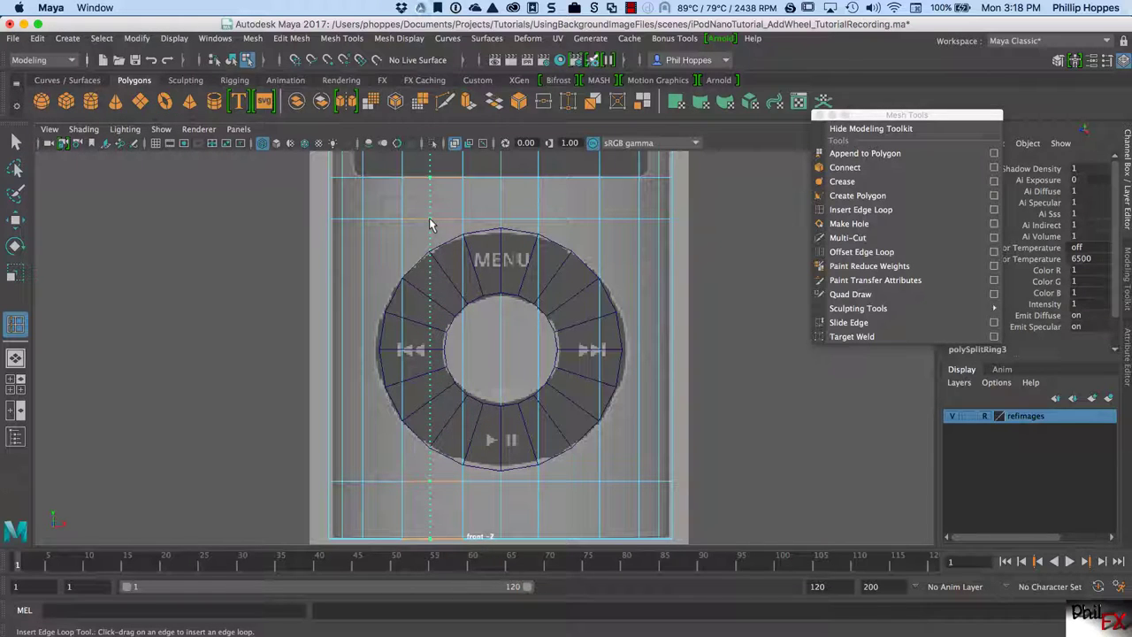
{"action": "left_click_drag", "start_coordinate": [430, 224], "coordinate": [431, 224]}
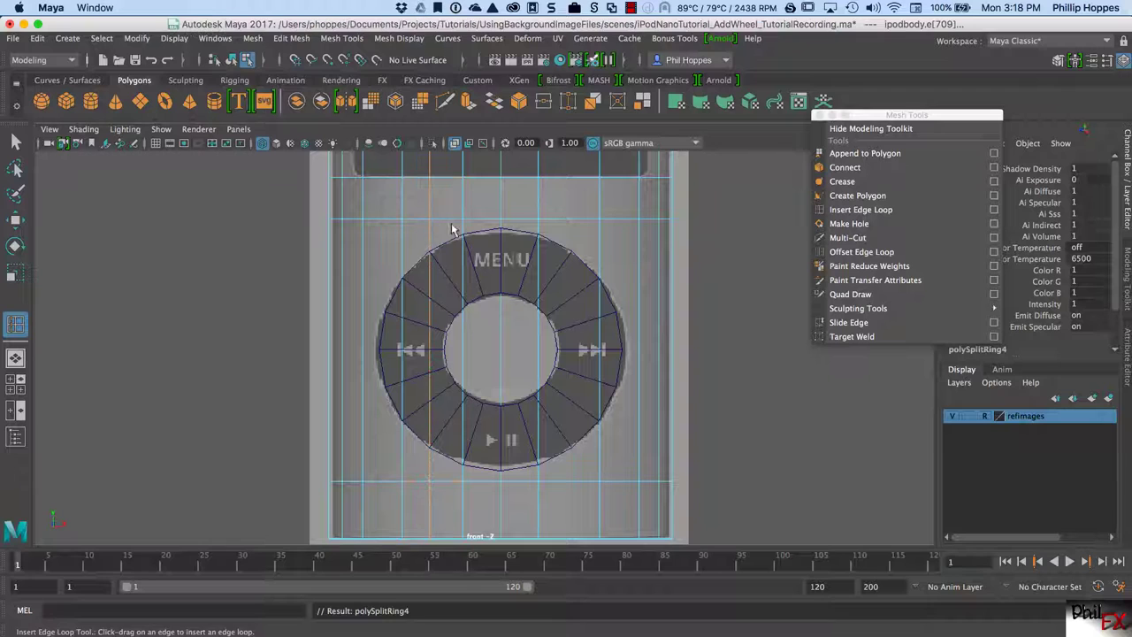
{"action": "left_click", "coordinate": [570, 227]}
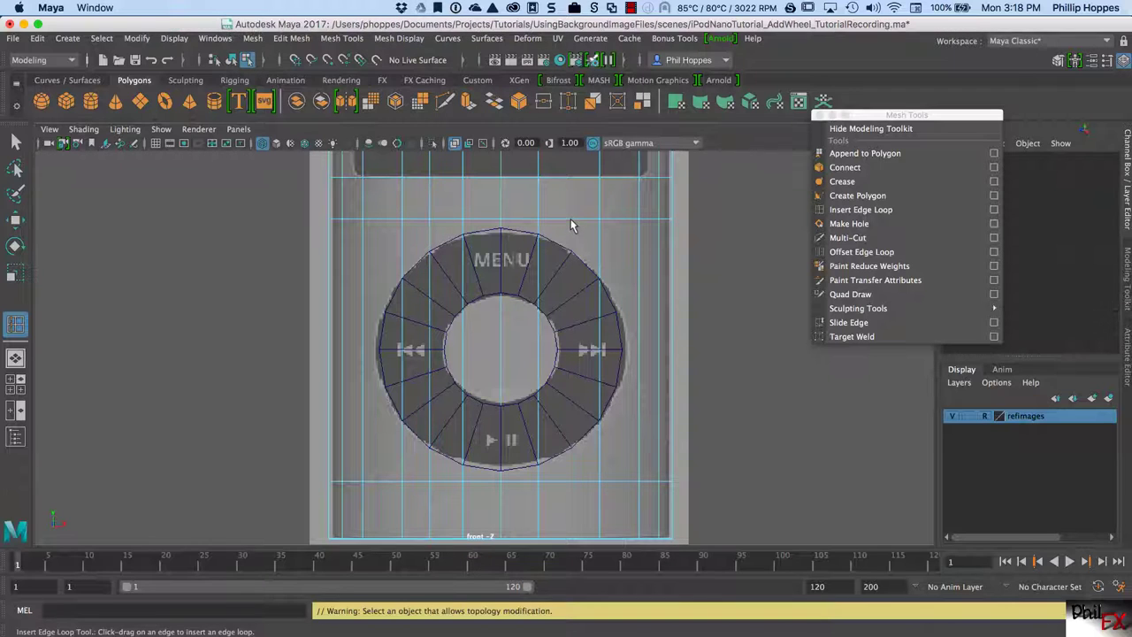
{"action": "left_click_drag", "start_coordinate": [570, 225], "coordinate": [572, 226]}
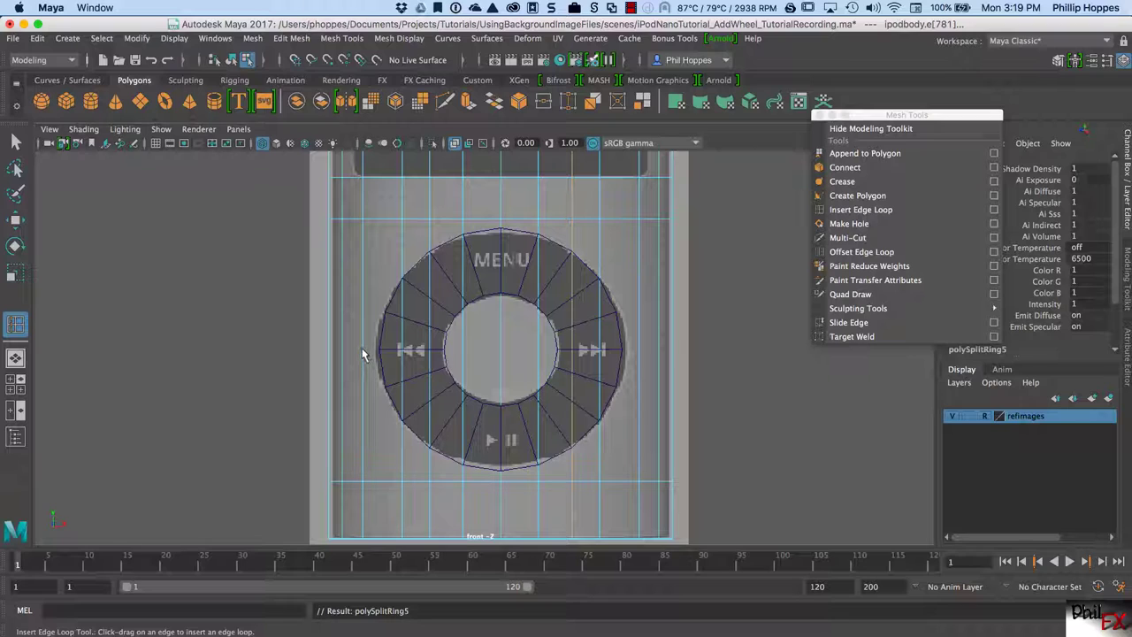
Add horizontal edge loops across the wheel's middle, upper part, top, lower part and bottom.
{"action": "left_click_drag", "start_coordinate": [361, 353], "coordinate": [364, 356]}
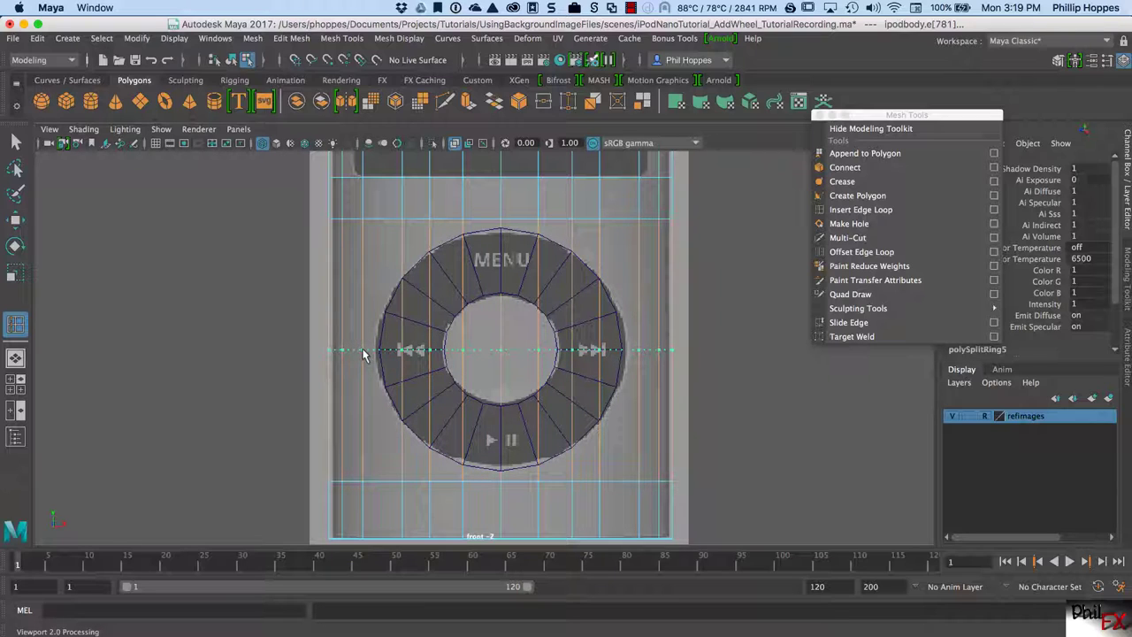
{"action": "left_click_drag", "start_coordinate": [362, 353], "coordinate": [362, 354]}
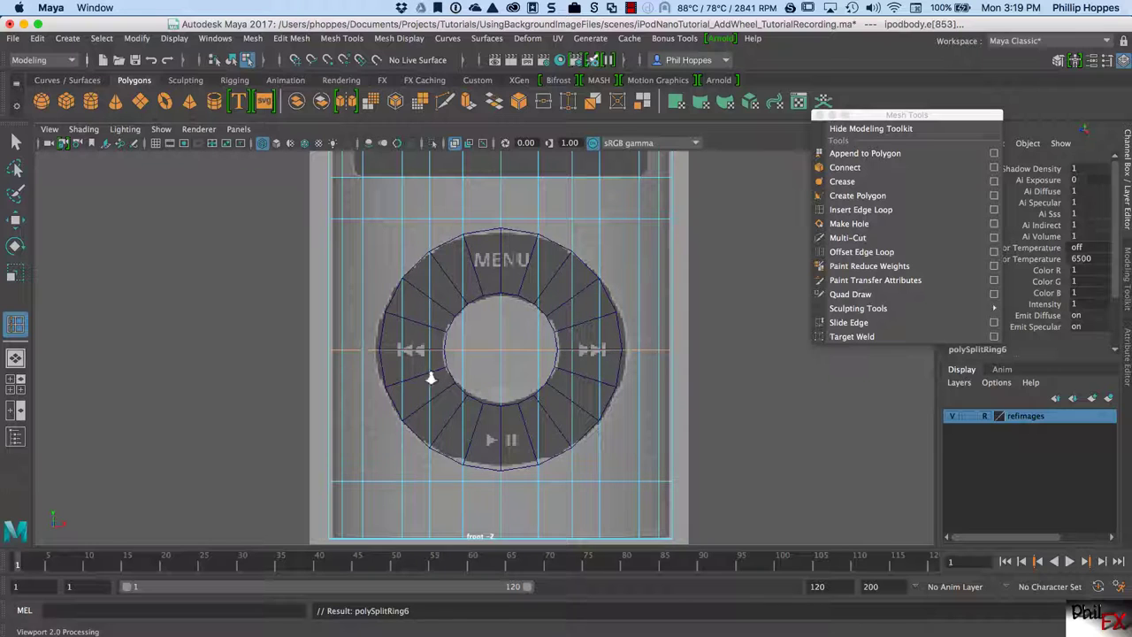
{"action": "scroll", "coordinate": [431, 378], "scroll_direction": "up", "scroll_amount": 5}
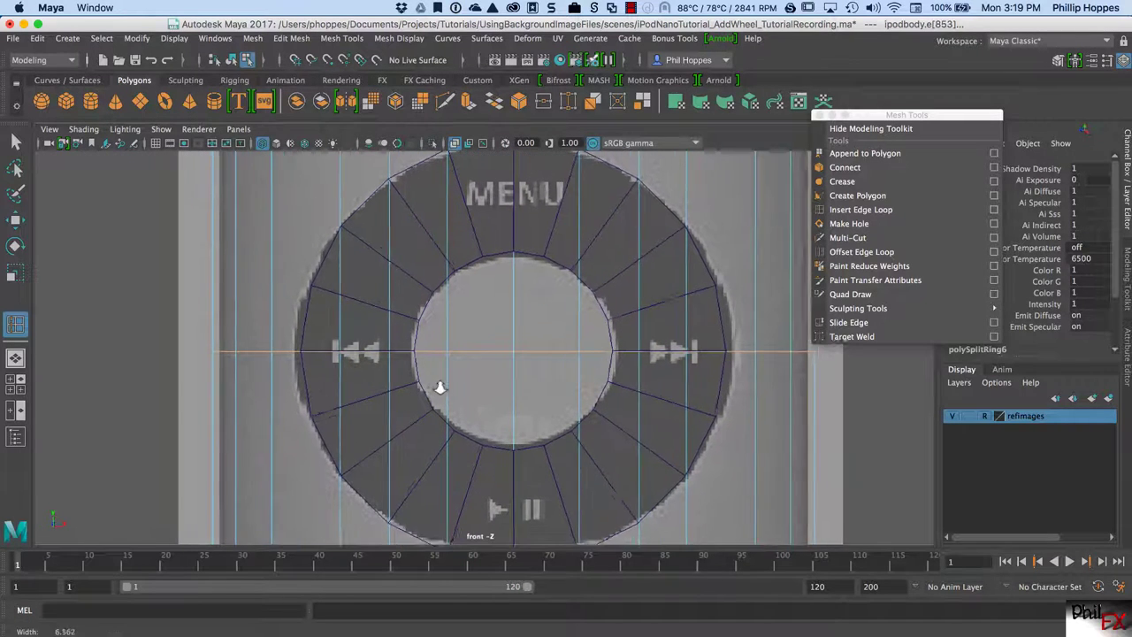
{"action": "scroll", "coordinate": [439, 386], "scroll_direction": "up", "scroll_amount": 1}
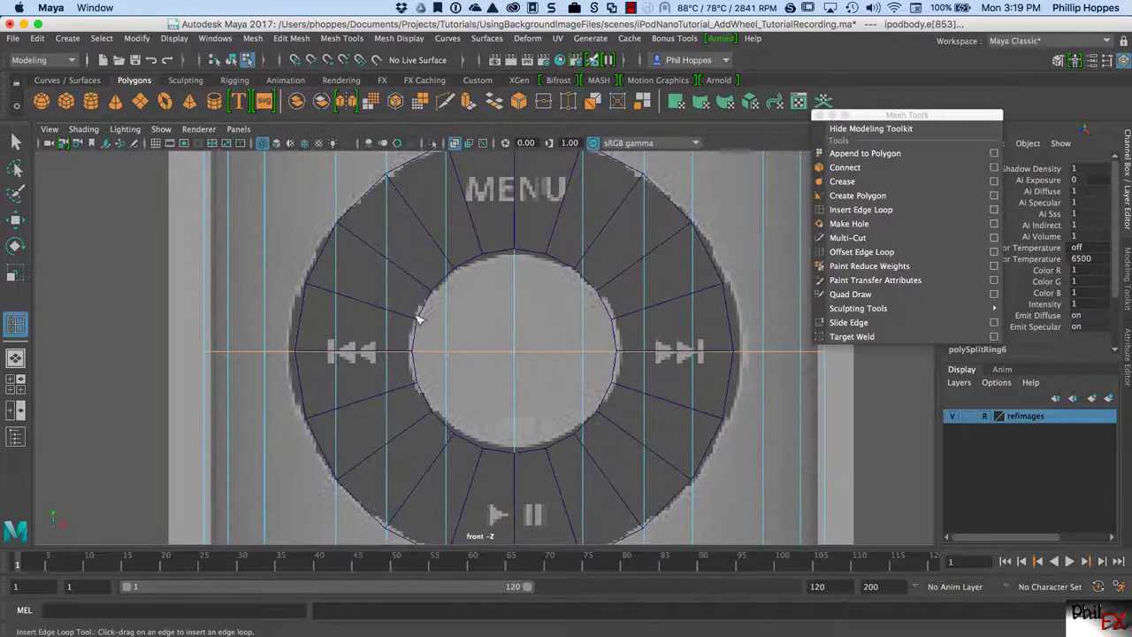
{"action": "left_click", "coordinate": [272, 287]}
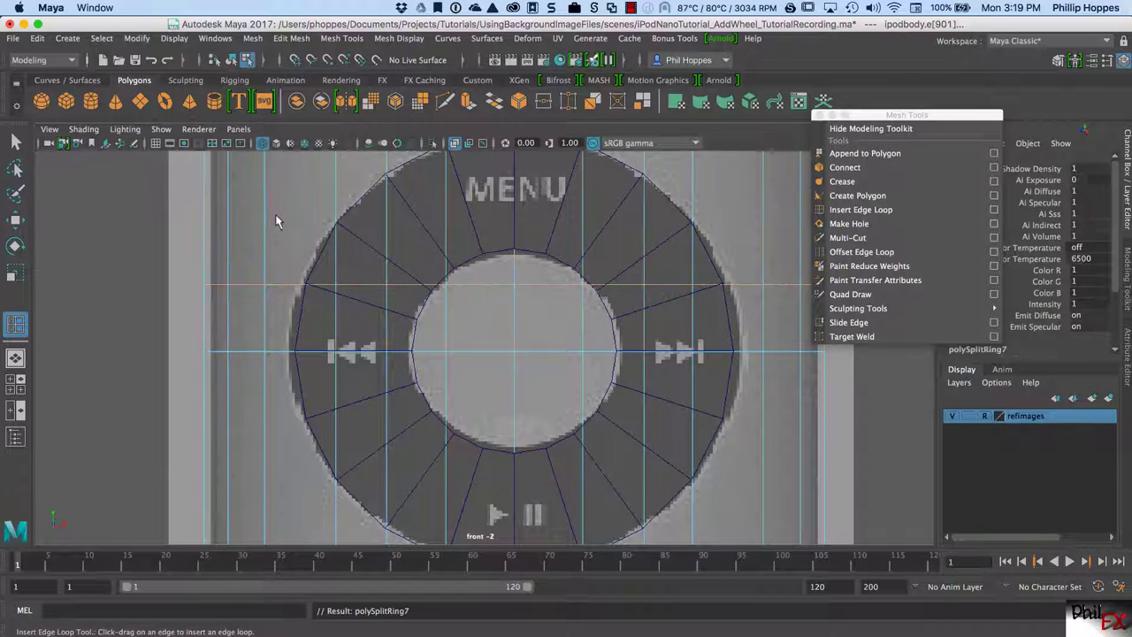
{"action": "left_click_drag", "start_coordinate": [266, 229], "coordinate": [274, 231]}
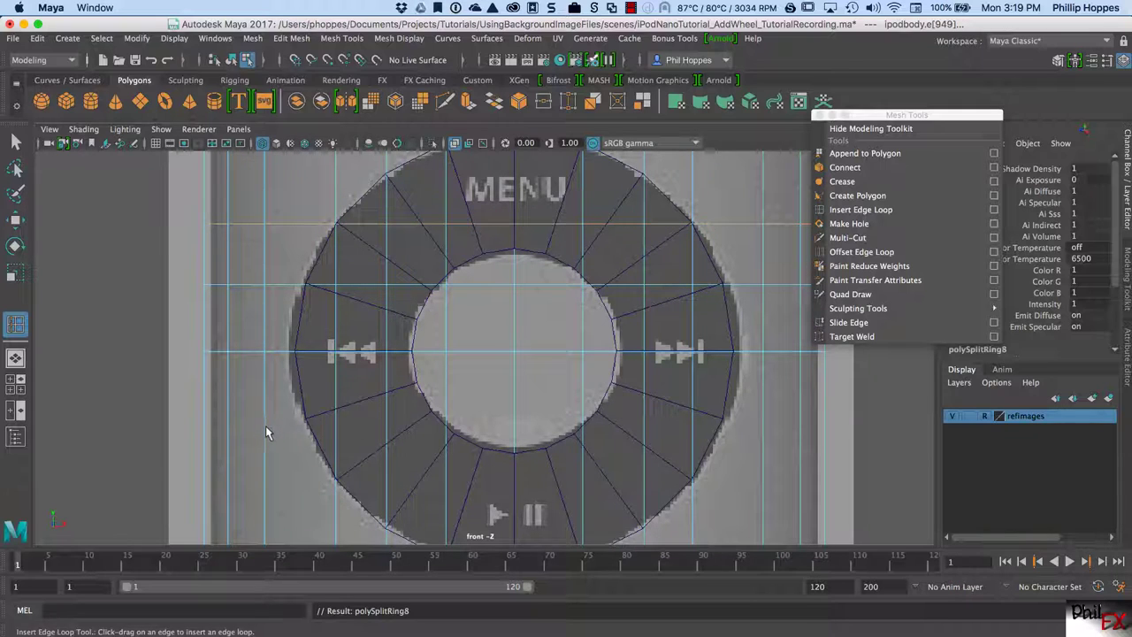
{"action": "left_click_drag", "start_coordinate": [265, 425], "coordinate": [266, 418]}
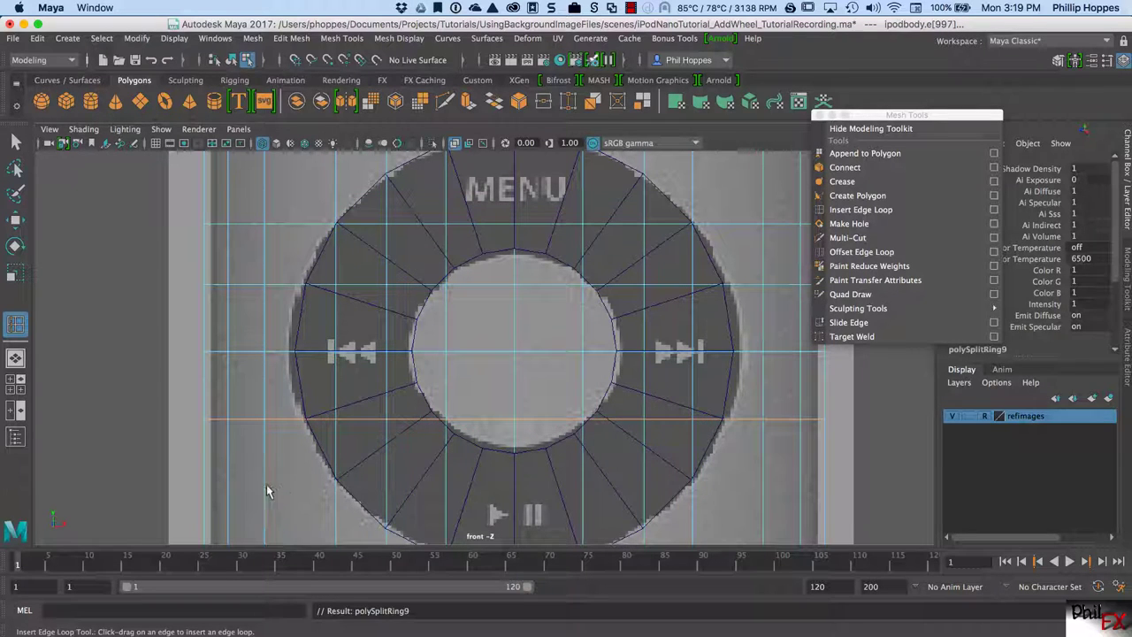
{"action": "left_click_drag", "start_coordinate": [267, 488], "coordinate": [267, 482]}
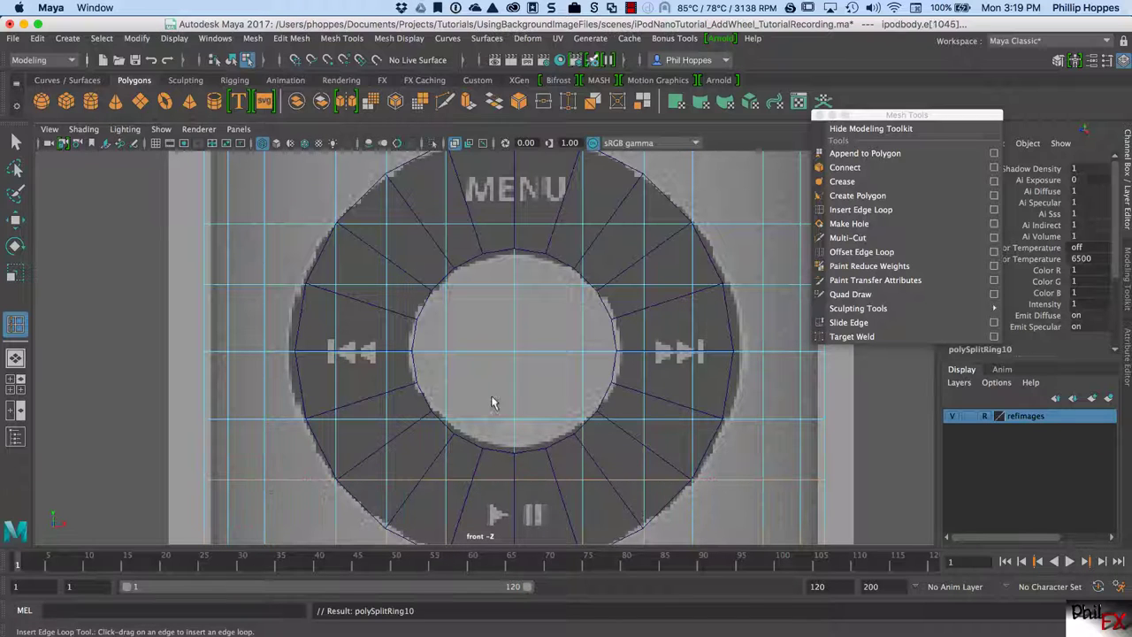
{"action": "scroll", "coordinate": [540, 379], "scroll_direction": "down", "scroll_amount": 5}
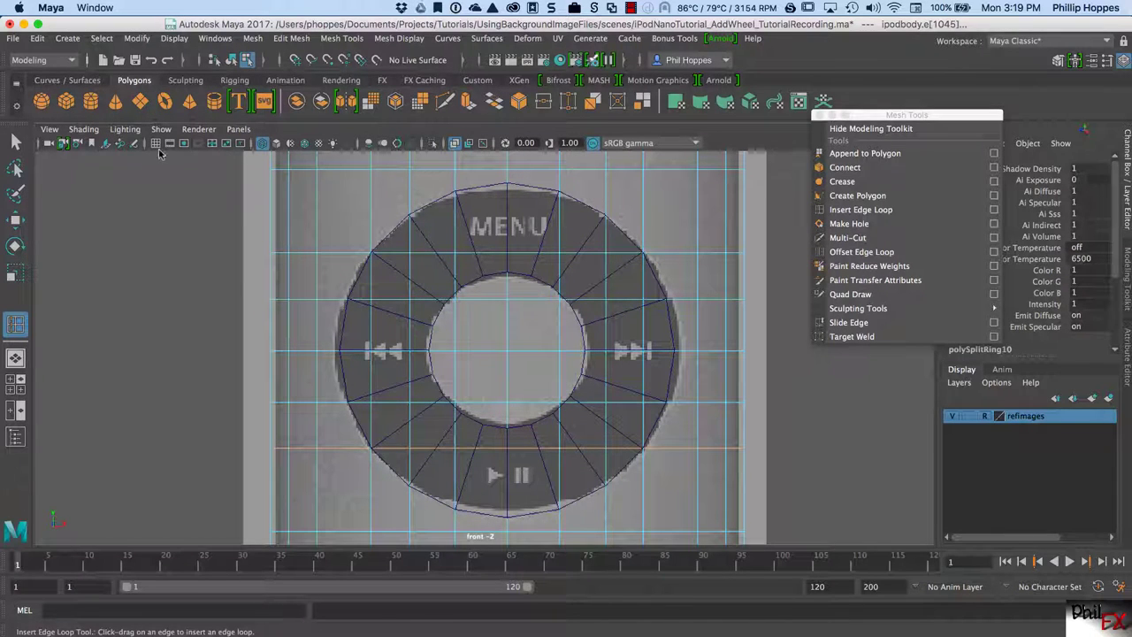
{"action": "key", "text": "q"}
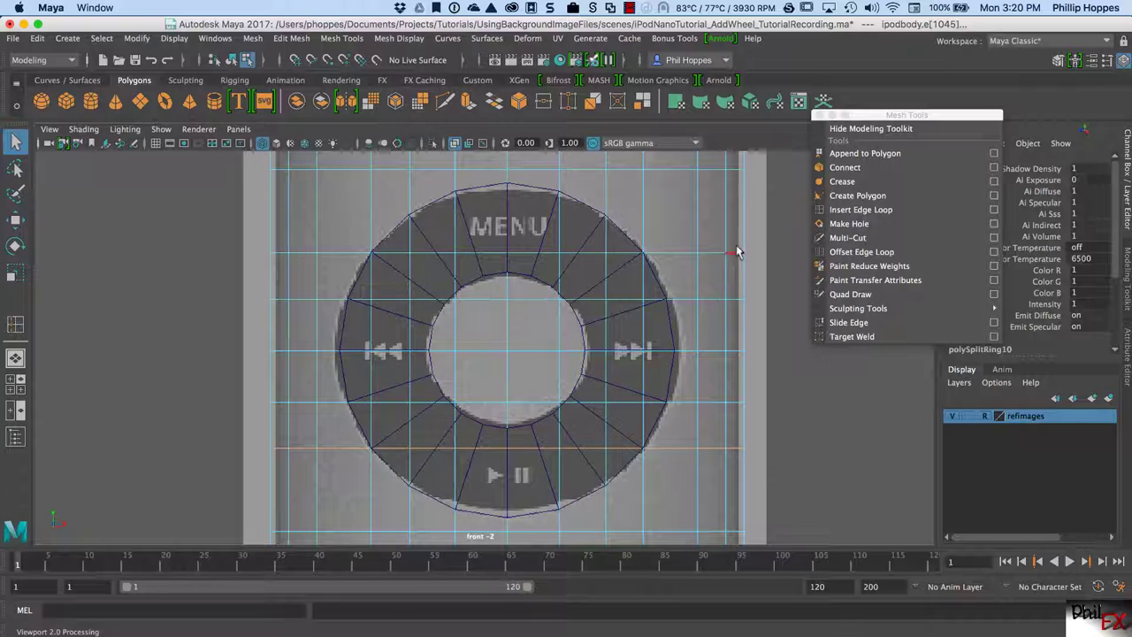
Close the Mesh Tools panel and switch to a maximized perspective view of the iPod.
{"action": "left_click", "coordinate": [819, 116]}
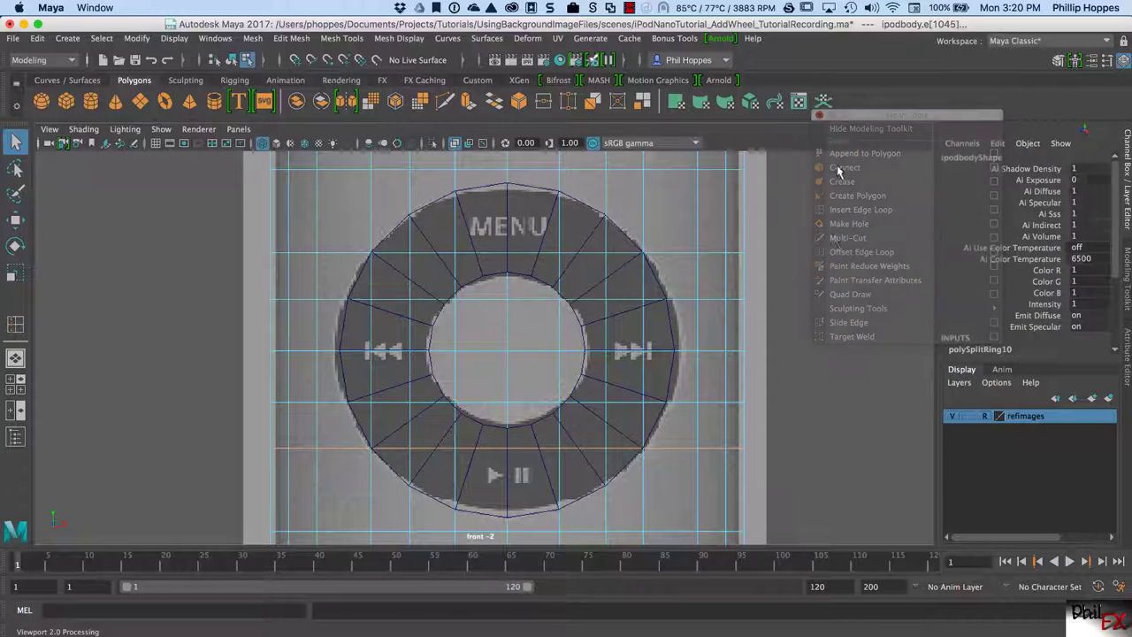
{"action": "key", "text": "space"}
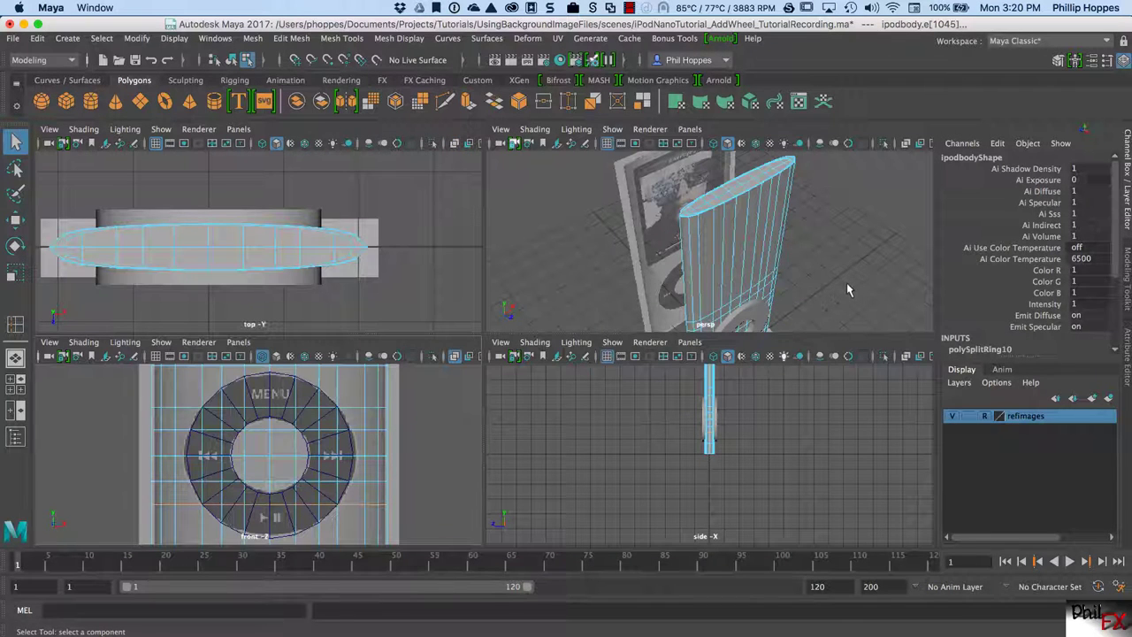
{"action": "left_click_drag", "start_coordinate": [852, 285], "coordinate": [818, 280], "text": "alt"}
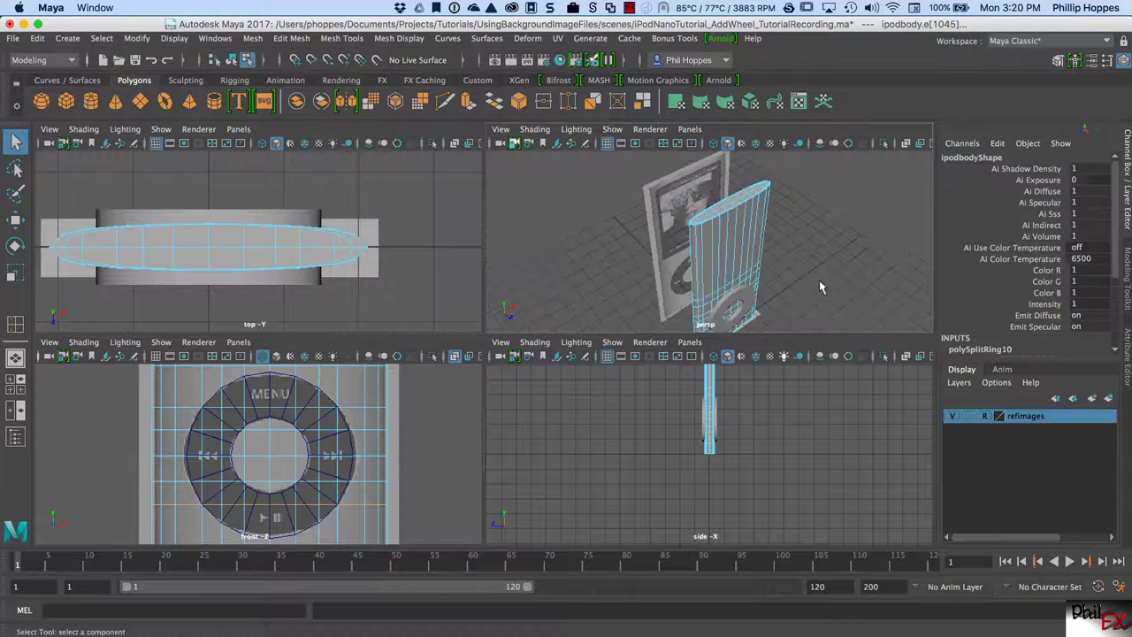
{"action": "key", "text": "space"}
{"action": "key", "text": "space"}
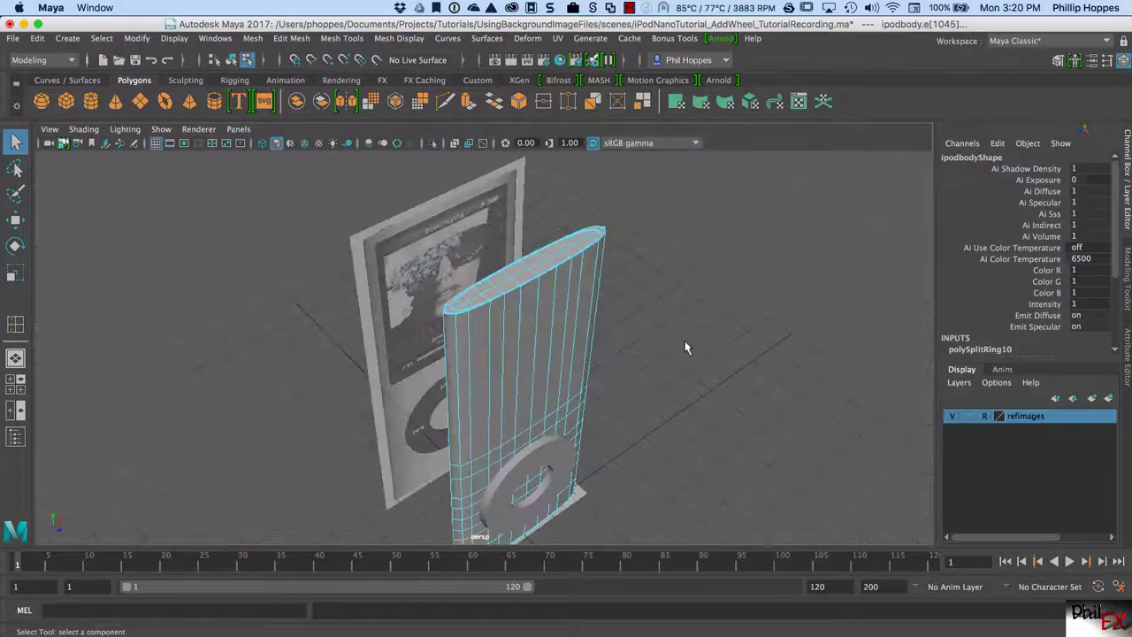
{"action": "left_click_drag", "start_coordinate": [686, 347], "coordinate": [780, 265], "text": "alt"}
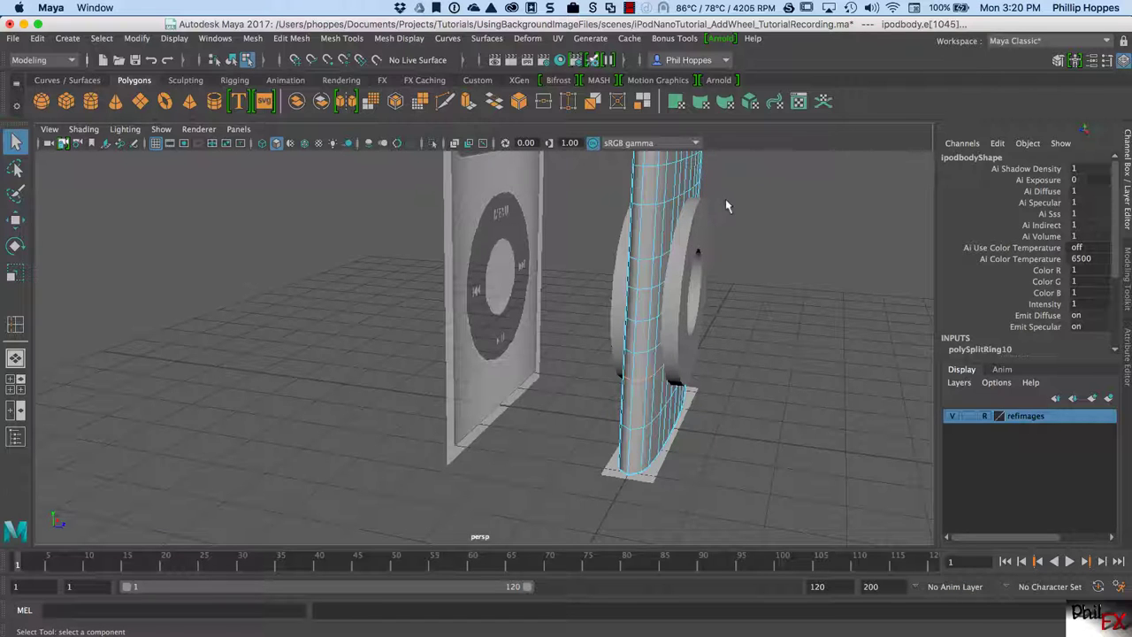
{"action": "left_click_drag", "start_coordinate": [800, 183], "coordinate": [628, 256], "text": "alt"}
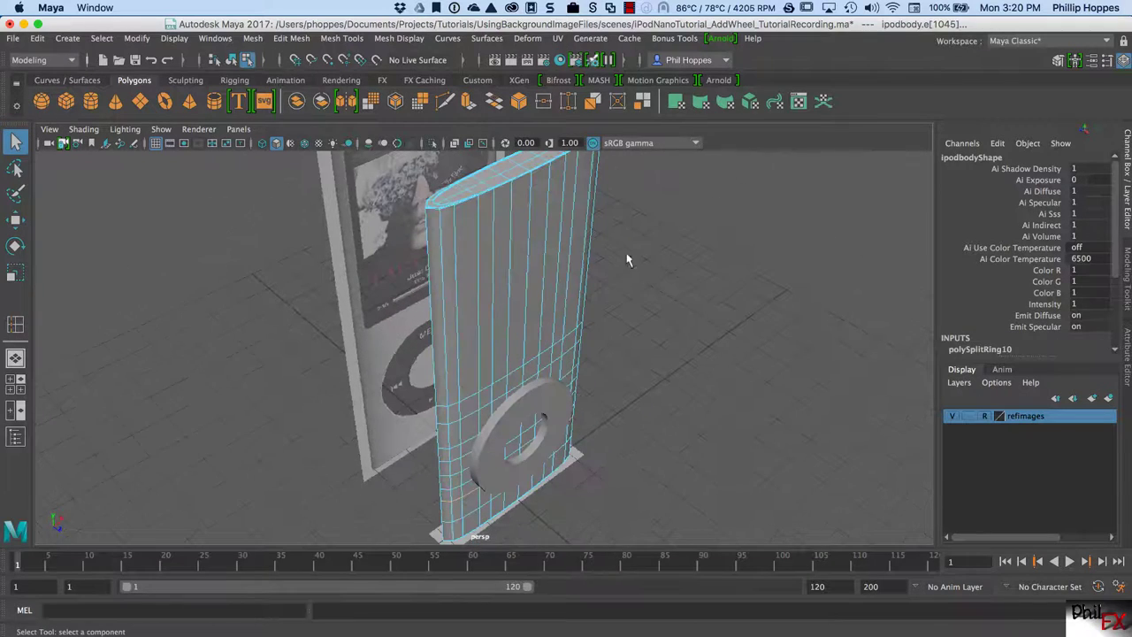
Switch to Object Mode and select the pPipe1 wheel ring, viewing it from the front.
{"action": "right_click", "coordinate": [579, 243]}
{"action": "left_click", "coordinate": [634, 222]}
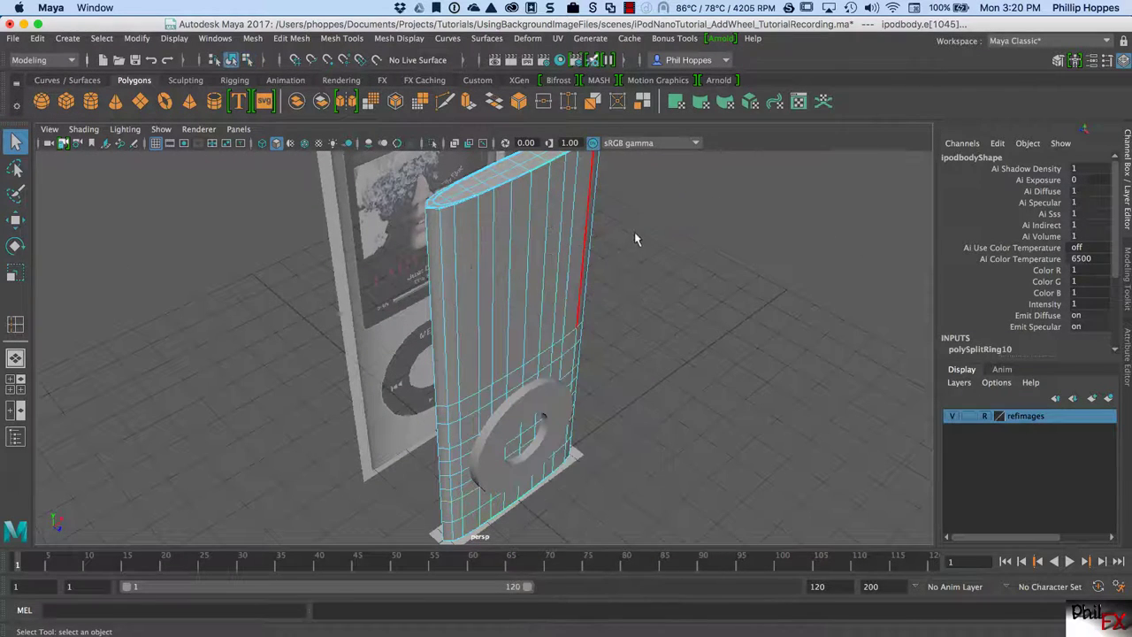
{"action": "mouse_move", "coordinate": [657, 222]}
{"action": "left_mouse_down", "text": "alt"}
{"action": "mouse_move", "coordinate": [674, 274]}
{"action": "mouse_move", "coordinate": [657, 208]}
{"action": "mouse_move", "coordinate": [616, 217]}
{"action": "mouse_move", "coordinate": [640, 235]}
{"action": "left_mouse_up", "text": "alt"}
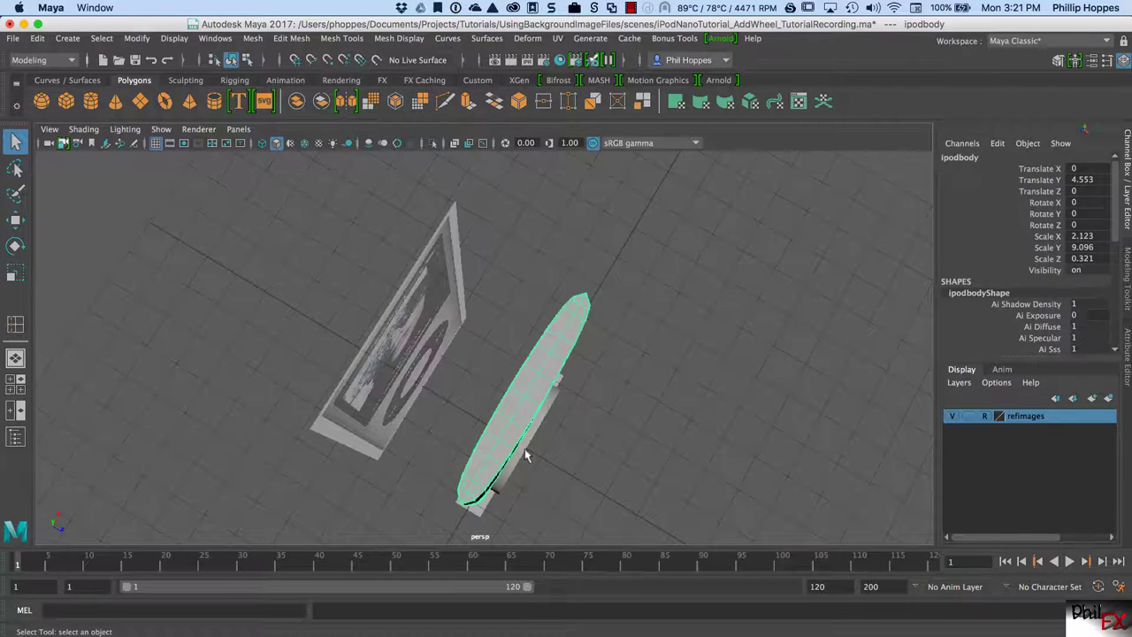
{"action": "left_click_drag", "start_coordinate": [525, 455], "coordinate": [576, 377], "text": "alt"}
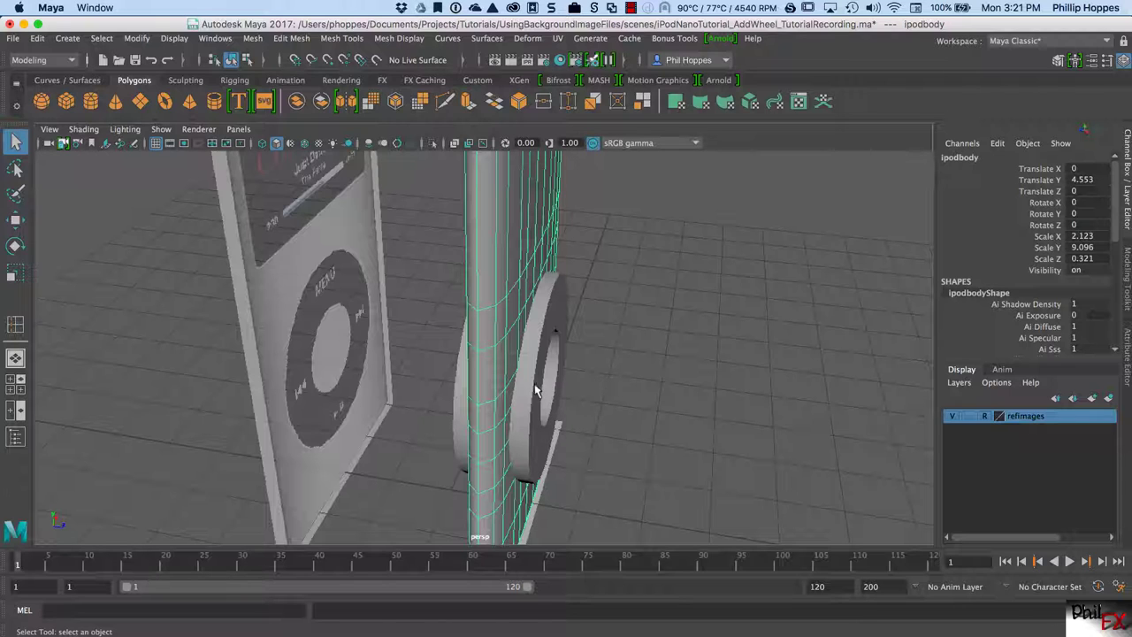
{"action": "left_click_drag", "start_coordinate": [534, 389], "coordinate": [560, 305], "text": "alt"}
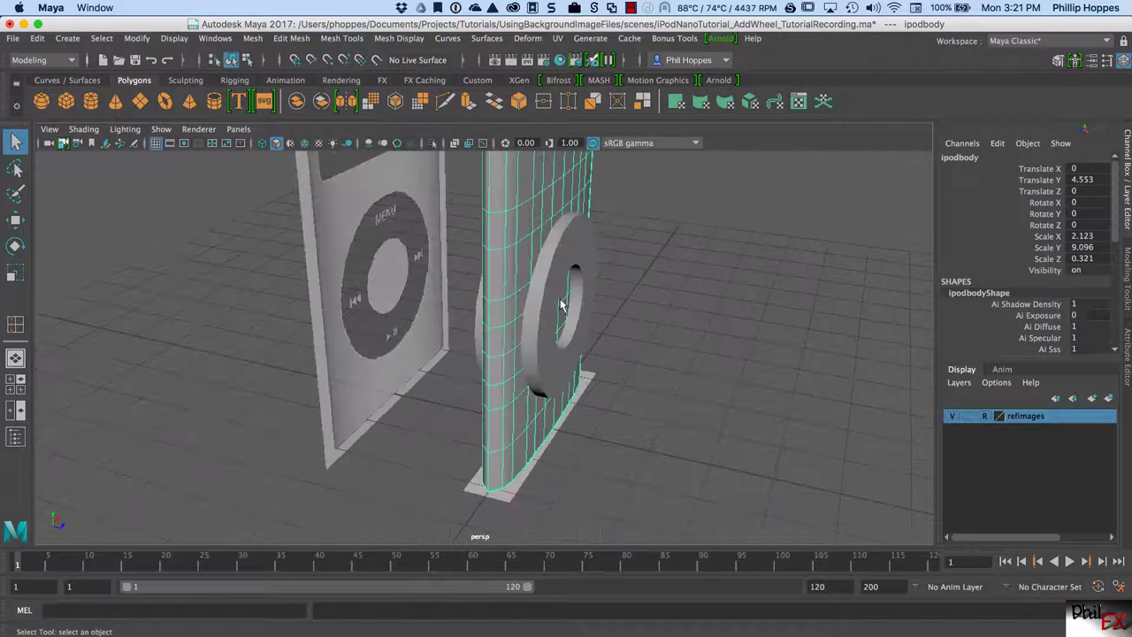
{"action": "left_click", "coordinate": [551, 303]}
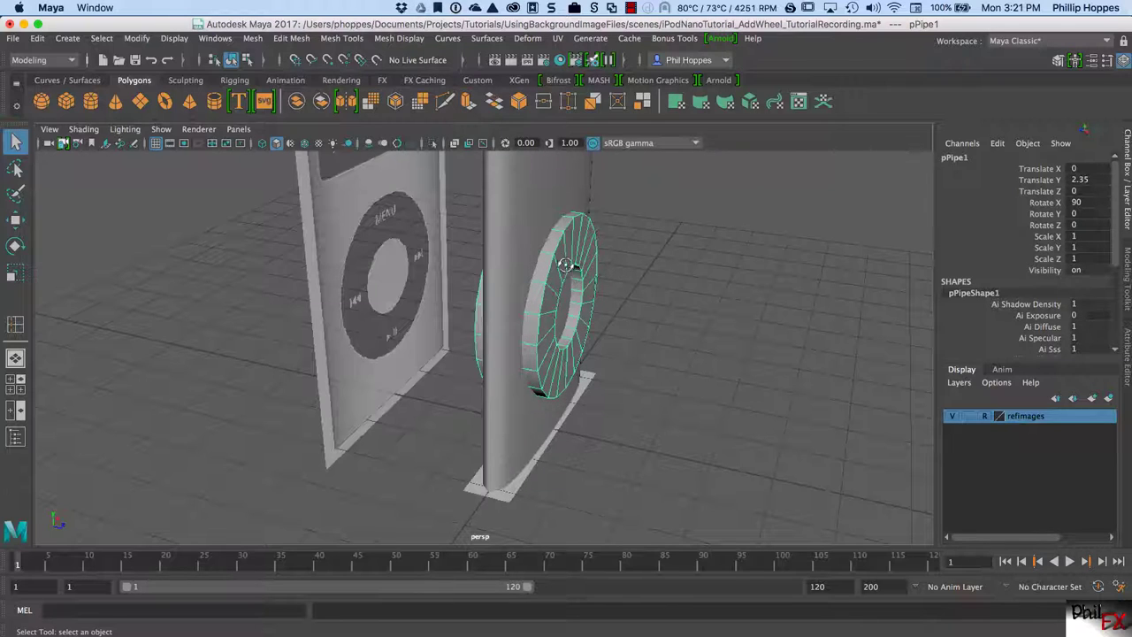
{"action": "left_click_drag", "start_coordinate": [566, 265], "coordinate": [597, 249], "text": "alt"}
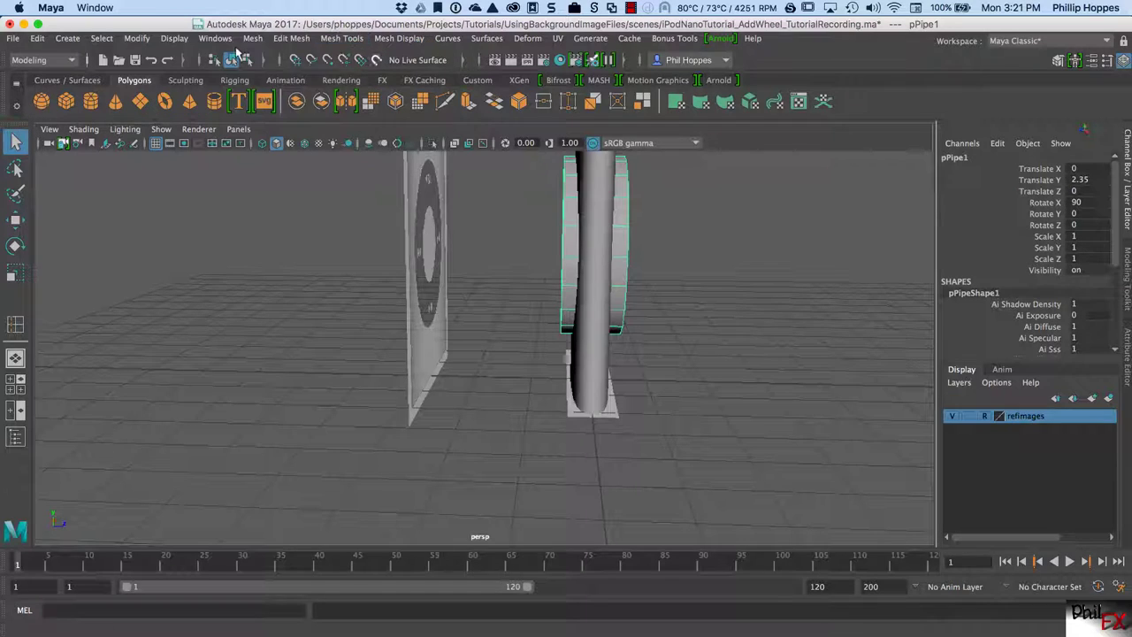
{"action": "left_click", "coordinate": [214, 38]}
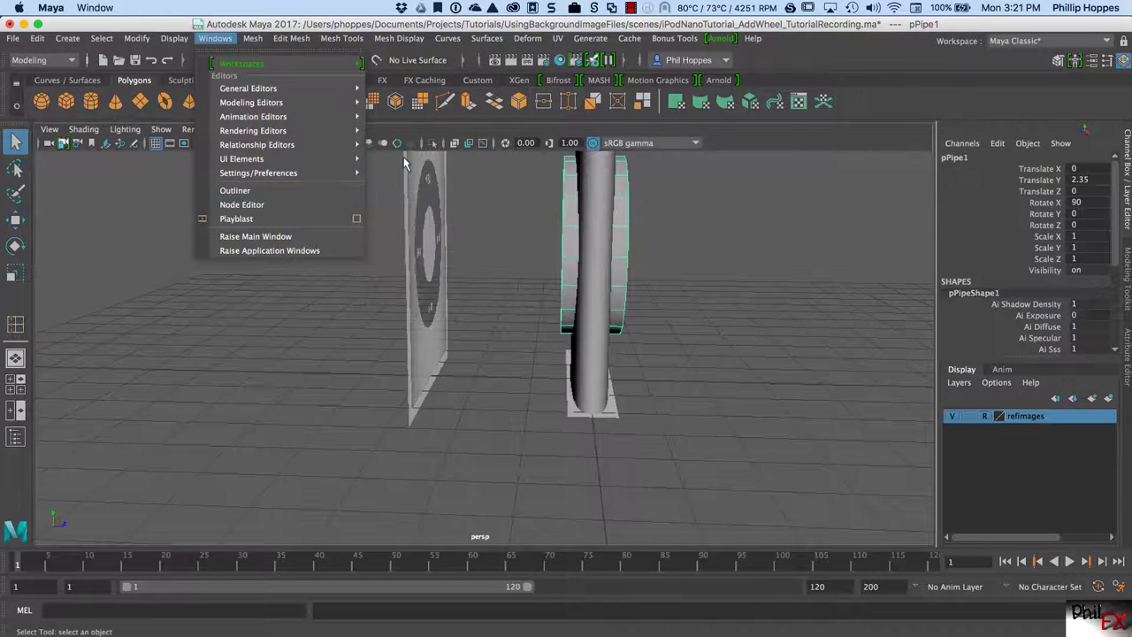
Open the Outliner and hide the ipodbody mesh with Ctrl+H.
{"action": "left_click", "coordinate": [281, 190]}
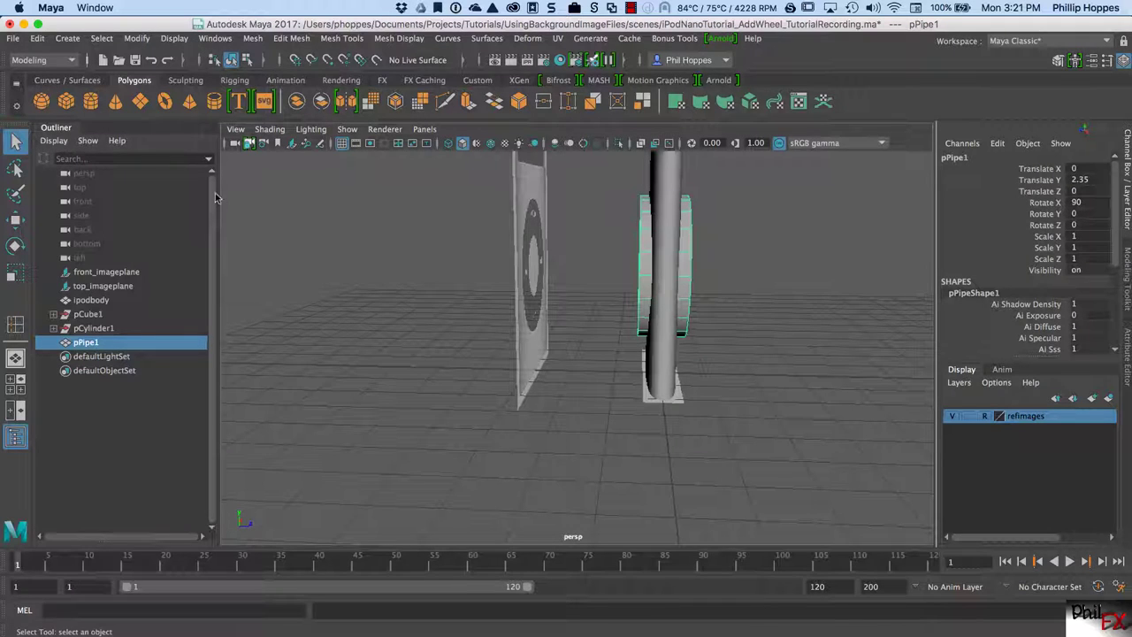
{"action": "left_click_drag", "start_coordinate": [222, 186], "coordinate": [220, 187]}
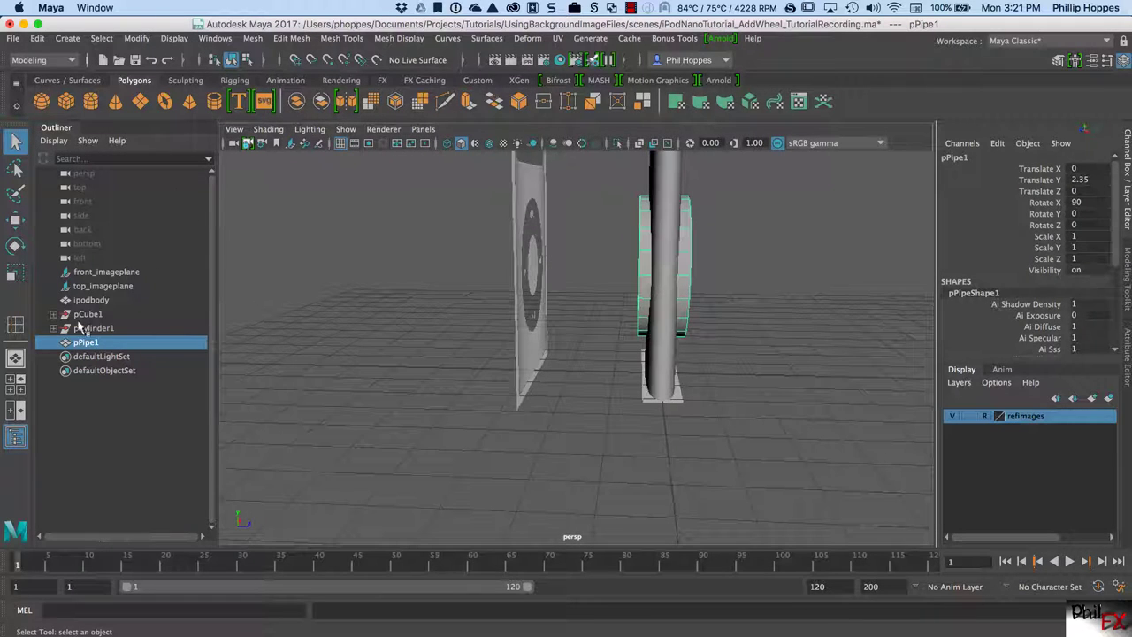
{"action": "left_click", "coordinate": [666, 263]}
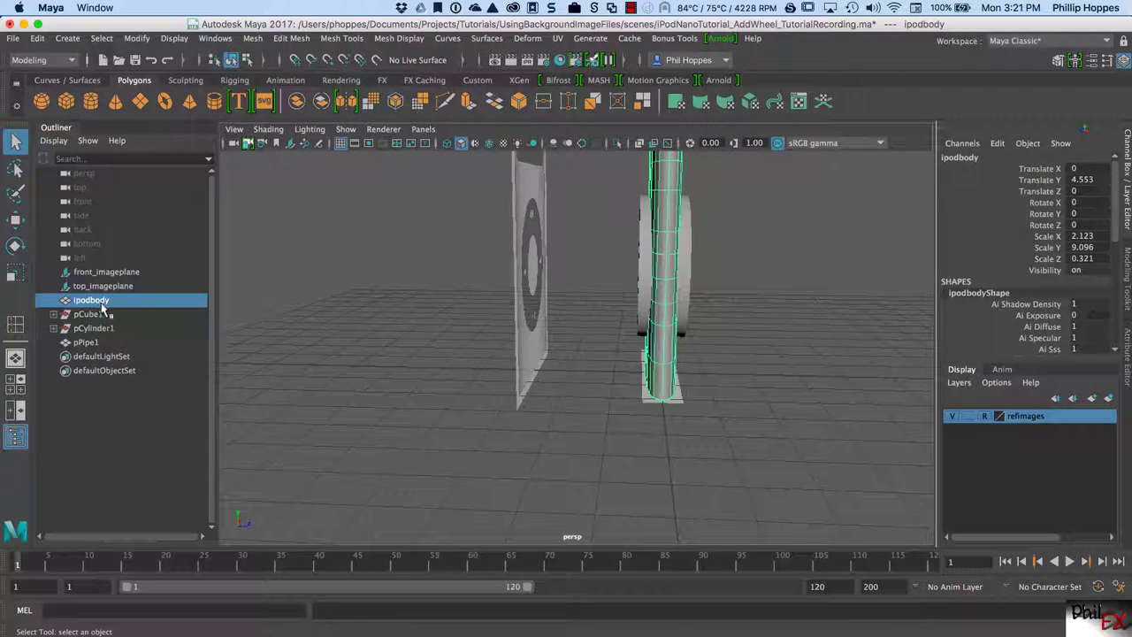
{"action": "key", "text": "ctrl+h"}
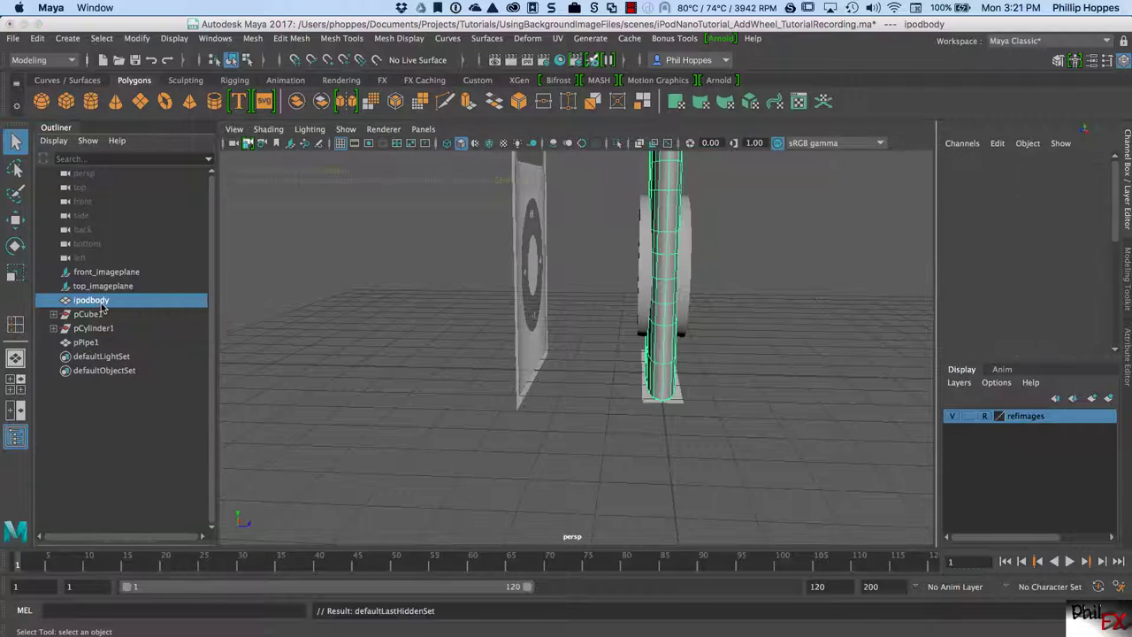
Select pPipe1's side faces in Face mode, delete them, and return to Object Mode.
{"action": "left_click", "coordinate": [667, 241]}
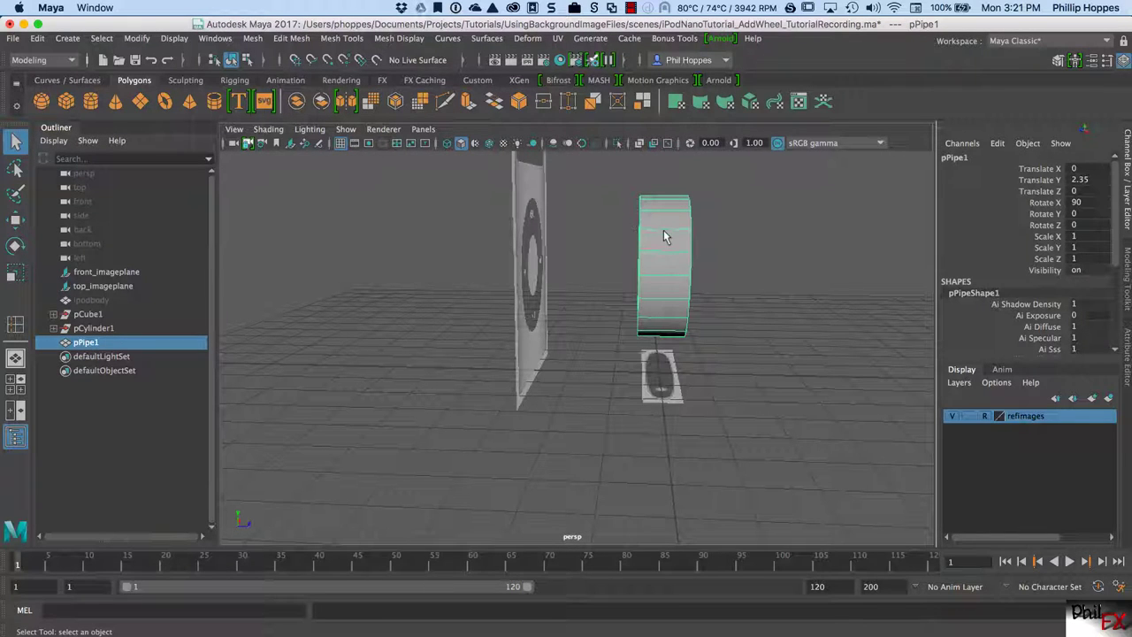
{"action": "right_click_drag", "start_coordinate": [662, 234], "coordinate": [665, 273]}
{"action": "mouse_move", "coordinate": [606, 173]}
{"action": "left_mouse_down"}
{"action": "mouse_move", "coordinate": [681, 349]}
{"action": "mouse_move", "coordinate": [669, 363]}
{"action": "left_mouse_up"}
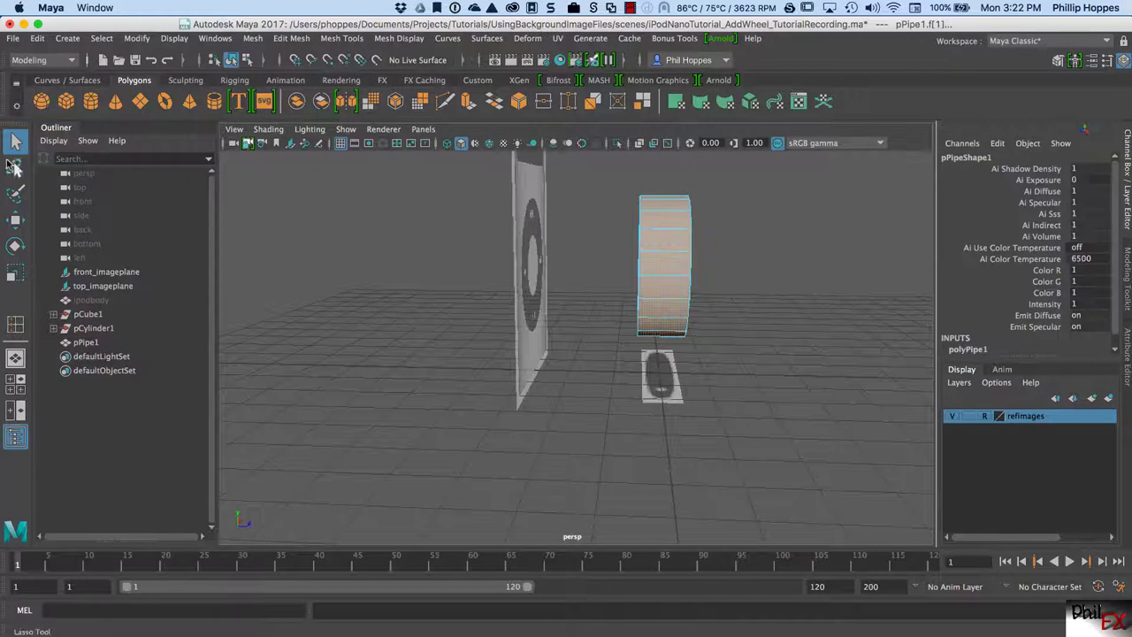
{"action": "double_click", "coordinate": [15, 143]}
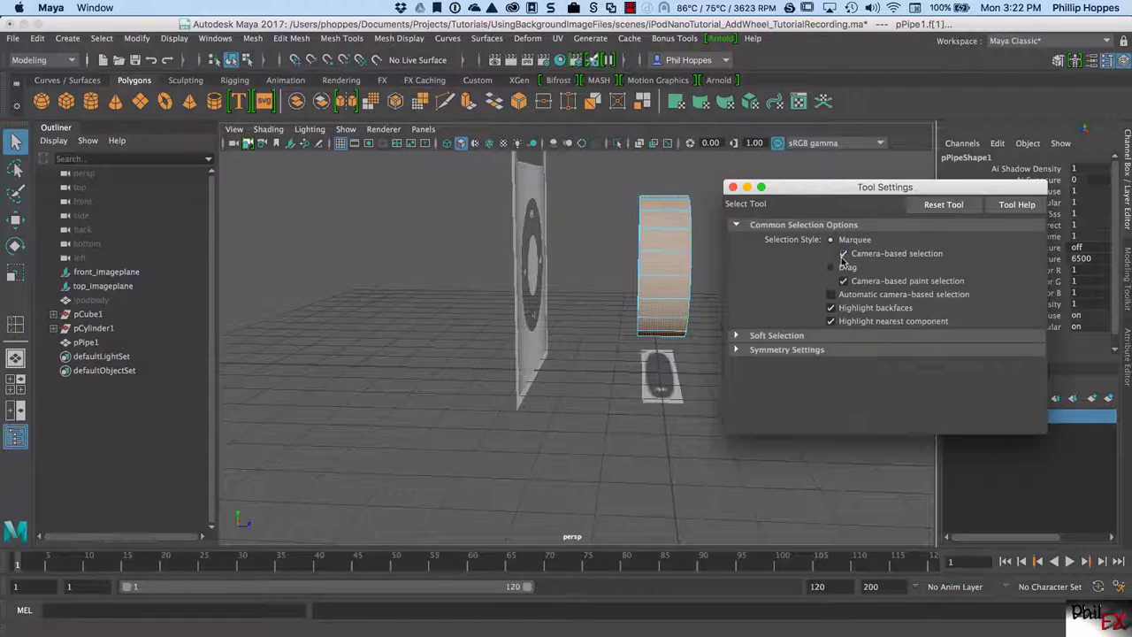
{"action": "left_click", "coordinate": [732, 188]}
{"action": "left_click", "coordinate": [601, 203]}
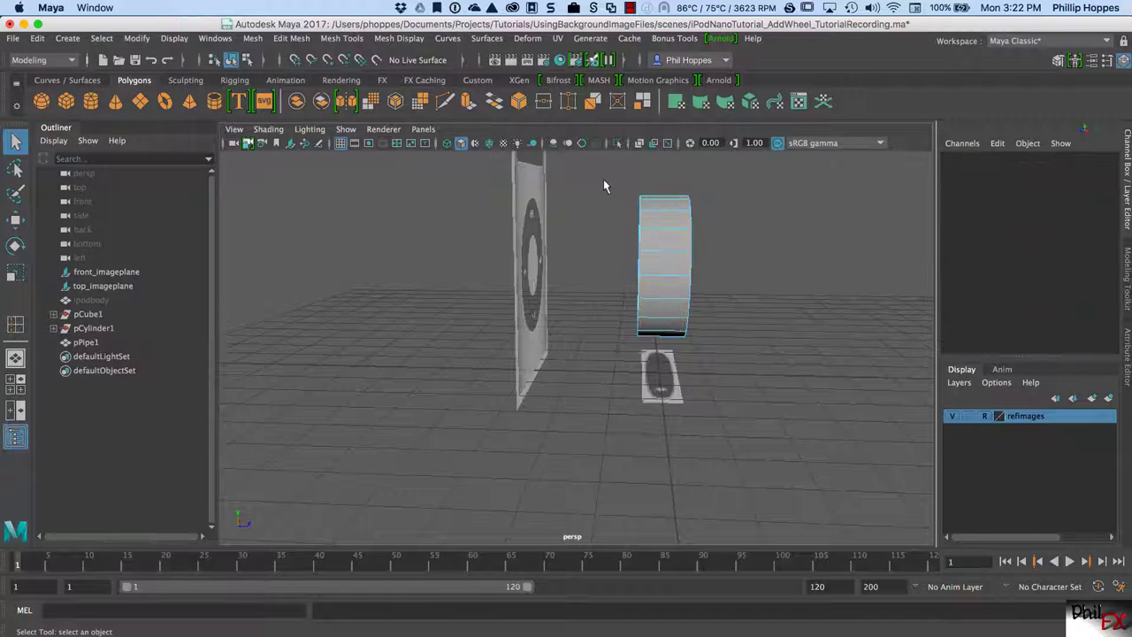
{"action": "left_click_drag", "start_coordinate": [598, 168], "coordinate": [673, 382]}
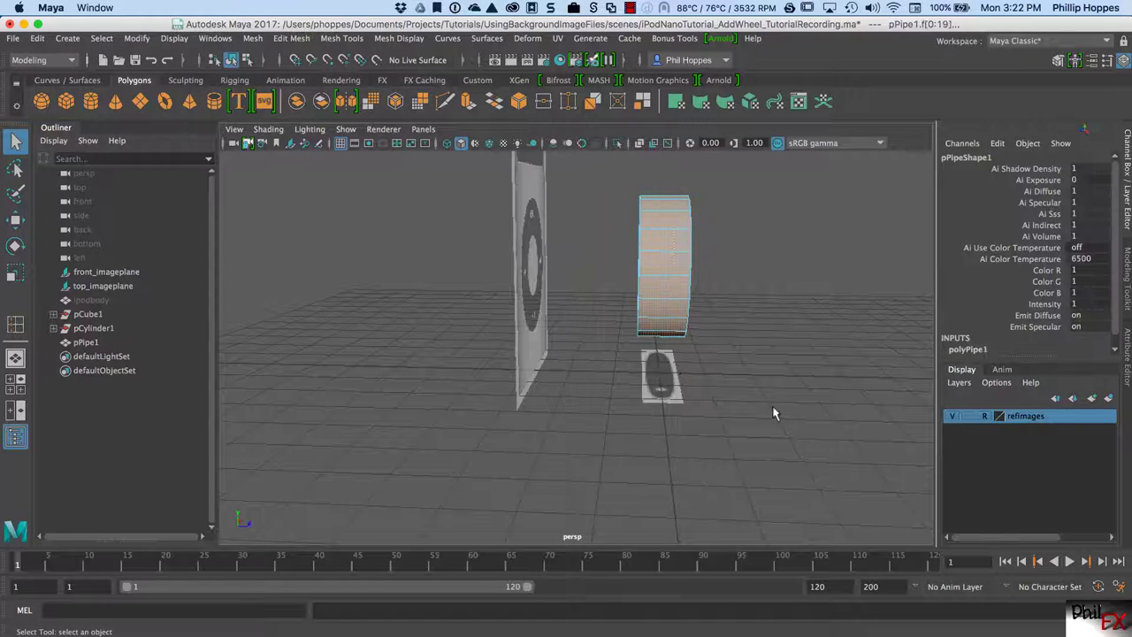
{"action": "left_click_drag", "start_coordinate": [771, 404], "coordinate": [733, 366], "text": "alt"}
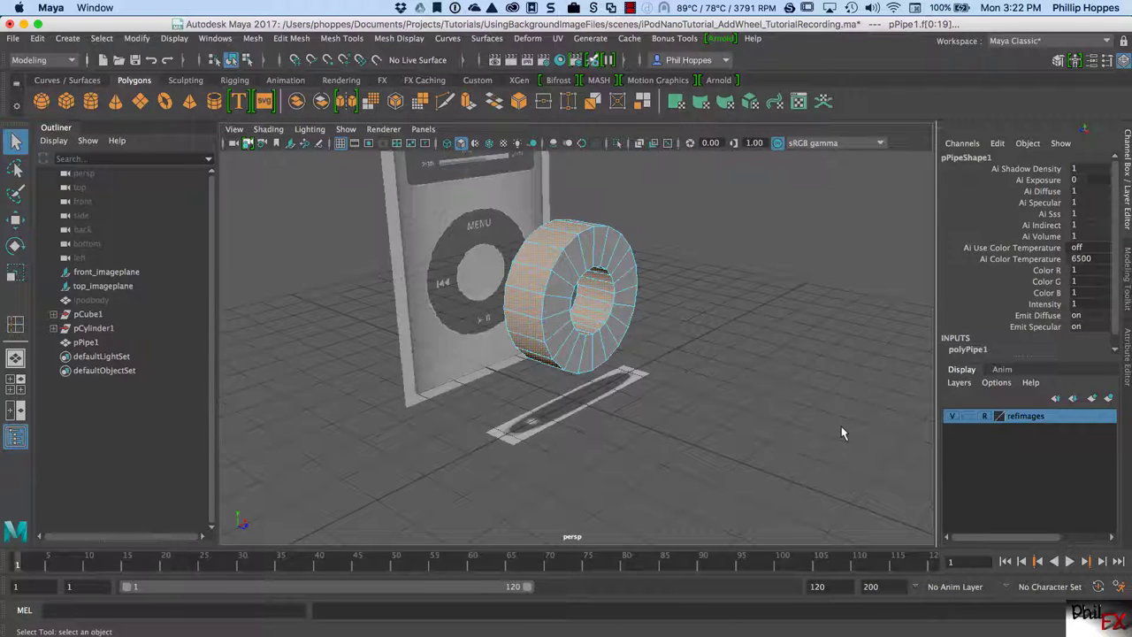
{"action": "key", "text": "Delete"}
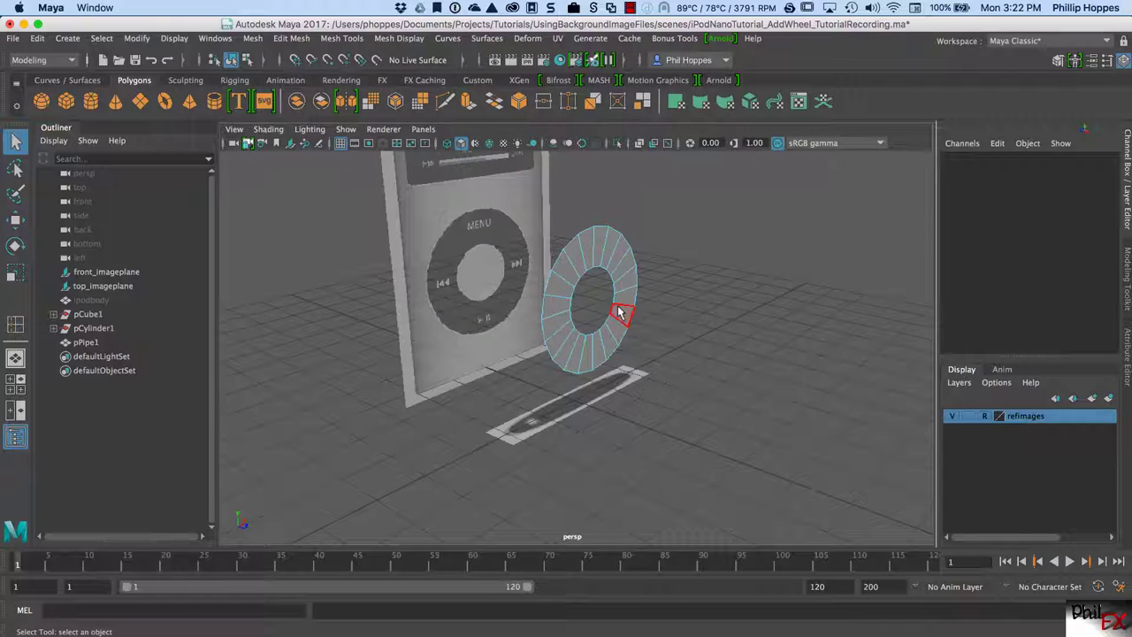
{"action": "right_click_drag", "start_coordinate": [621, 310], "coordinate": [674, 289]}
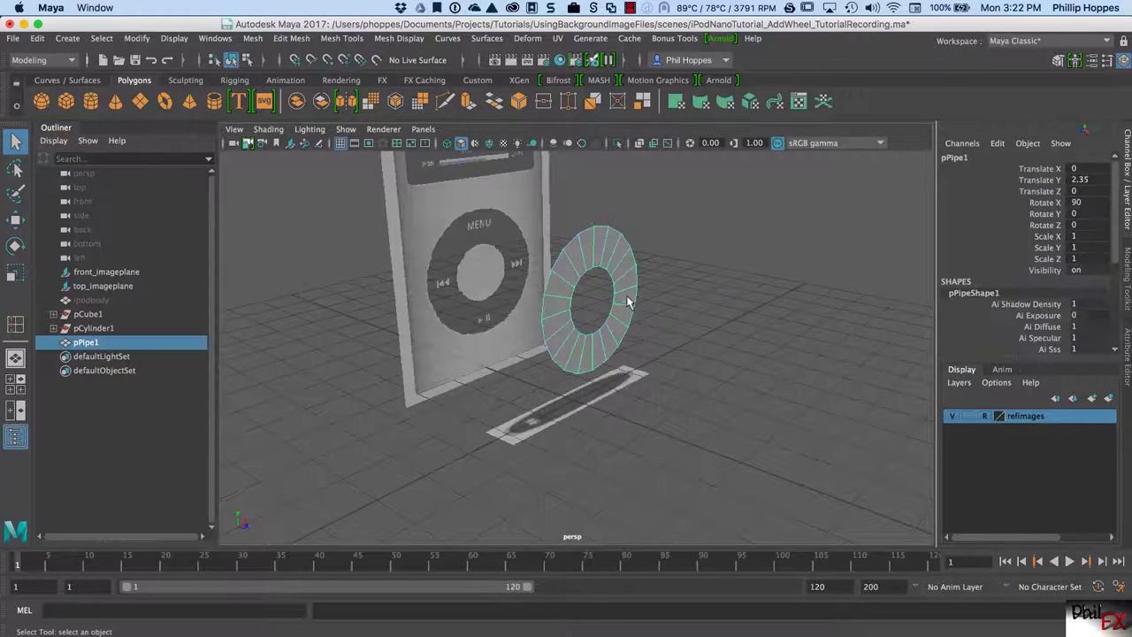
{"action": "left_click", "coordinate": [86, 301]}
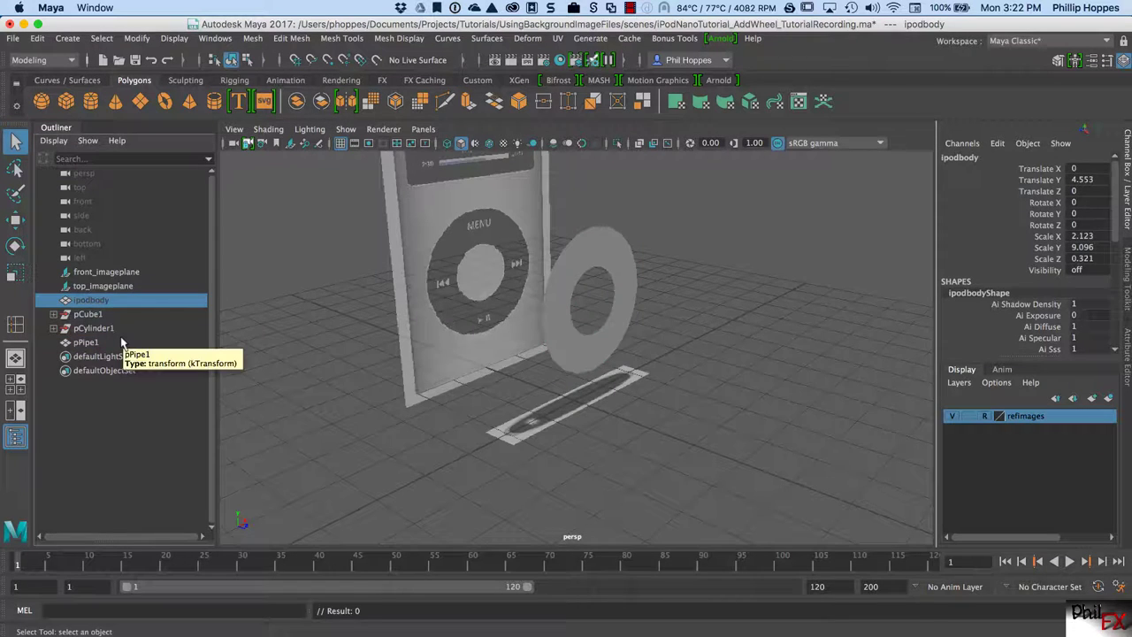
Unhide ipodbody with Shift+H and inspect the flat pPipe1 ring against its front face.
{"action": "key", "text": "shift+h"}
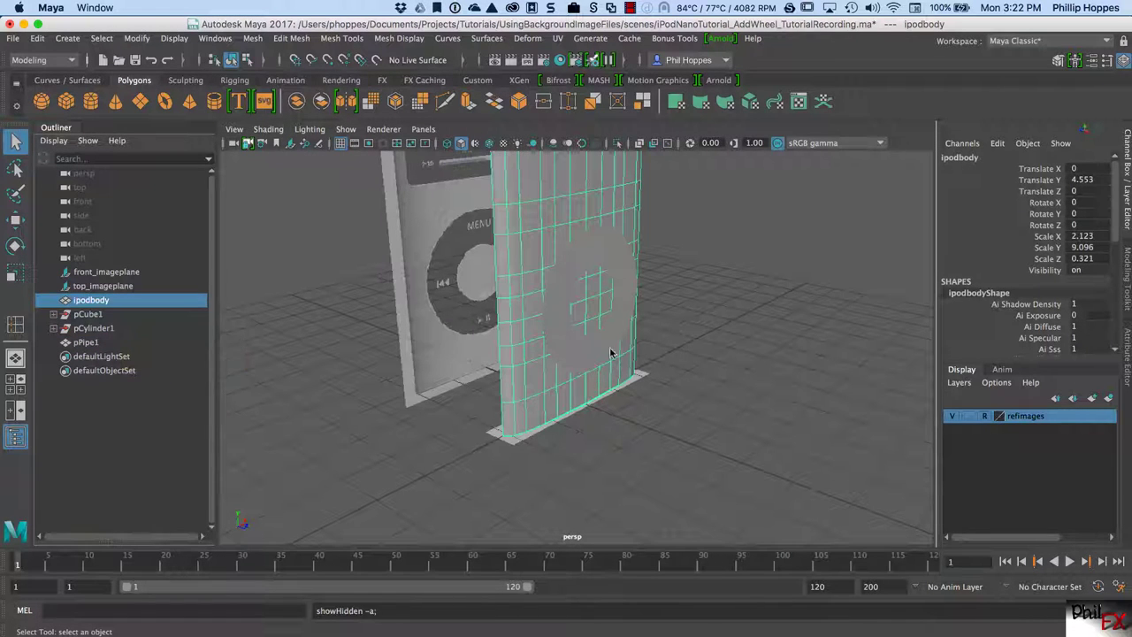
{"action": "left_click_drag", "start_coordinate": [558, 362], "coordinate": [479, 432], "text": "alt"}
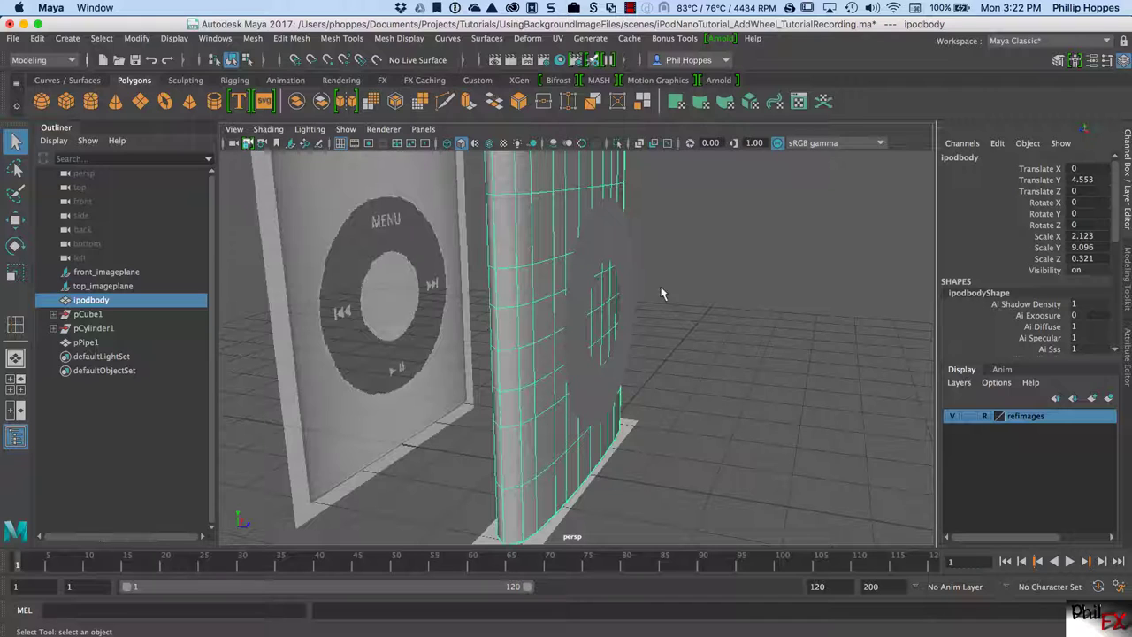
{"action": "left_click_drag", "start_coordinate": [673, 331], "coordinate": [664, 235], "text": "alt"}
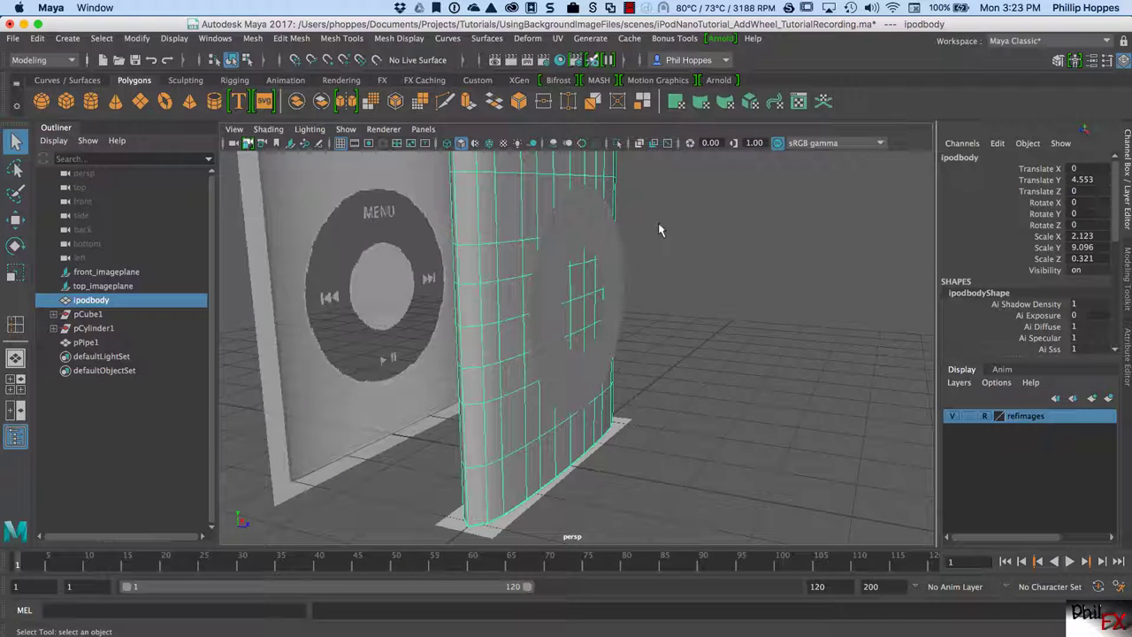
{"action": "left_click", "coordinate": [589, 212]}
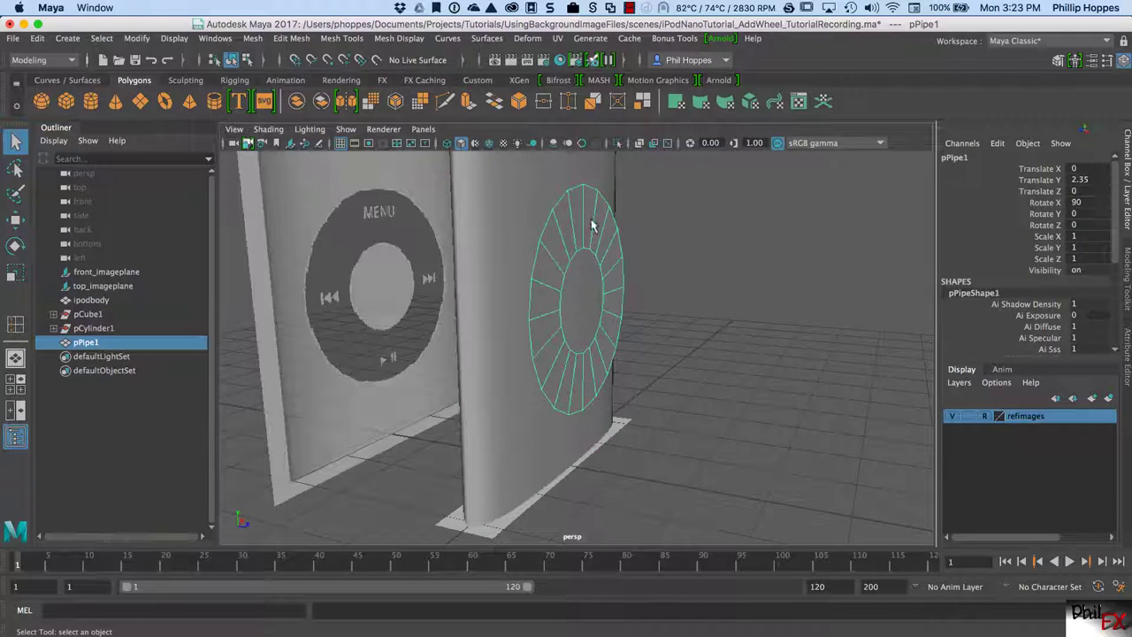
{"action": "left_click", "coordinate": [544, 191]}
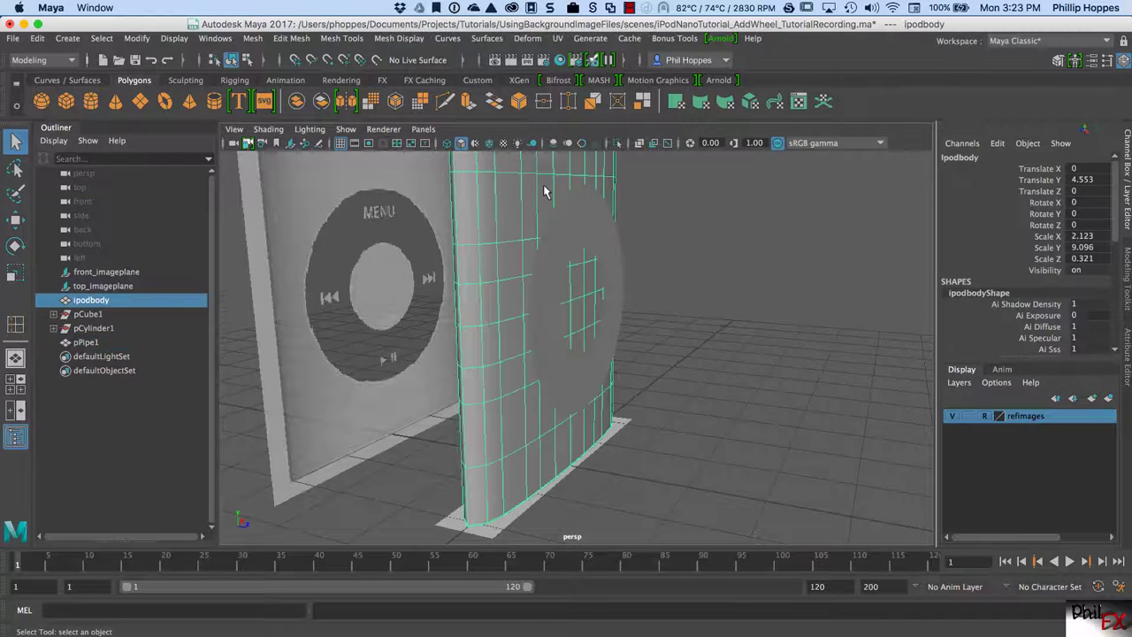
{"action": "mouse_move", "coordinate": [597, 228]}
{"action": "left_mouse_down", "text": "alt"}
{"action": "mouse_move", "coordinate": [624, 226]}
{"action": "mouse_move", "coordinate": [602, 245]}
{"action": "mouse_move", "coordinate": [614, 306]}
{"action": "mouse_move", "coordinate": [593, 220]}
{"action": "left_mouse_up", "text": "alt"}
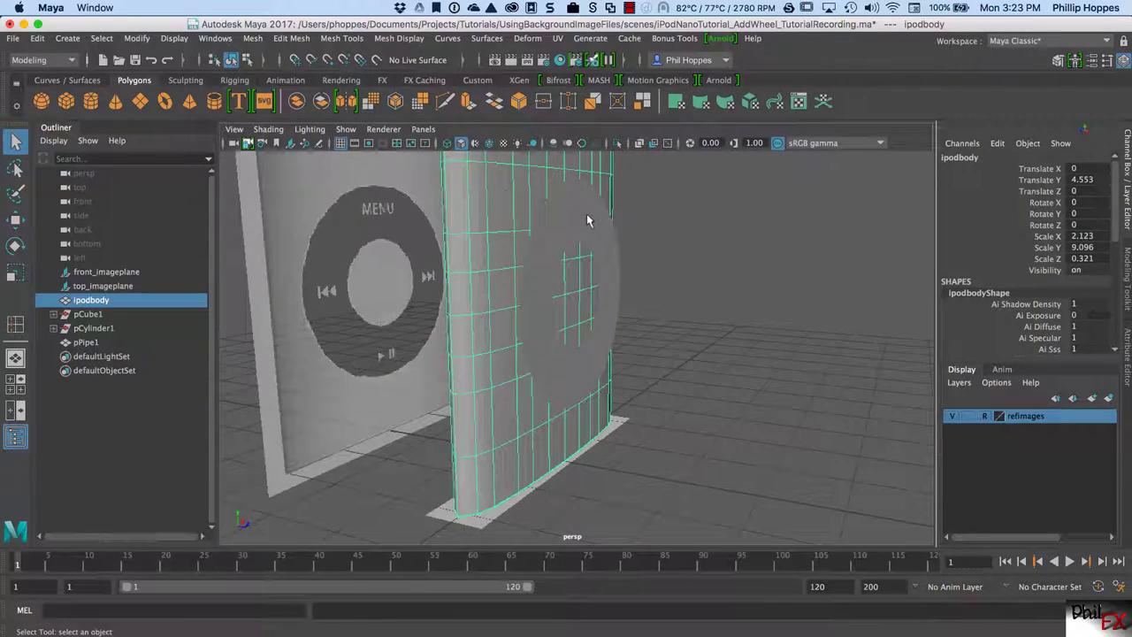
{"action": "left_click", "coordinate": [253, 39]}
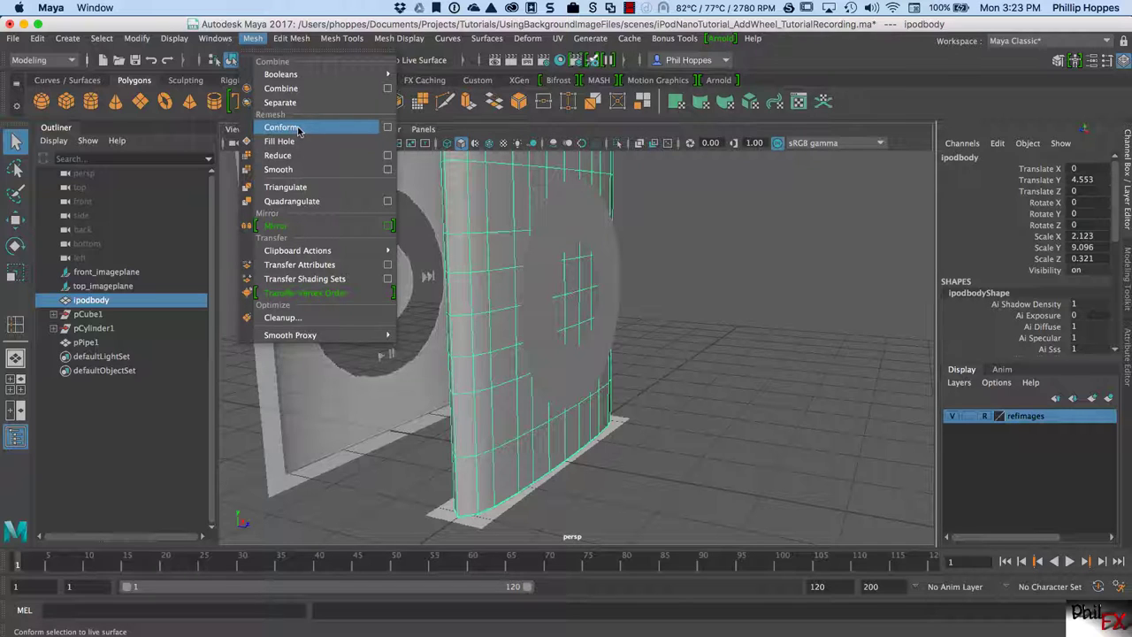
{"action": "left_click", "coordinate": [708, 222]}
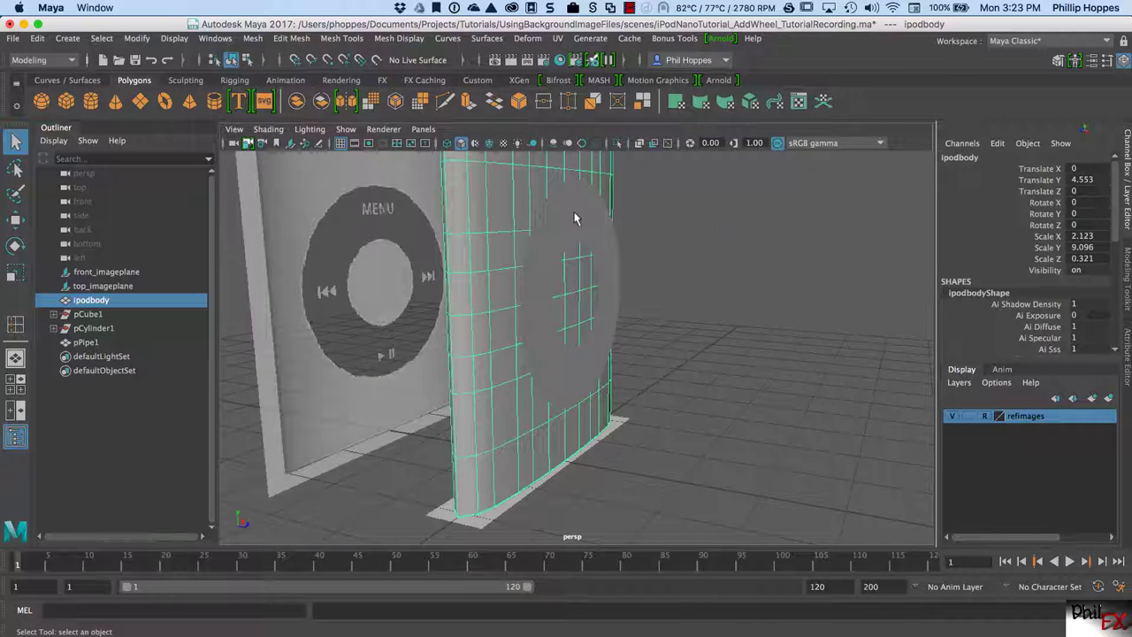
{"action": "left_click", "coordinate": [597, 206]}
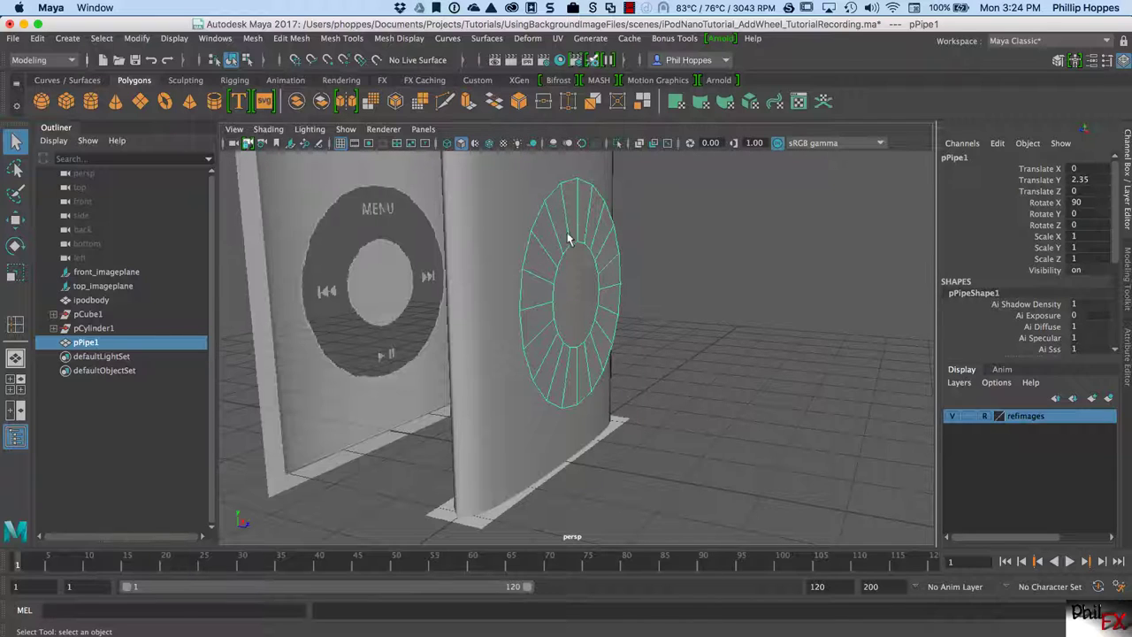
{"action": "left_click", "coordinate": [509, 187]}
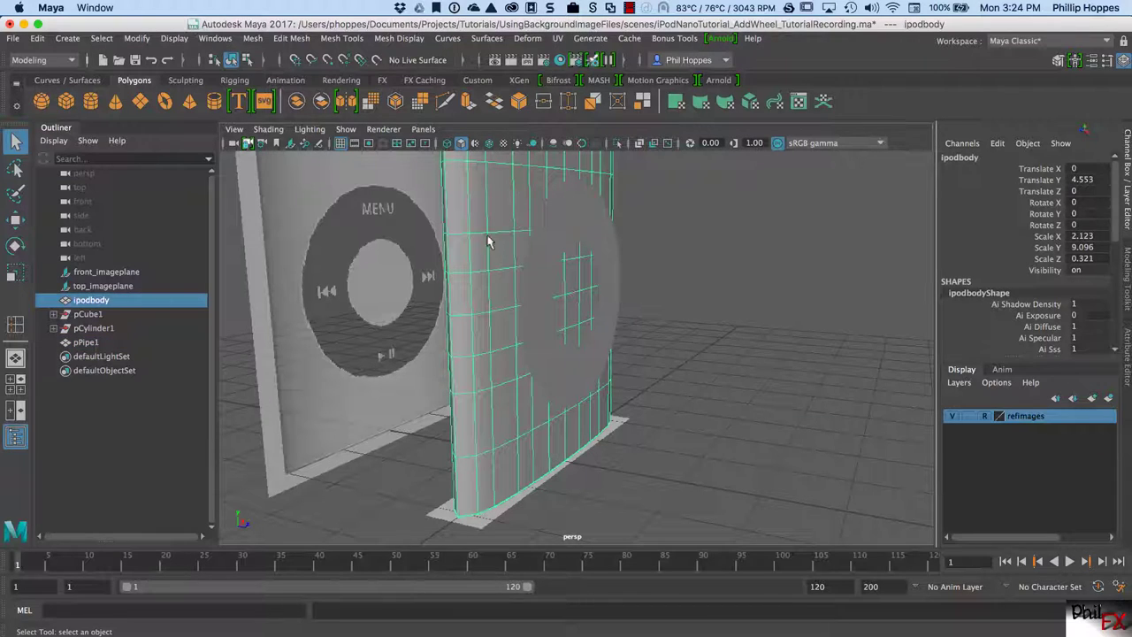
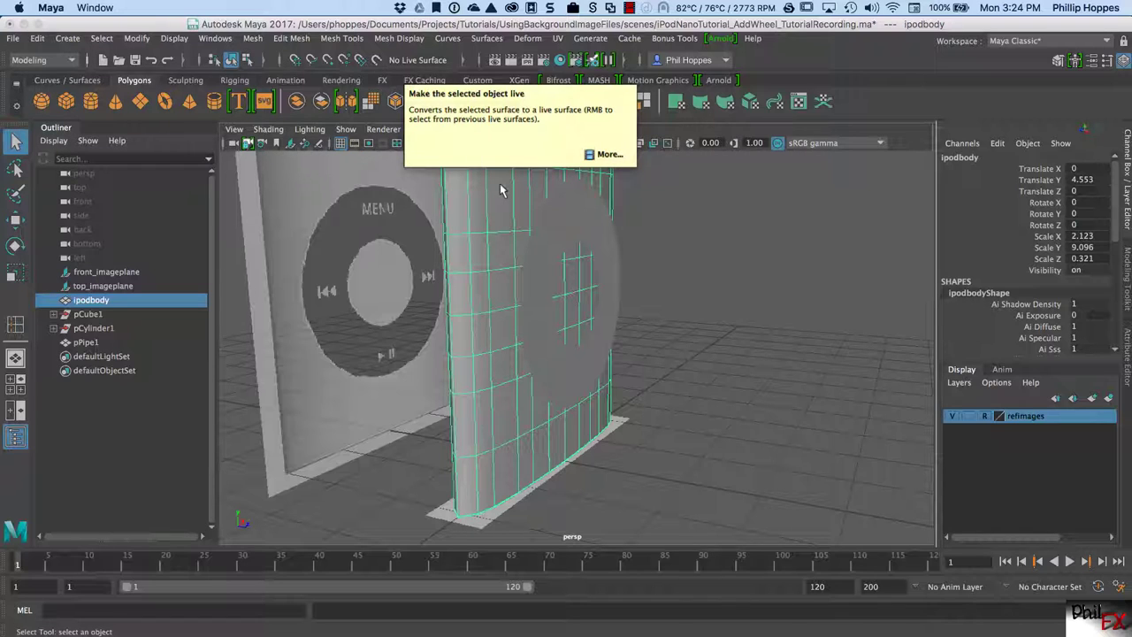
Make ipodbody the live surface and select the pPipe1 wheel ring in the Outliner.
{"action": "left_click", "coordinate": [375, 61]}
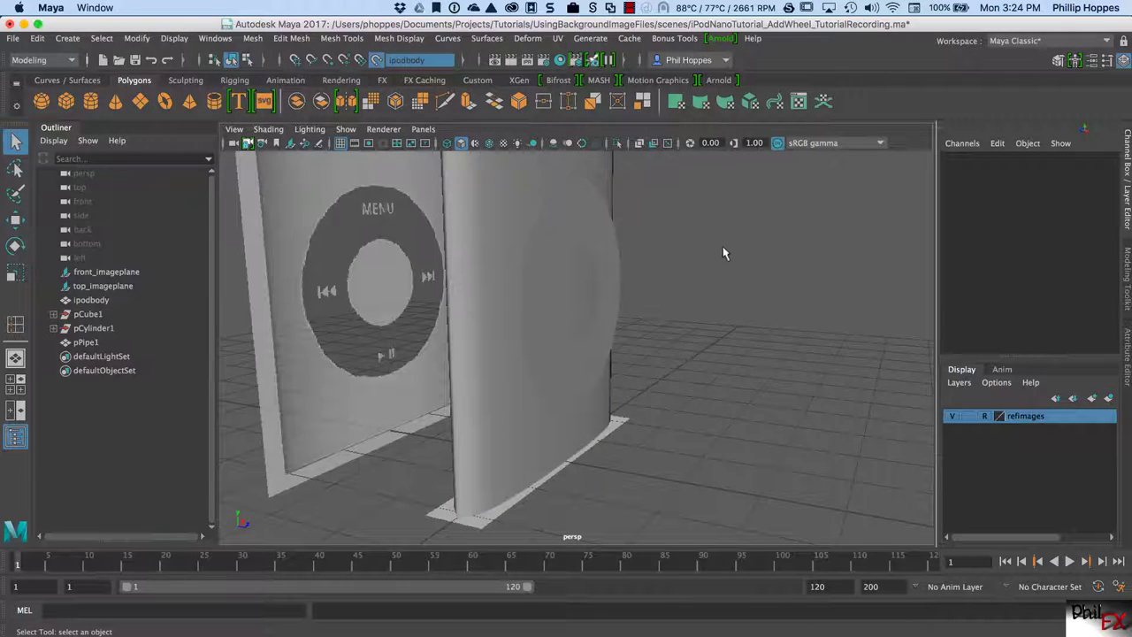
{"action": "left_click", "coordinate": [606, 237]}
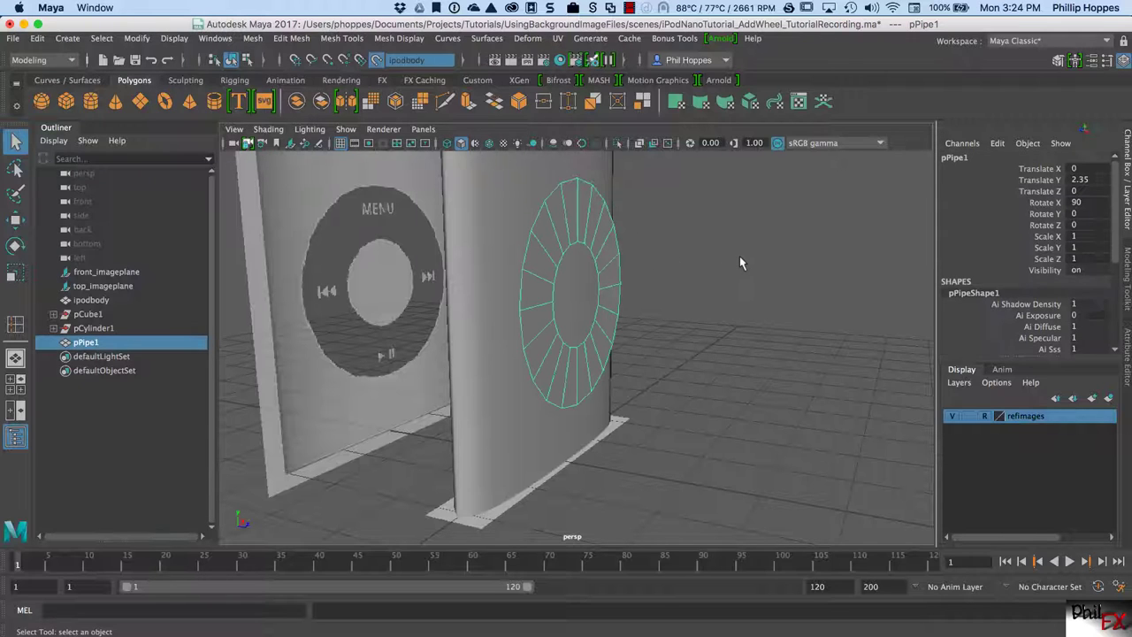
{"action": "left_click", "coordinate": [251, 39]}
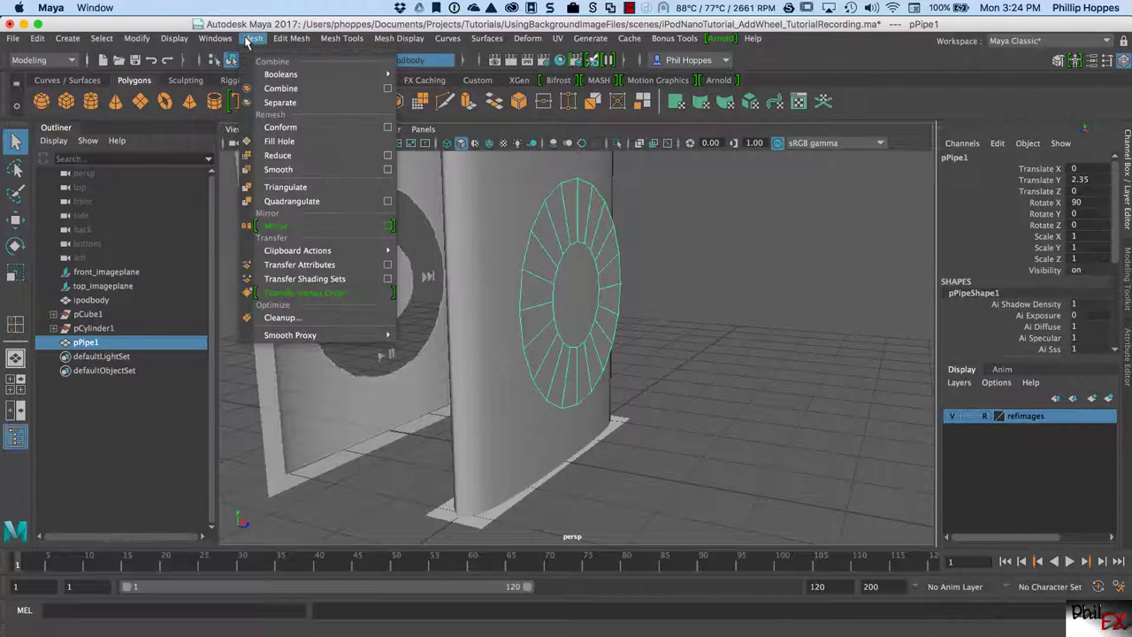
Conform pPipe1 onto the live ipodbody surface, inspect it from several angles, then deselect.
{"action": "left_click", "coordinate": [279, 130]}
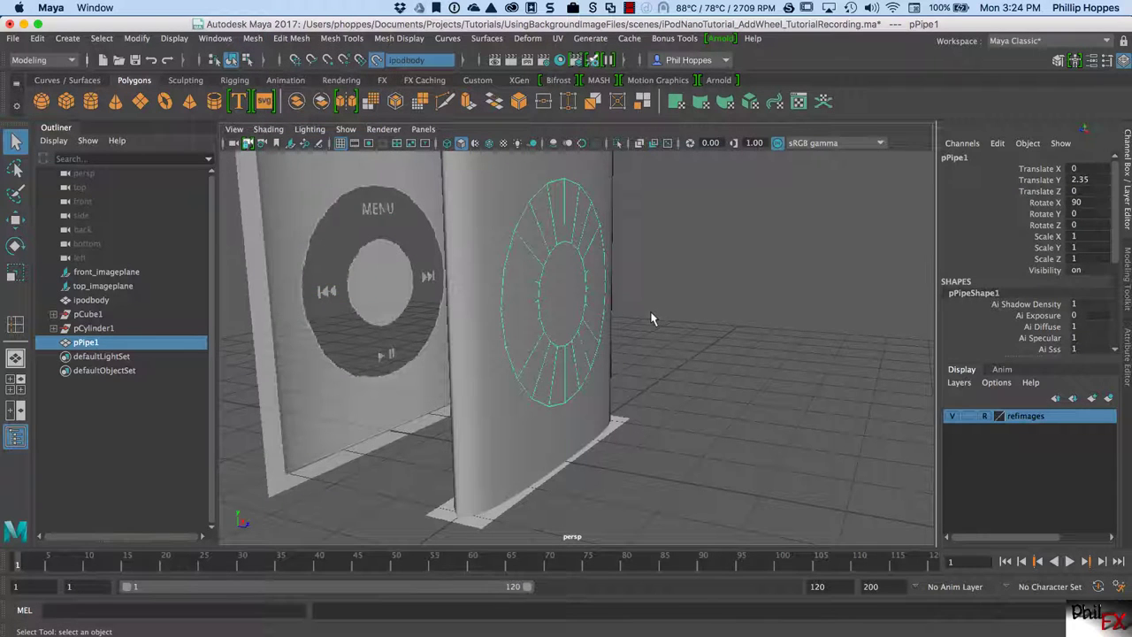
{"action": "left_click_drag", "start_coordinate": [626, 306], "coordinate": [651, 286], "text": "alt"}
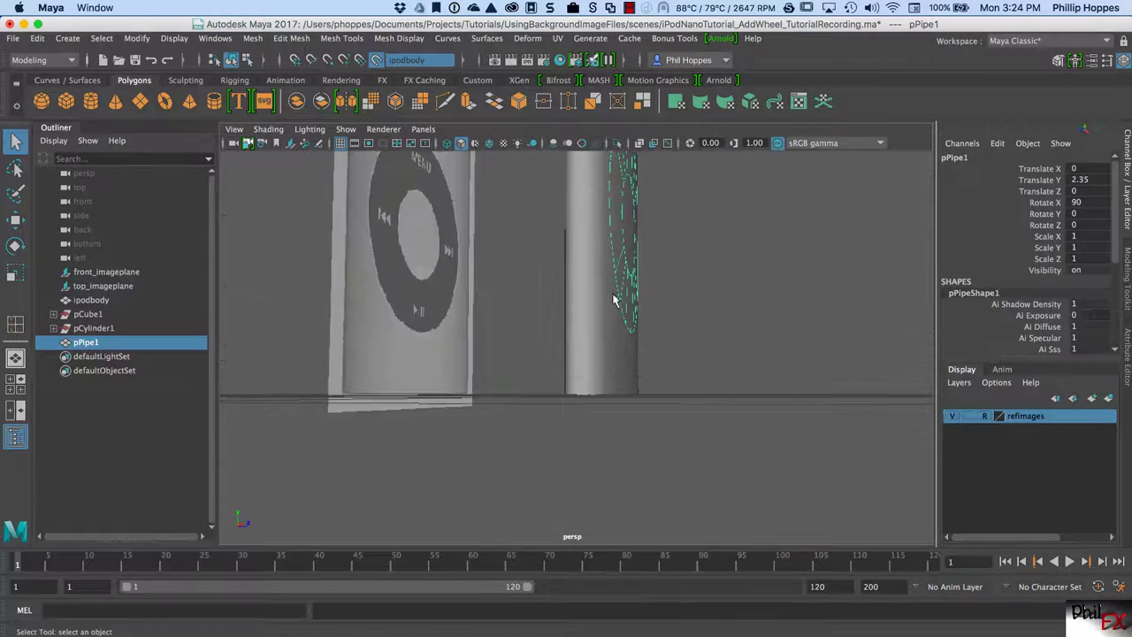
{"action": "right_click_drag", "start_coordinate": [651, 285], "coordinate": [705, 283], "text": "alt"}
{"action": "left_click_drag", "start_coordinate": [705, 283], "coordinate": [576, 331], "text": "alt"}
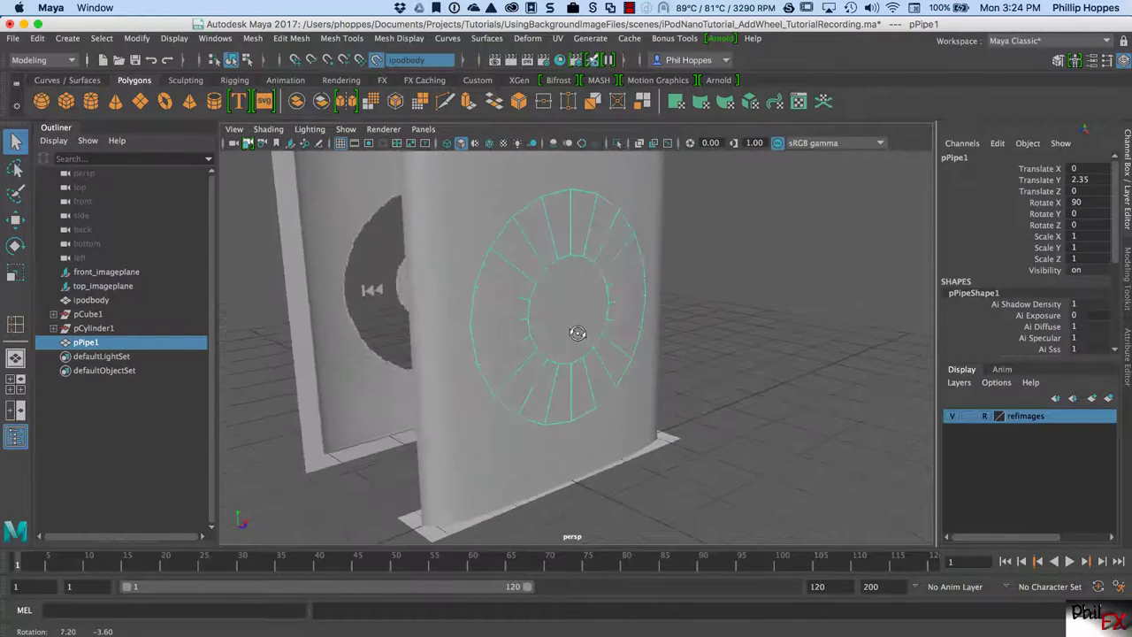
{"action": "right_click_drag", "start_coordinate": [575, 330], "coordinate": [570, 329], "text": "alt"}
{"action": "left_click_drag", "start_coordinate": [570, 329], "coordinate": [540, 318], "text": "alt"}
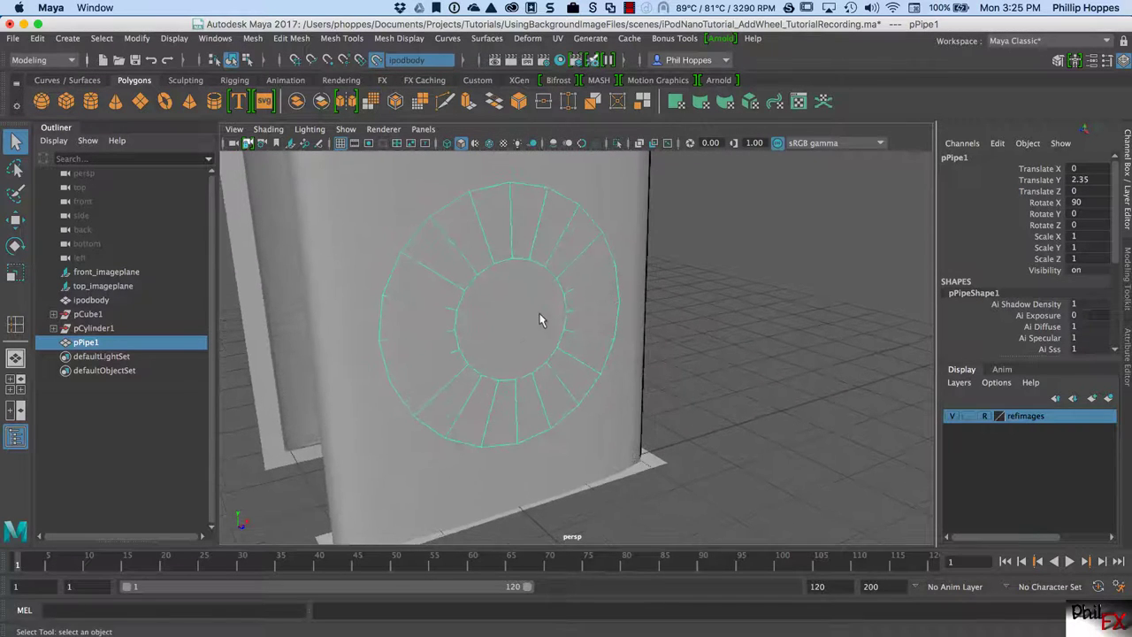
{"action": "middle_click_drag", "start_coordinate": [541, 318], "coordinate": [564, 320], "text": "alt"}
{"action": "left_click_drag", "start_coordinate": [564, 321], "coordinate": [518, 328], "text": "alt"}
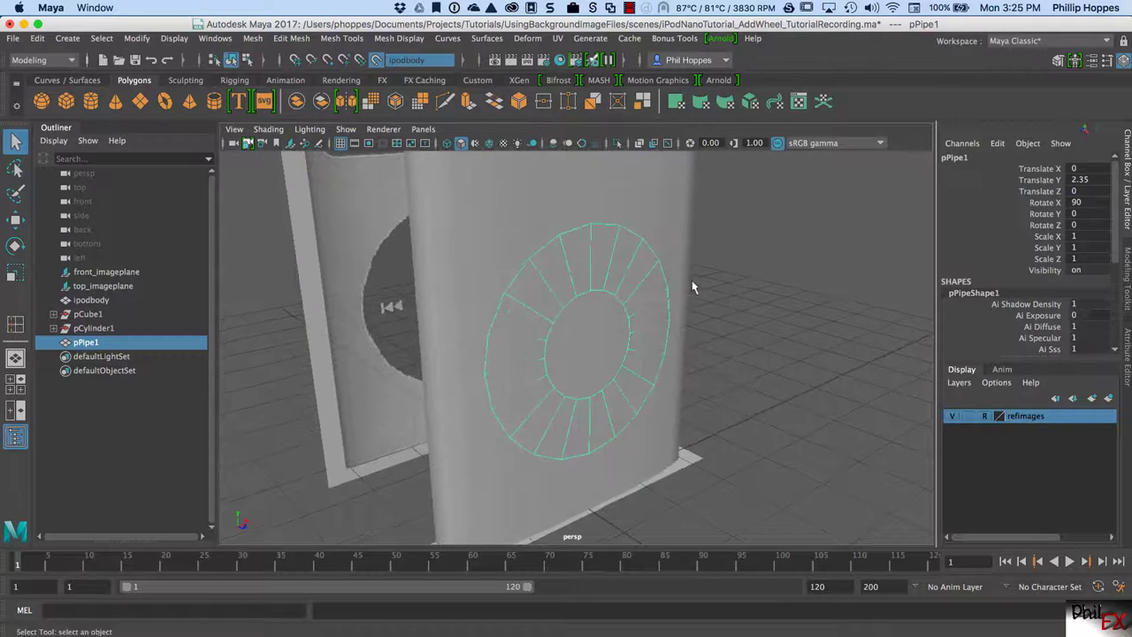
{"action": "left_click", "coordinate": [640, 205]}
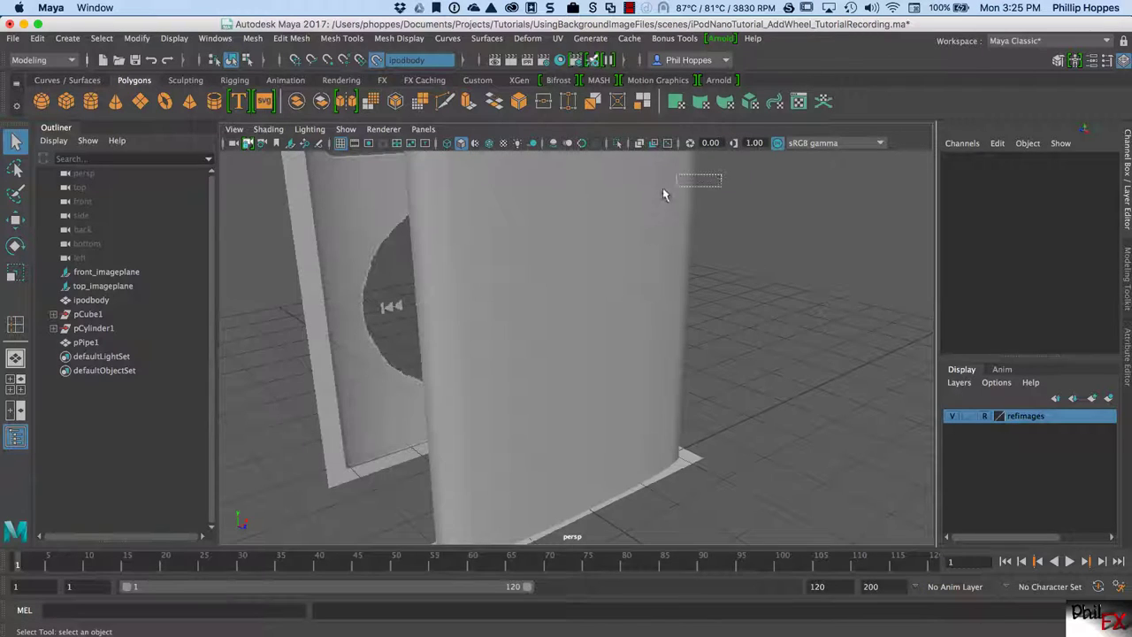
Turn off the live surface and delete the pCube1 and pCylinder1 objects.
{"action": "left_click_drag", "start_coordinate": [663, 193], "coordinate": [665, 196]}
{"action": "left_click", "coordinate": [377, 62]}
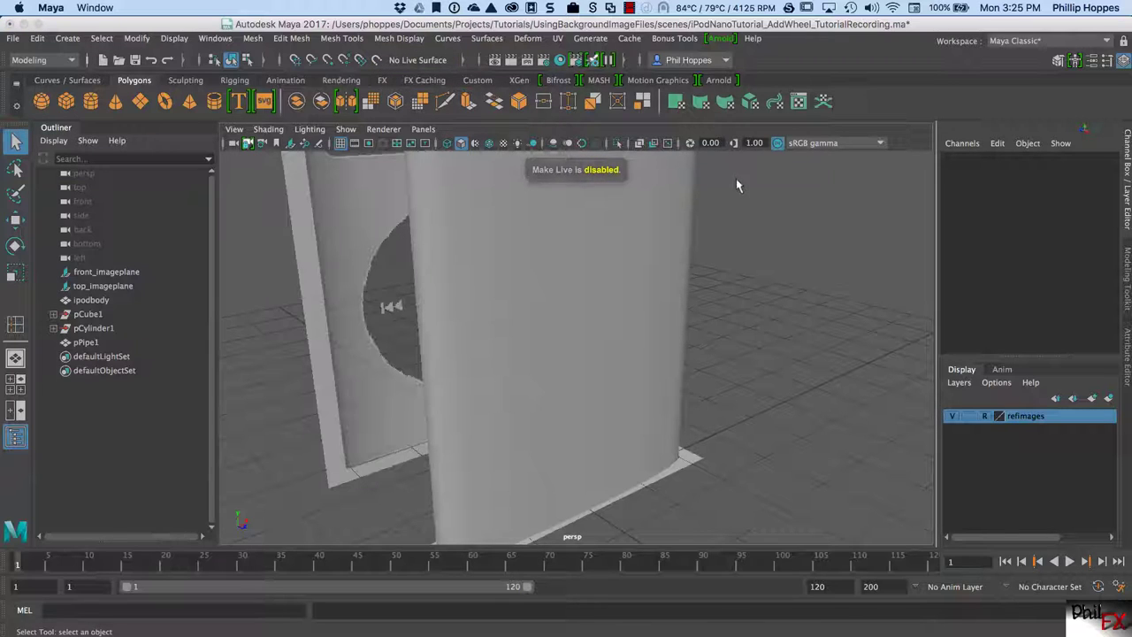
{"action": "left_click", "coordinate": [678, 185]}
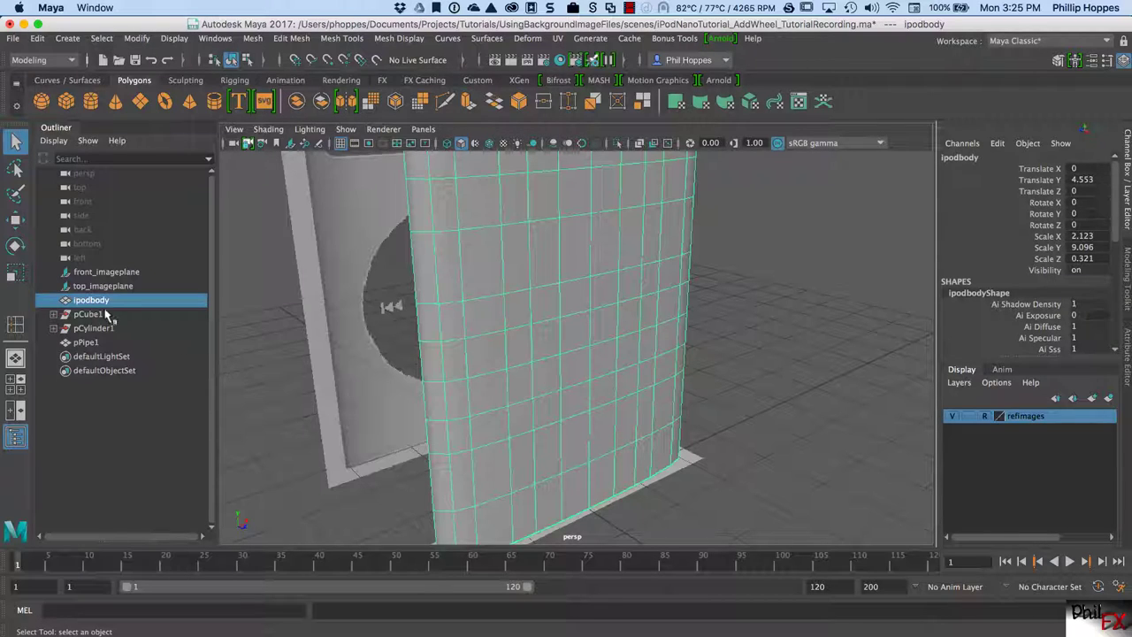
{"action": "left_click", "coordinate": [89, 342]}
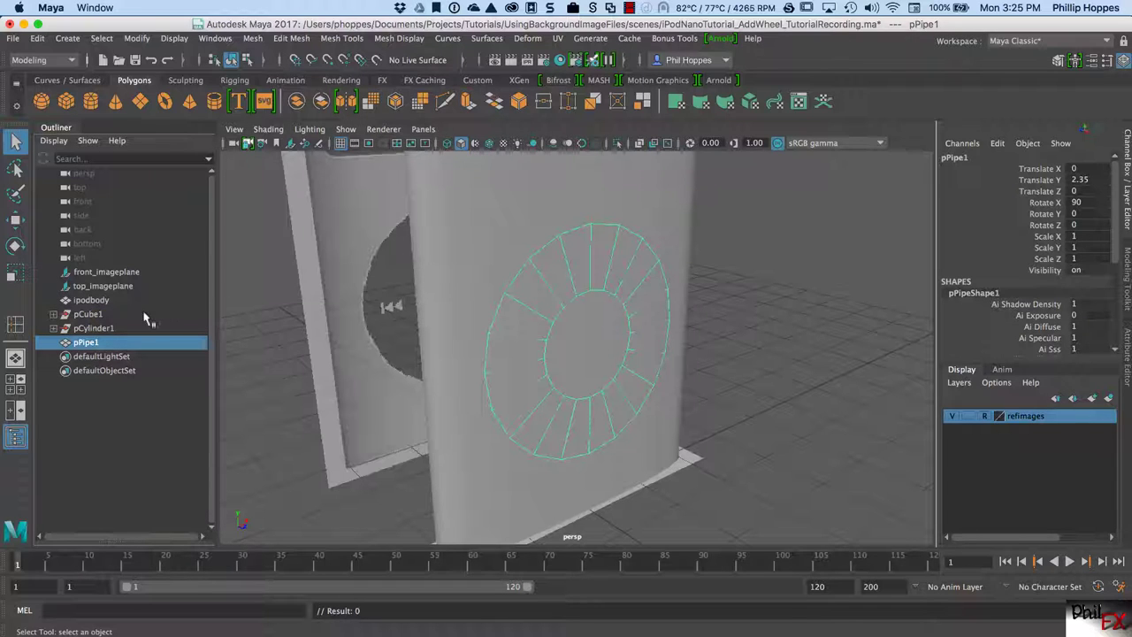
{"action": "left_click", "coordinate": [92, 300]}
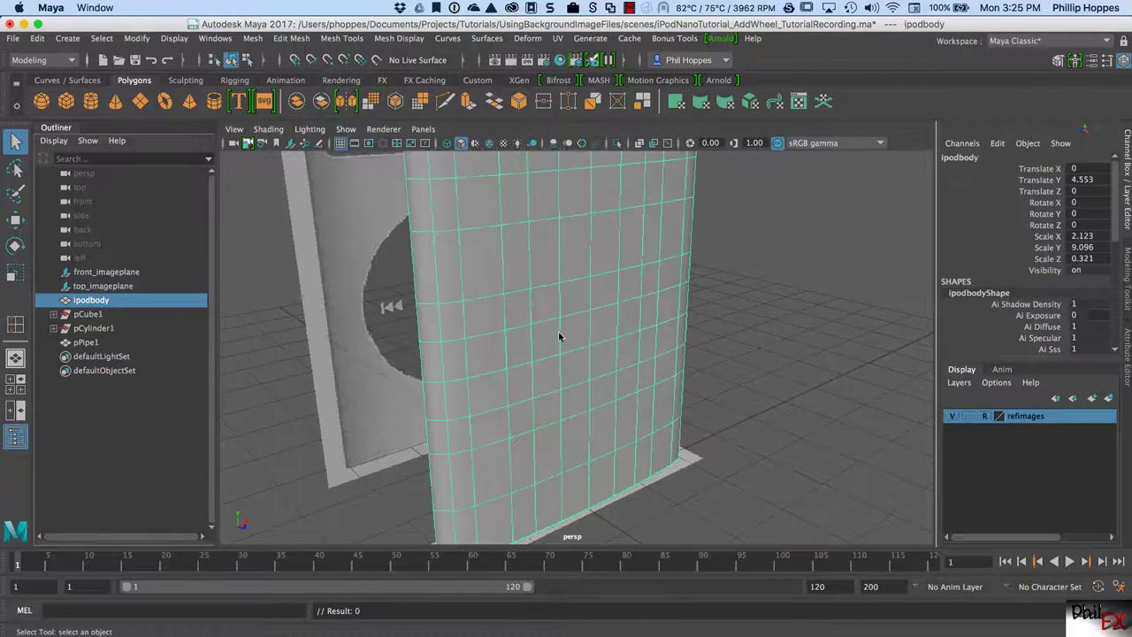
{"action": "left_click", "coordinate": [96, 343], "text": "shift"}
{"action": "left_click", "coordinate": [260, 412]}
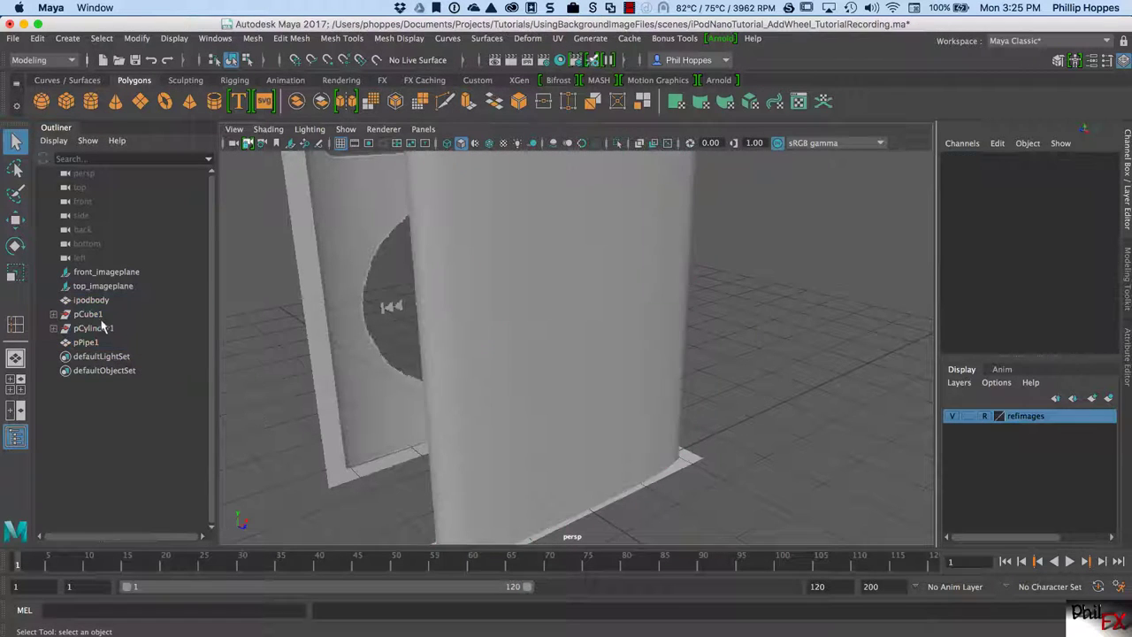
{"action": "left_click", "coordinate": [88, 314]}
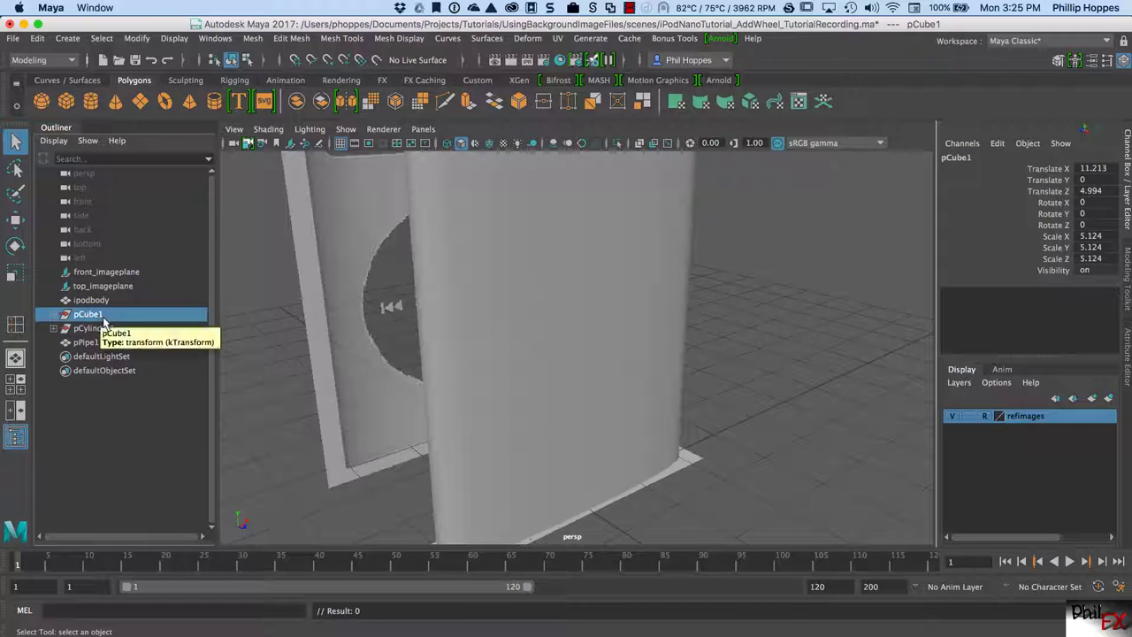
{"action": "key", "text": "Delete"}
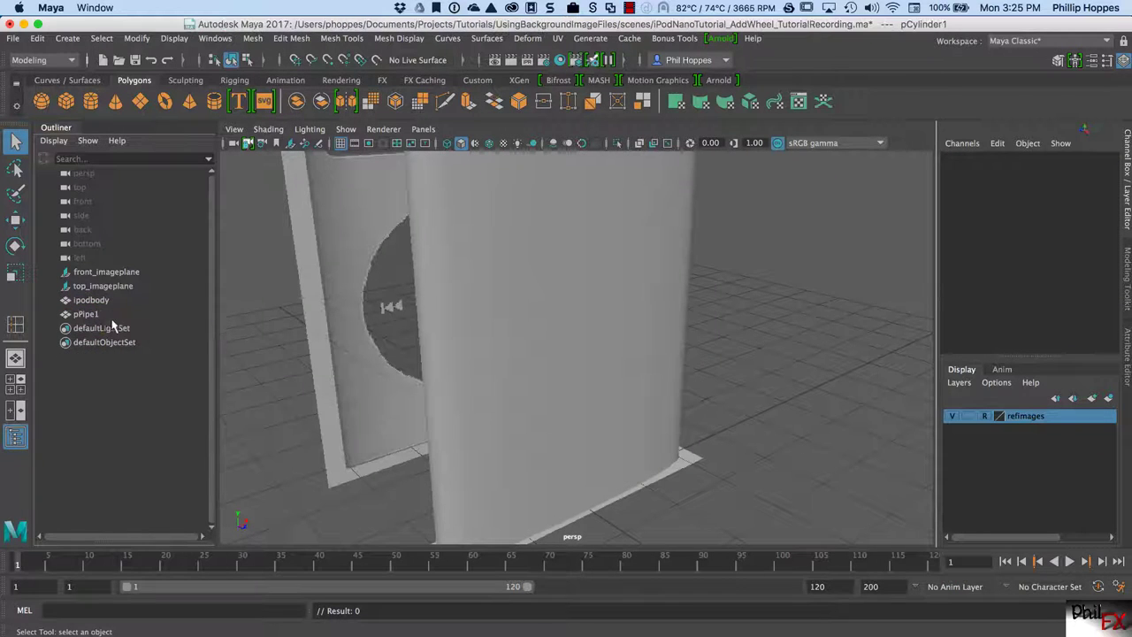
Select ipodbody and pPipe1 together.
{"action": "left_click", "coordinate": [88, 315]}
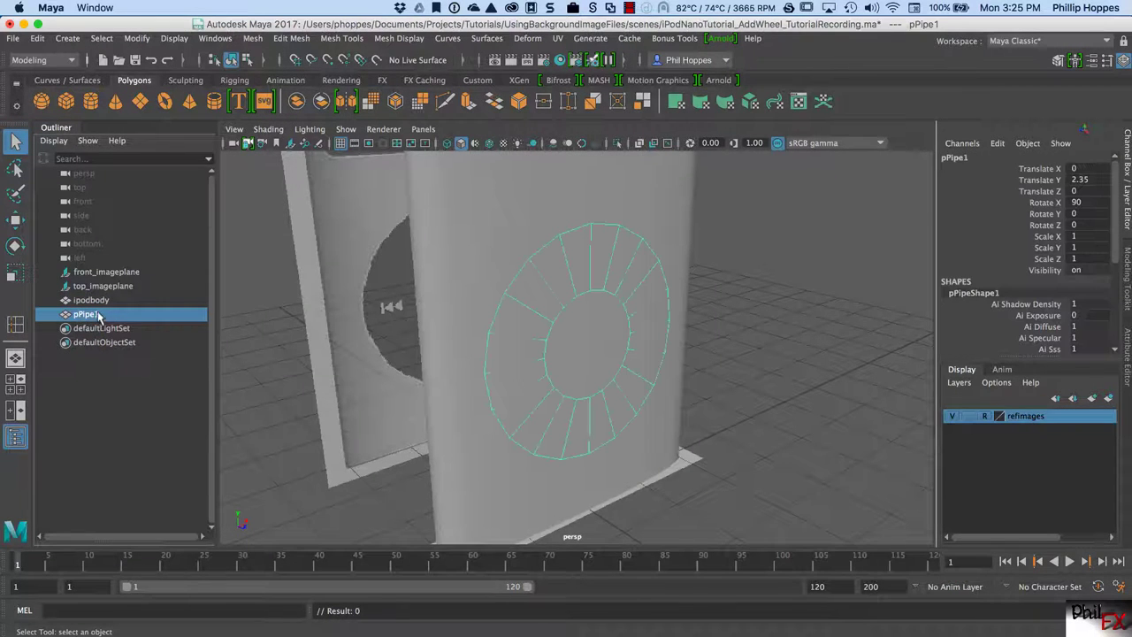
{"action": "left_click", "coordinate": [93, 301]}
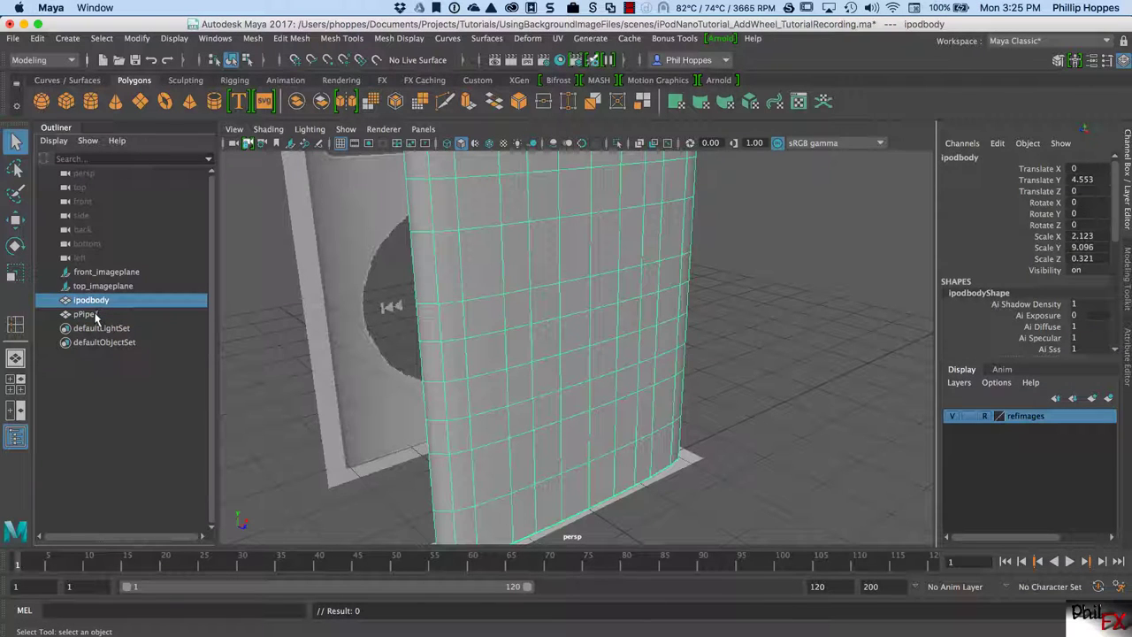
{"action": "left_click", "coordinate": [94, 315], "text": "shift"}
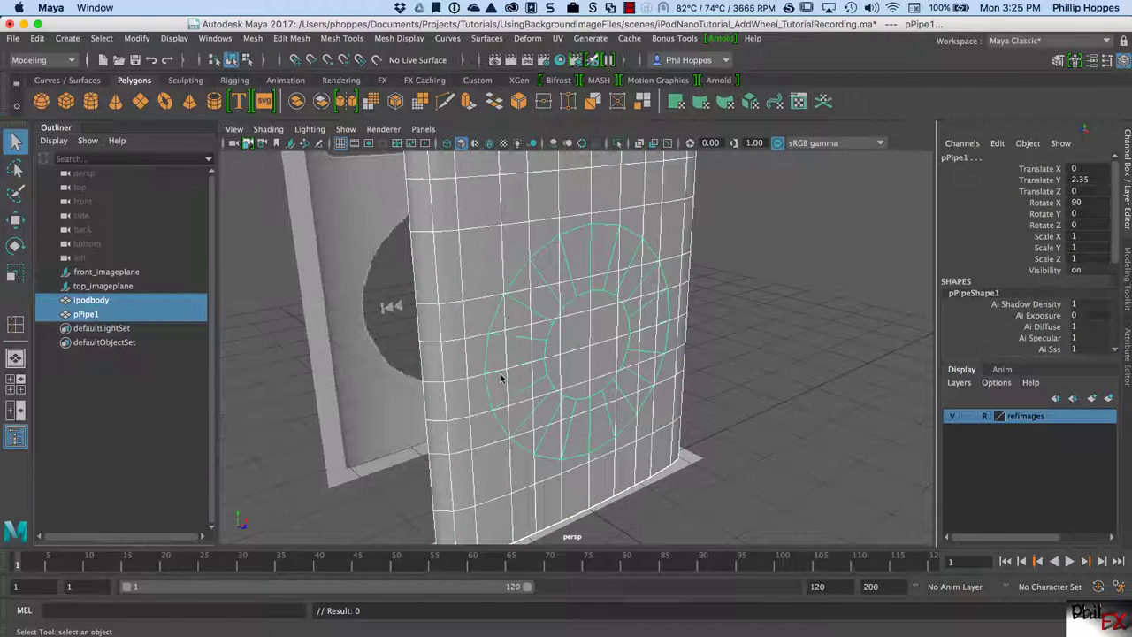
Face the pipe head-on and delete a selected face of the pipe ring in face mode.
{"action": "left_click_drag", "start_coordinate": [513, 375], "coordinate": [589, 351], "text": "alt"}
{"action": "right_click_drag", "start_coordinate": [589, 351], "coordinate": [623, 363], "text": "alt"}
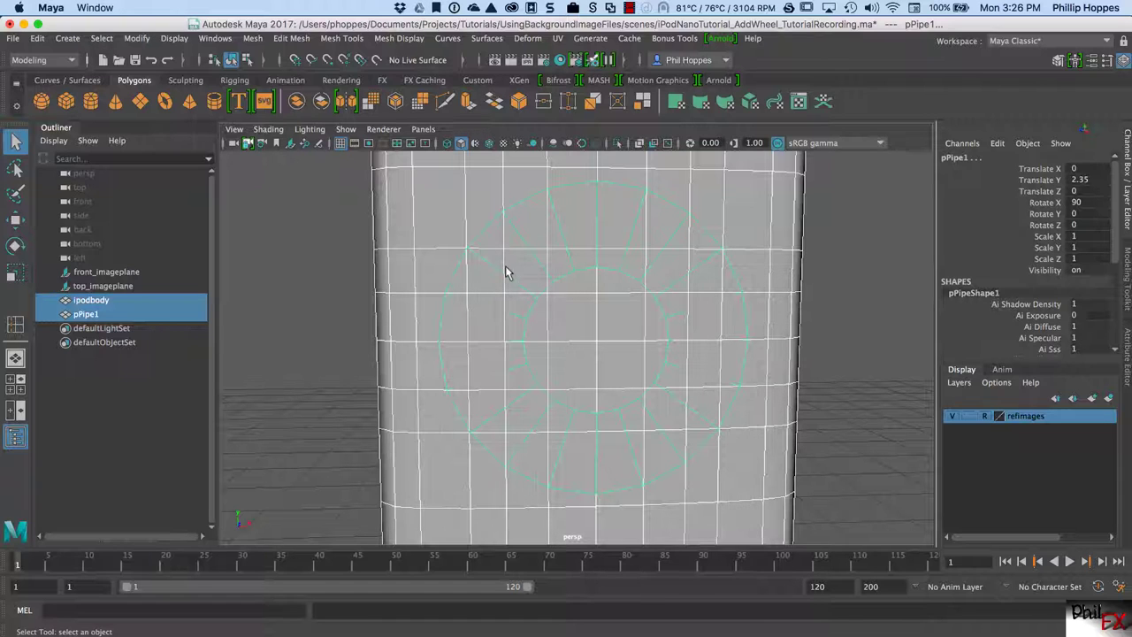
{"action": "right_click_drag", "start_coordinate": [490, 271], "coordinate": [427, 200]}
{"action": "left_click", "coordinate": [426, 199]}
{"action": "right_click", "coordinate": [488, 265]}
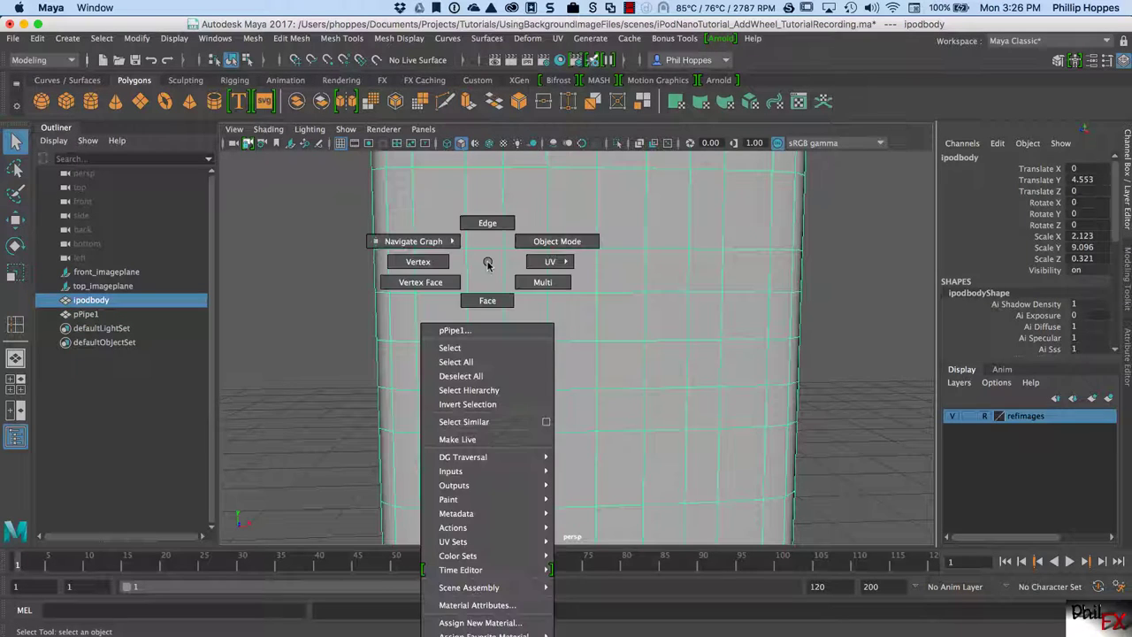
{"action": "left_click", "coordinate": [487, 300]}
{"action": "left_click", "coordinate": [488, 271]}
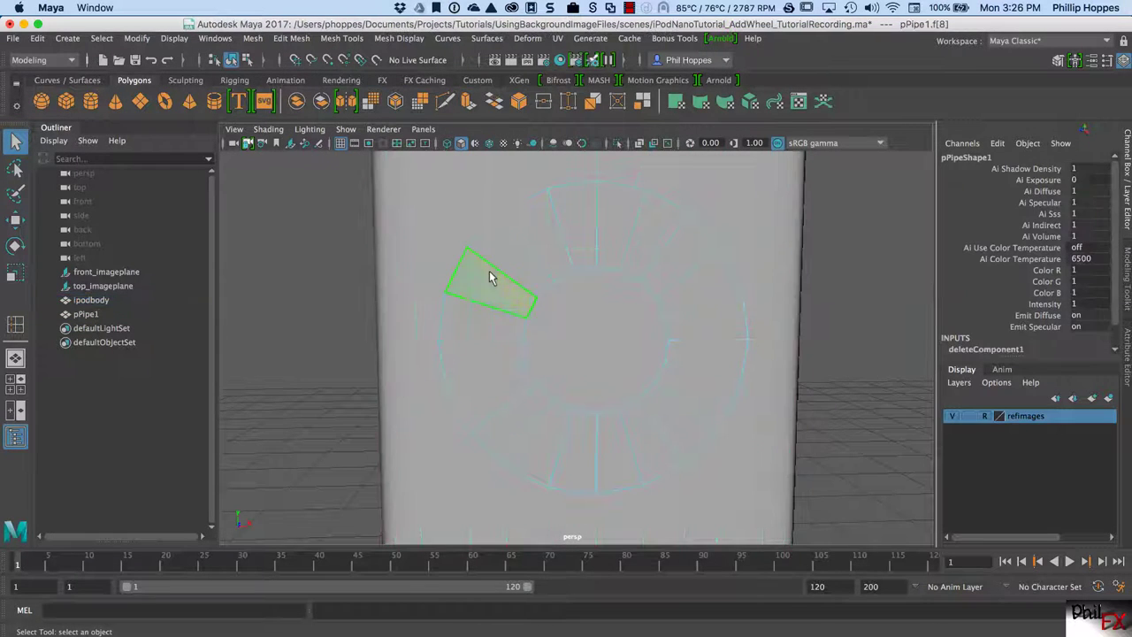
{"action": "key", "text": "Delete"}
Delete a face from ipodbody, return to object mode, and hide pPipe1 with Ctrl+H.
{"action": "left_click", "coordinate": [90, 301]}
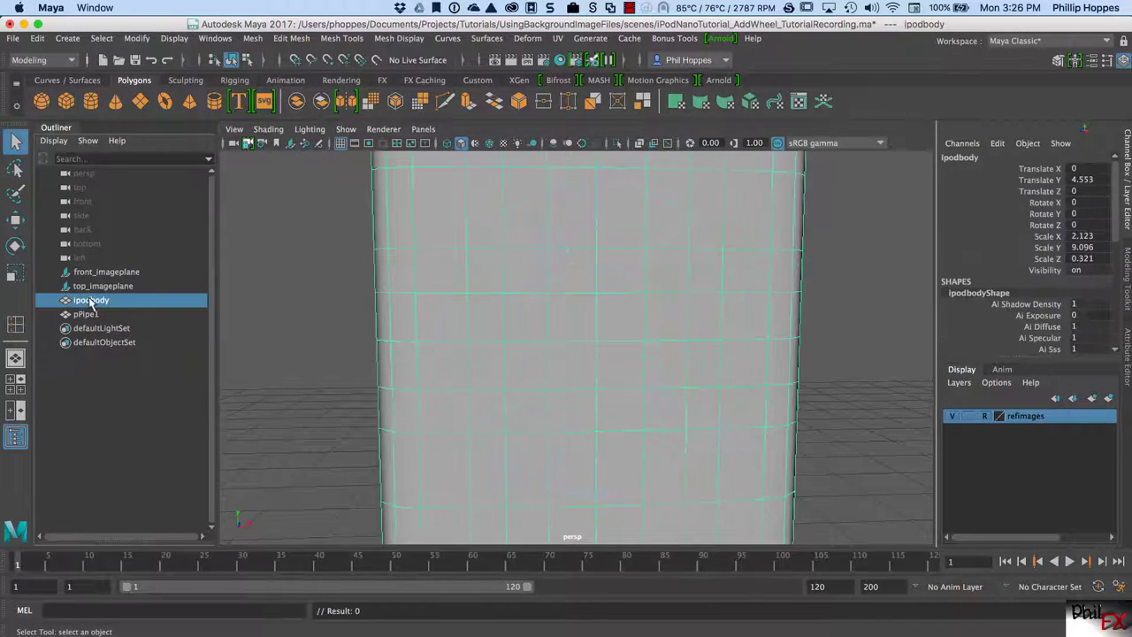
{"action": "right_click_drag", "start_coordinate": [476, 236], "coordinate": [472, 265]}
{"action": "left_click", "coordinate": [467, 265]}
{"action": "key", "text": "Delete"}
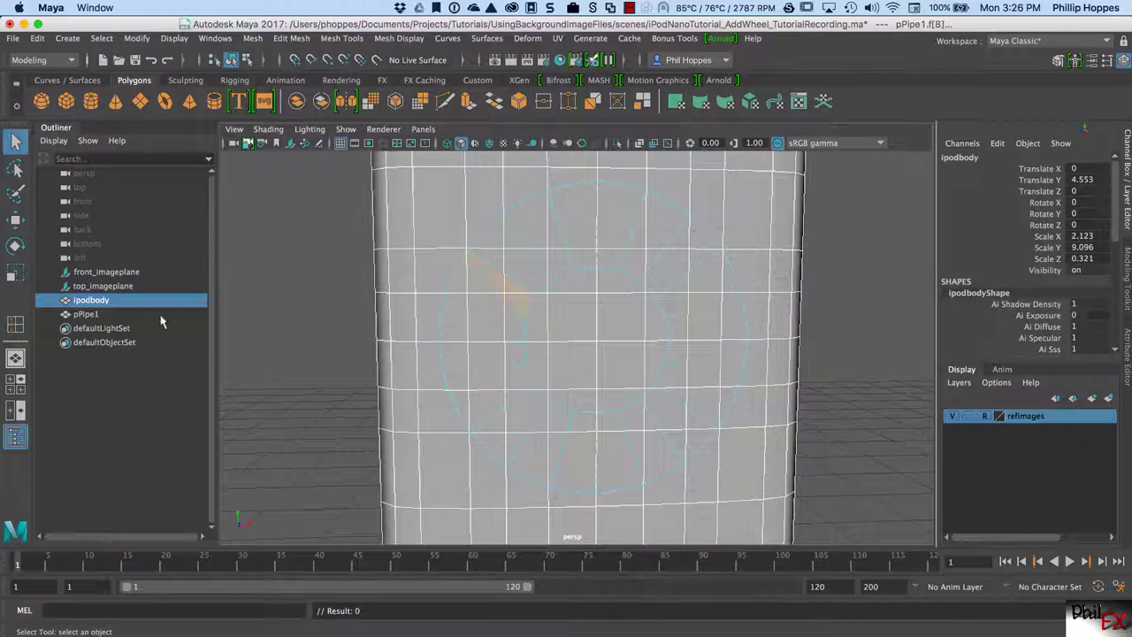
{"action": "key", "text": "F8"}
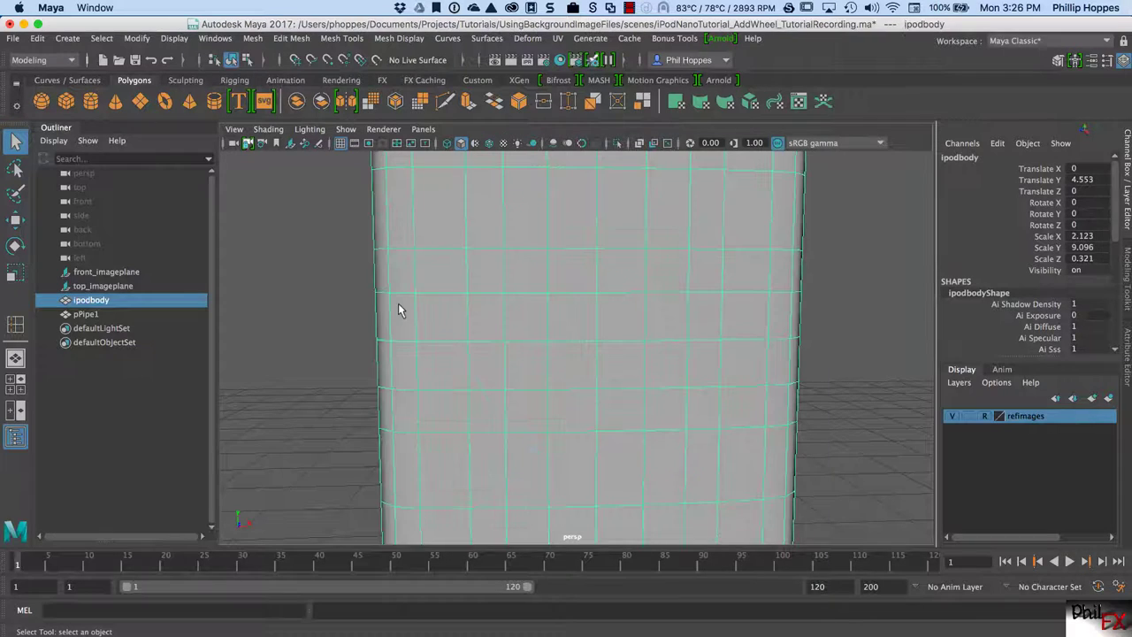
{"action": "left_click", "coordinate": [80, 314]}
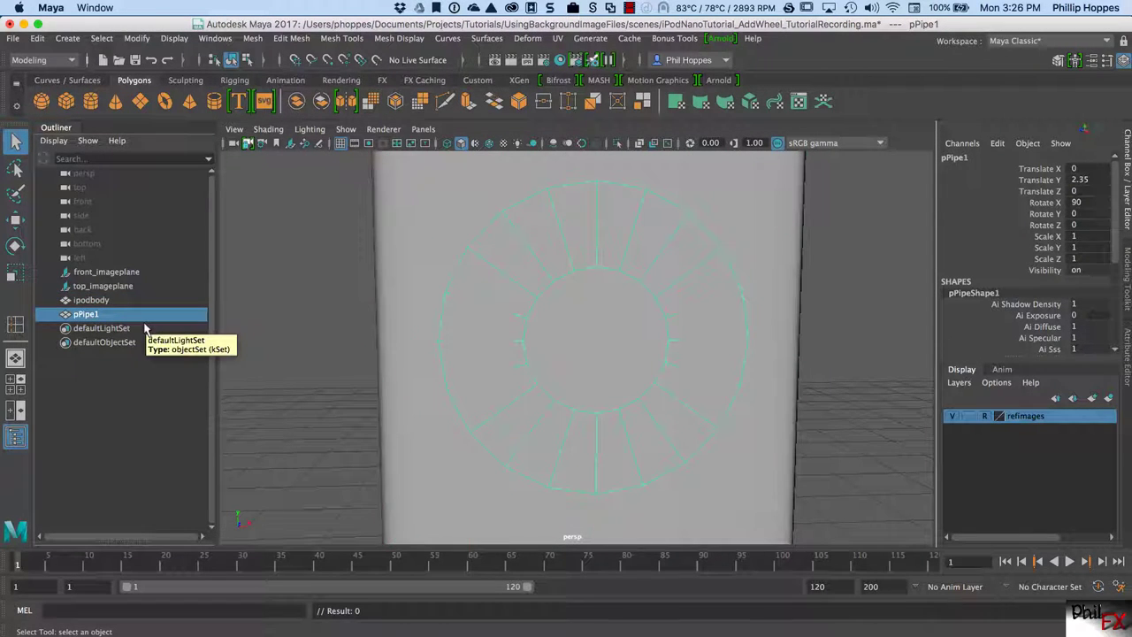
{"action": "key", "text": "ctrl+h"}
Pick a couple of faces on ipodbody in face mode, then clear the selection.
{"action": "left_click", "coordinate": [107, 302]}
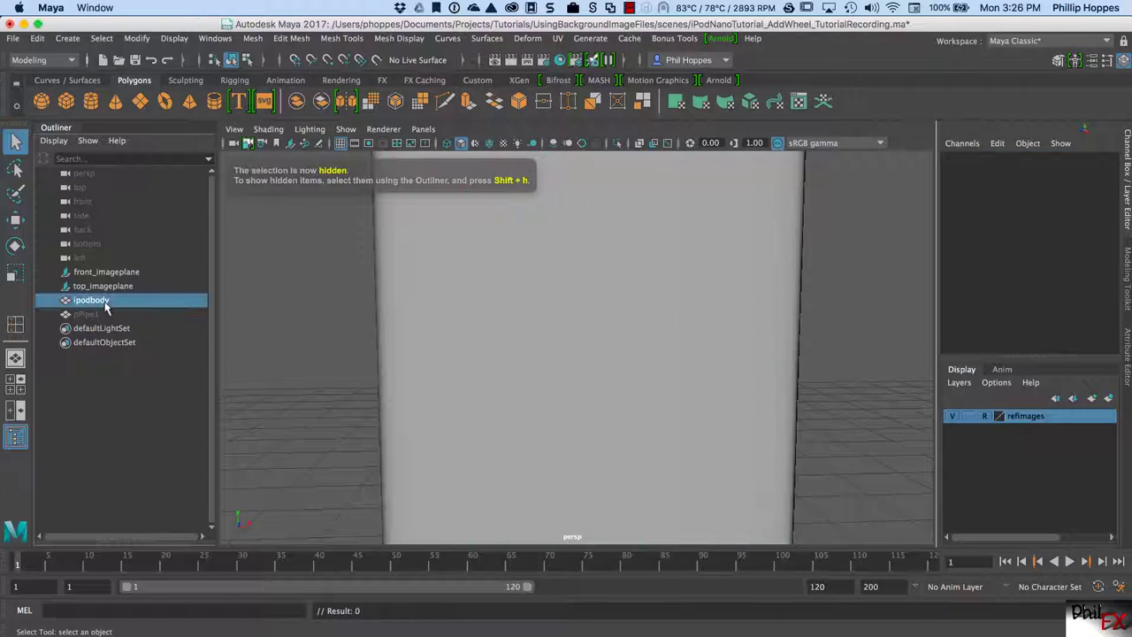
{"action": "right_click_drag", "start_coordinate": [481, 272], "coordinate": [486, 305]}
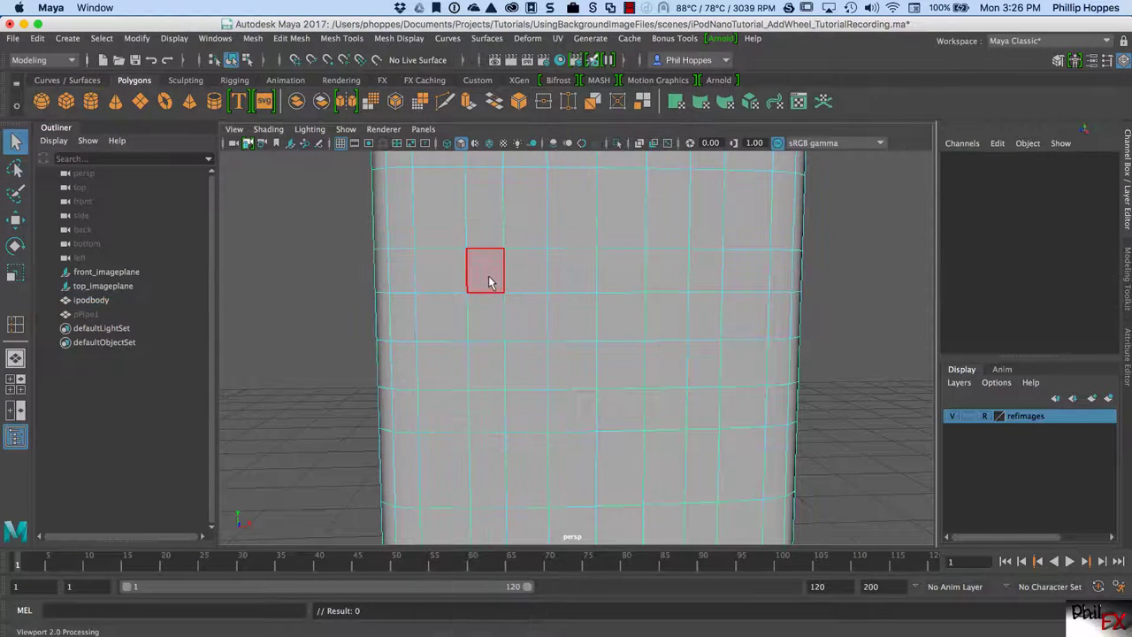
{"action": "left_click", "coordinate": [487, 280]}
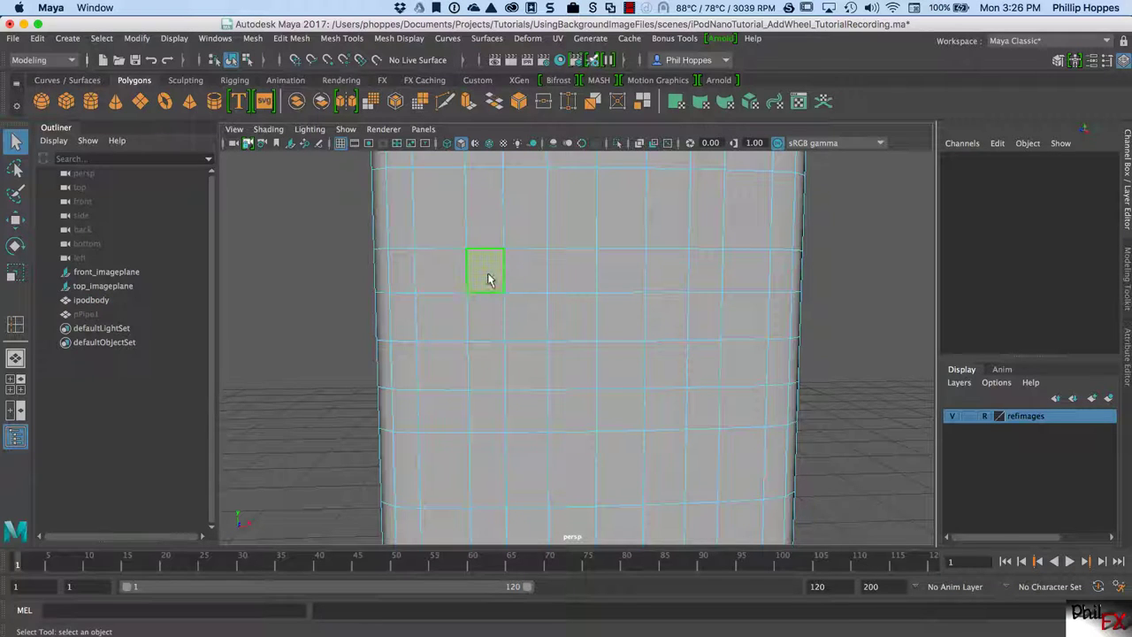
{"action": "left_click", "coordinate": [524, 275], "text": "shift"}
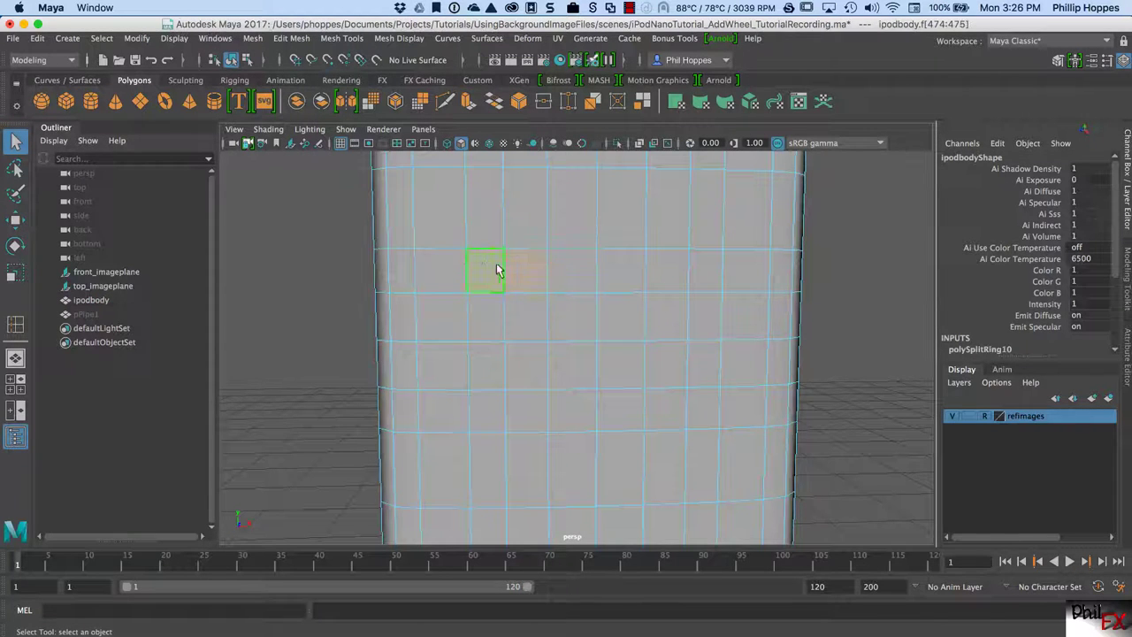
{"action": "left_click", "coordinate": [285, 255]}
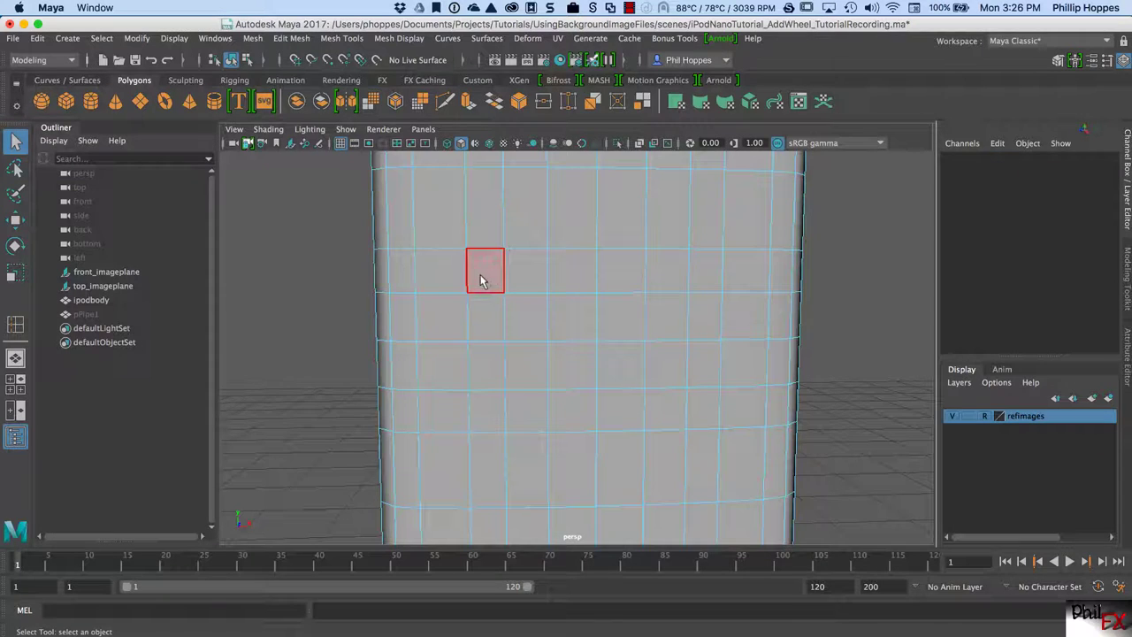
Enable camera-based selection in the Select Tool settings and marquee-select the central body faces.
{"action": "double_click", "coordinate": [15, 142]}
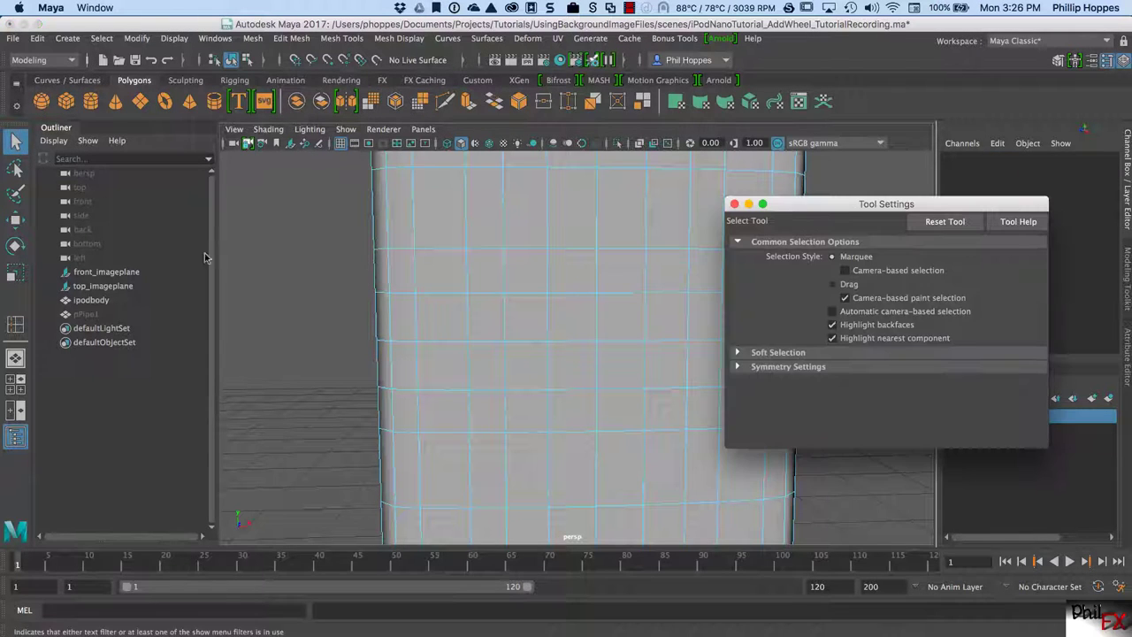
{"action": "left_click", "coordinate": [845, 270]}
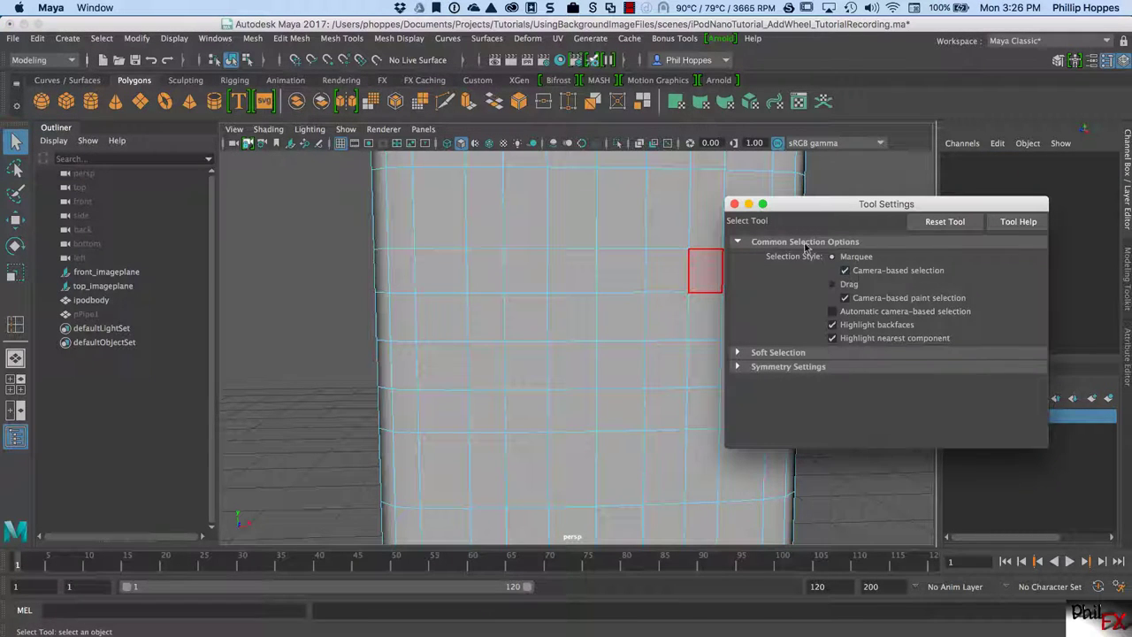
{"action": "left_click", "coordinate": [733, 204]}
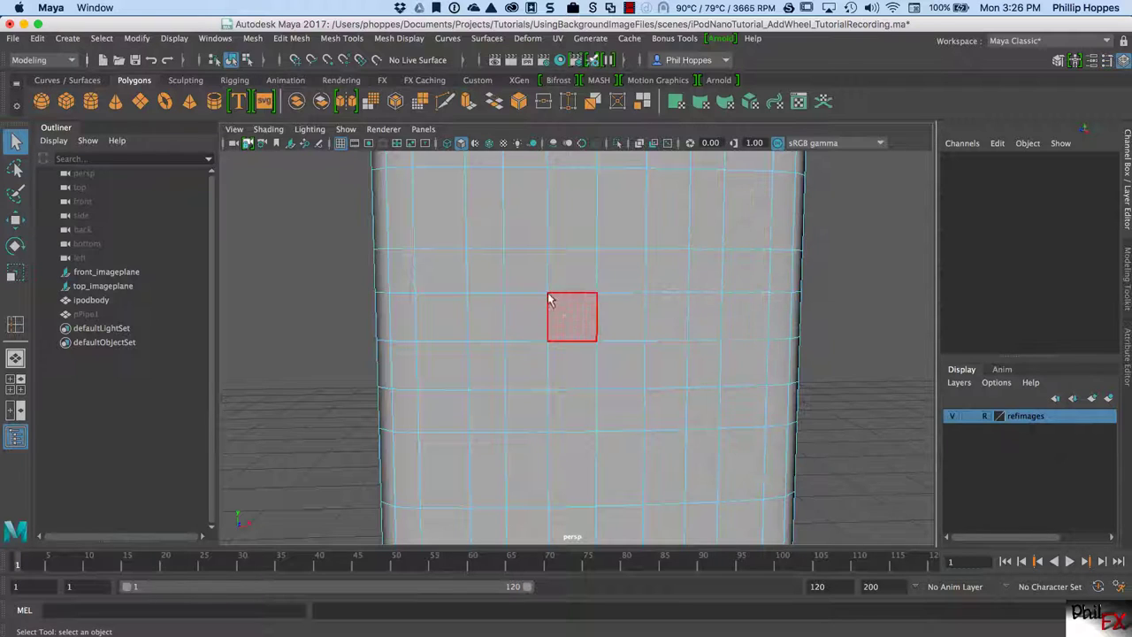
{"action": "left_click", "coordinate": [489, 272]}
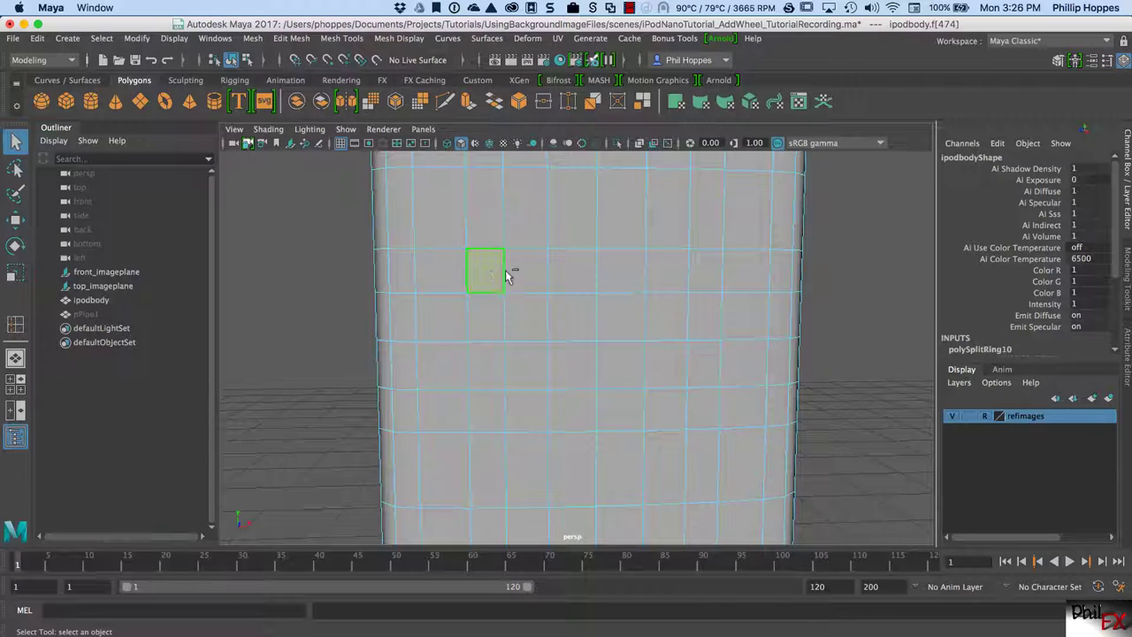
{"action": "mouse_move", "coordinate": [506, 276]}
{"action": "left_mouse_down"}
{"action": "mouse_move", "coordinate": [700, 268]}
{"action": "mouse_move", "coordinate": [695, 405]}
{"action": "mouse_move", "coordinate": [490, 415]}
{"action": "mouse_move", "coordinate": [482, 336]}
{"action": "mouse_move", "coordinate": [661, 320]}
{"action": "mouse_move", "coordinate": [664, 359]}
{"action": "mouse_move", "coordinate": [531, 375]}
{"action": "mouse_move", "coordinate": [580, 377]}
{"action": "mouse_move", "coordinate": [636, 298]}
{"action": "mouse_move", "coordinate": [508, 368]}
{"action": "mouse_move", "coordinate": [623, 317]}
{"action": "mouse_move", "coordinate": [648, 371]}
{"action": "mouse_move", "coordinate": [645, 334]}
{"action": "mouse_move", "coordinate": [625, 314]}
{"action": "mouse_move", "coordinate": [564, 350]}
{"action": "mouse_move", "coordinate": [645, 372]}
{"action": "mouse_move", "coordinate": [656, 307]}
{"action": "left_mouse_up"}
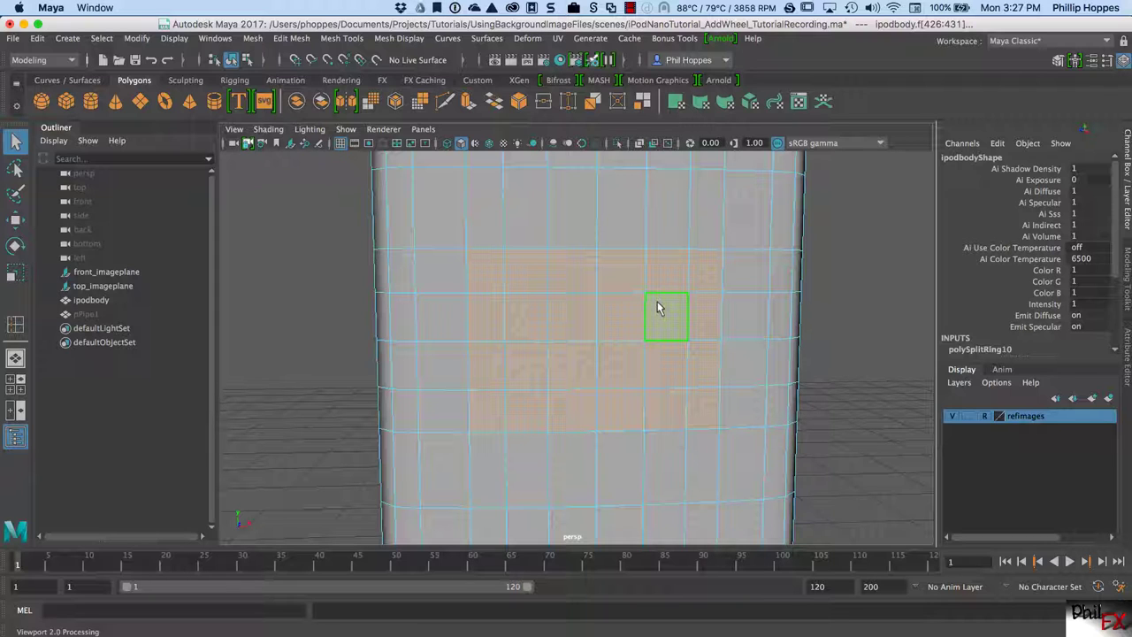
Delete the selected faces to cut the hole, then unhide pPipe1 with Shift+H.
{"action": "key", "text": "Delete"}
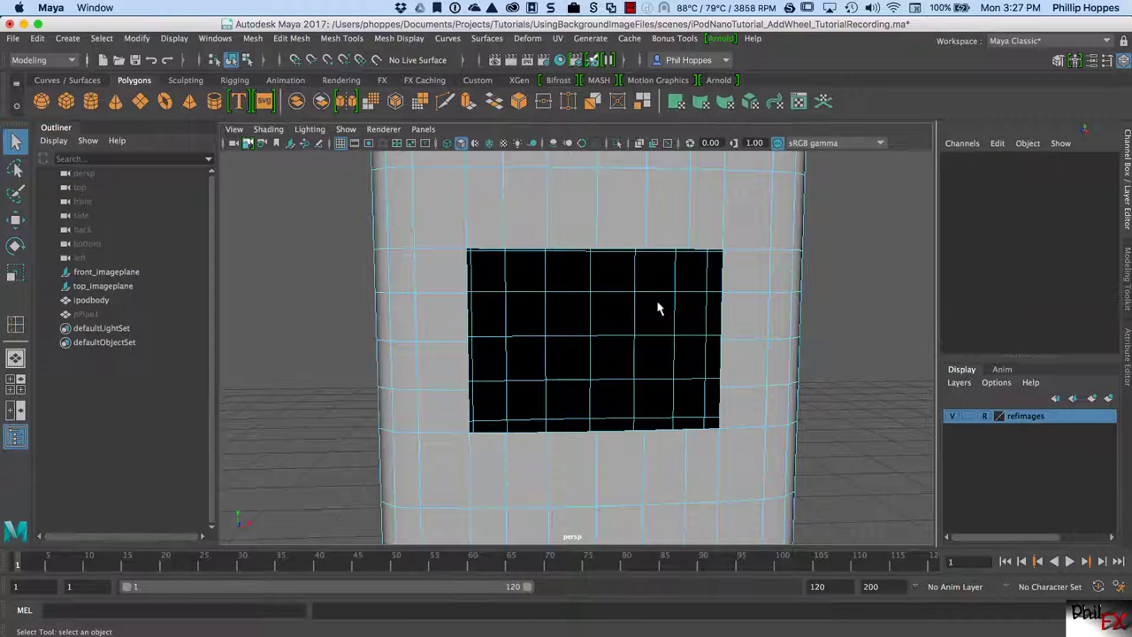
{"action": "left_click_drag", "start_coordinate": [591, 380], "coordinate": [662, 395], "text": "alt"}
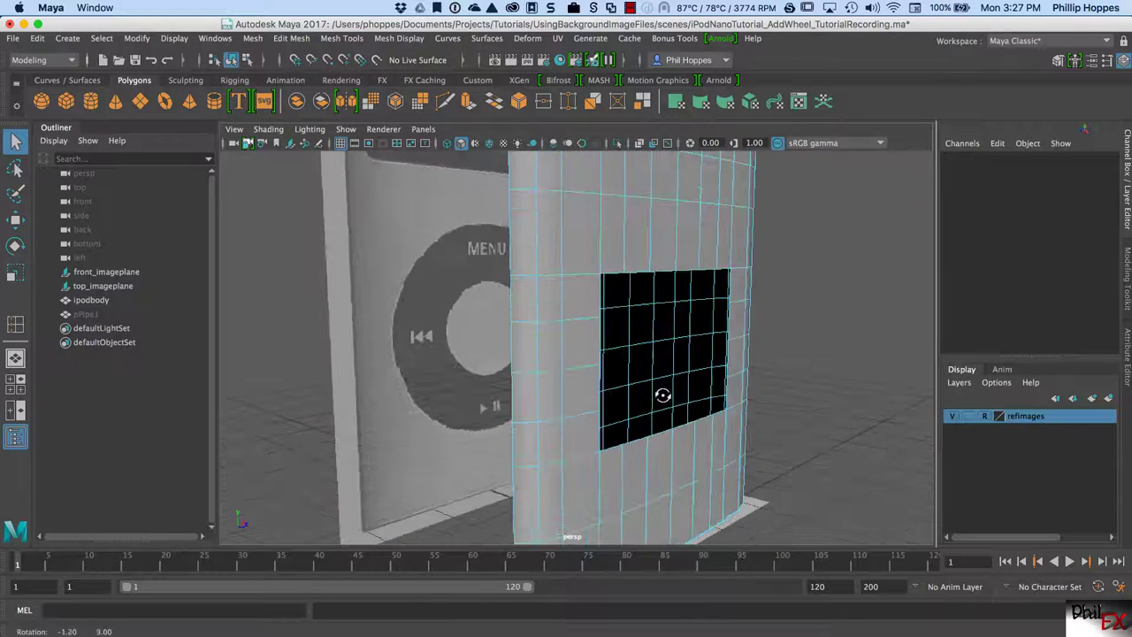
{"action": "left_click", "coordinate": [88, 316]}
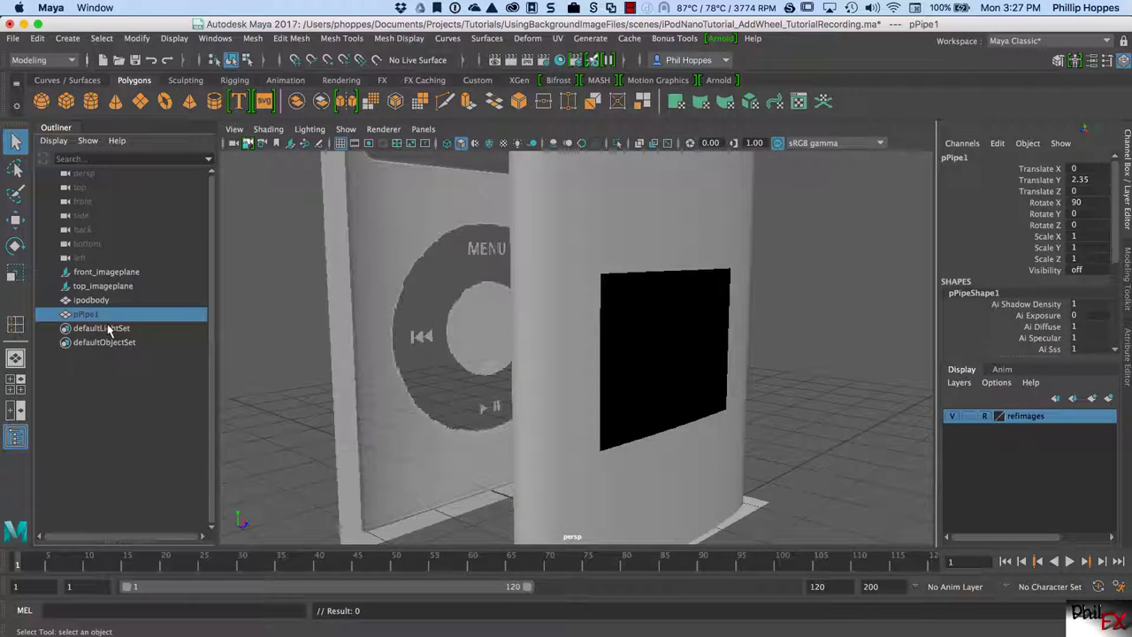
{"action": "key", "text": "shift+h"}
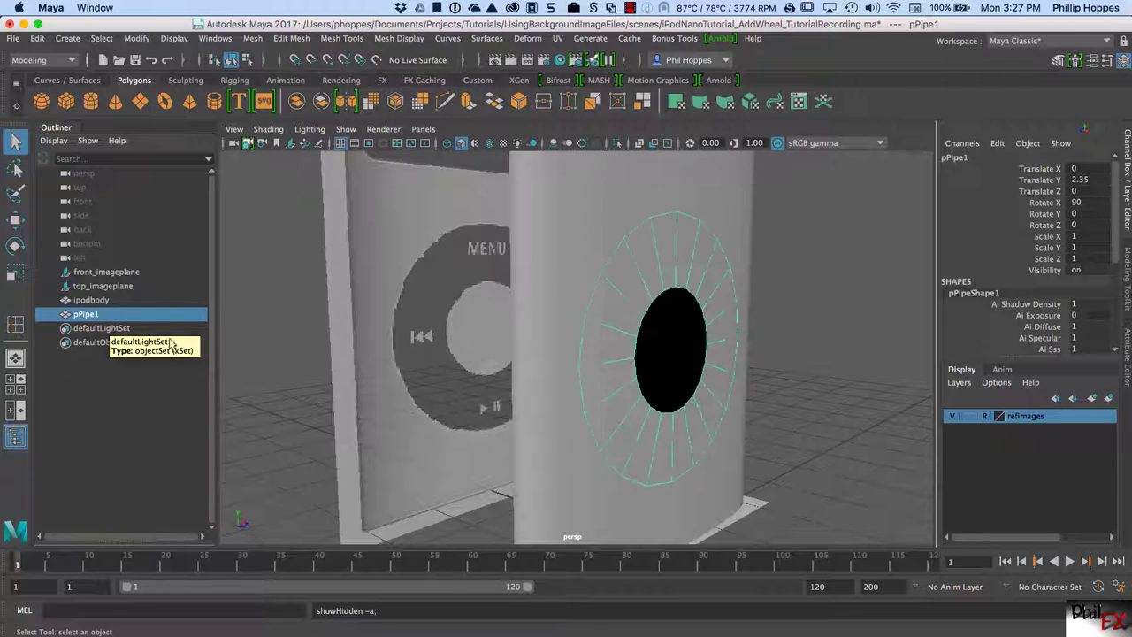
Select ipodbody and add the wheel pipe pPipe1 to the selection.
{"action": "left_click", "coordinate": [610, 234]}
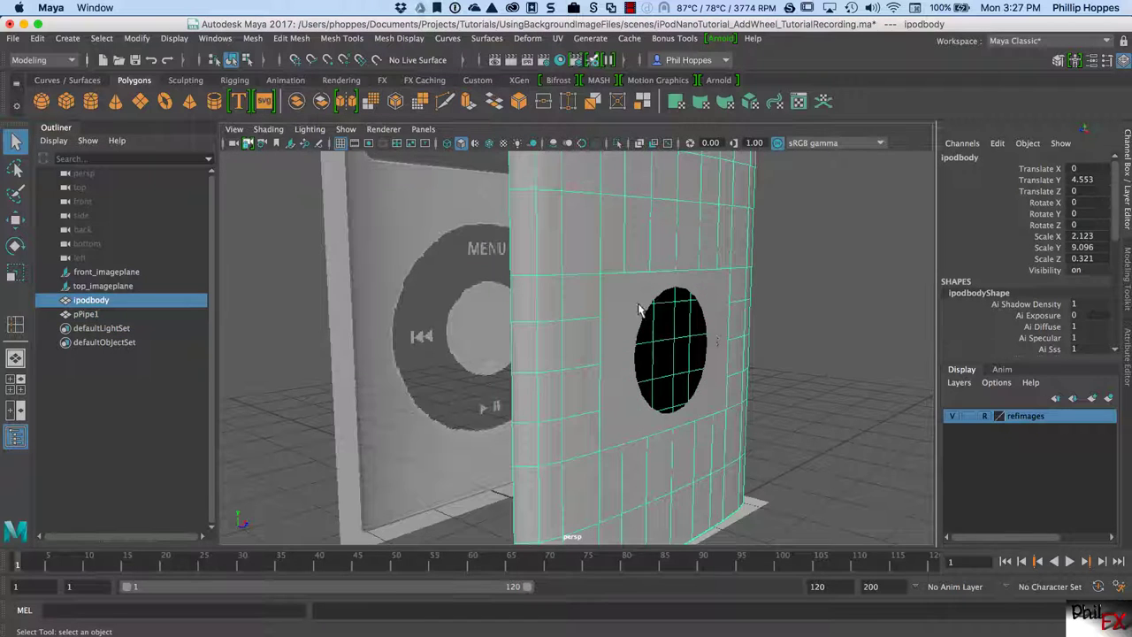
{"action": "left_click", "coordinate": [611, 247]}
{"action": "left_click", "coordinate": [567, 247]}
{"action": "left_click", "coordinate": [629, 313]}
{"action": "left_click", "coordinate": [581, 242]}
{"action": "left_click", "coordinate": [620, 300]}
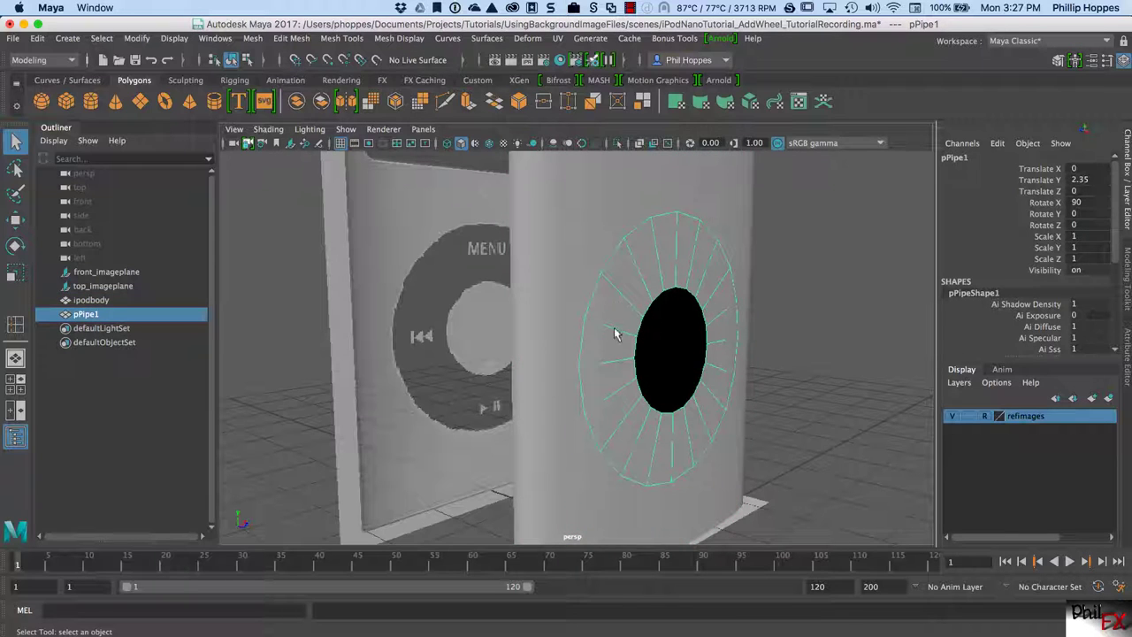
{"action": "left_click", "coordinate": [592, 200]}
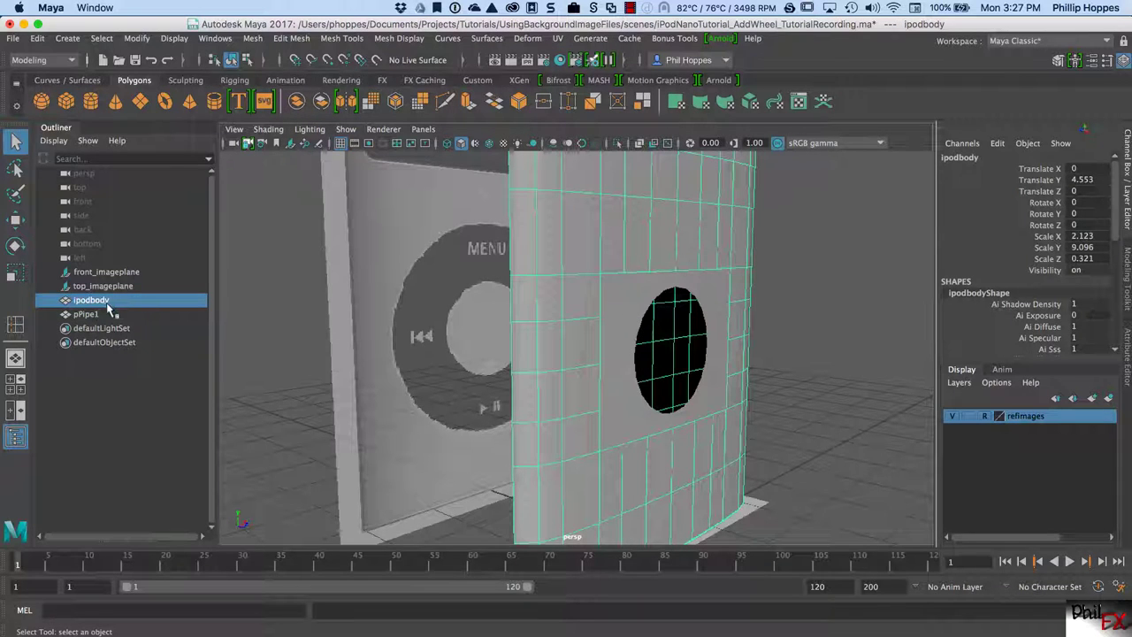
{"action": "left_click", "coordinate": [633, 301]}
{"action": "left_click", "coordinate": [590, 199]}
{"action": "left_click", "coordinate": [627, 303], "text": "shift"}
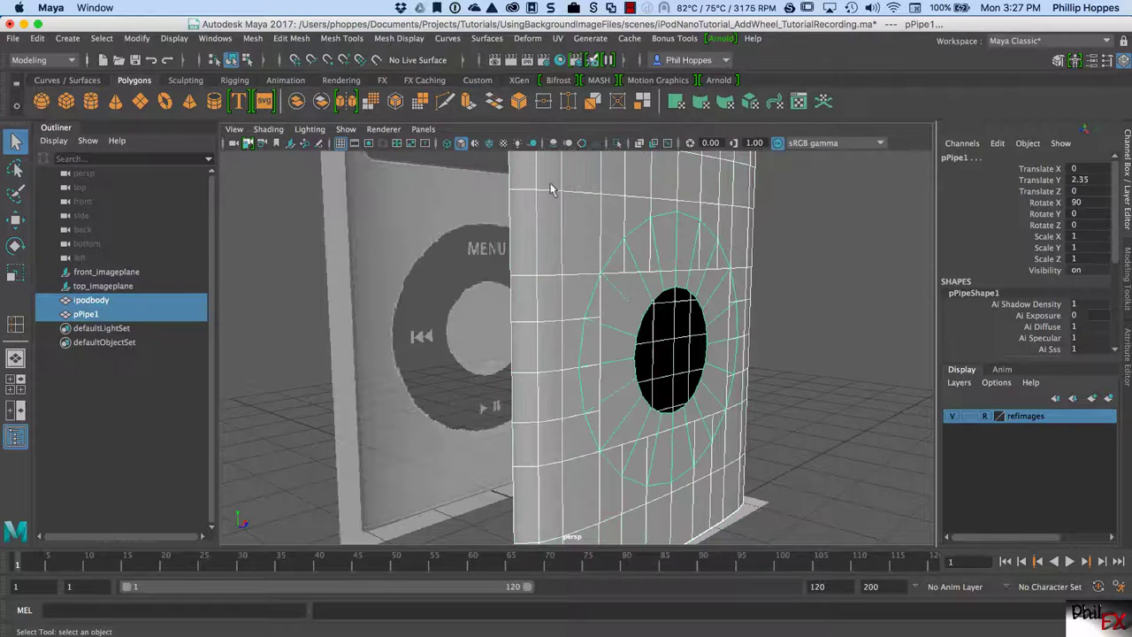
Combine ipodbody and pPipe1 into ipodbody1 via Mesh > Combine and inspect the hole close up.
{"action": "left_click", "coordinate": [251, 39]}
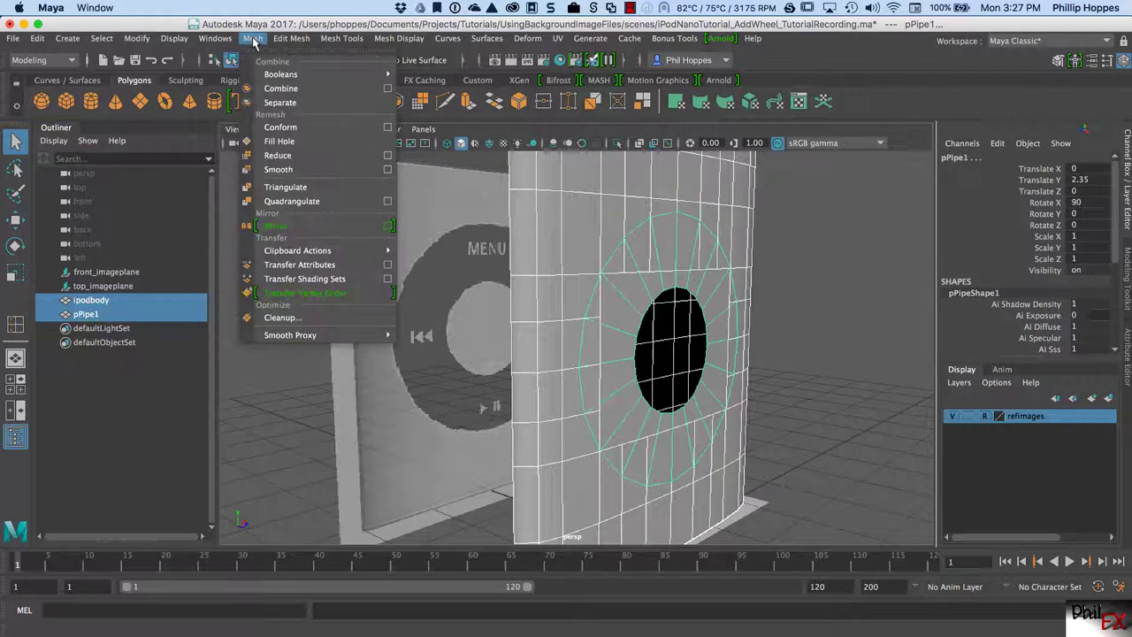
{"action": "left_click", "coordinate": [279, 89]}
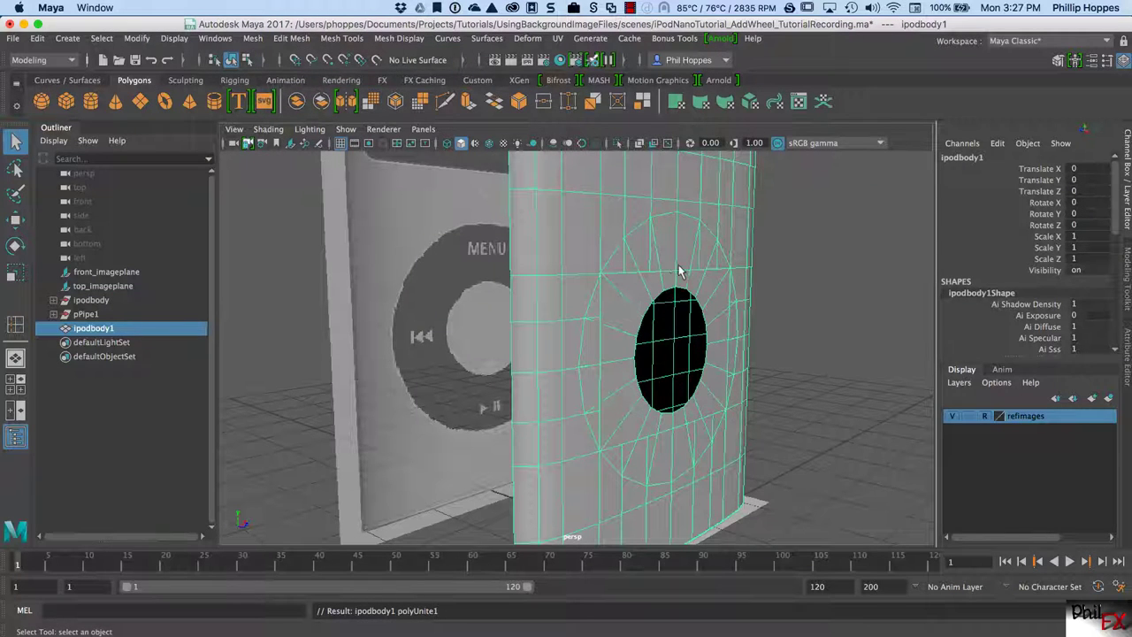
{"action": "left_click_drag", "start_coordinate": [677, 267], "coordinate": [640, 259], "text": "alt"}
{"action": "scroll", "coordinate": [626, 253], "scroll_direction": "up", "scroll_amount": 5}
{"action": "right_click_drag", "start_coordinate": [531, 239], "coordinate": [586, 289], "text": "alt"}
{"action": "middle_click_drag", "start_coordinate": [585, 289], "coordinate": [566, 341], "text": "alt"}
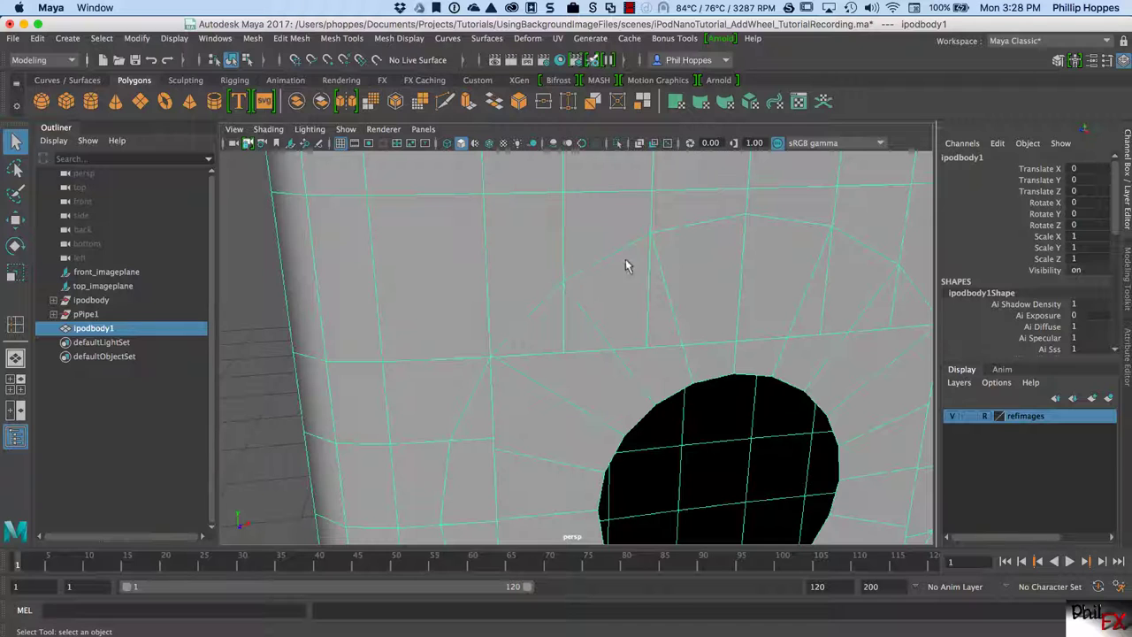
Hide the refImages layer, switch ipodbody1 to vertex mode, and return to shaded display.
{"action": "left_click_drag", "start_coordinate": [644, 346], "coordinate": [650, 305], "text": "alt"}
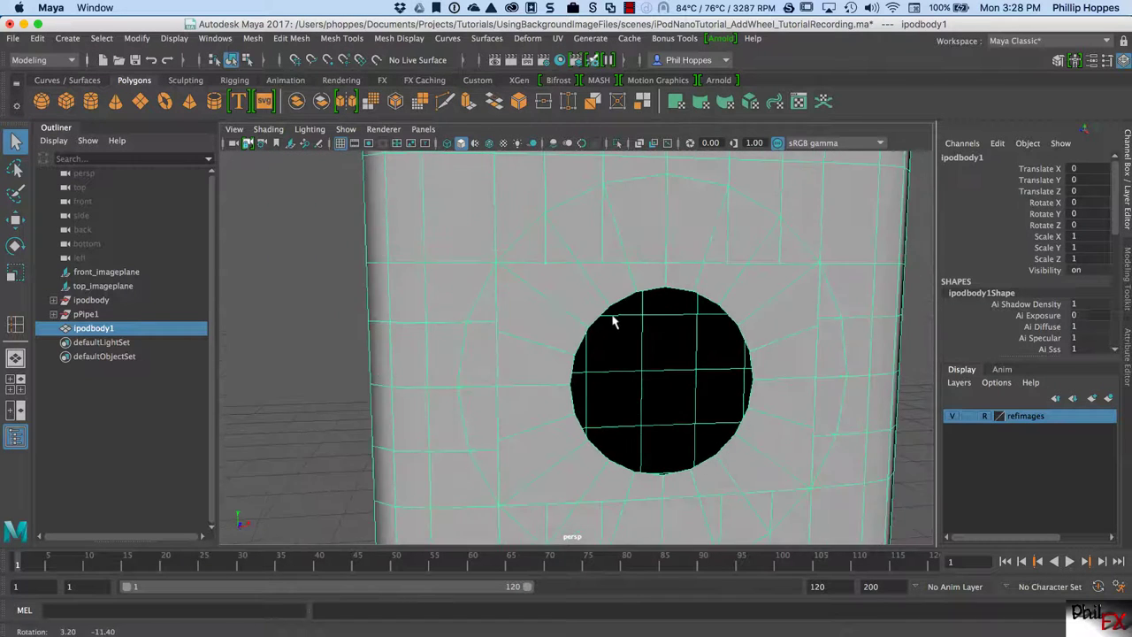
{"action": "scroll", "coordinate": [634, 316], "scroll_direction": "up", "scroll_amount": 3}
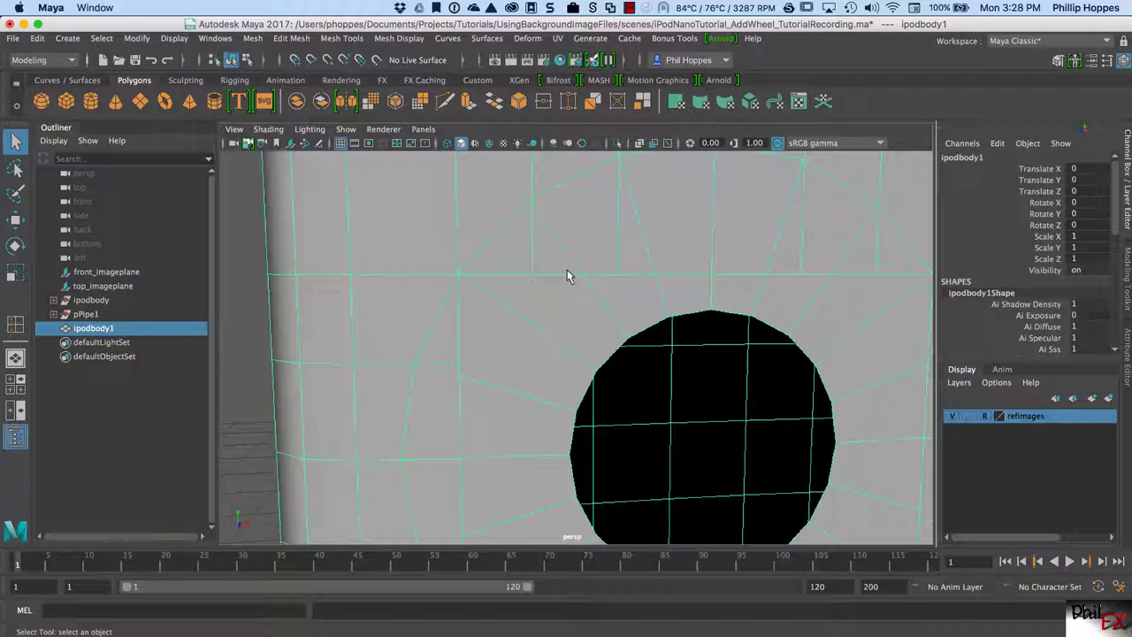
{"action": "key", "text": "4"}
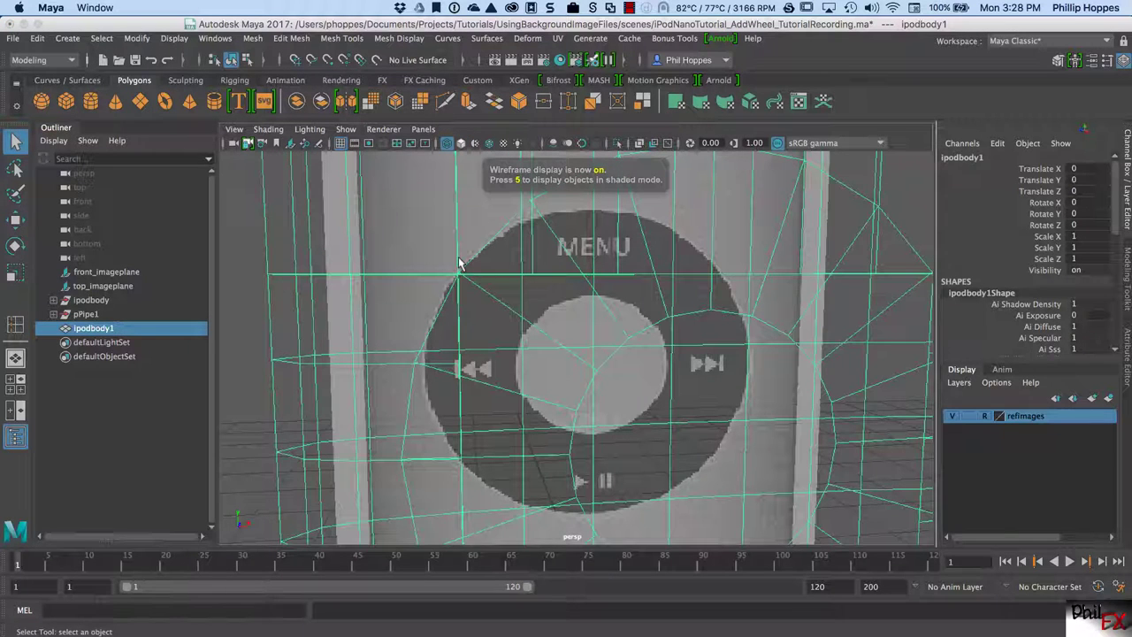
{"action": "left_click", "coordinate": [951, 416]}
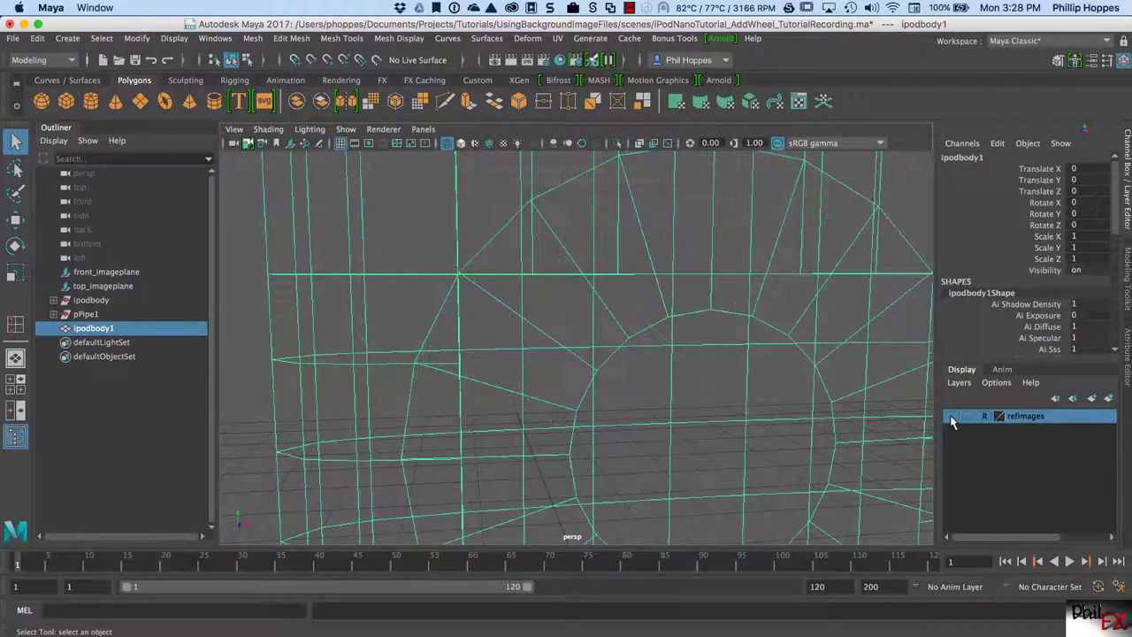
{"action": "right_click", "coordinate": [523, 292]}
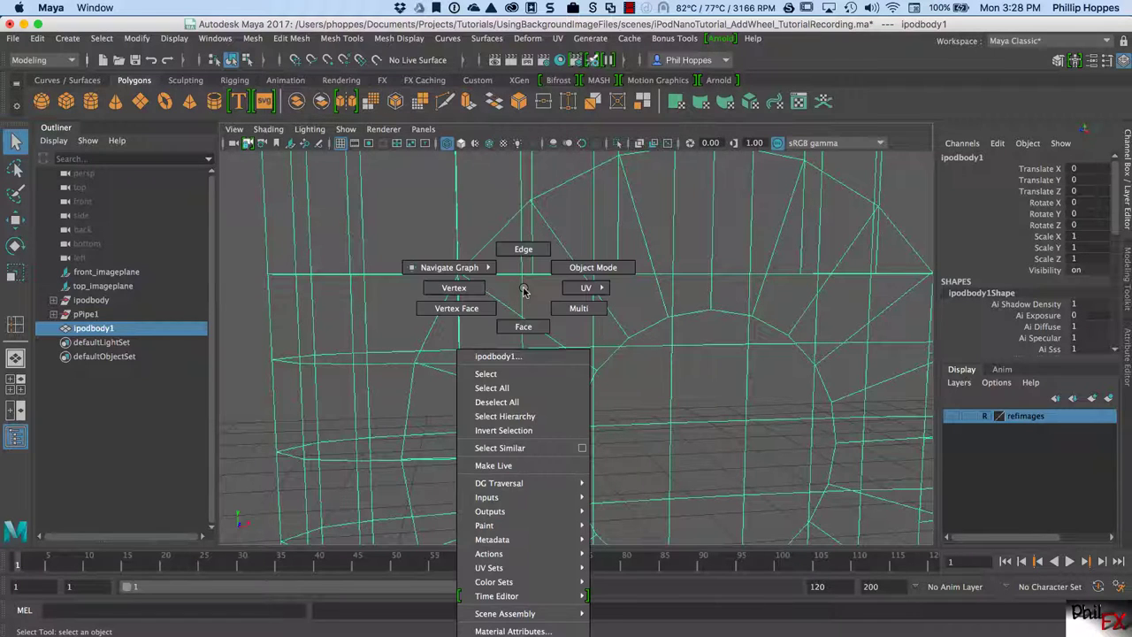
{"action": "left_click", "coordinate": [459, 290]}
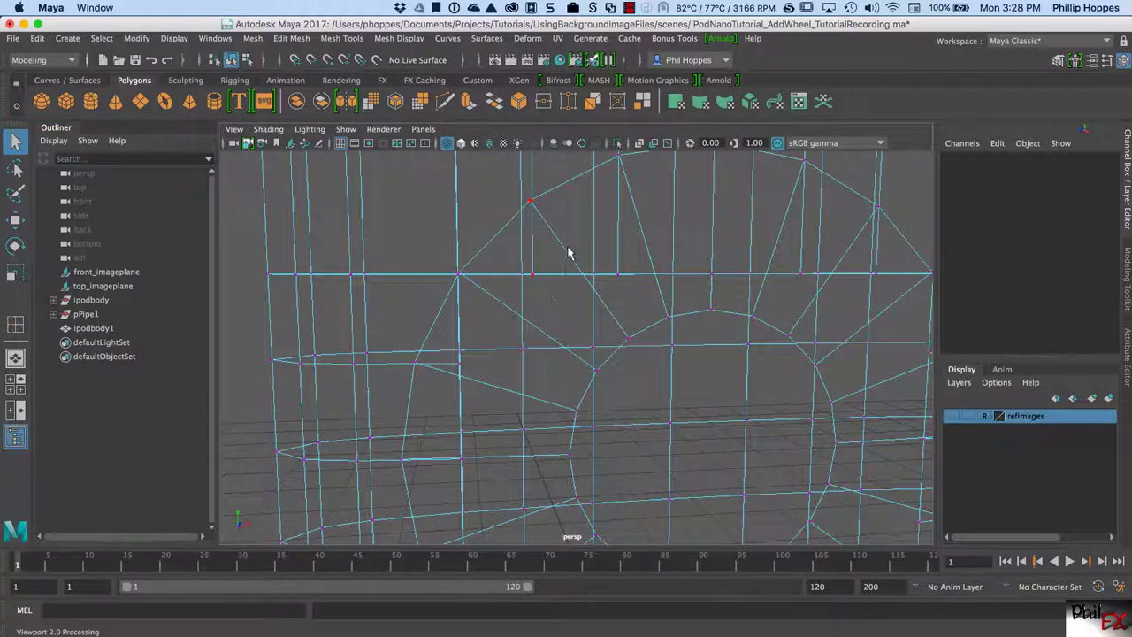
{"action": "key", "text": "5"}
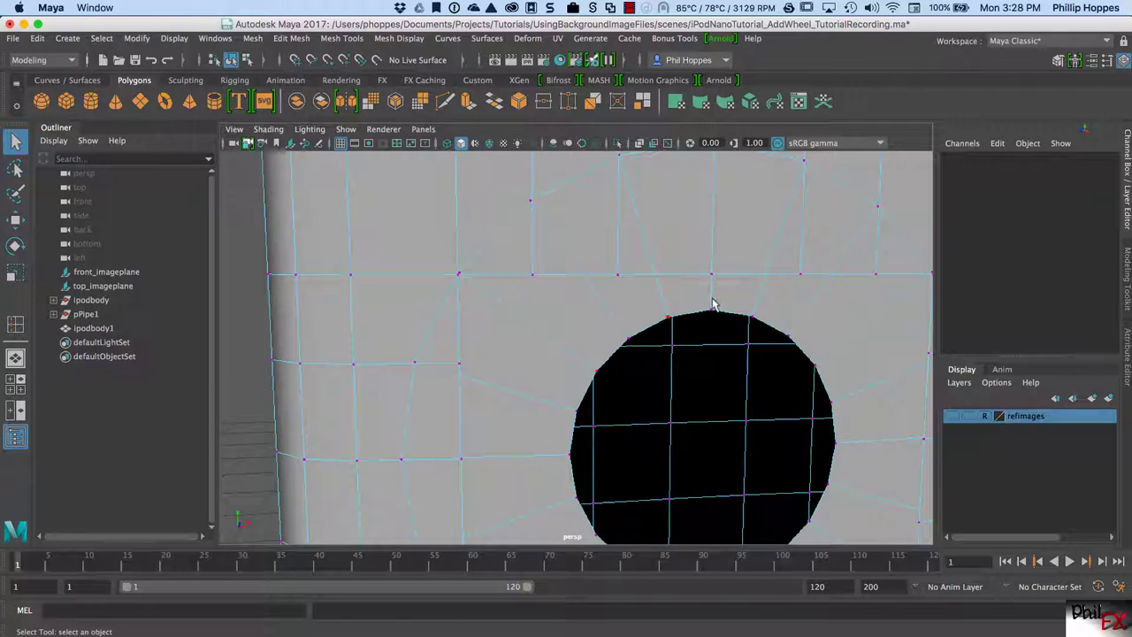
Open the Modeling Toolkit, activate Target Weld, and pick the source vertex on the body.
{"action": "left_click", "coordinate": [1057, 60]}
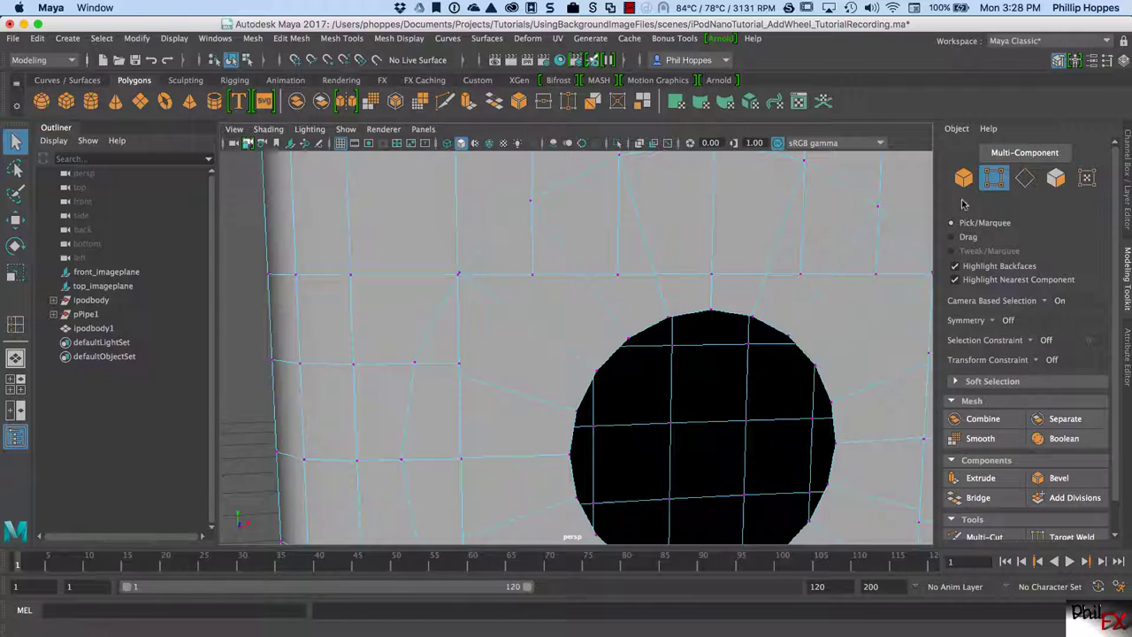
{"action": "scroll", "coordinate": [1116, 233], "scroll_direction": "down", "scroll_amount": 2}
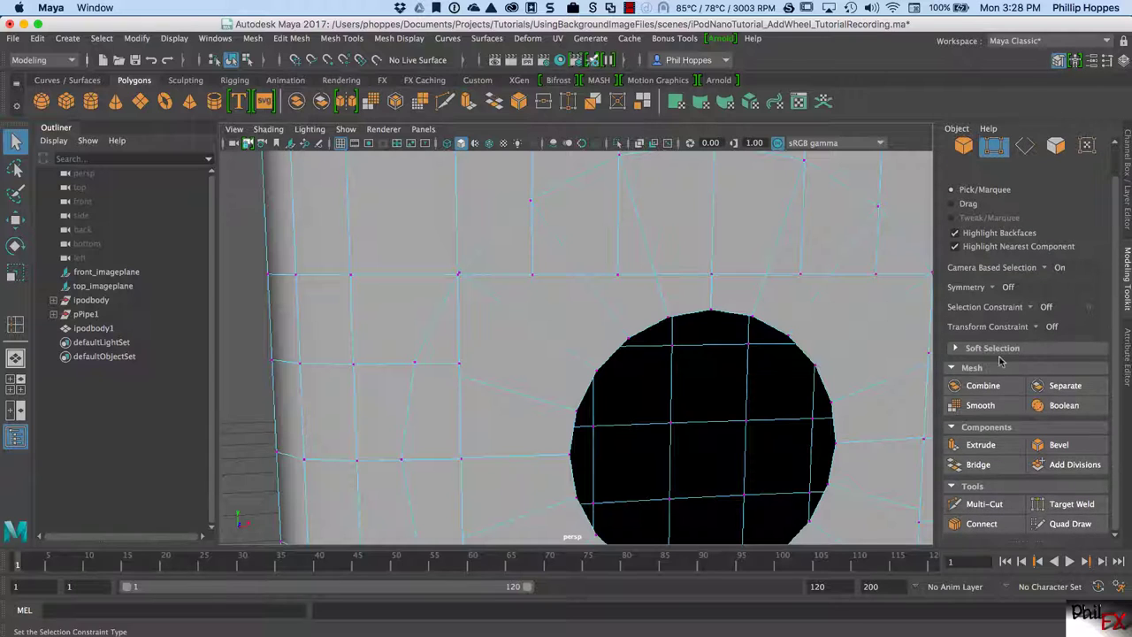
{"action": "left_click", "coordinate": [1055, 504]}
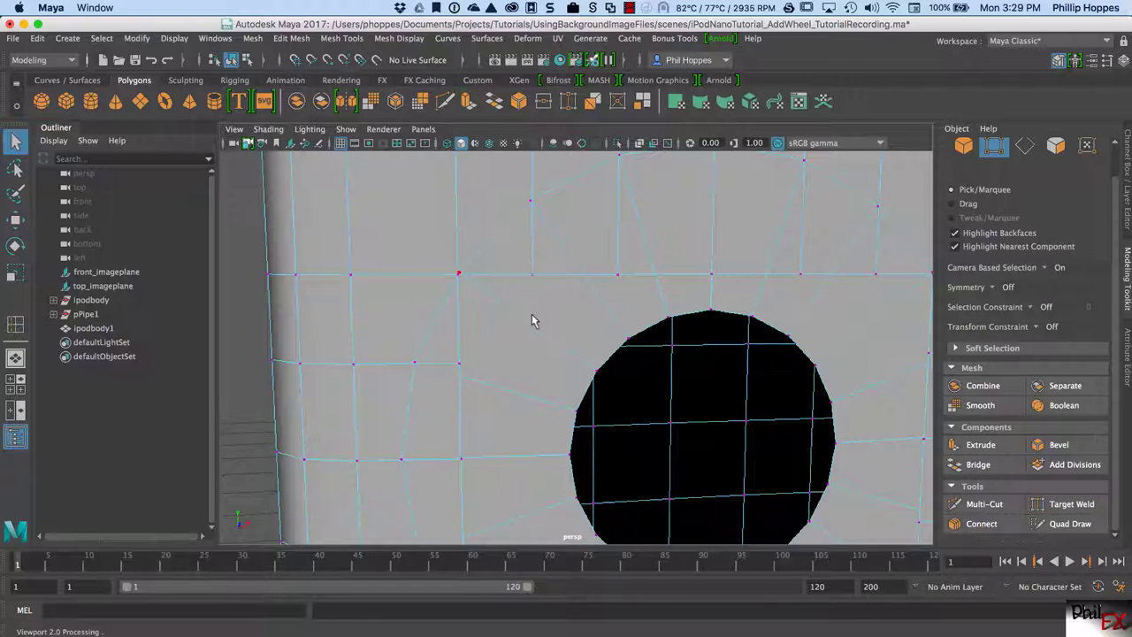
{"action": "scroll", "coordinate": [531, 314], "scroll_direction": "up", "scroll_amount": 10}
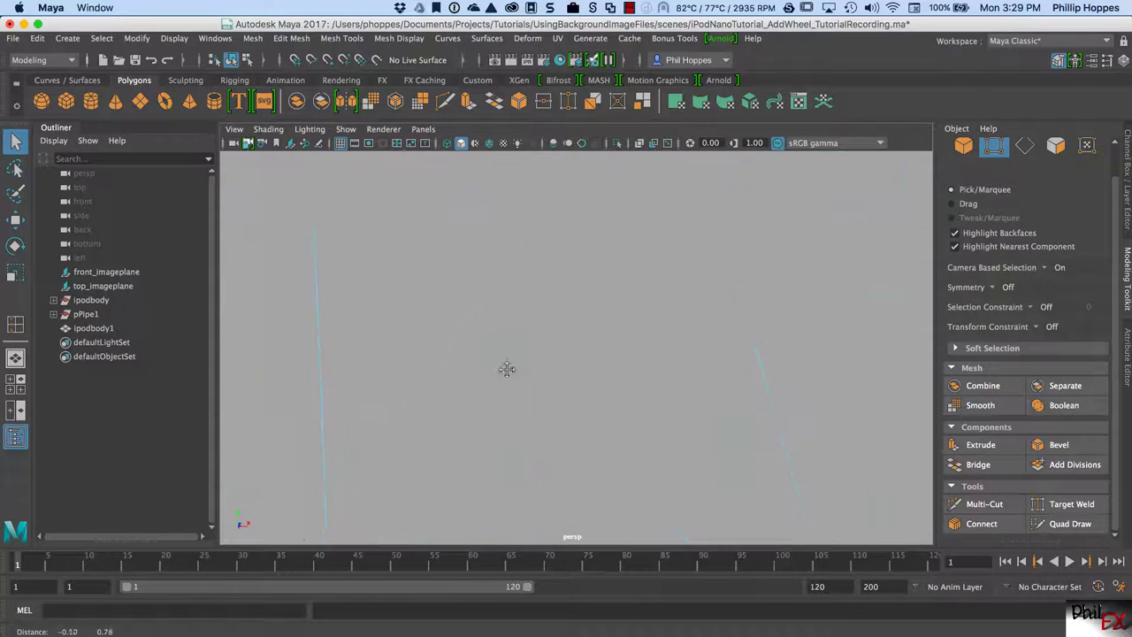
{"action": "scroll", "coordinate": [507, 368], "scroll_direction": "down", "scroll_amount": 5}
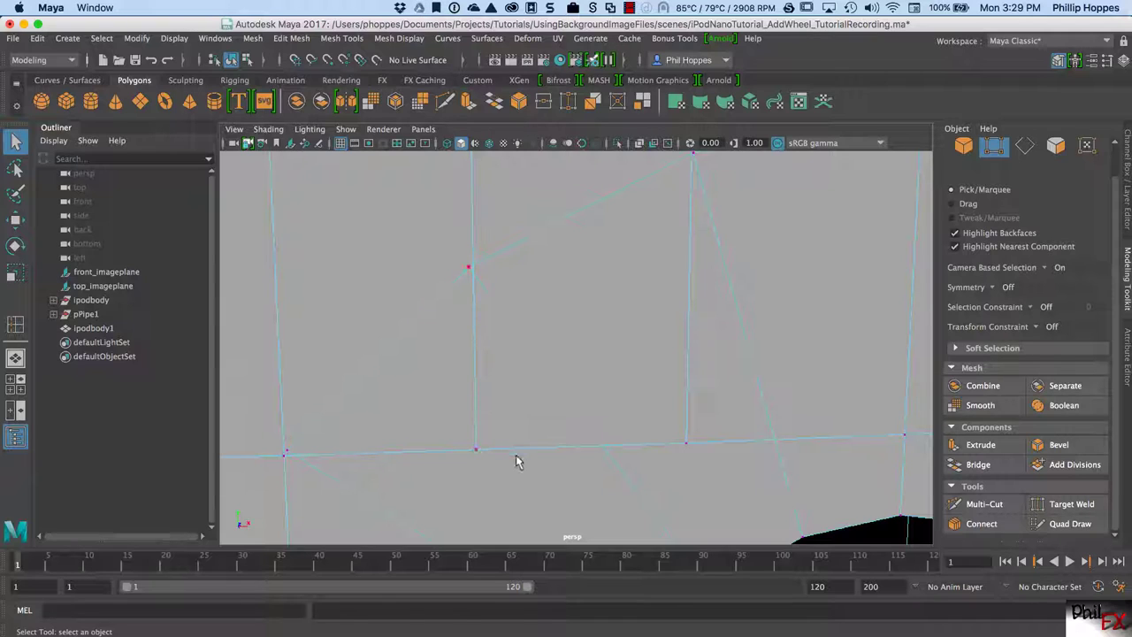
{"action": "left_click", "coordinate": [483, 454]}
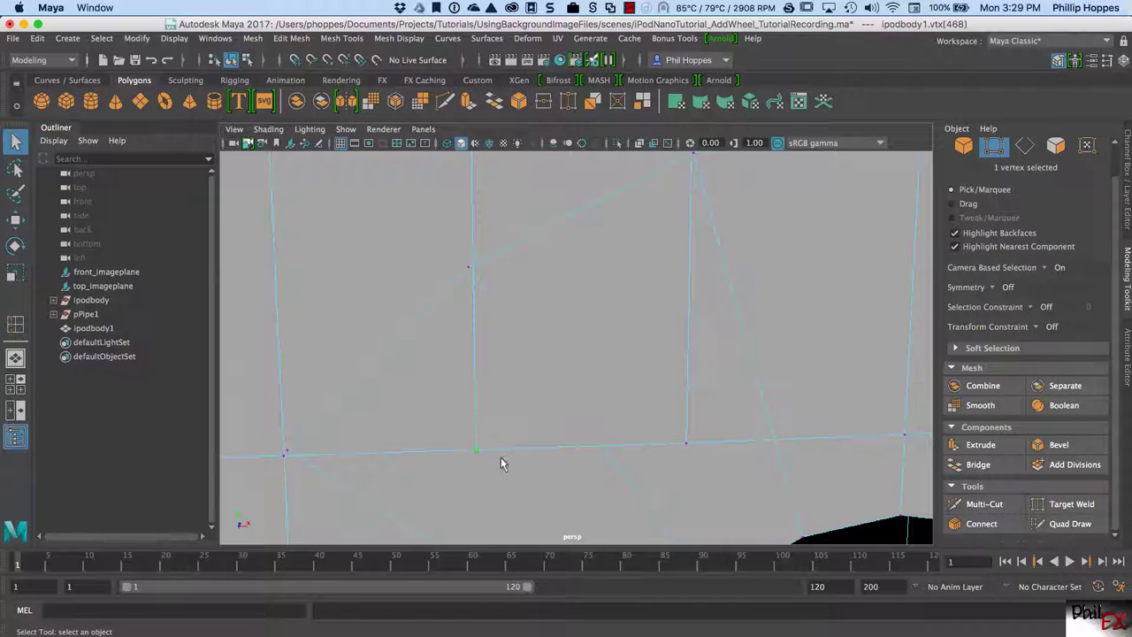
{"action": "left_click", "coordinate": [1061, 504]}
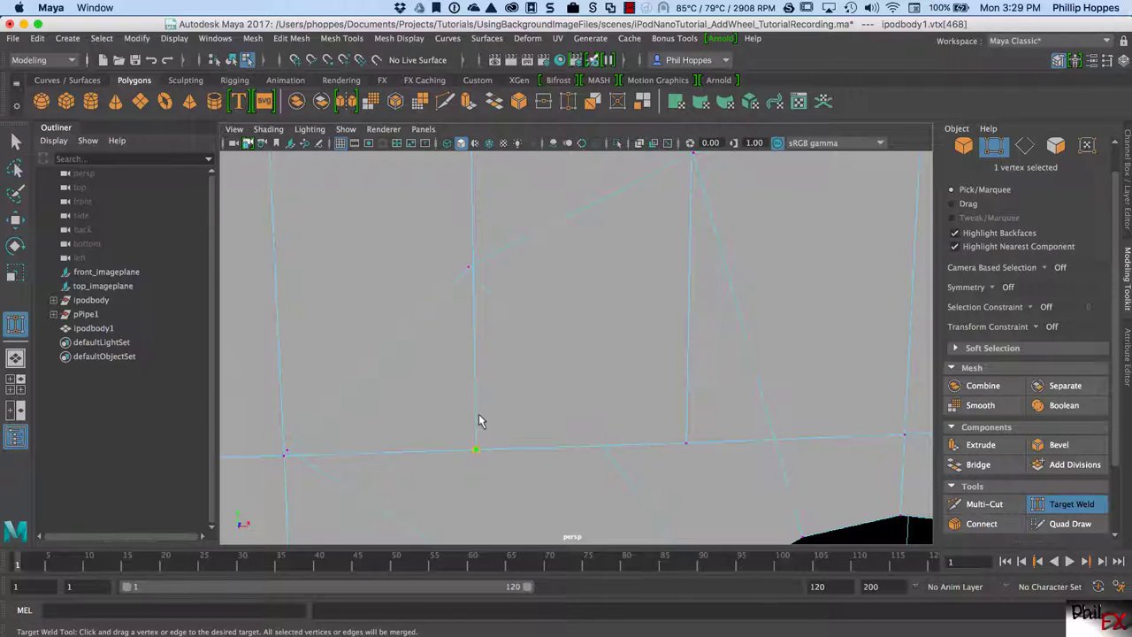
Target-weld the first four loose pipe vertices up onto the body vertices above them.
{"action": "left_click_drag", "start_coordinate": [475, 303], "coordinate": [469, 275]}
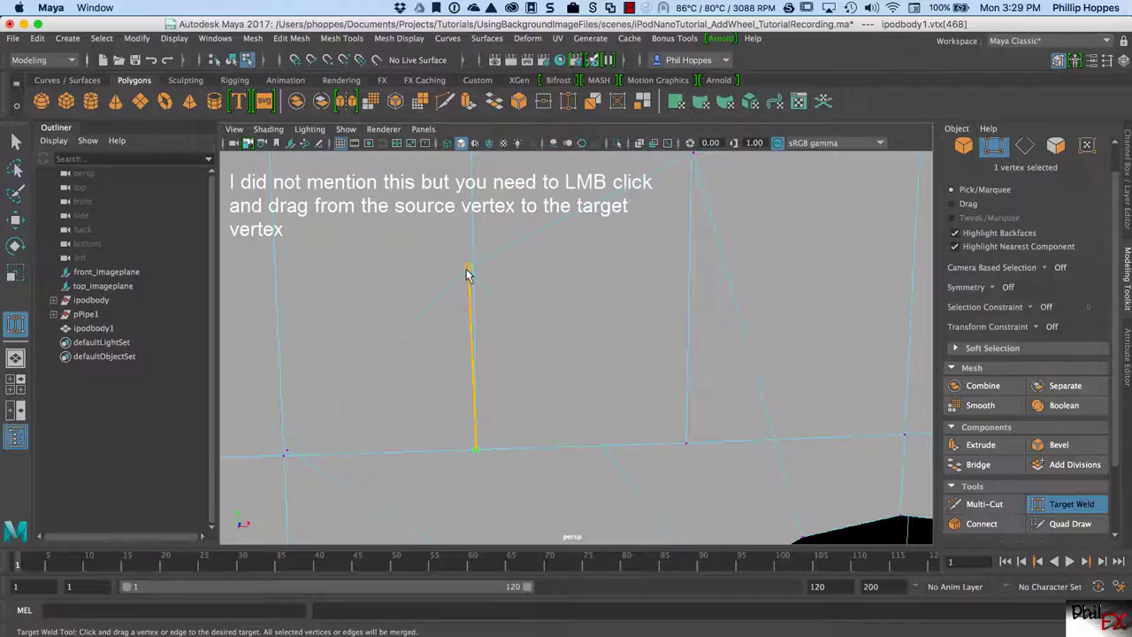
{"action": "left_click_drag", "start_coordinate": [469, 274], "coordinate": [468, 274]}
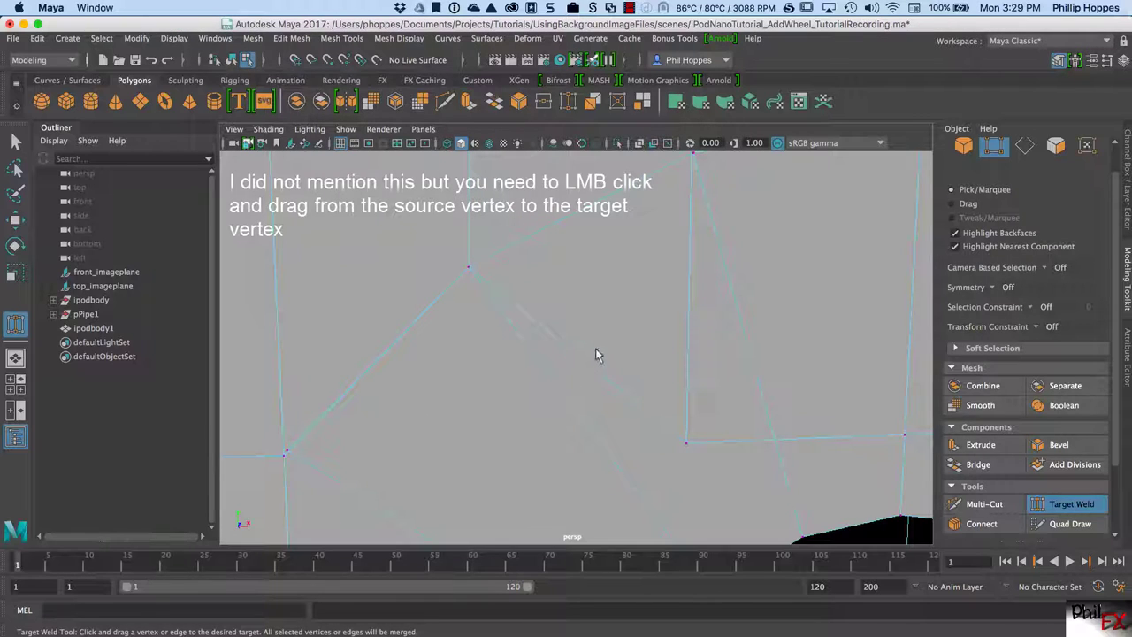
{"action": "middle_click_drag", "start_coordinate": [649, 305], "coordinate": [612, 337], "text": "alt"}
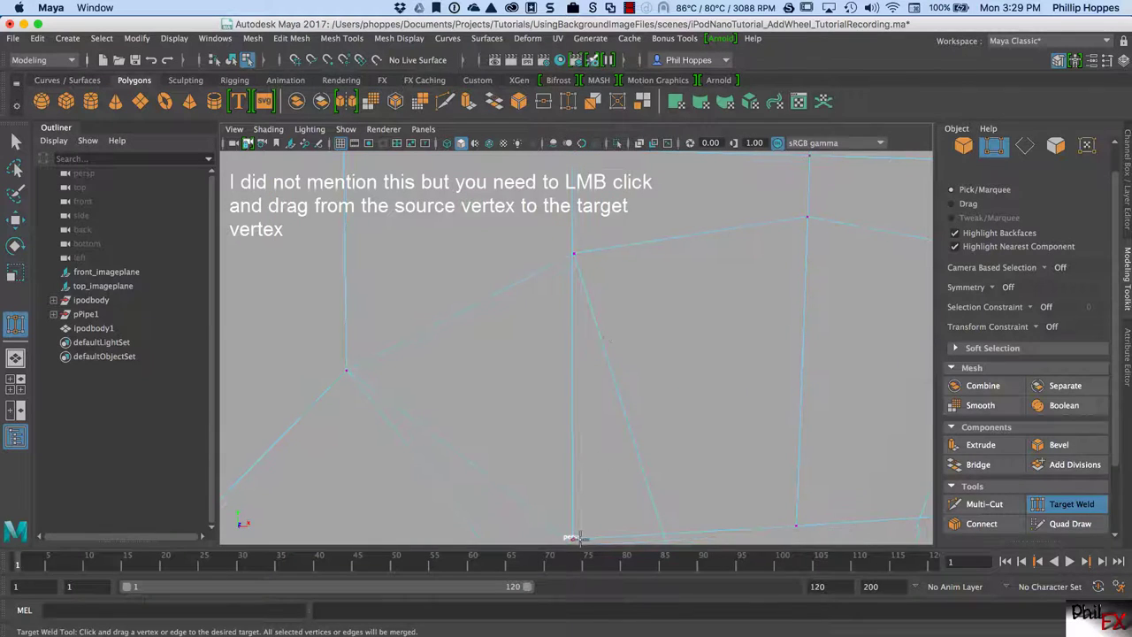
{"action": "left_click_drag", "start_coordinate": [573, 536], "coordinate": [574, 254]}
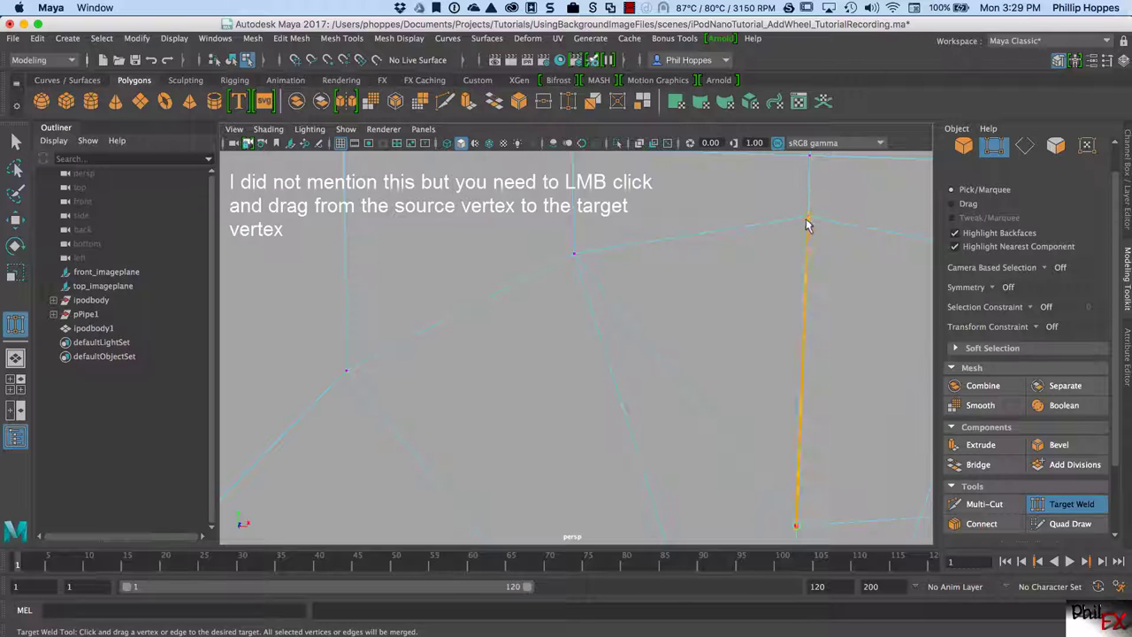
{"action": "middle_click_drag", "start_coordinate": [849, 366], "coordinate": [723, 362], "text": "alt"}
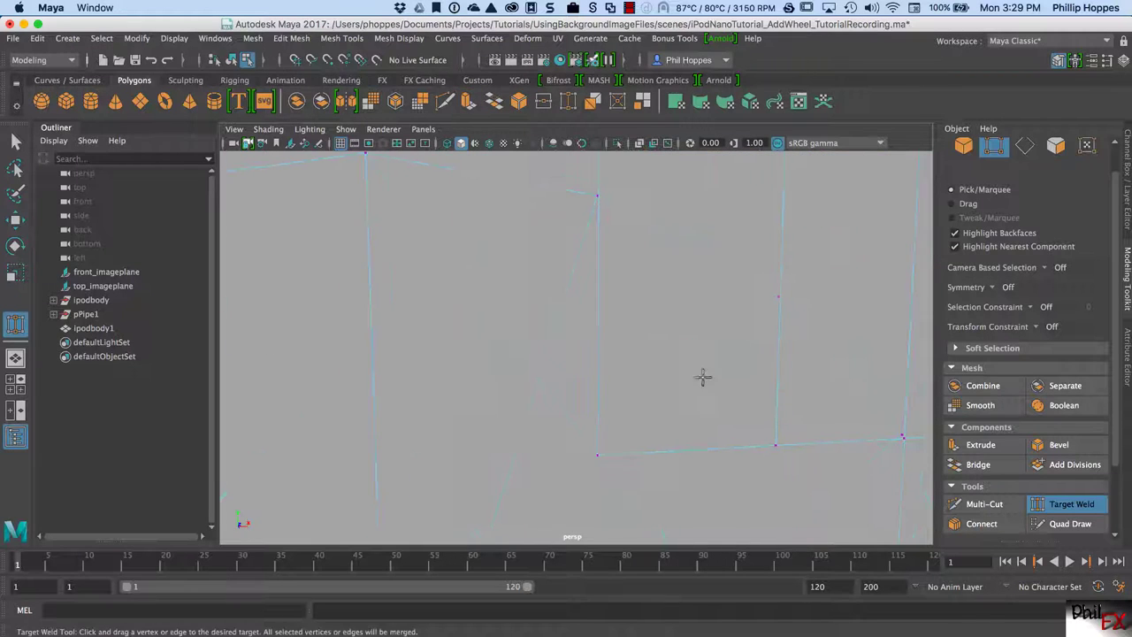
{"action": "left_click_drag", "start_coordinate": [596, 456], "coordinate": [598, 196]}
{"action": "left_click_drag", "start_coordinate": [775, 447], "coordinate": [777, 297]}
{"action": "scroll", "coordinate": [783, 411], "scroll_direction": "up", "scroll_amount": 5}
{"action": "scroll", "coordinate": [822, 371], "scroll_direction": "up", "scroll_amount": 5}
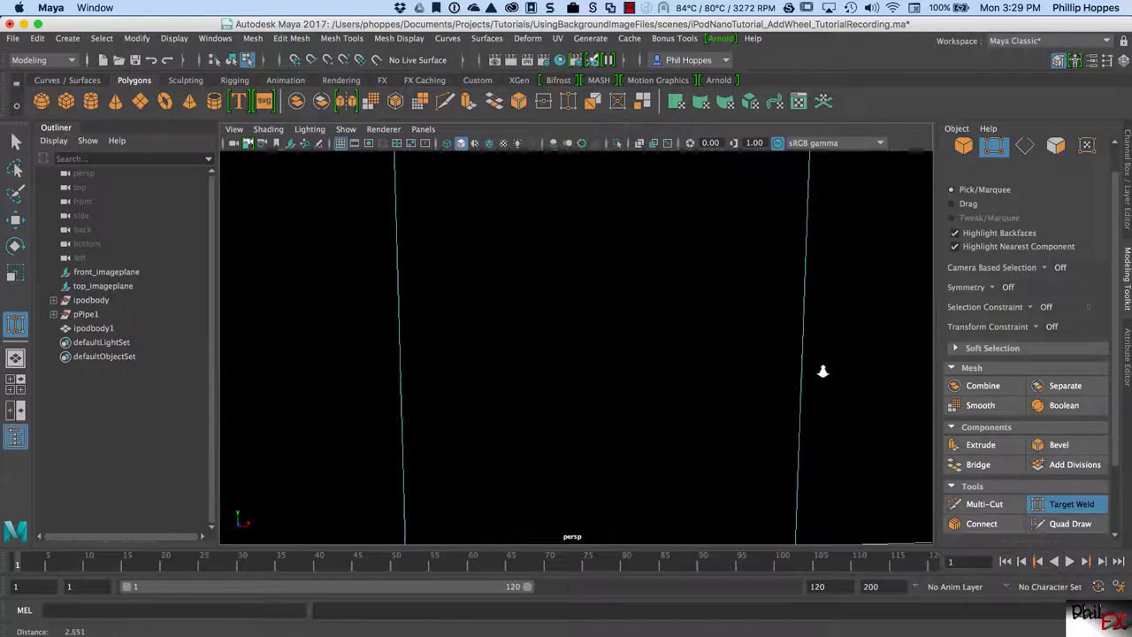
{"action": "scroll", "coordinate": [823, 371], "scroll_direction": "down", "scroll_amount": 2}
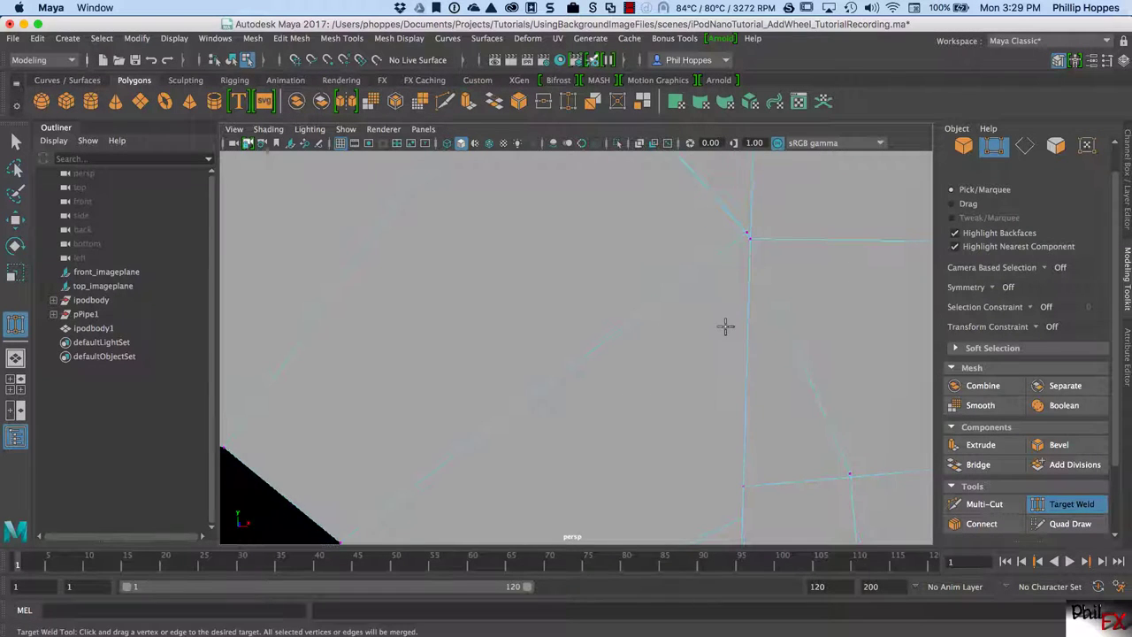
{"action": "scroll", "coordinate": [712, 340], "scroll_direction": "down", "scroll_amount": 3}
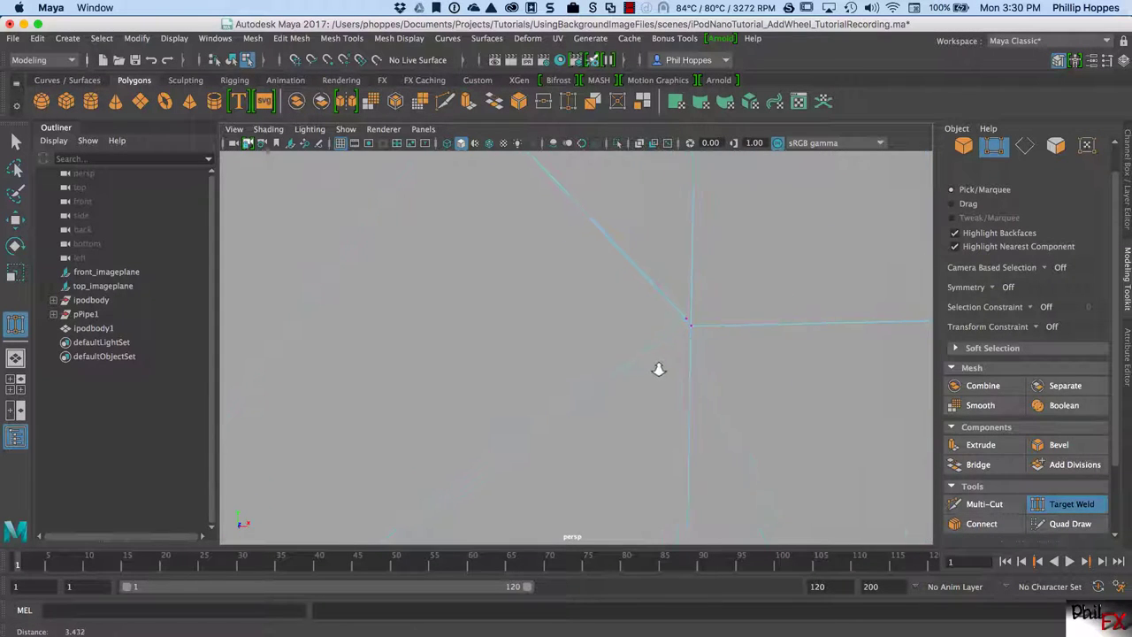
Target-weld four more pipe vertices onto neighbouring body vertices, mostly to their right.
{"action": "middle_click_drag", "start_coordinate": [659, 369], "coordinate": [695, 359], "text": "alt"}
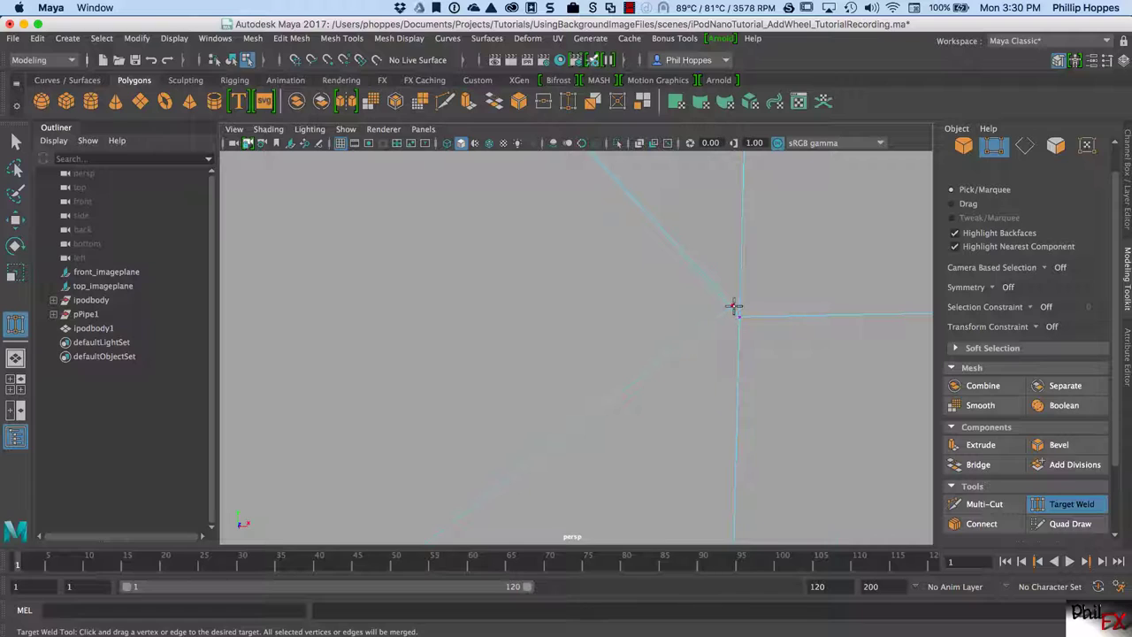
{"action": "left_click_drag", "start_coordinate": [731, 308], "coordinate": [741, 316]}
{"action": "left_click_drag", "start_coordinate": [739, 318], "coordinate": [732, 306]}
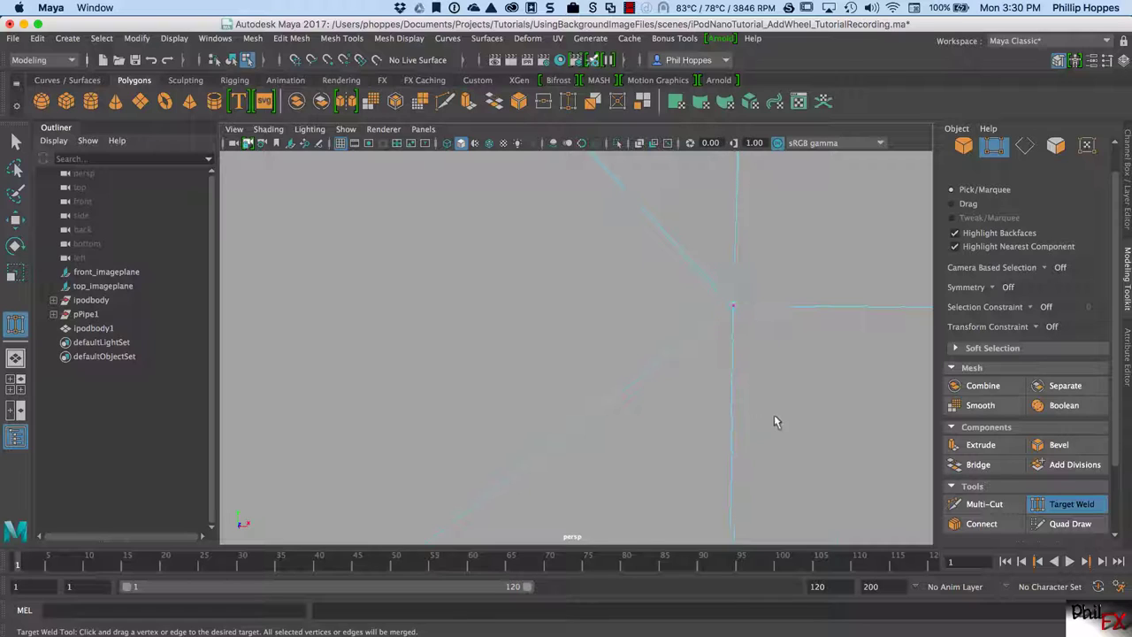
{"action": "scroll", "coordinate": [787, 404], "scroll_direction": "down", "scroll_amount": 5}
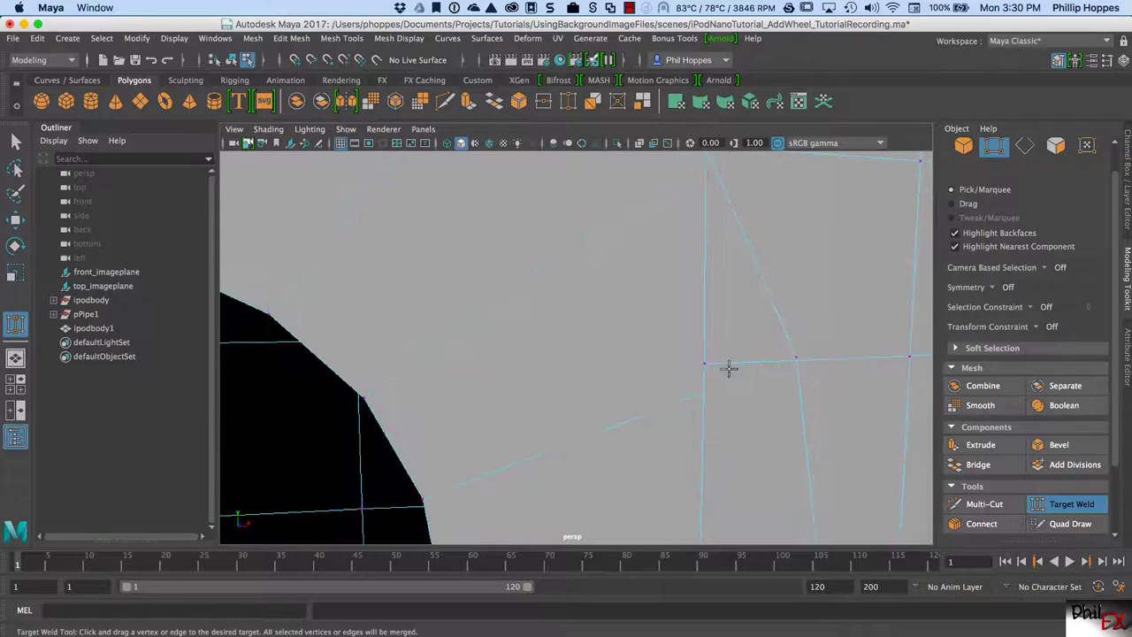
{"action": "left_click_drag", "start_coordinate": [706, 364], "coordinate": [796, 358]}
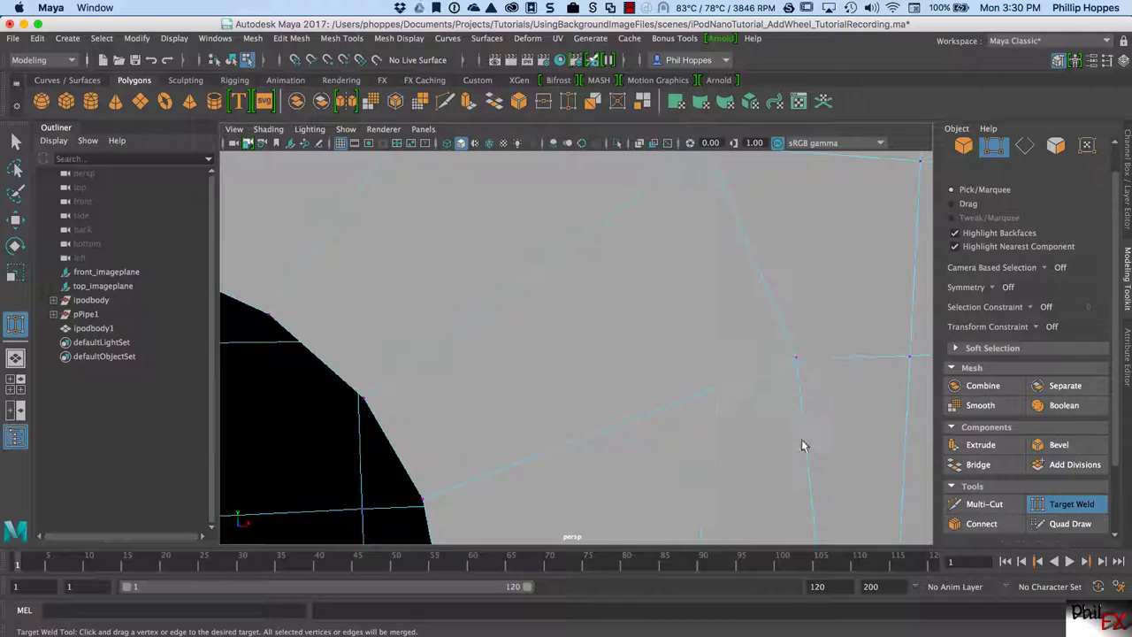
{"action": "middle_click_drag", "start_coordinate": [760, 450], "coordinate": [755, 359], "text": "alt"}
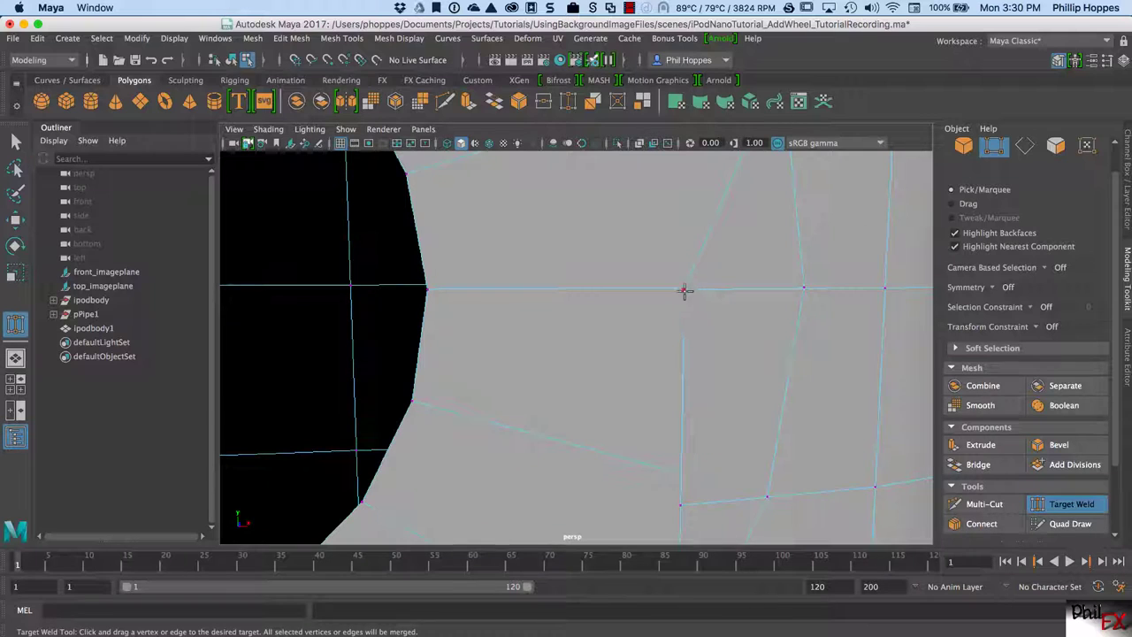
{"action": "left_click_drag", "start_coordinate": [685, 290], "coordinate": [803, 289]}
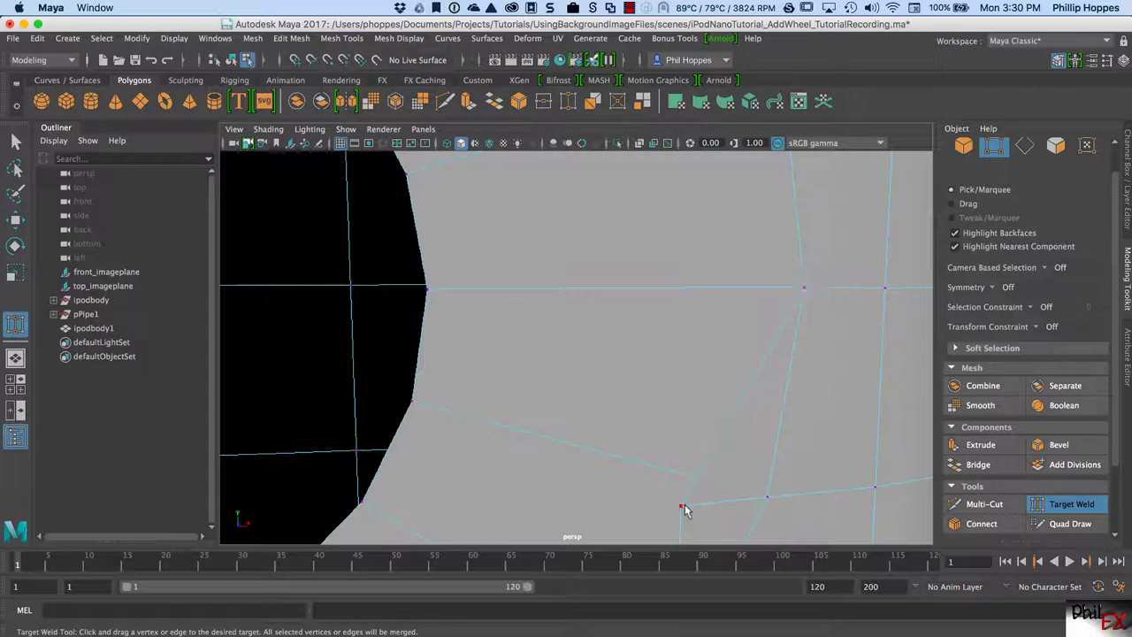
{"action": "left_click_drag", "start_coordinate": [682, 507], "coordinate": [790, 505]}
{"action": "middle_click_drag", "start_coordinate": [781, 516], "coordinate": [794, 381], "text": "alt"}
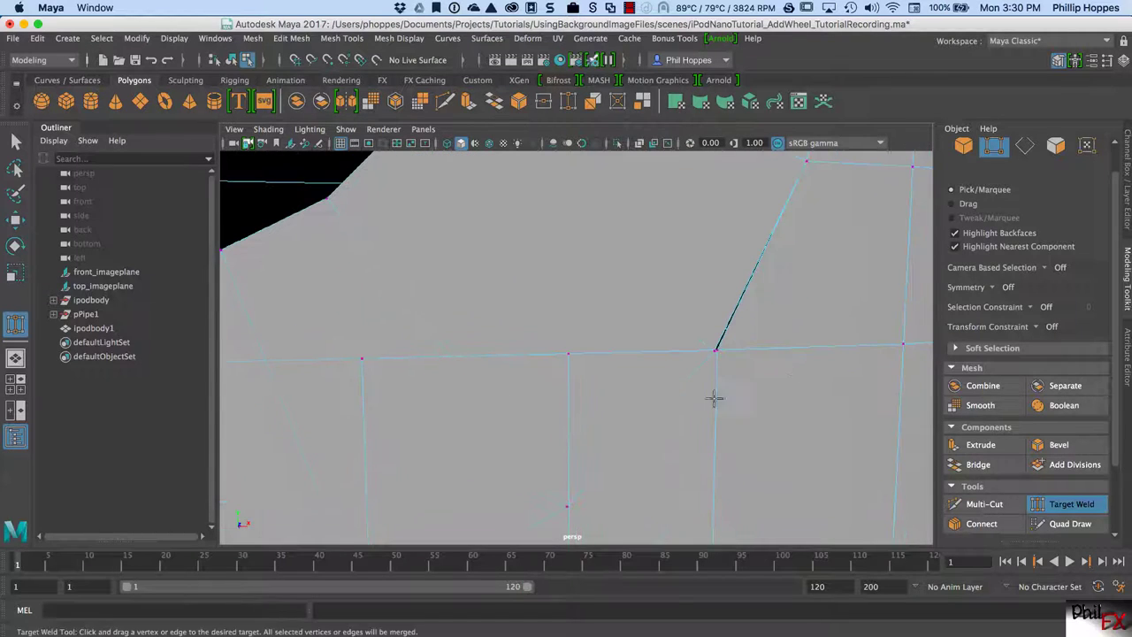
{"action": "middle_click_drag", "start_coordinate": [714, 397], "coordinate": [624, 434], "text": "alt"}
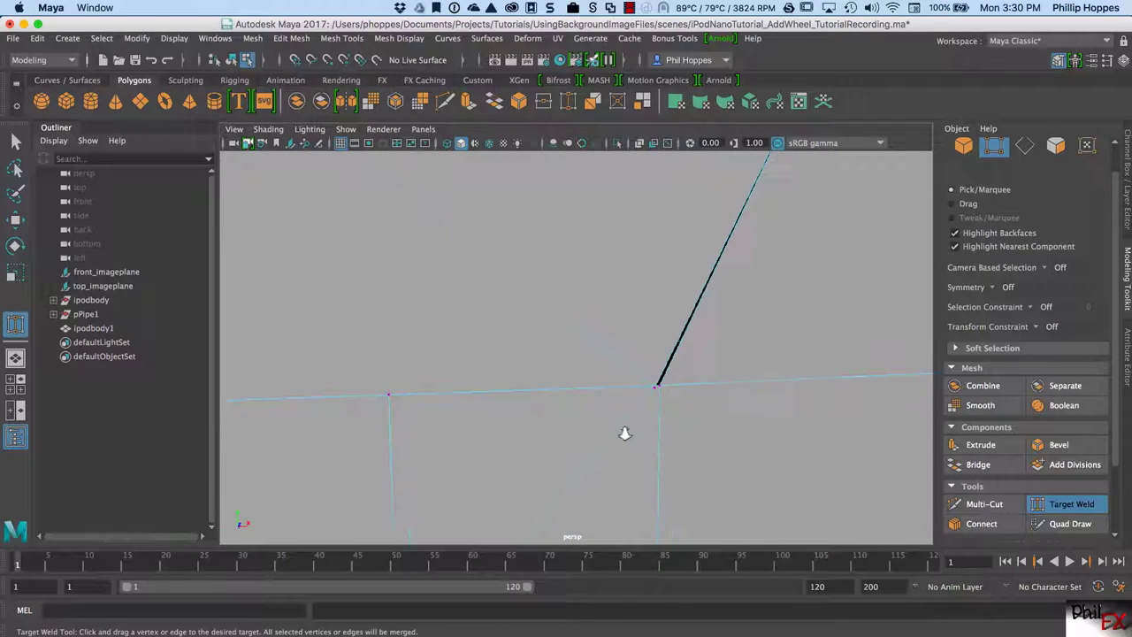
{"action": "right_click_drag", "start_coordinate": [624, 434], "coordinate": [675, 412], "text": "alt"}
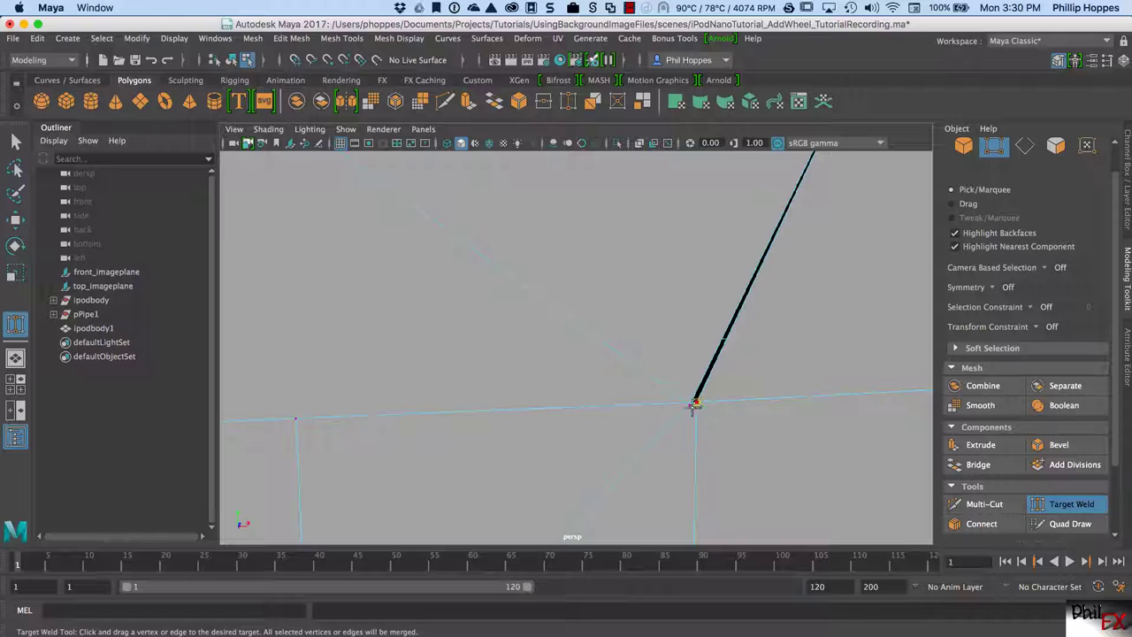
Target-weld the first top vertices down onto their lower neighbours around the hole.
{"action": "left_click_drag", "start_coordinate": [690, 405], "coordinate": [691, 406]}
{"action": "right_click_drag", "start_coordinate": [477, 439], "coordinate": [622, 399], "text": "alt"}
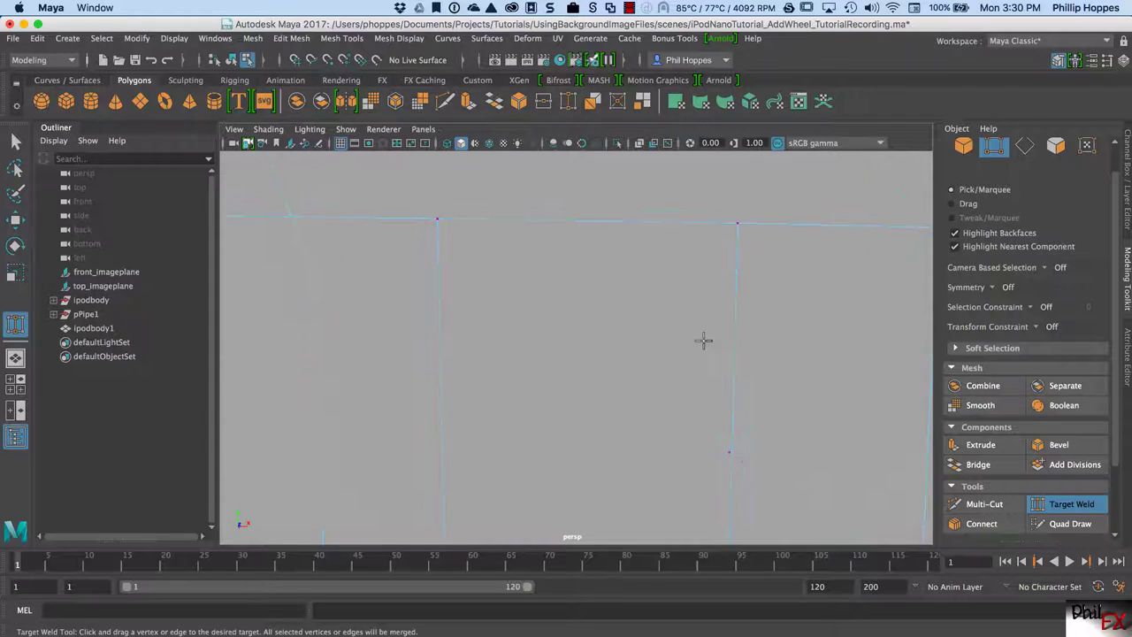
{"action": "left_click_drag", "start_coordinate": [737, 223], "coordinate": [728, 452]}
{"action": "right_click_drag", "start_coordinate": [618, 453], "coordinate": [651, 376], "text": "alt"}
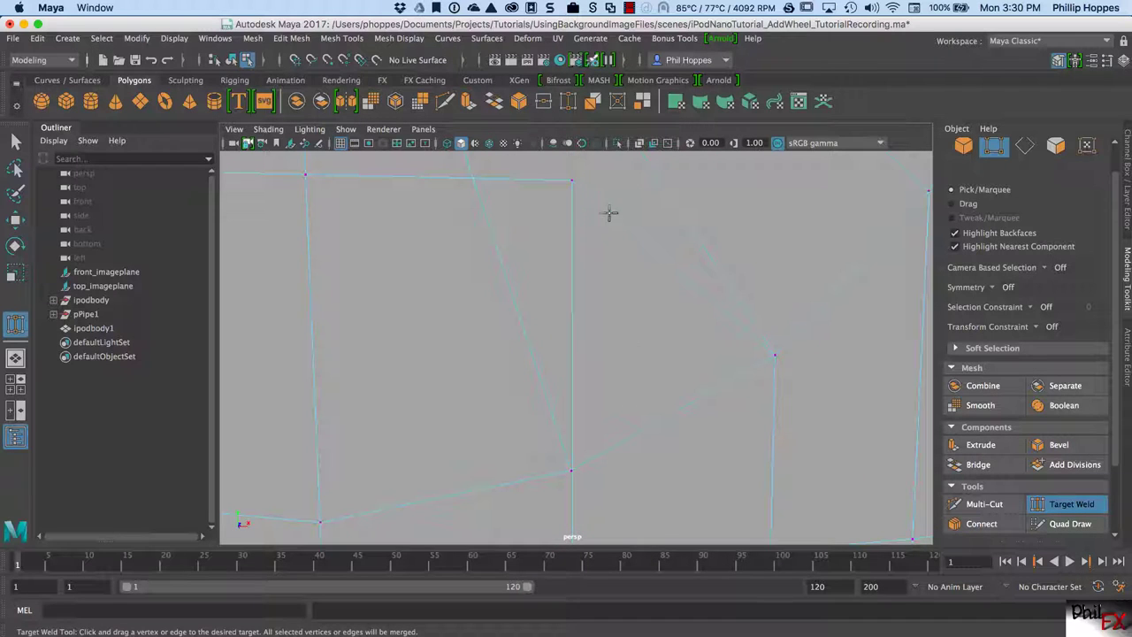
{"action": "left_click_drag", "start_coordinate": [572, 180], "coordinate": [571, 469]}
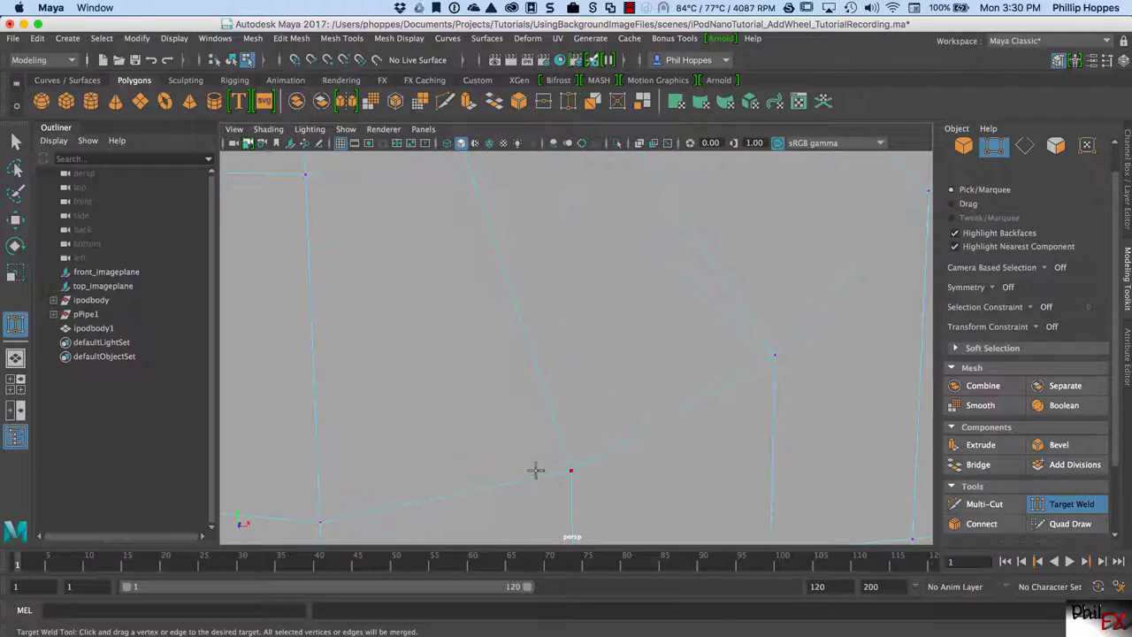
{"action": "middle_click_drag", "start_coordinate": [535, 470], "coordinate": [475, 289], "text": "alt"}
Weld the next three top vertices onto the bottom vertices below them.
{"action": "left_click_drag", "start_coordinate": [423, 176], "coordinate": [434, 526]}
{"action": "middle_click_drag", "start_coordinate": [381, 447], "coordinate": [487, 440], "text": "alt"}
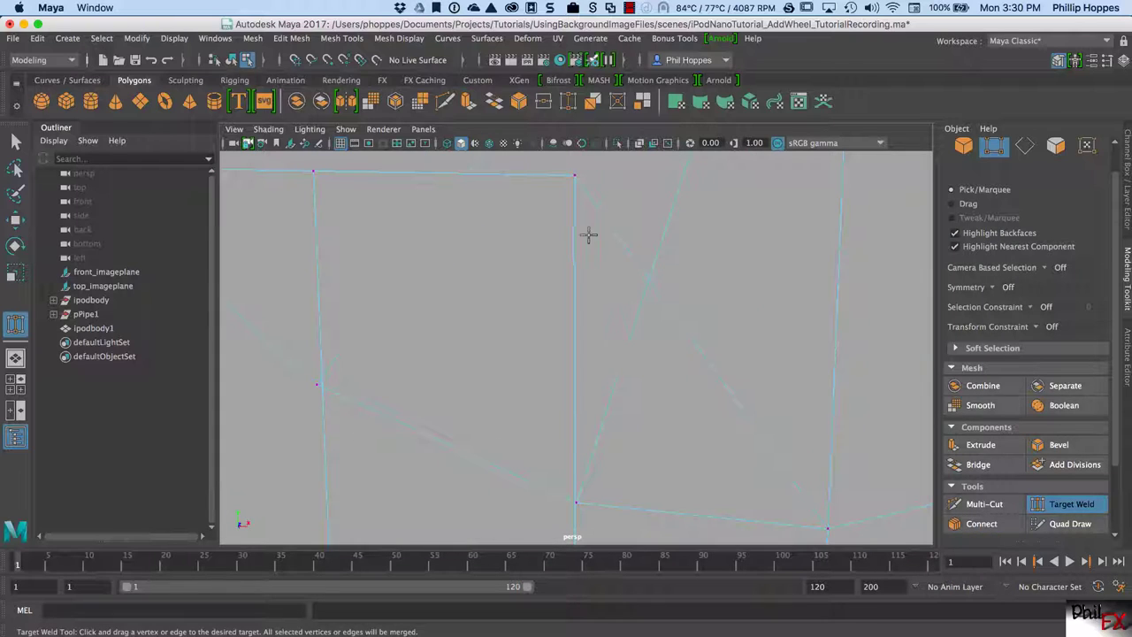
{"action": "left_click_drag", "start_coordinate": [574, 175], "coordinate": [575, 501]}
{"action": "middle_click_drag", "start_coordinate": [430, 395], "coordinate": [443, 389], "text": "alt"}
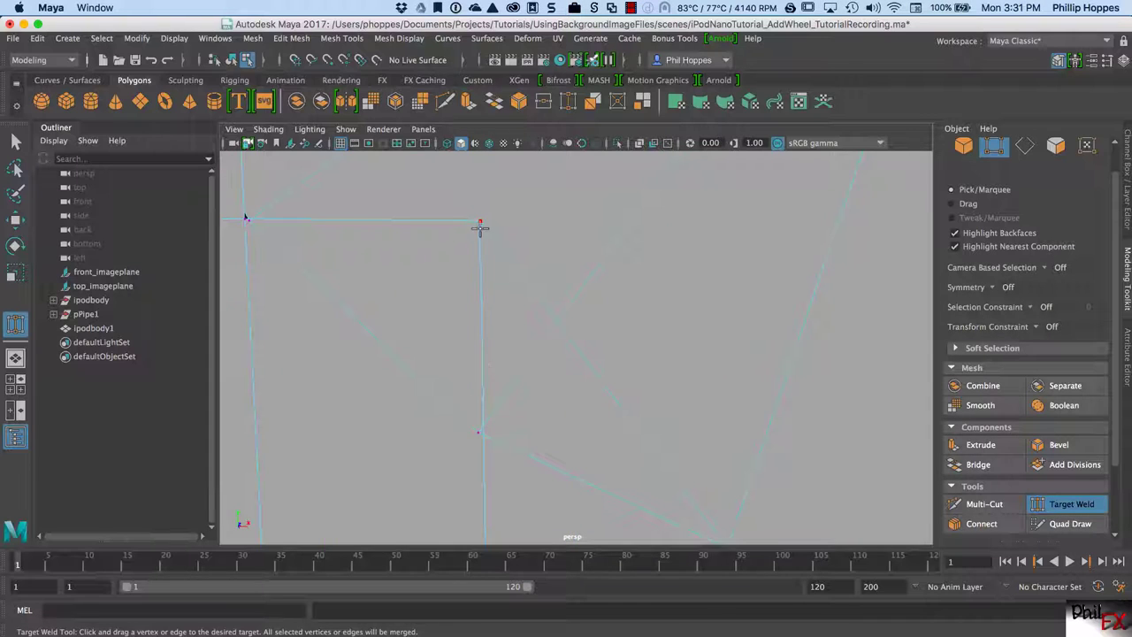
{"action": "left_click_drag", "start_coordinate": [488, 262], "coordinate": [475, 433]}
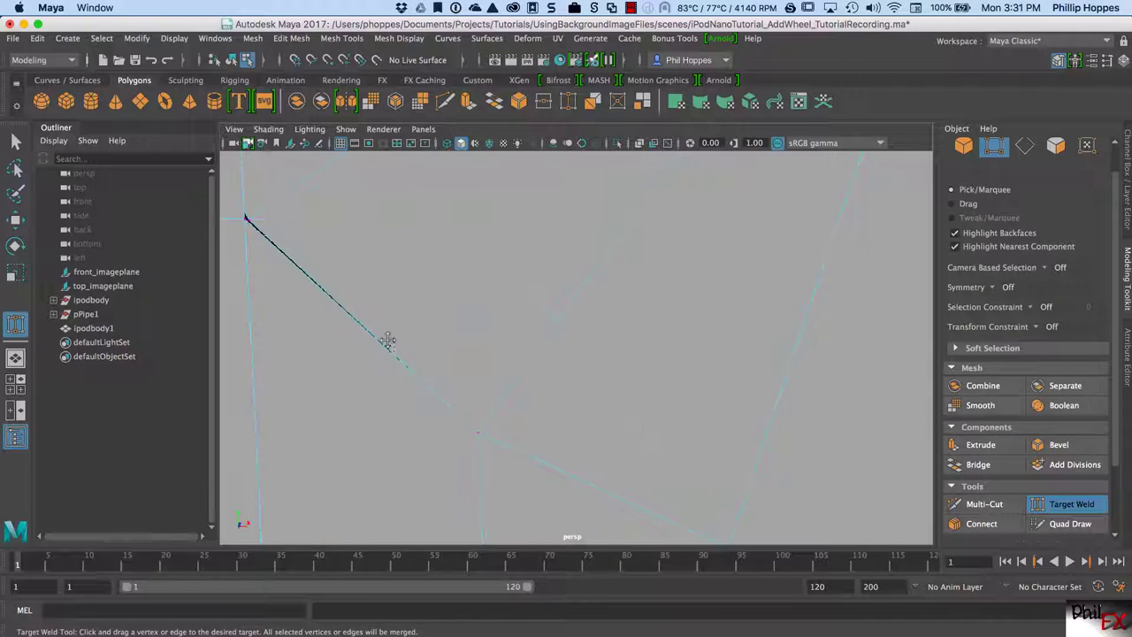
Weld the right-hand vertices along the hole's edge, including the end vertex, leftward onto their neighbours.
{"action": "left_click_drag", "start_coordinate": [387, 340], "coordinate": [471, 342], "text": "alt"}
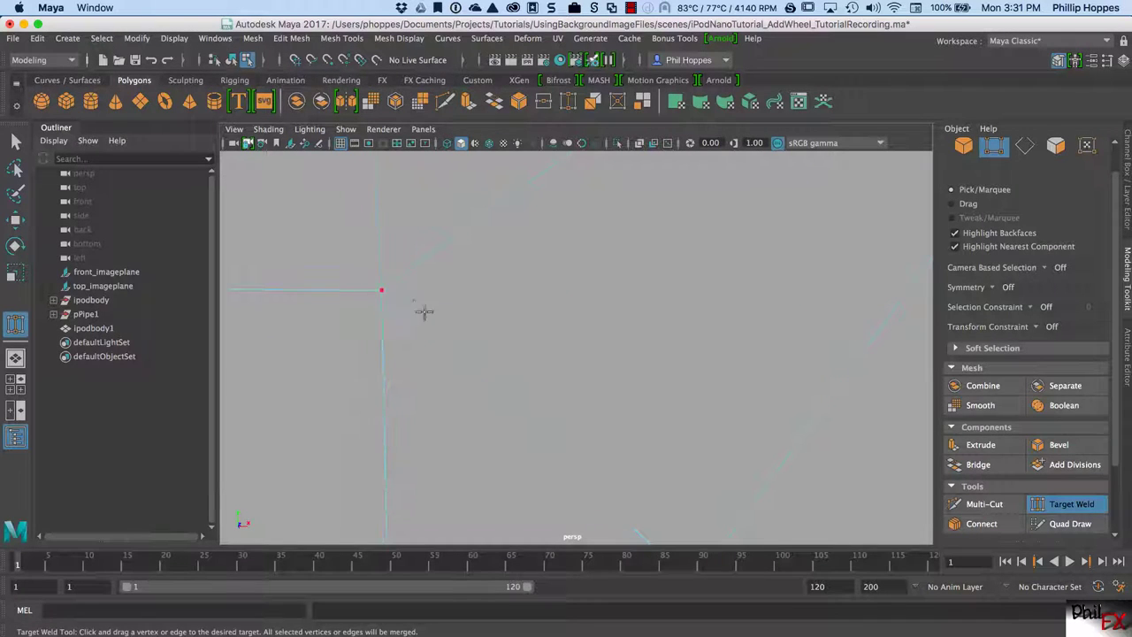
{"action": "middle_click_drag", "start_coordinate": [586, 295], "coordinate": [562, 289], "text": "alt"}
{"action": "scroll", "coordinate": [566, 319], "scroll_direction": "down", "scroll_amount": 3}
{"action": "scroll", "coordinate": [609, 310], "scroll_direction": "up", "scroll_amount": 3}
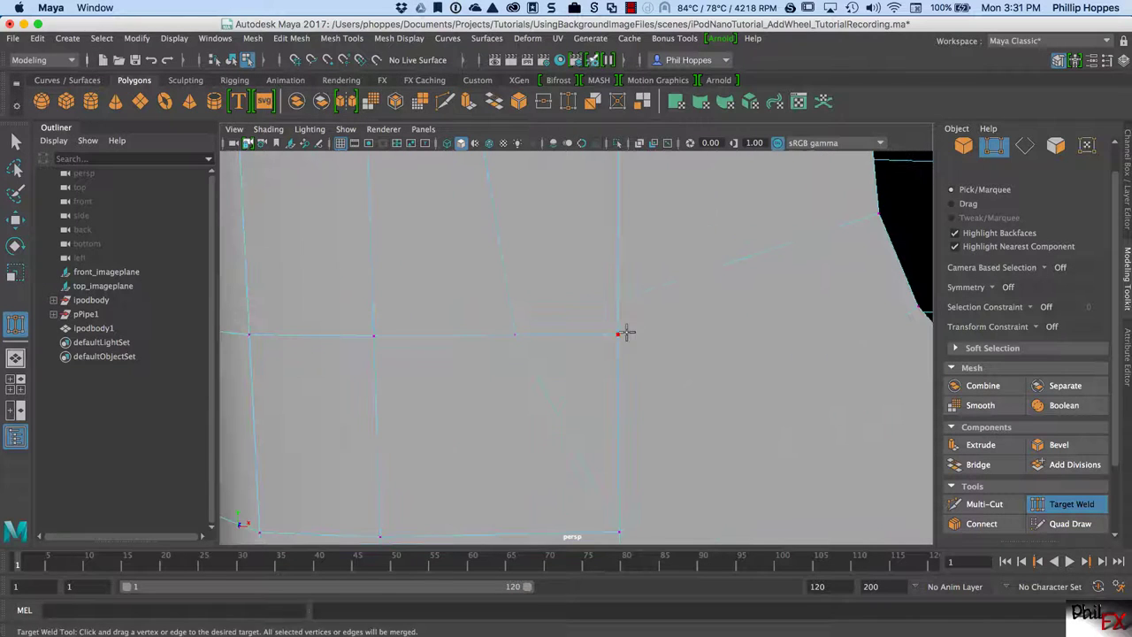
{"action": "left_click_drag", "start_coordinate": [618, 334], "coordinate": [513, 332]}
{"action": "middle_click_drag", "start_coordinate": [622, 246], "coordinate": [621, 306], "text": "alt"}
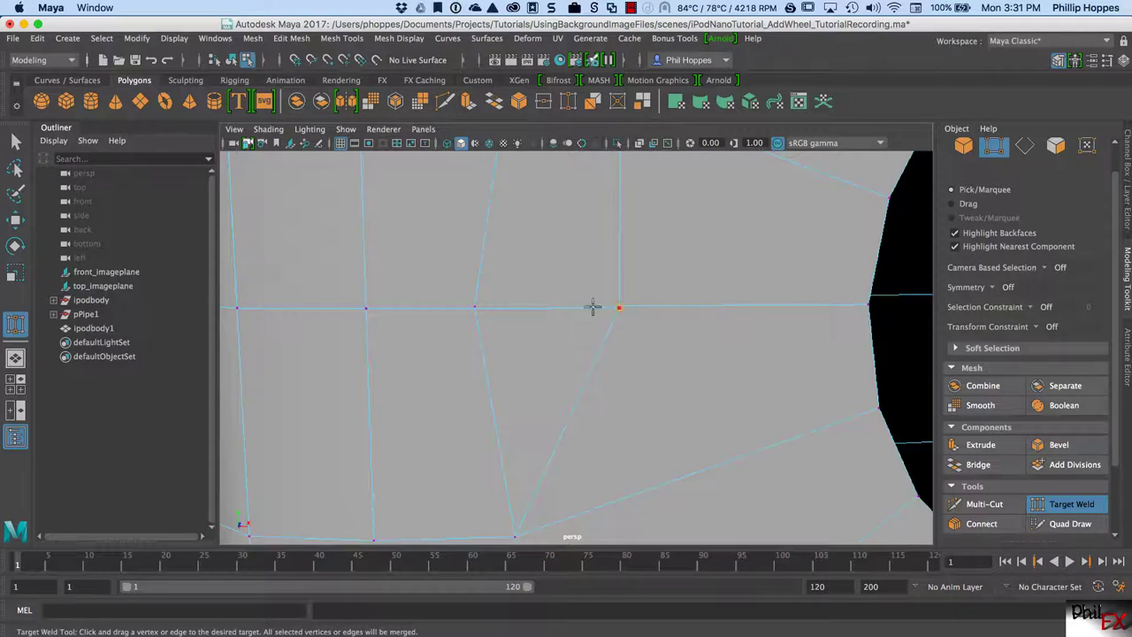
{"action": "left_click_drag", "start_coordinate": [594, 307], "coordinate": [475, 306]}
{"action": "scroll", "coordinate": [632, 270], "scroll_direction": "up", "scroll_amount": 3}
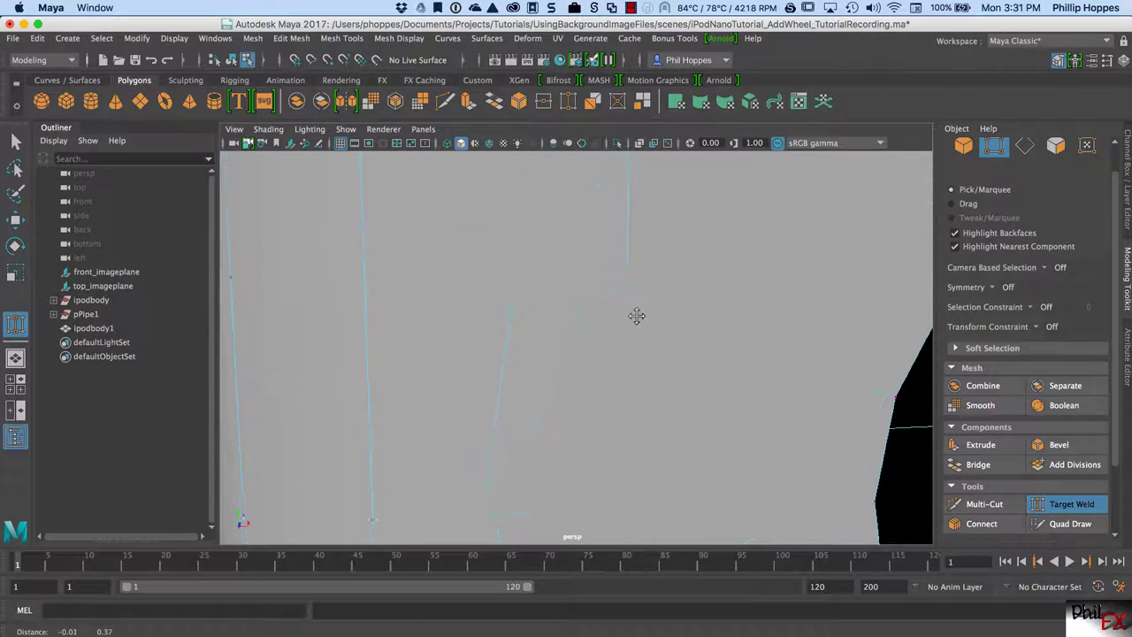
{"action": "scroll", "coordinate": [636, 315], "scroll_direction": "up", "scroll_amount": 1}
{"action": "left_click_drag", "start_coordinate": [630, 320], "coordinate": [523, 319]}
{"action": "left_click_drag", "start_coordinate": [657, 263], "coordinate": [613, 316], "text": "alt"}
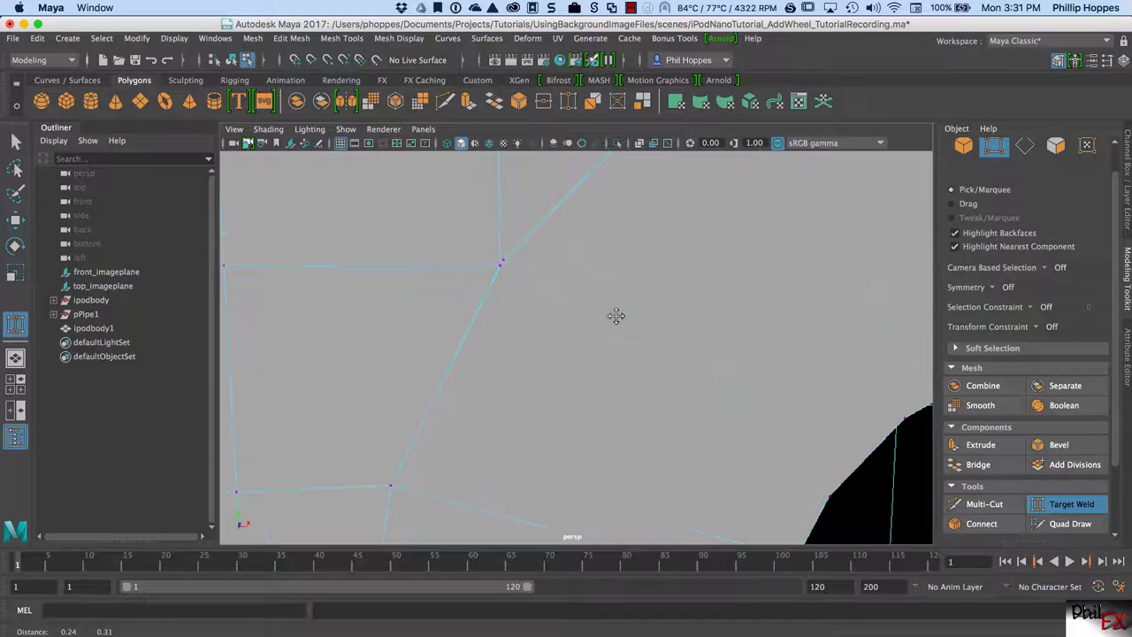
Inspect the remaining edges to confirm they meet at one vertex, then pull back to the body mesh.
{"action": "left_click_drag", "start_coordinate": [528, 321], "coordinate": [482, 301], "text": "alt"}
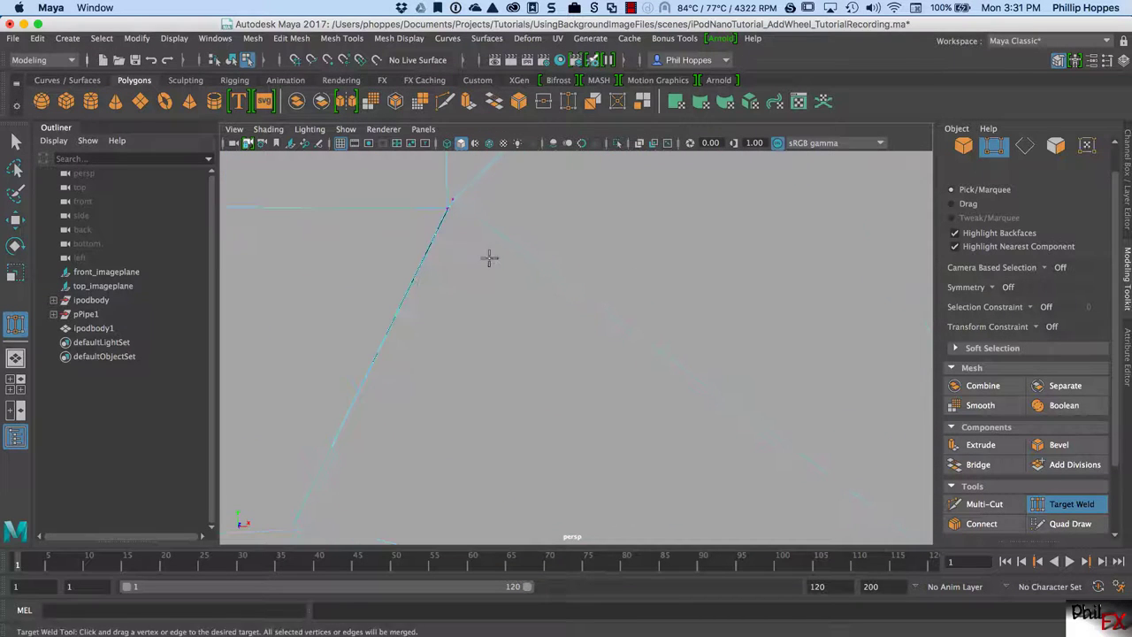
{"action": "middle_click_drag", "start_coordinate": [490, 255], "coordinate": [559, 312], "text": "alt"}
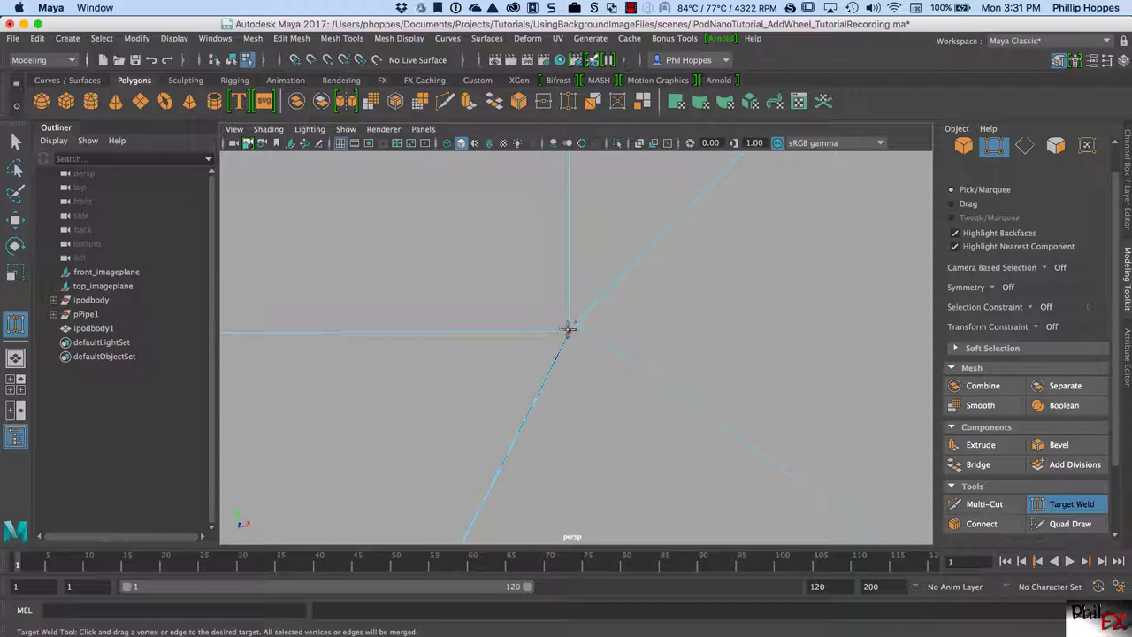
{"action": "left_click_drag", "start_coordinate": [575, 318], "coordinate": [644, 328], "text": "alt"}
{"action": "right_click_drag", "start_coordinate": [802, 289], "coordinate": [675, 298], "text": "alt"}
Frame ipodbody1 with F and orbit to a close, straight front view of the hole.
{"action": "key", "text": "f"}
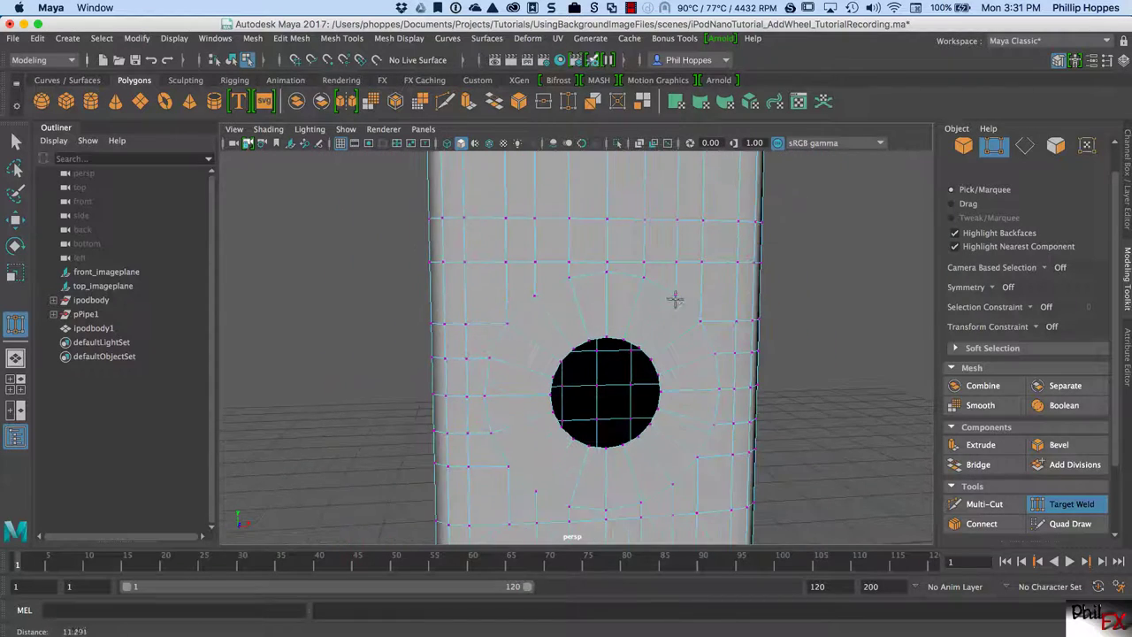
{"action": "left_click_drag", "start_coordinate": [682, 328], "coordinate": [622, 354], "text": "alt"}
{"action": "right_click_drag", "start_coordinate": [622, 353], "coordinate": [641, 382], "text": "alt"}
{"action": "left_click_drag", "start_coordinate": [641, 382], "coordinate": [621, 404], "text": "alt"}
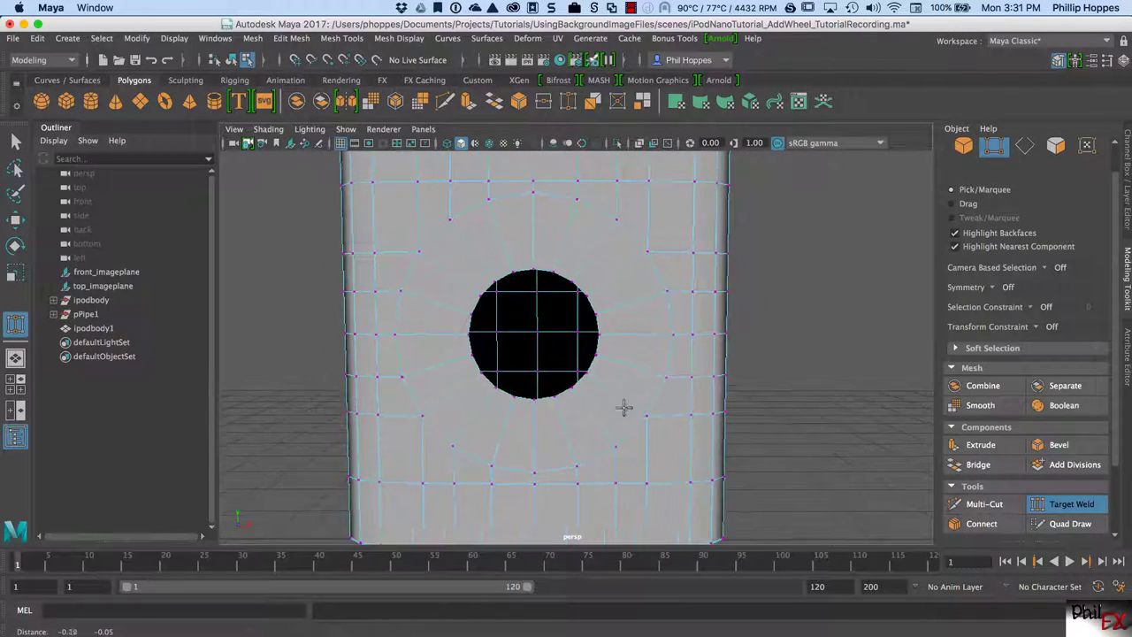
{"action": "right_click_drag", "start_coordinate": [621, 404], "coordinate": [626, 412], "text": "alt"}
{"action": "left_click_drag", "start_coordinate": [626, 412], "coordinate": [661, 402], "text": "alt"}
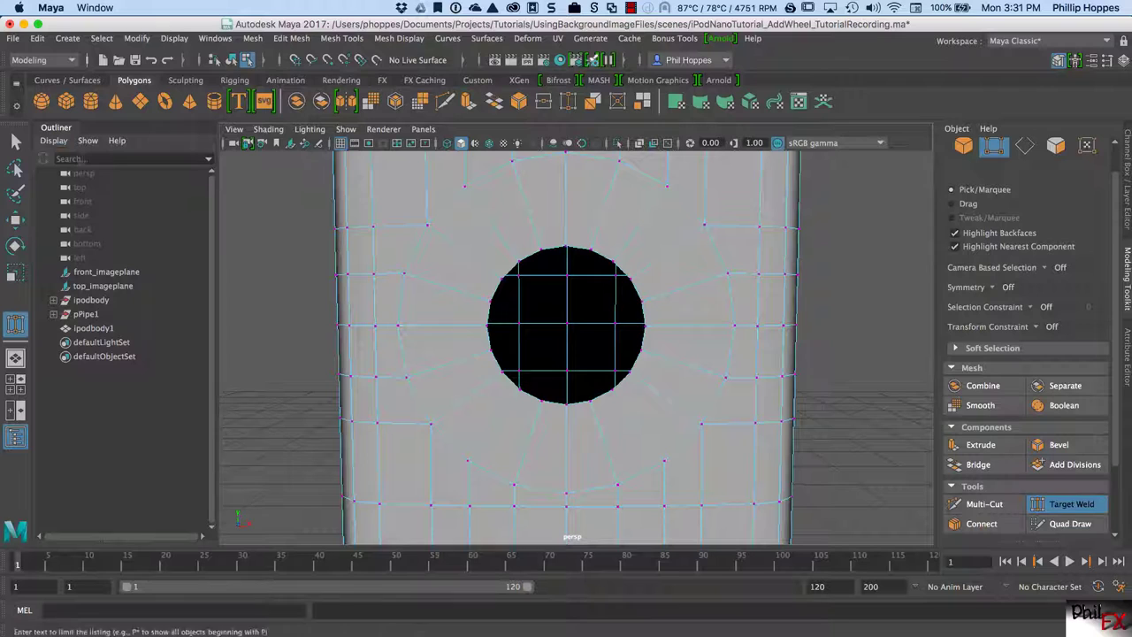
Switch back to Object Mode and orbit out to see the whole ipodbody1 mesh.
{"action": "left_click", "coordinate": [15, 142]}
{"action": "right_click_drag", "start_coordinate": [723, 227], "coordinate": [759, 221]}
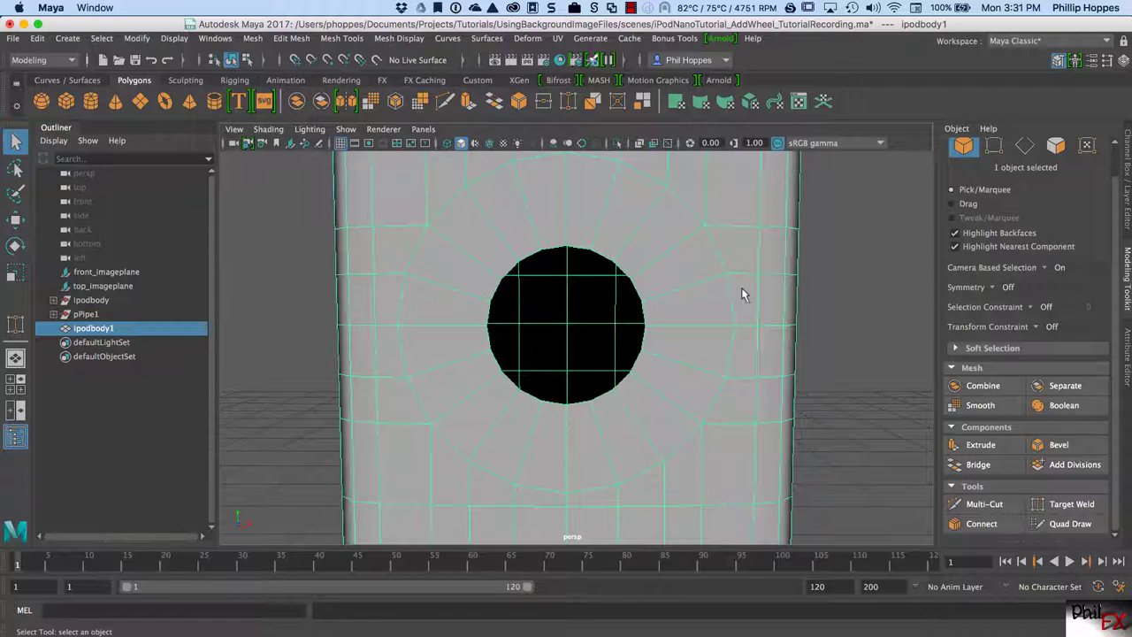
{"action": "right_click_drag", "start_coordinate": [743, 288], "coordinate": [586, 309], "text": "alt"}
{"action": "mouse_move", "coordinate": [586, 308]}
{"action": "left_mouse_down", "text": "alt"}
{"action": "mouse_move", "coordinate": [564, 286]}
{"action": "mouse_move", "coordinate": [598, 278]}
{"action": "mouse_move", "coordinate": [568, 298]}
{"action": "mouse_move", "coordinate": [579, 298]}
{"action": "left_mouse_up", "text": "alt"}
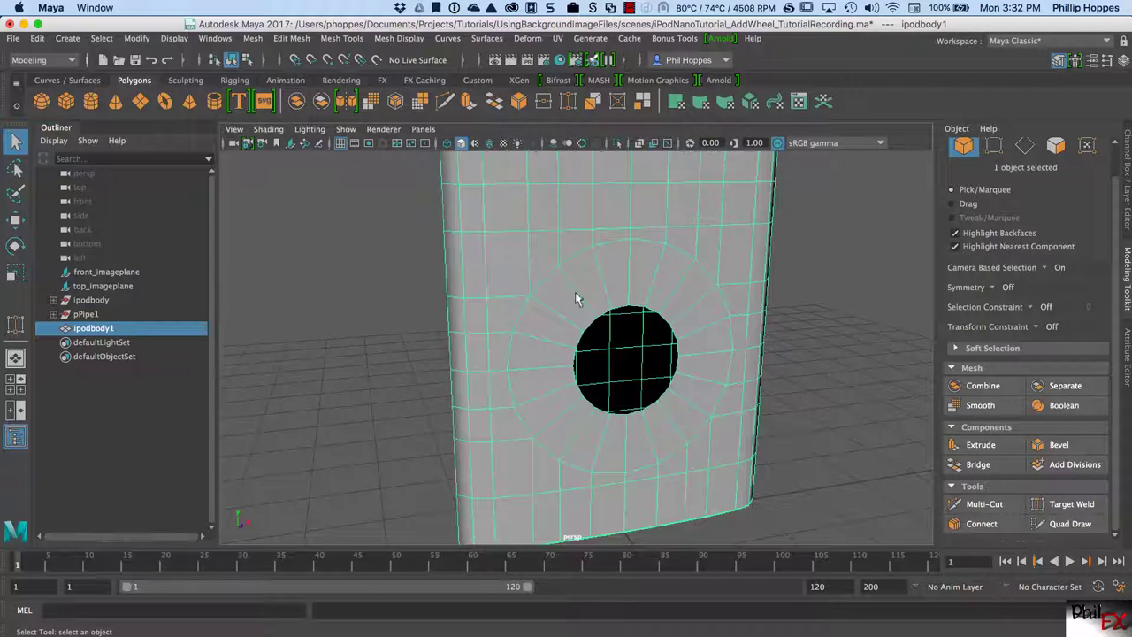
{"action": "right_click_drag", "start_coordinate": [707, 303], "coordinate": [654, 312], "text": "alt"}
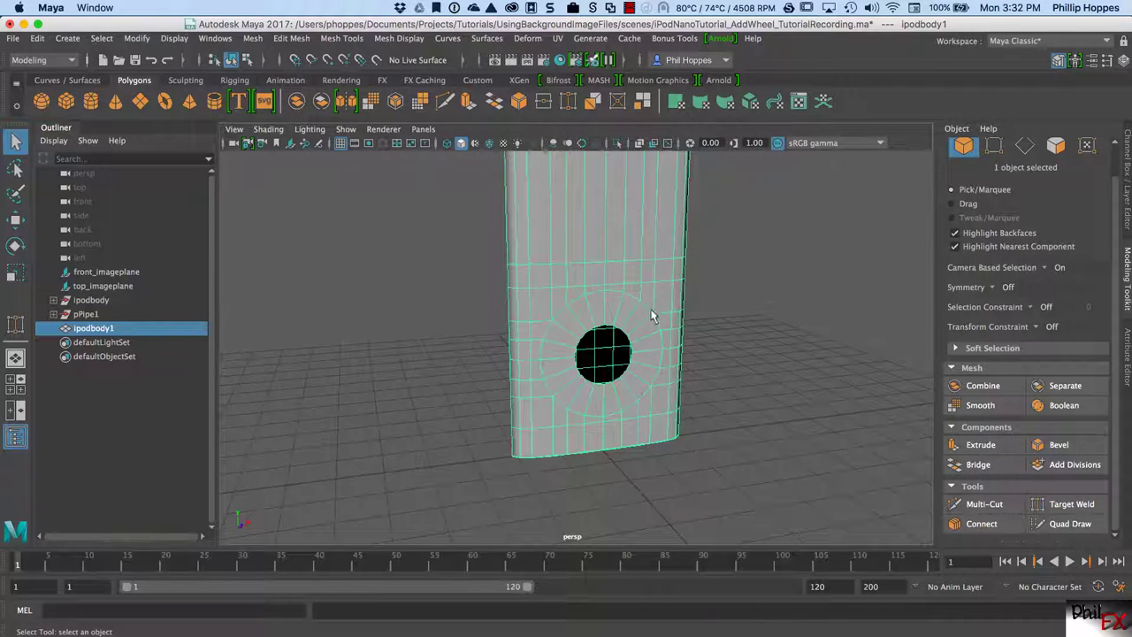
Inspect the circular hole close up, then view the body from the front and left side.
{"action": "right_click_drag", "start_coordinate": [556, 360], "coordinate": [584, 319], "text": "alt"}
{"action": "left_click_drag", "start_coordinate": [583, 318], "coordinate": [599, 313], "text": "alt"}
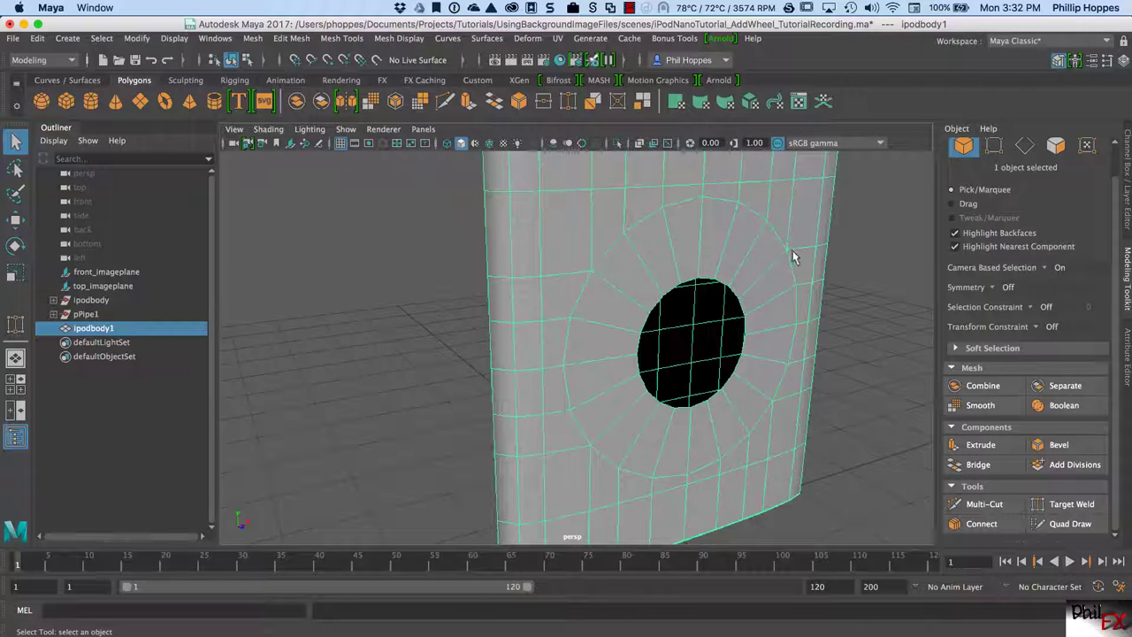
{"action": "left_click_drag", "start_coordinate": [793, 254], "coordinate": [696, 288], "text": "alt"}
{"action": "right_click_drag", "start_coordinate": [696, 287], "coordinate": [732, 282], "text": "alt"}
{"action": "left_click_drag", "start_coordinate": [732, 282], "coordinate": [743, 362], "text": "alt"}
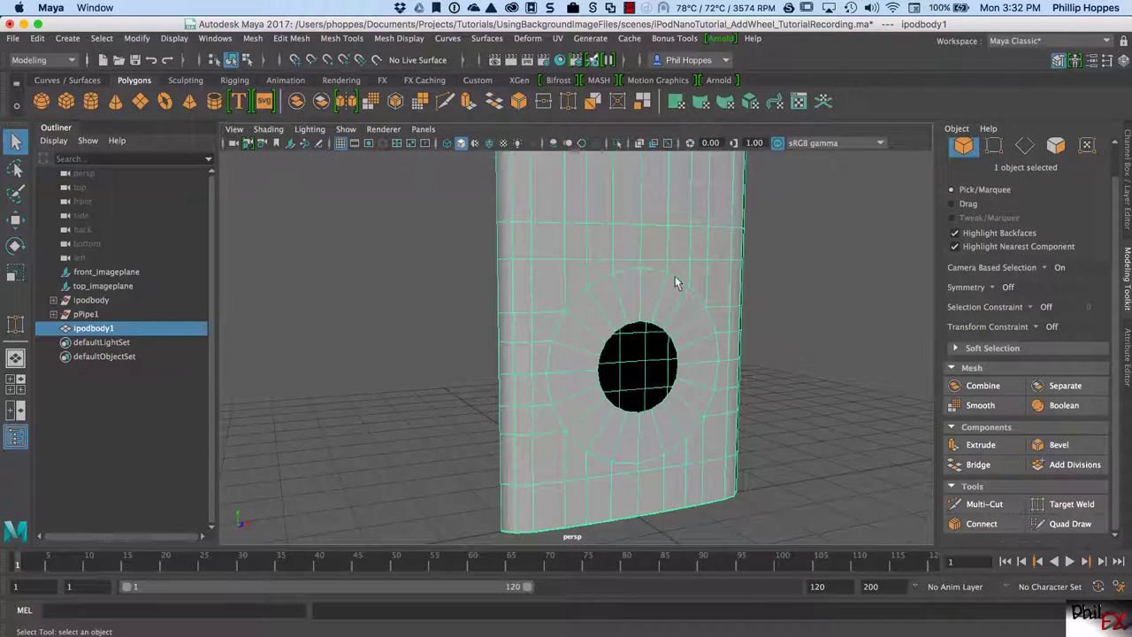